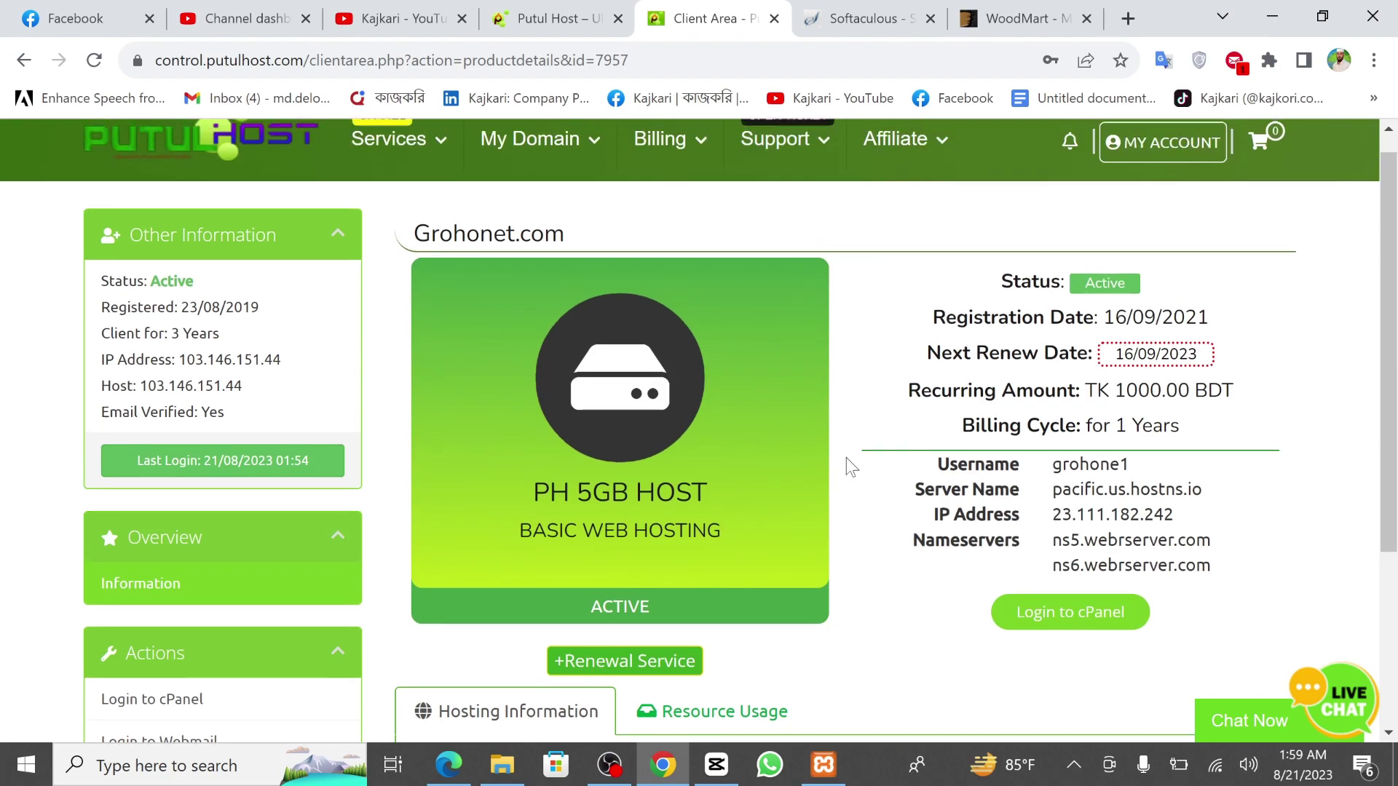
# Launch the cPanel login for the grohonet.com hosting account from its product page.
pyautogui.scroll(-4, 864, 429)
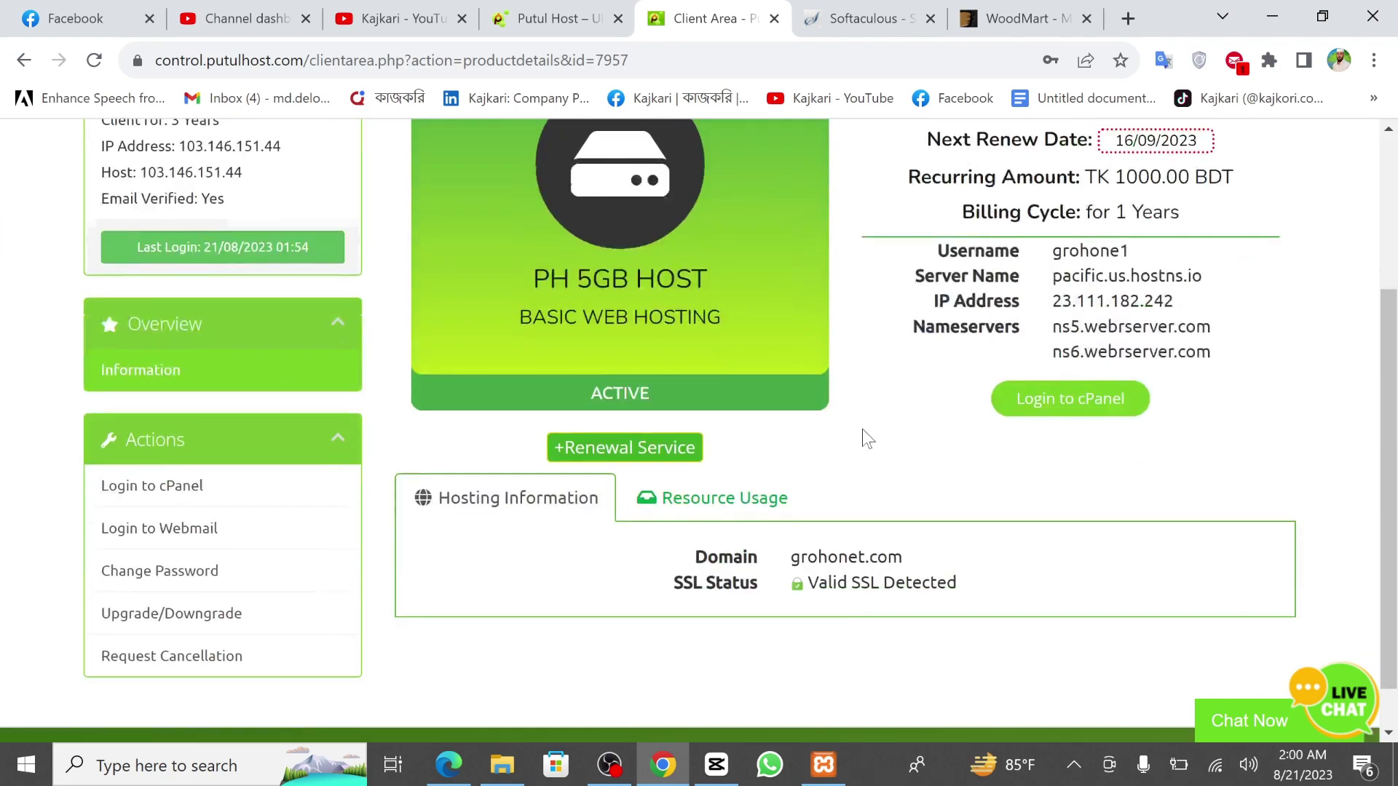
pyautogui.click(1034, 370)
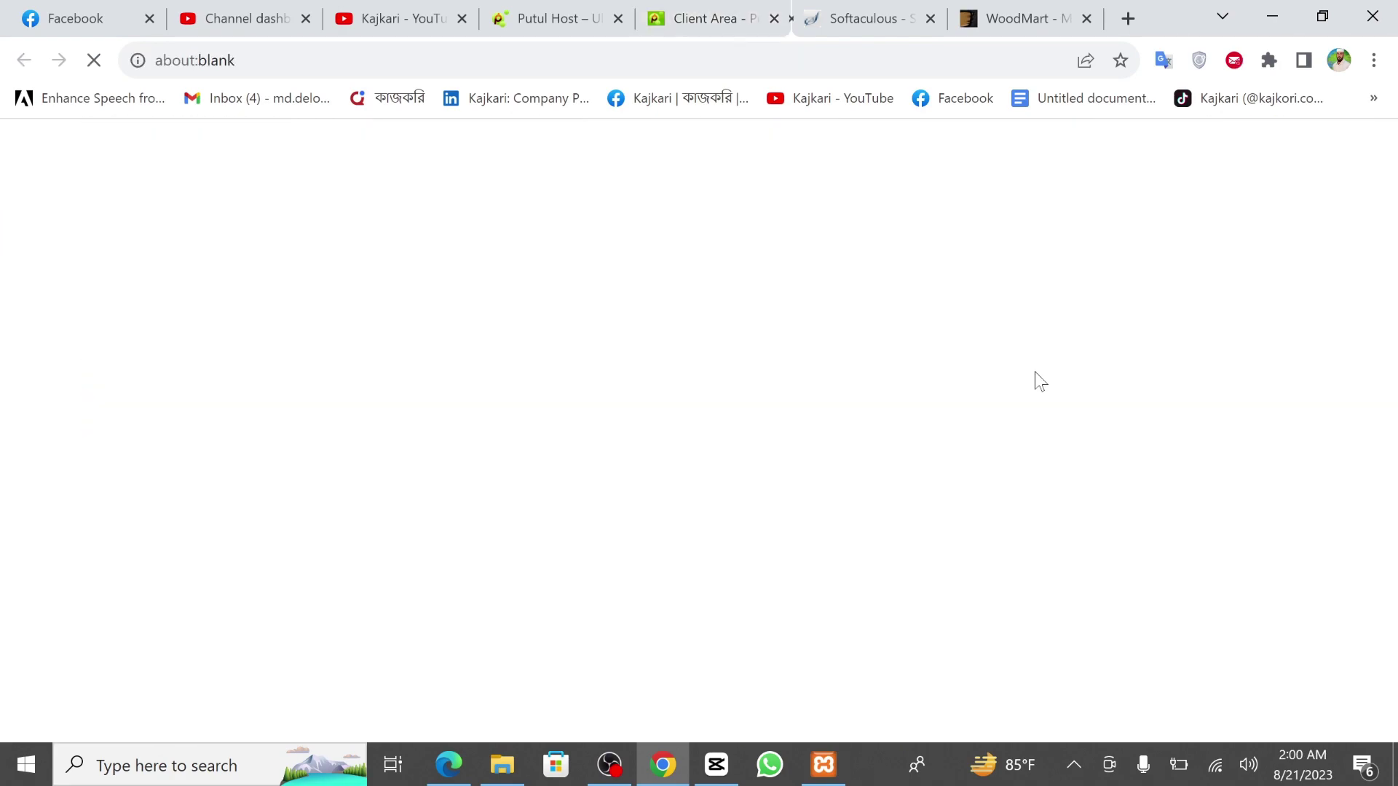
pyautogui.hotkey('ctrl', 'shift', 'Tab')
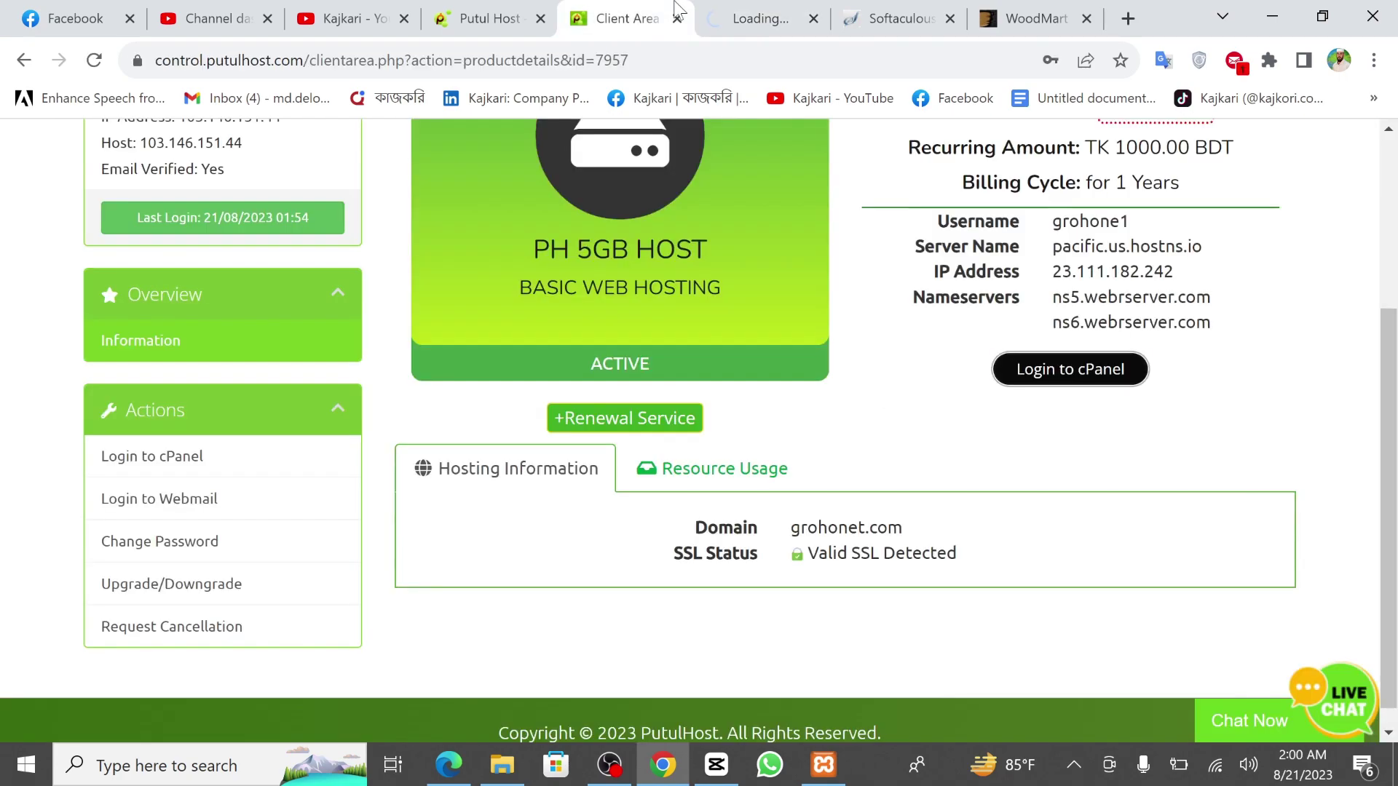
# Reopen the PH 5GB HOST service through My All Services, then switch to the cPanel session.
pyautogui.scroll(4, 422, 508)
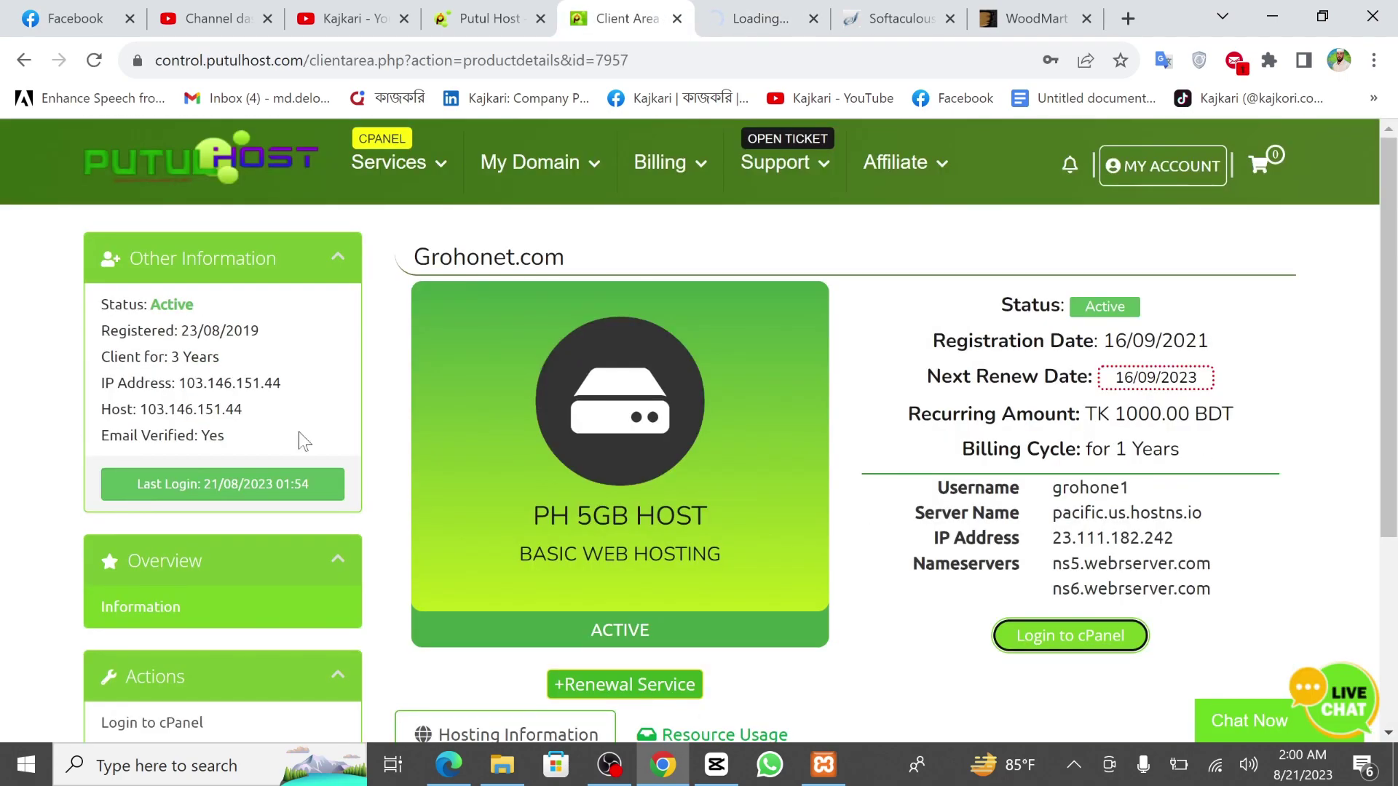
pyautogui.moveTo(393, 200)
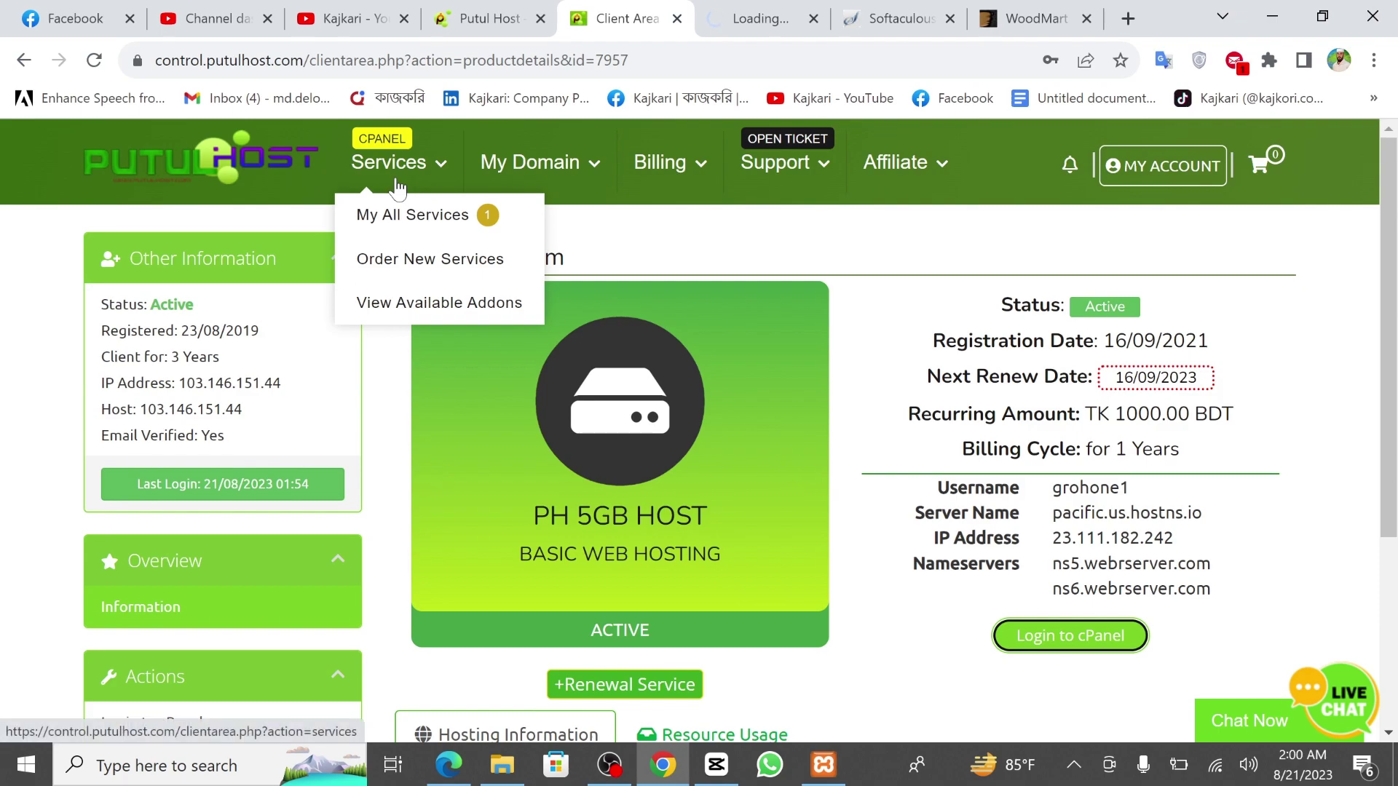
pyautogui.click(411, 234)
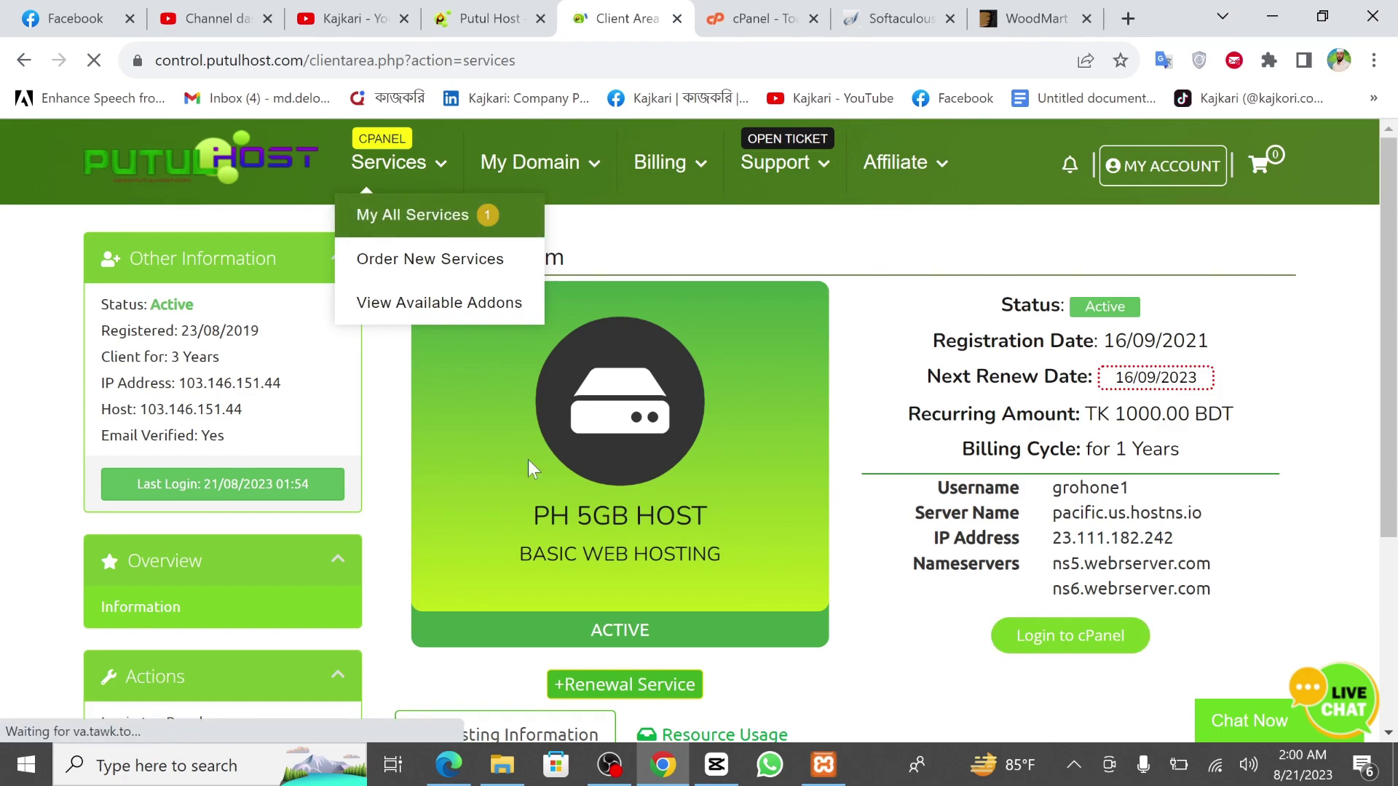
pyautogui.scroll(-3, 508, 474)
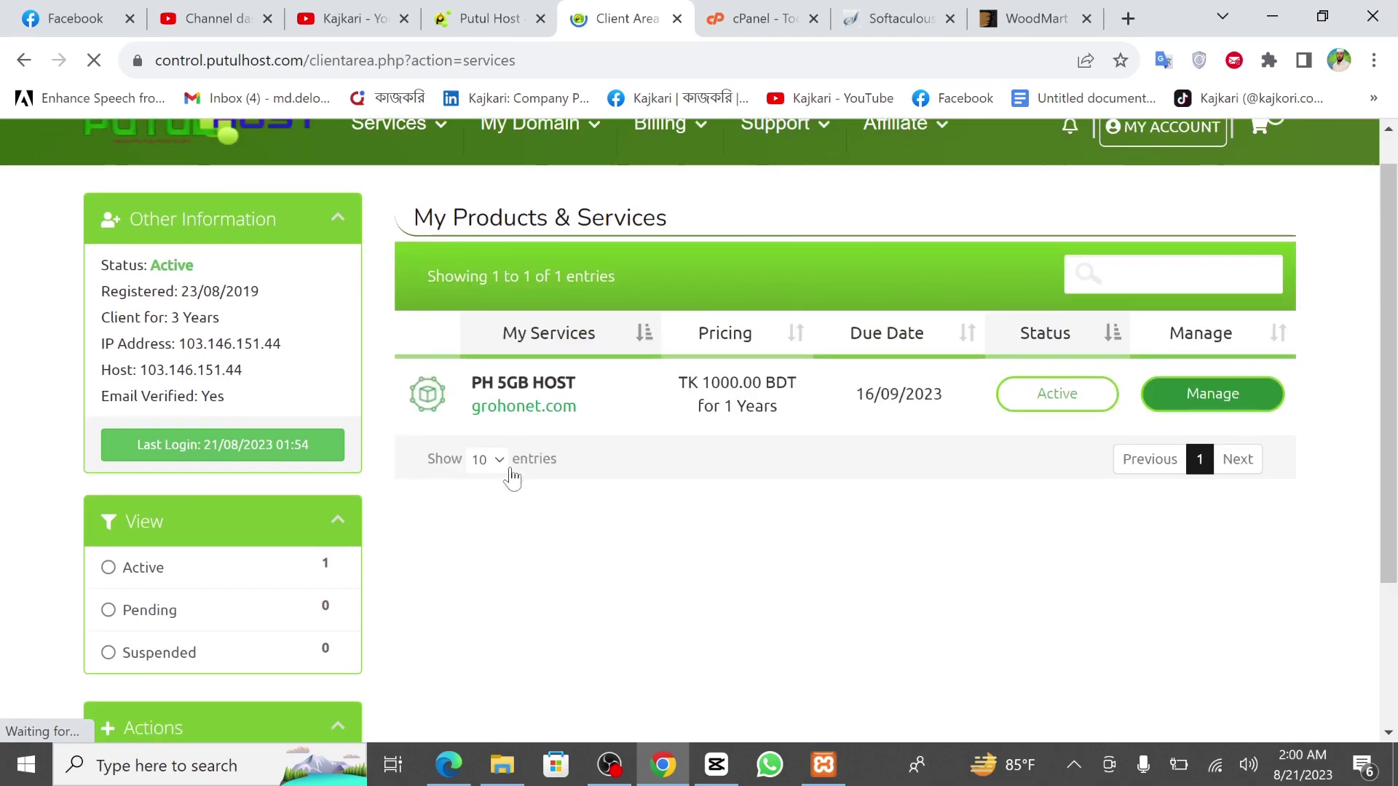
pyautogui.scroll(3, 547, 499)
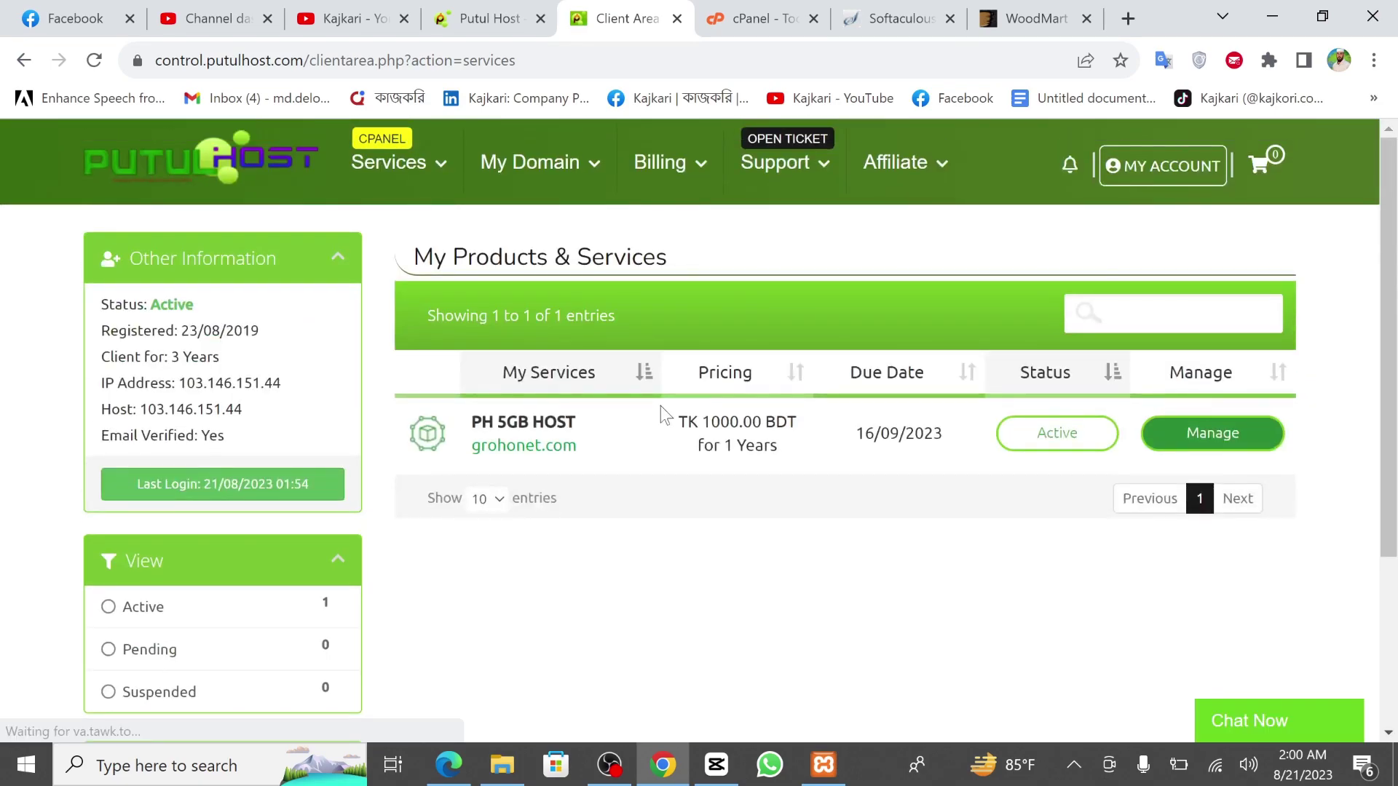
pyautogui.click(594, 438)
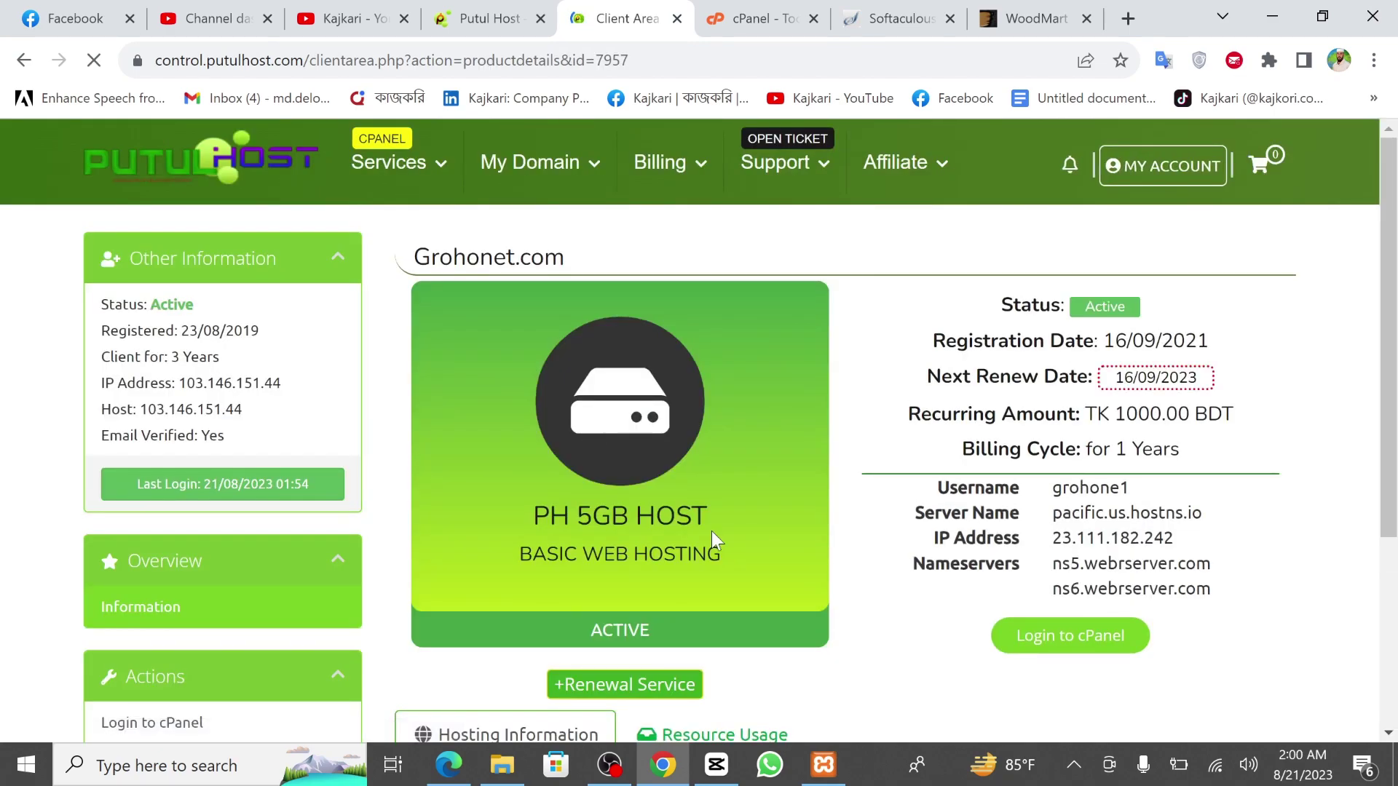
pyautogui.scroll(-2, 710, 531)
pyautogui.scroll(-2, 765, 416)
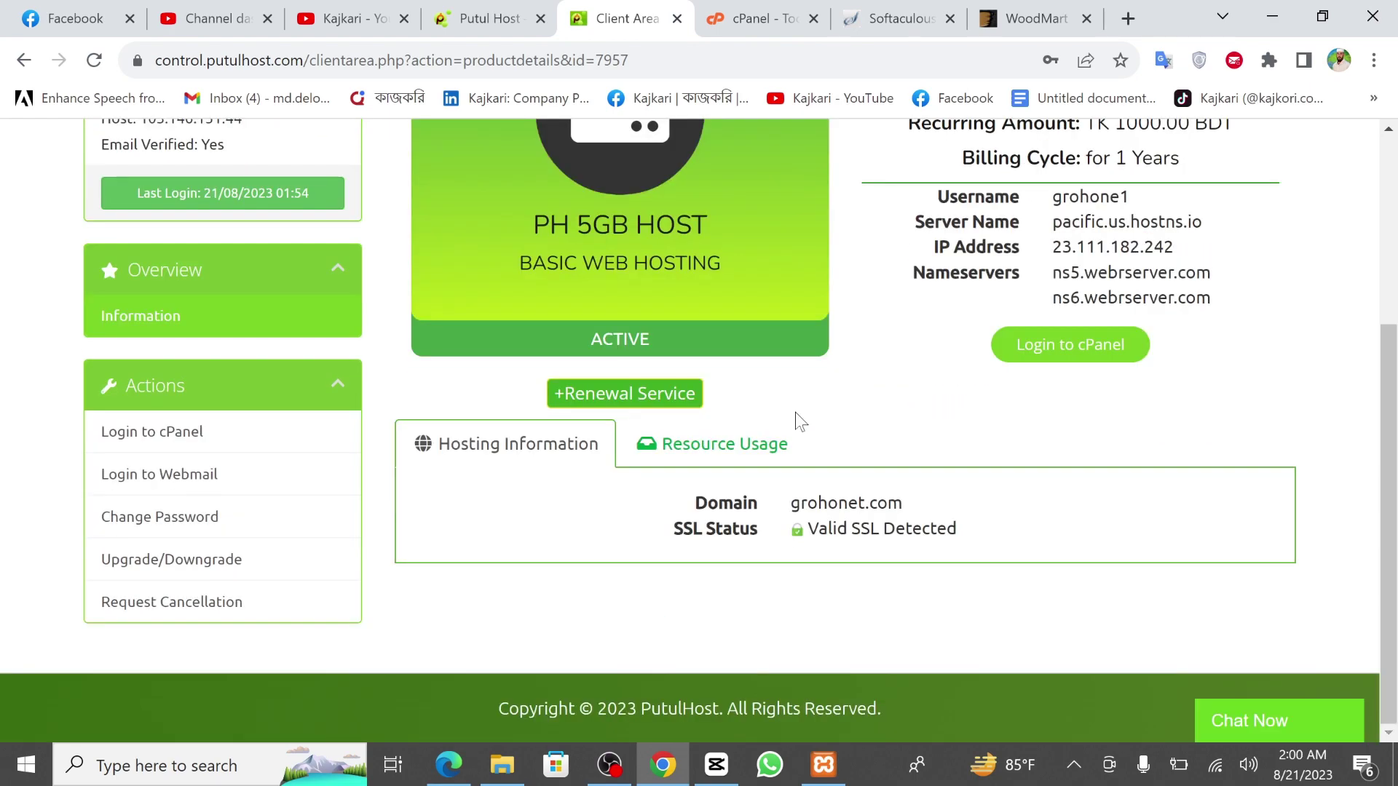
pyautogui.scroll(5, 795, 417)
pyautogui.click(761, 10)
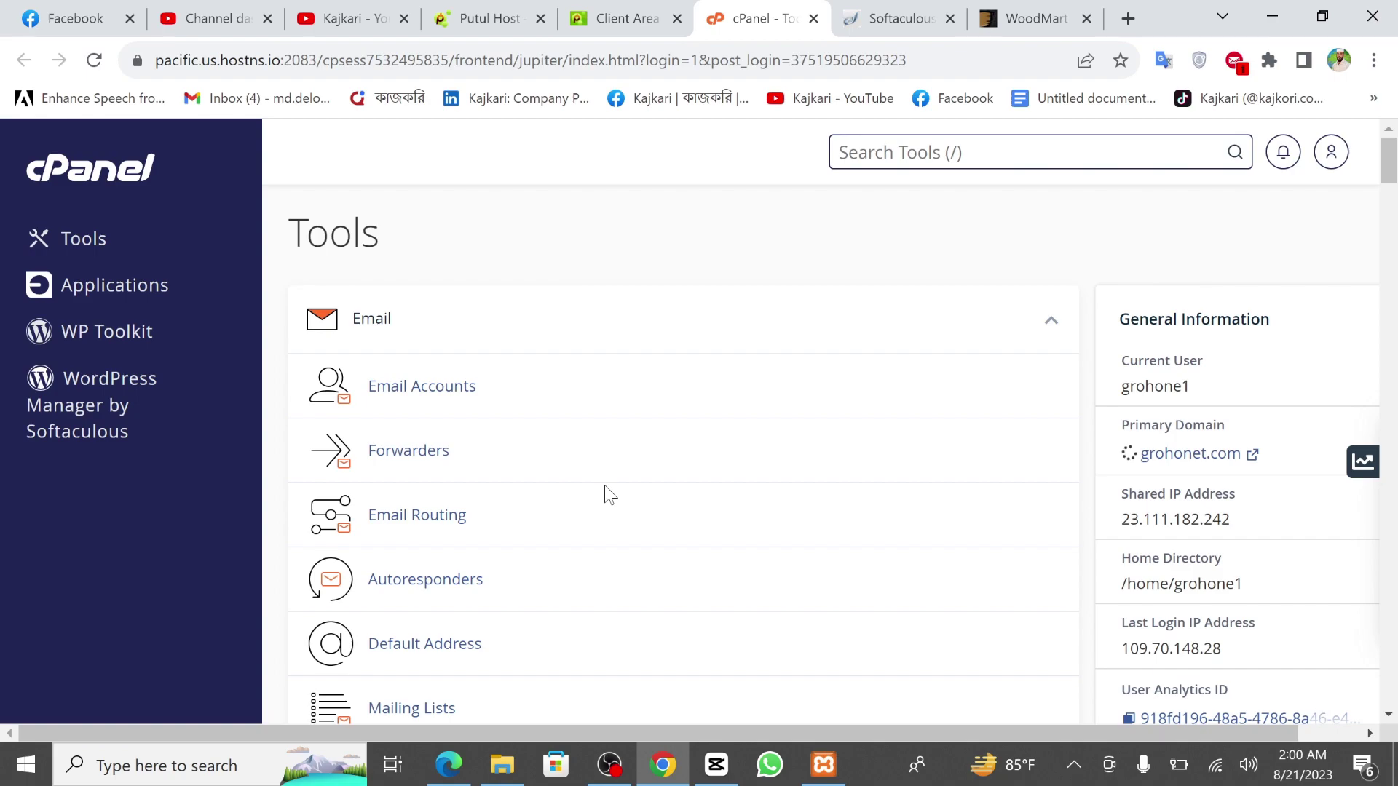
# Open WordPress Manager by Softaculous from the cPanel sidebar.
pyautogui.scroll(-15, 604, 495)
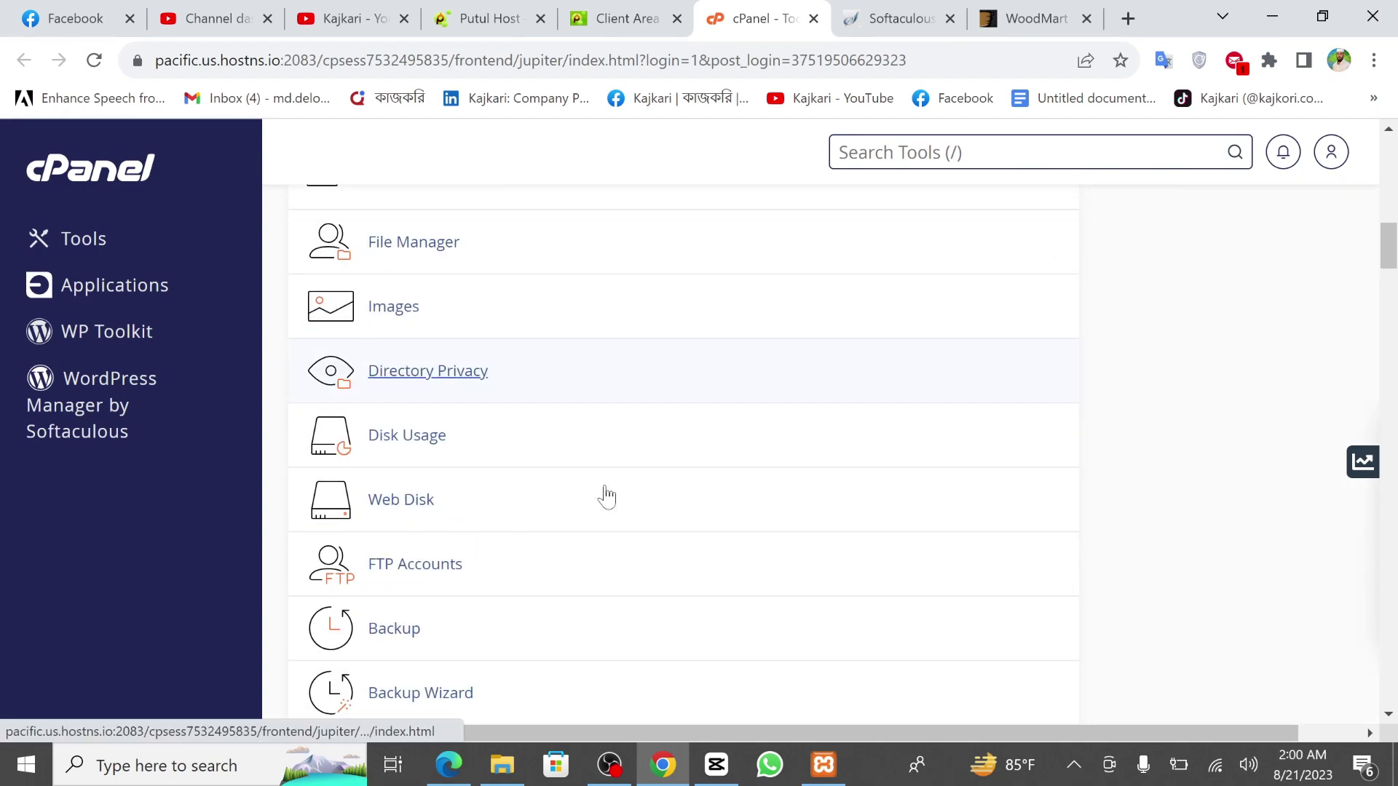
pyautogui.scroll(-10, 606, 498)
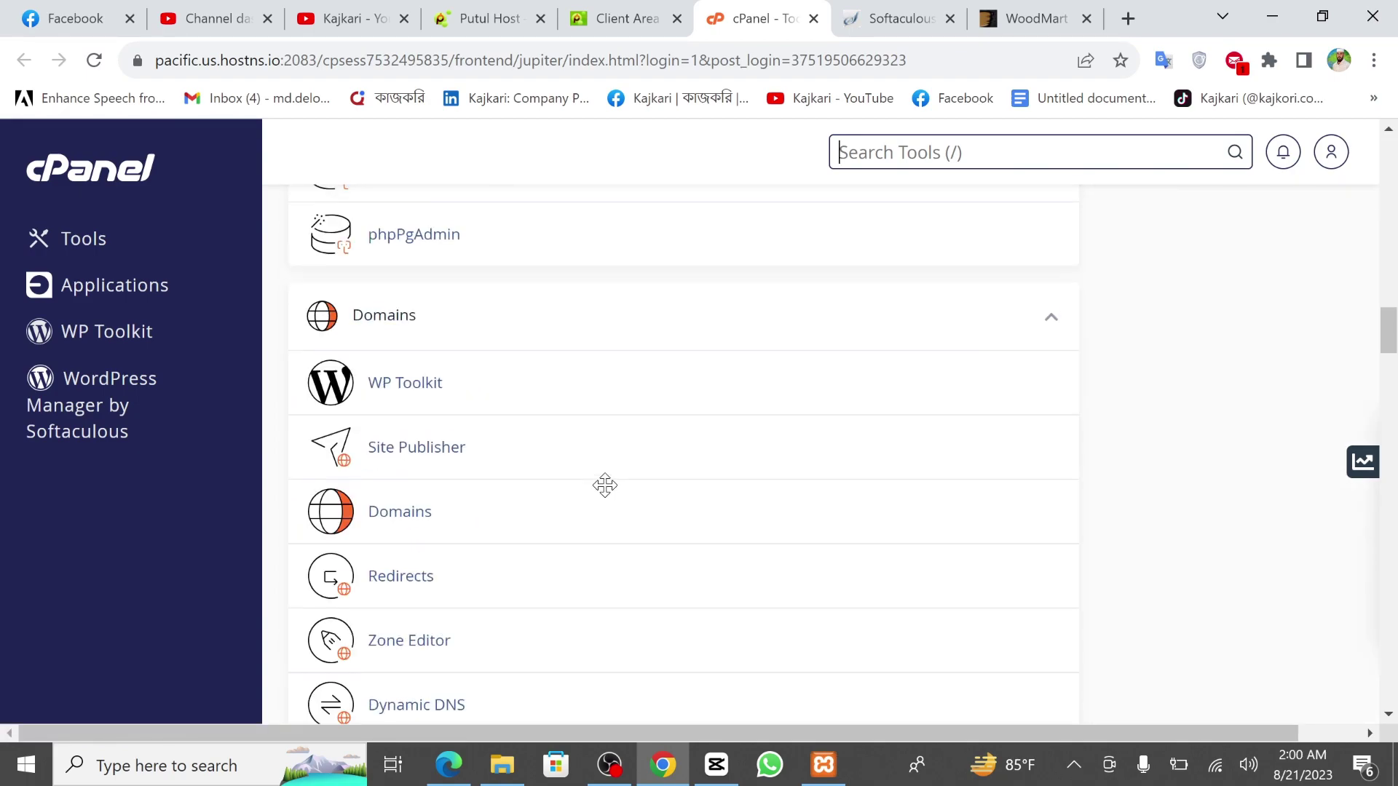
pyautogui.scroll(-5, 602, 493)
pyautogui.click(78, 404)
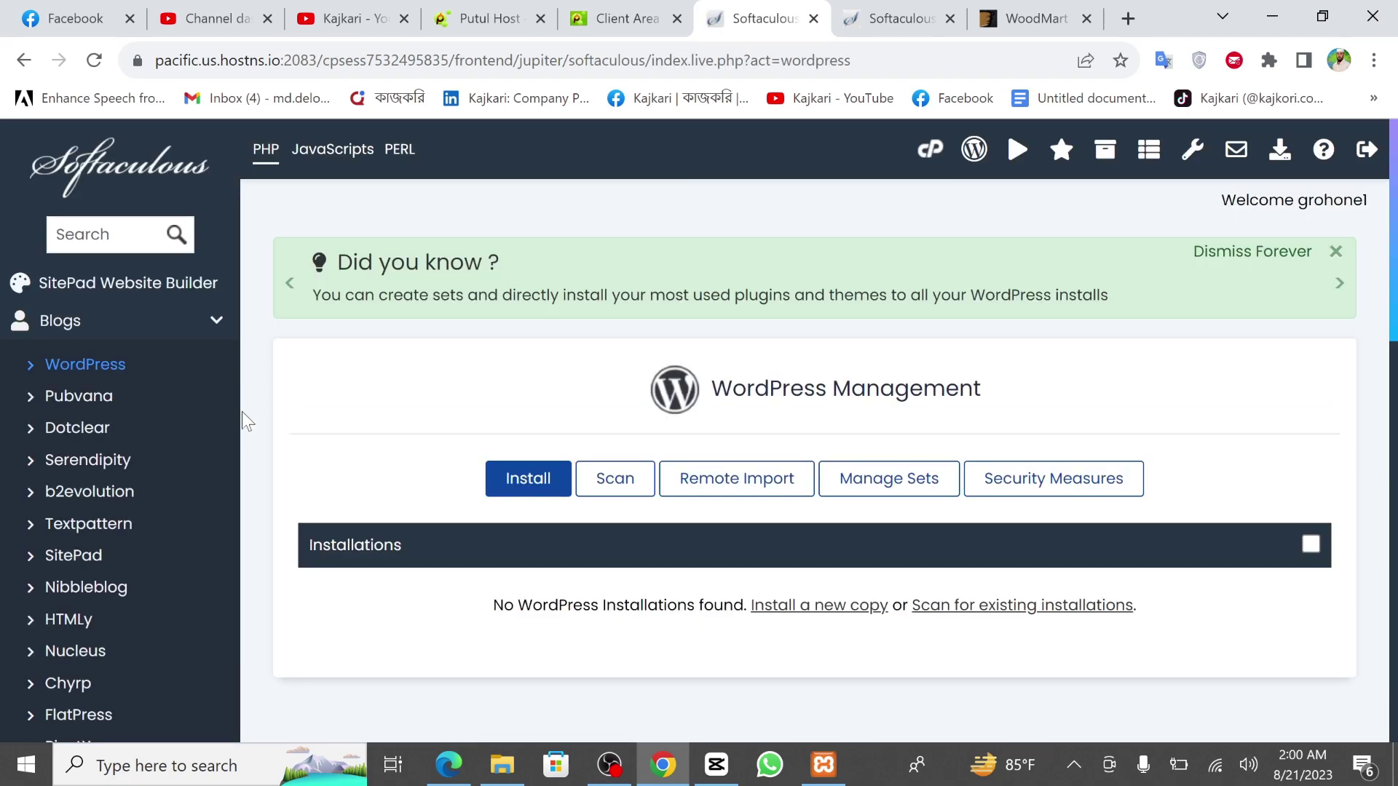
pyautogui.click(124, 371)
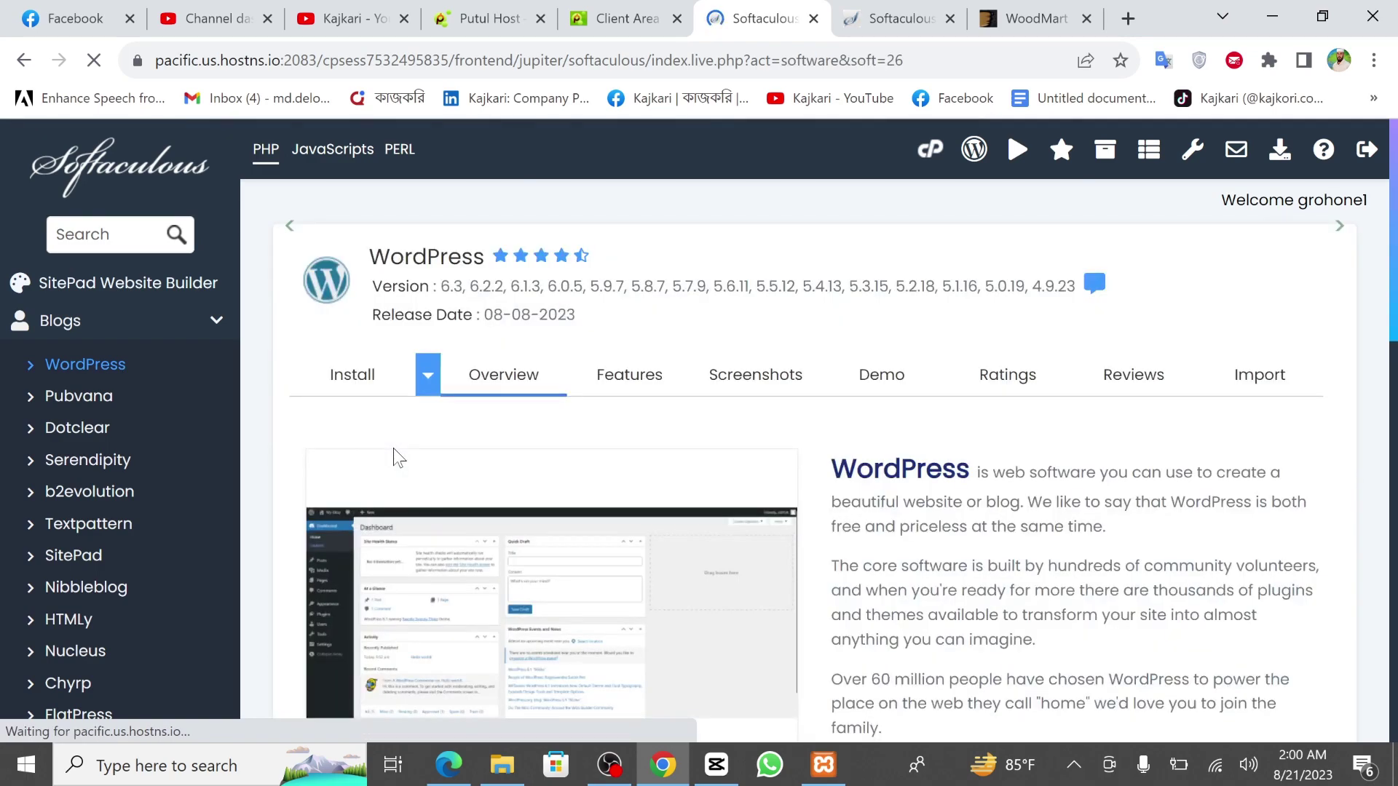
pyautogui.scroll(-3, 397, 455)
pyautogui.scroll(2, 396, 456)
pyautogui.click(364, 412)
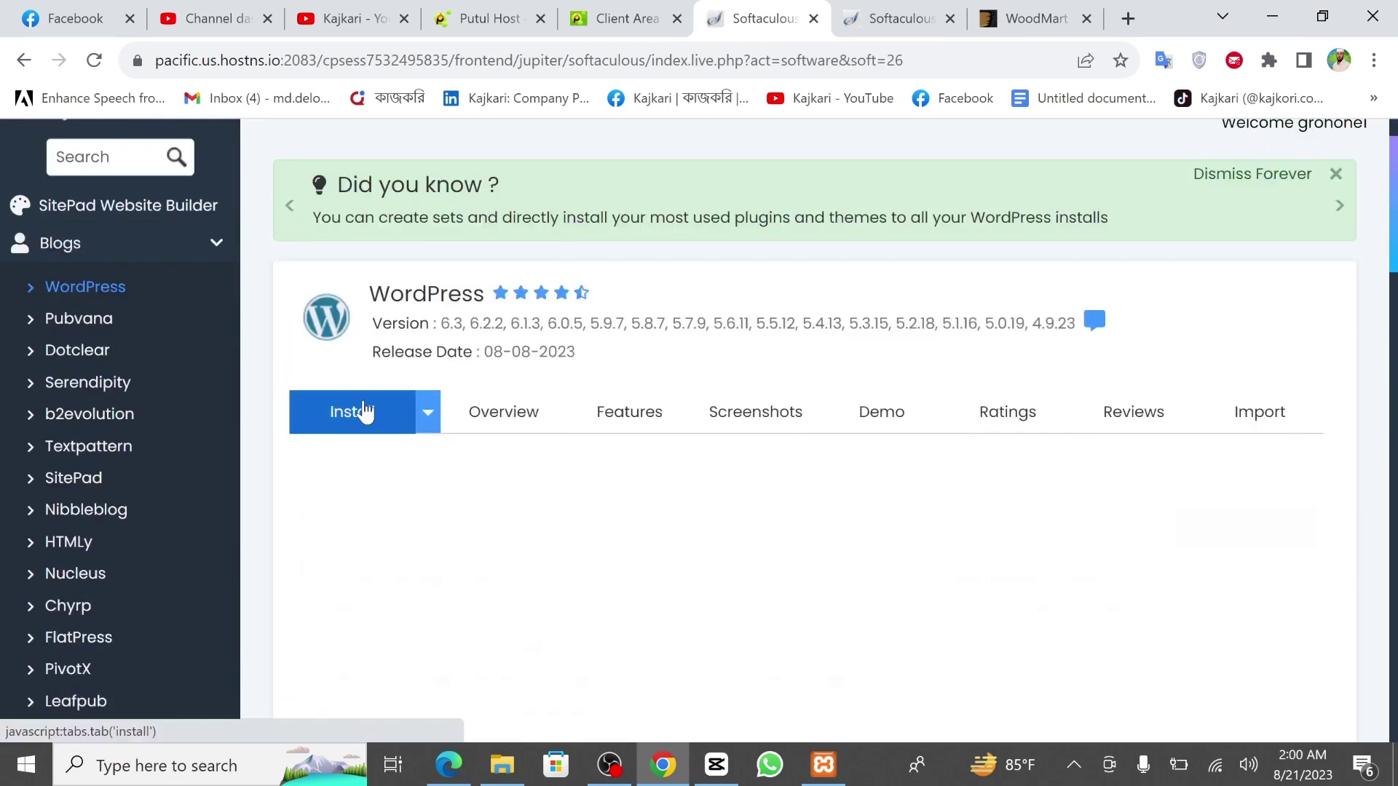
pyautogui.scroll(-2, 393, 499)
pyautogui.click(392, 498)
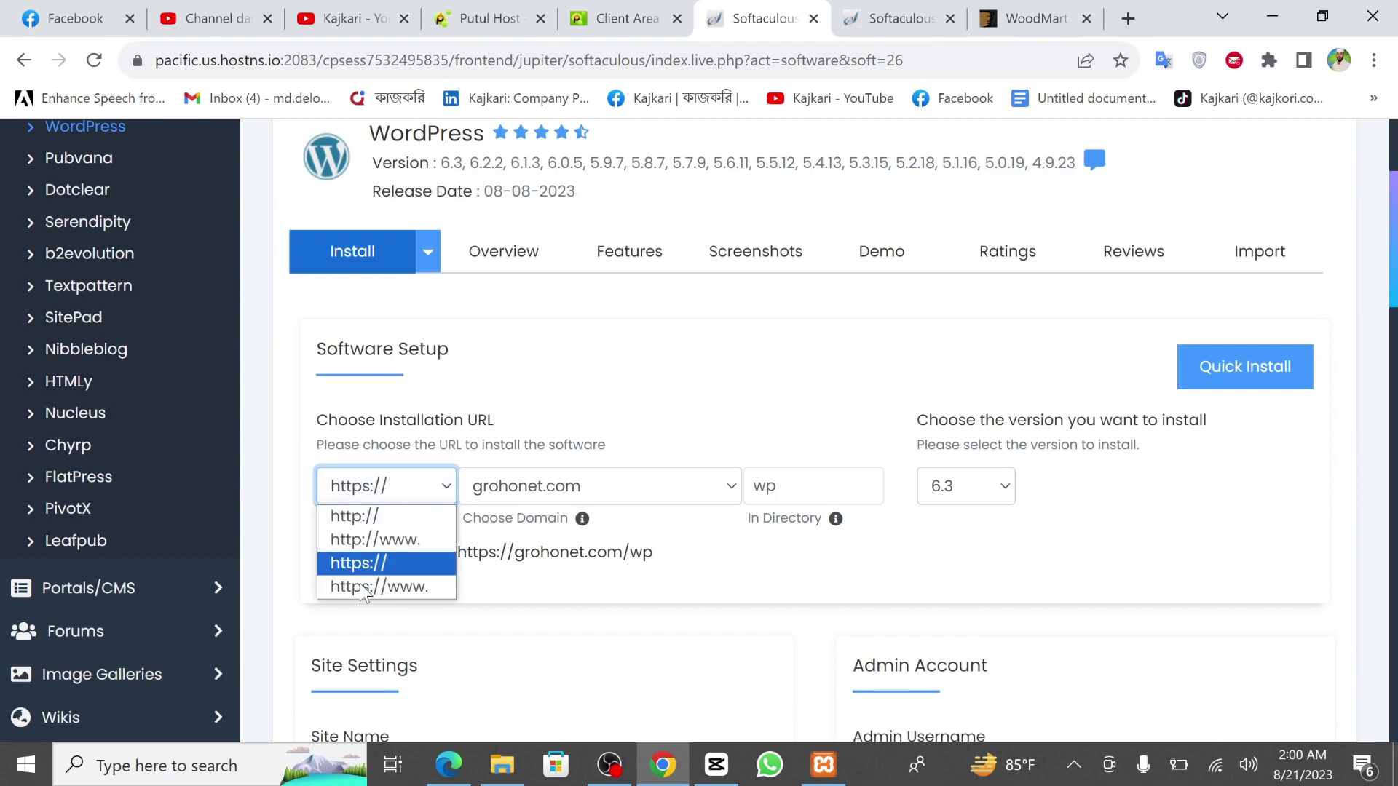
pyautogui.click(365, 587)
pyautogui.click(785, 484)
pyautogui.press('BackSpace')
pyautogui.press('BackSpace')
pyautogui.scroll(-3, 659, 418)
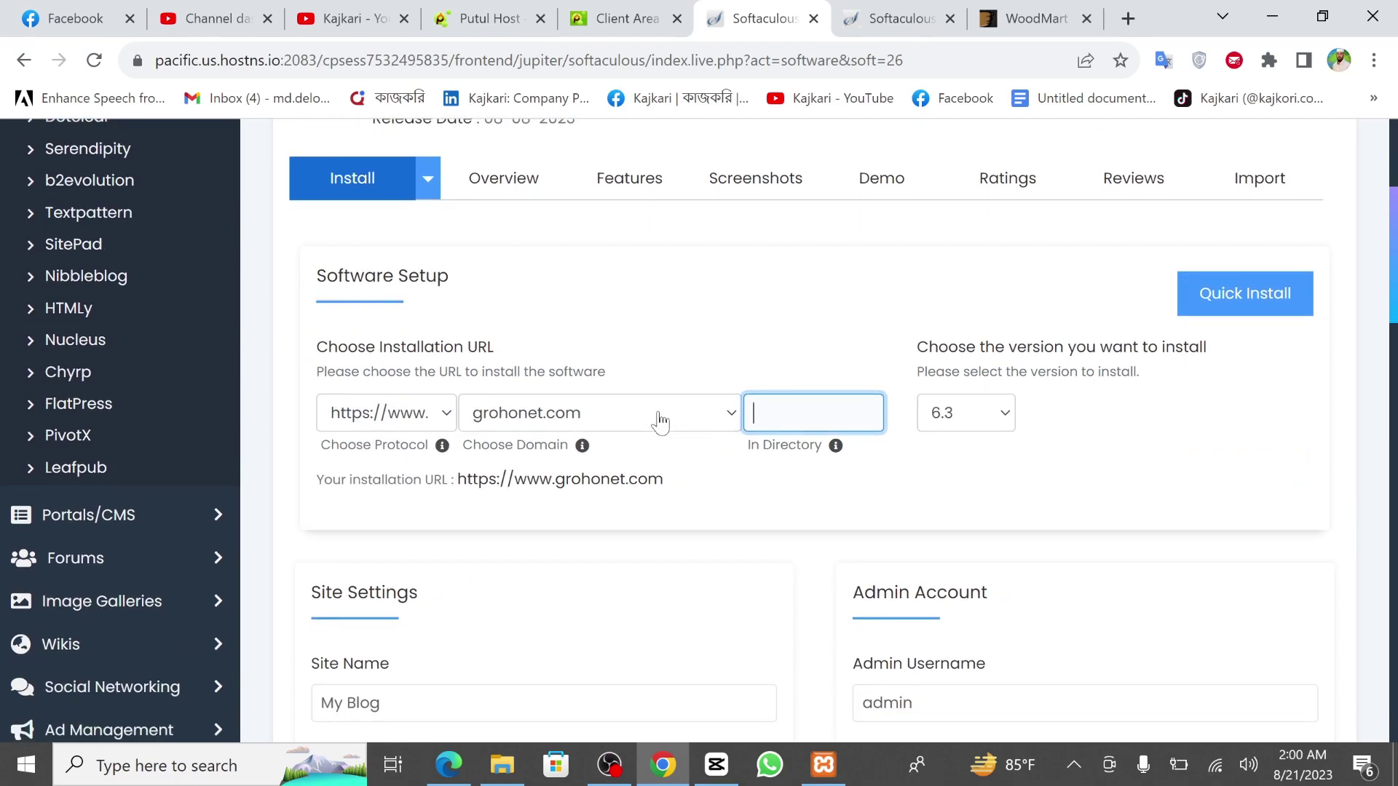
pyautogui.scroll(-1, 586, 537)
# Set both the Site Name and Site Description to 'My shop'.
pyautogui.tripleClick(349, 542)
pyautogui.write('admin')
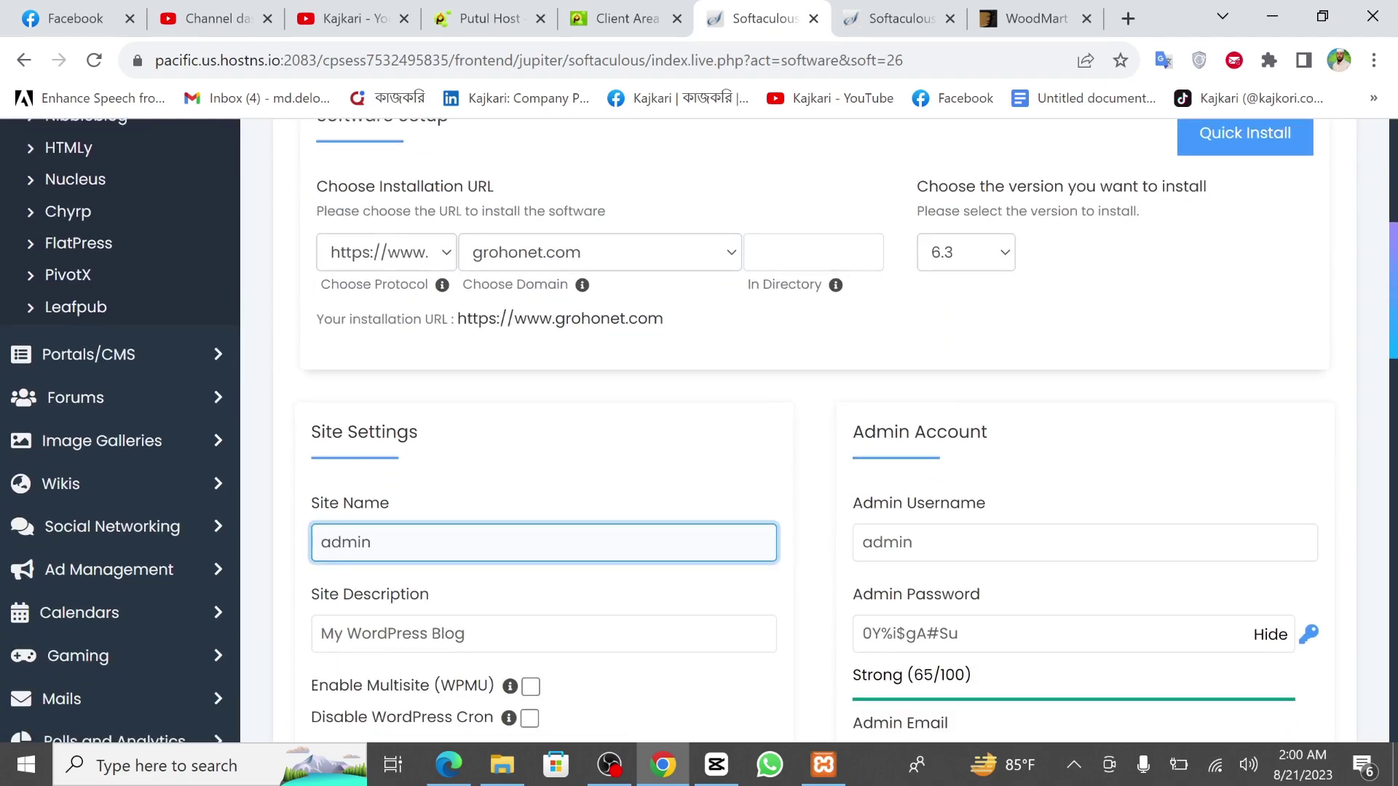
pyautogui.scroll(-3, 404, 469)
pyautogui.hotkey('ctrl', 'a')
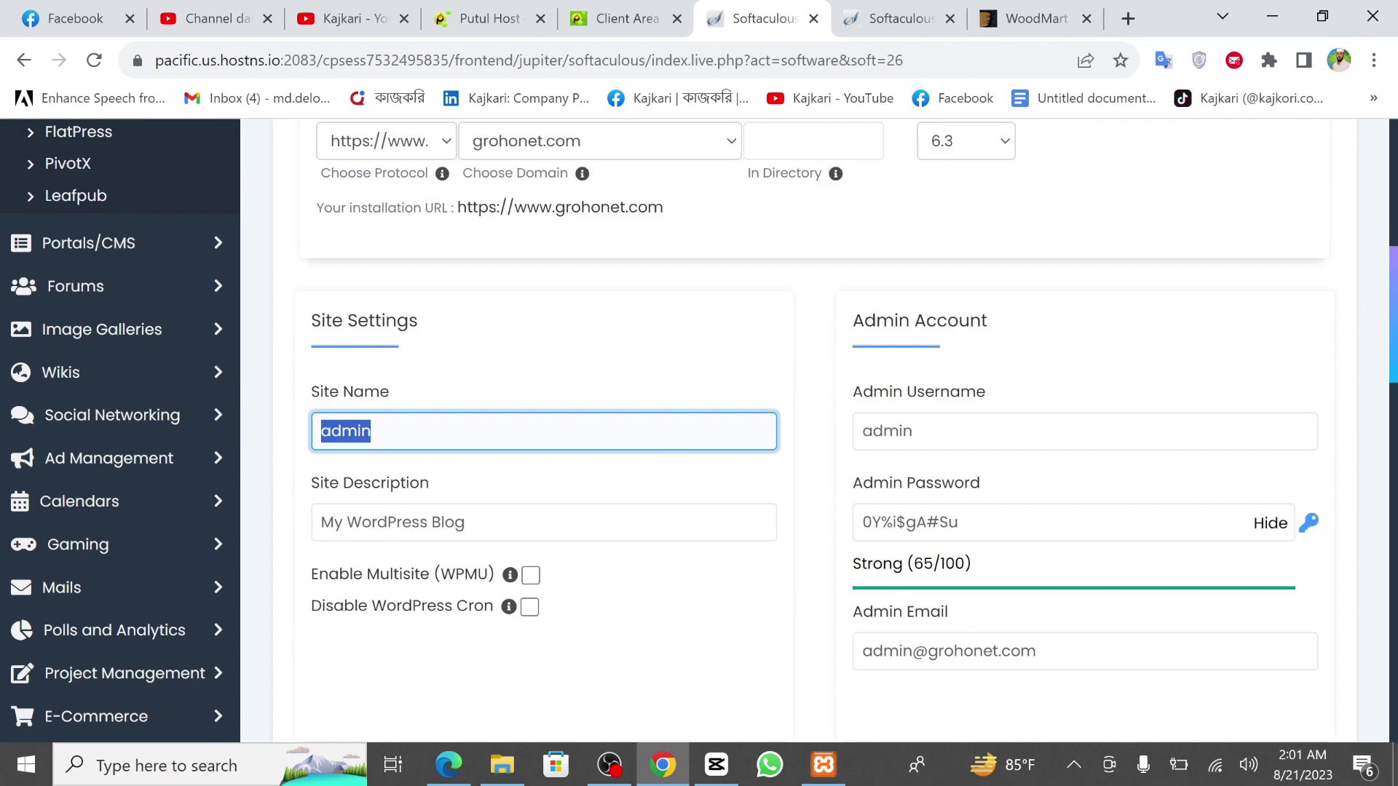
pyautogui.press('BackSpace')
pyautogui.write('My shop')
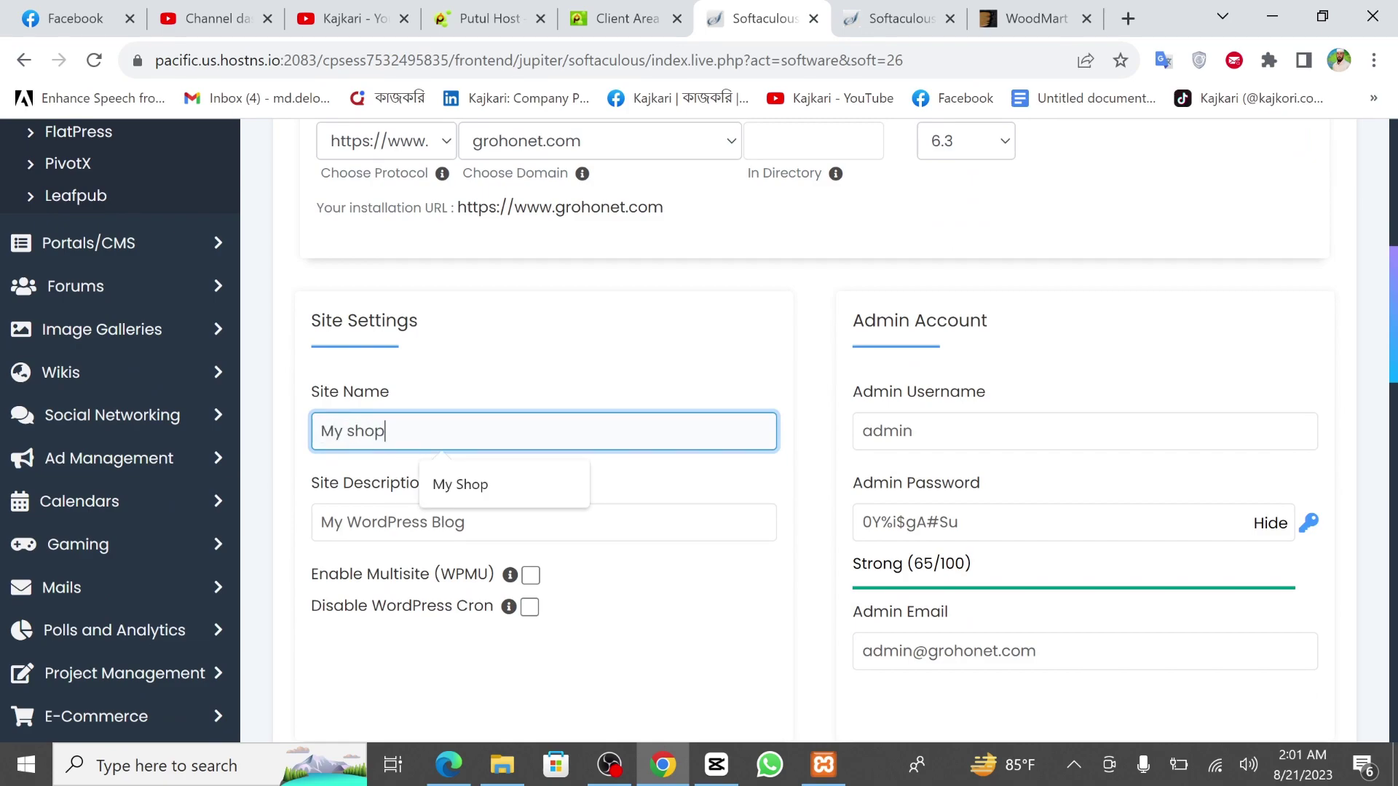
pyautogui.press('Tab')
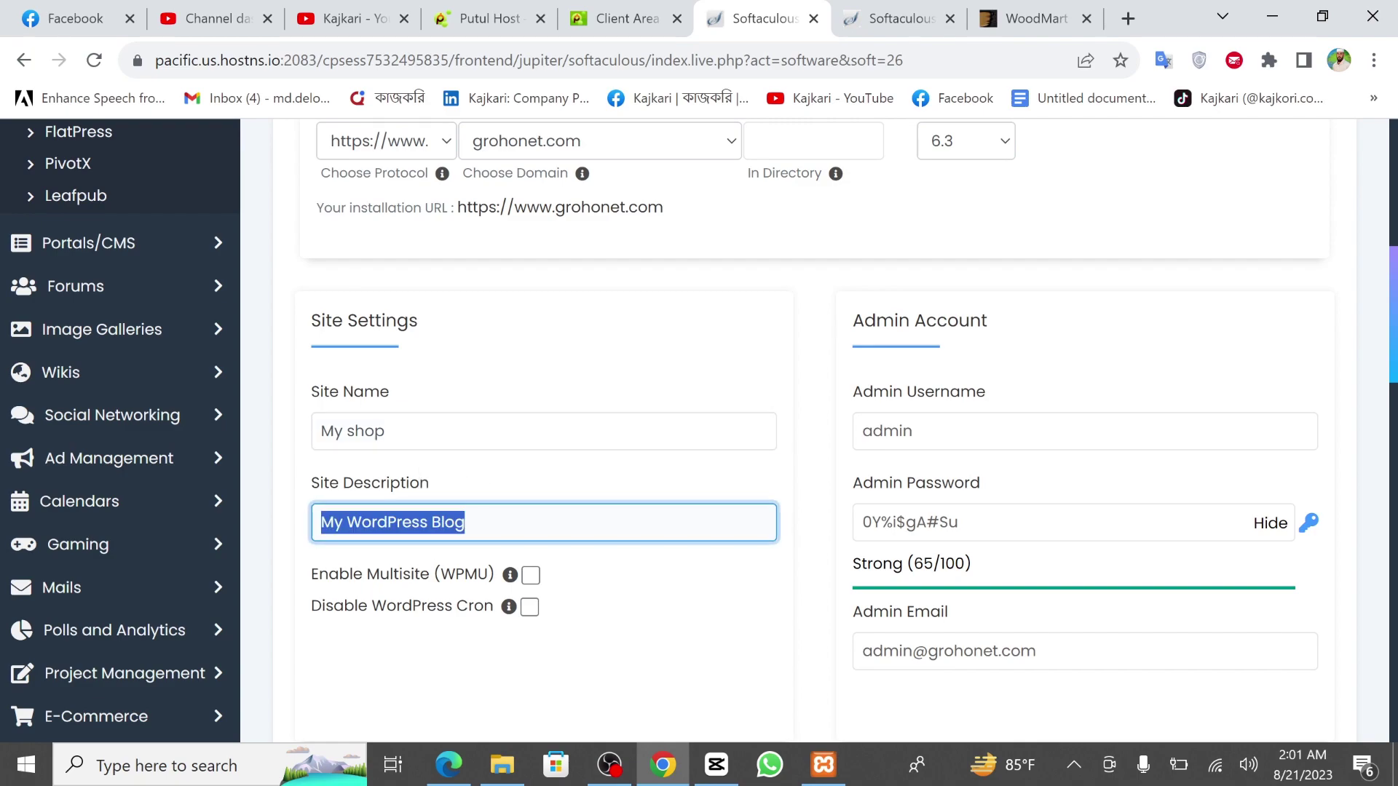
pyautogui.write('My shop')
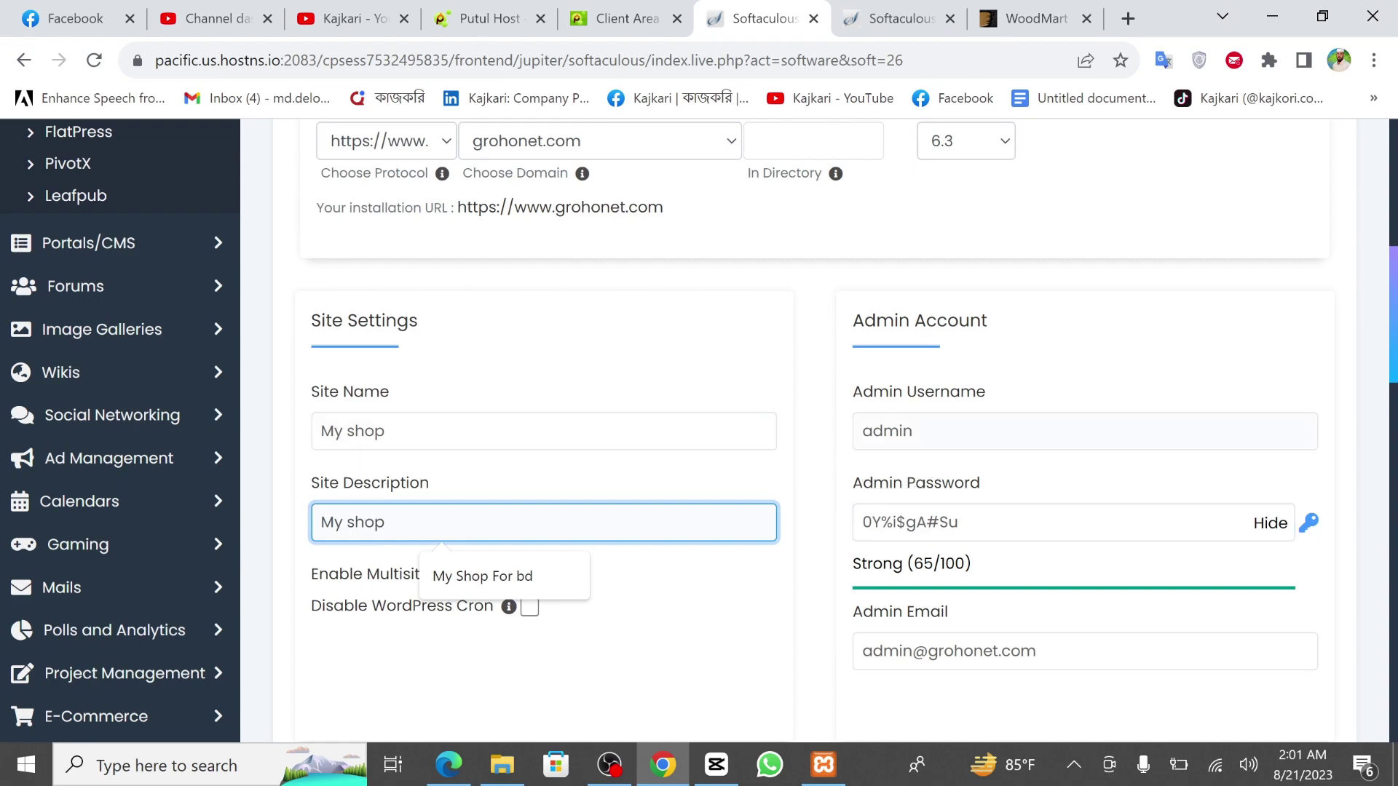
pyautogui.press('Tab')
# Replace the default admin password with a new one and scroll to Install.
pyautogui.scroll(-1, 1067, 409)
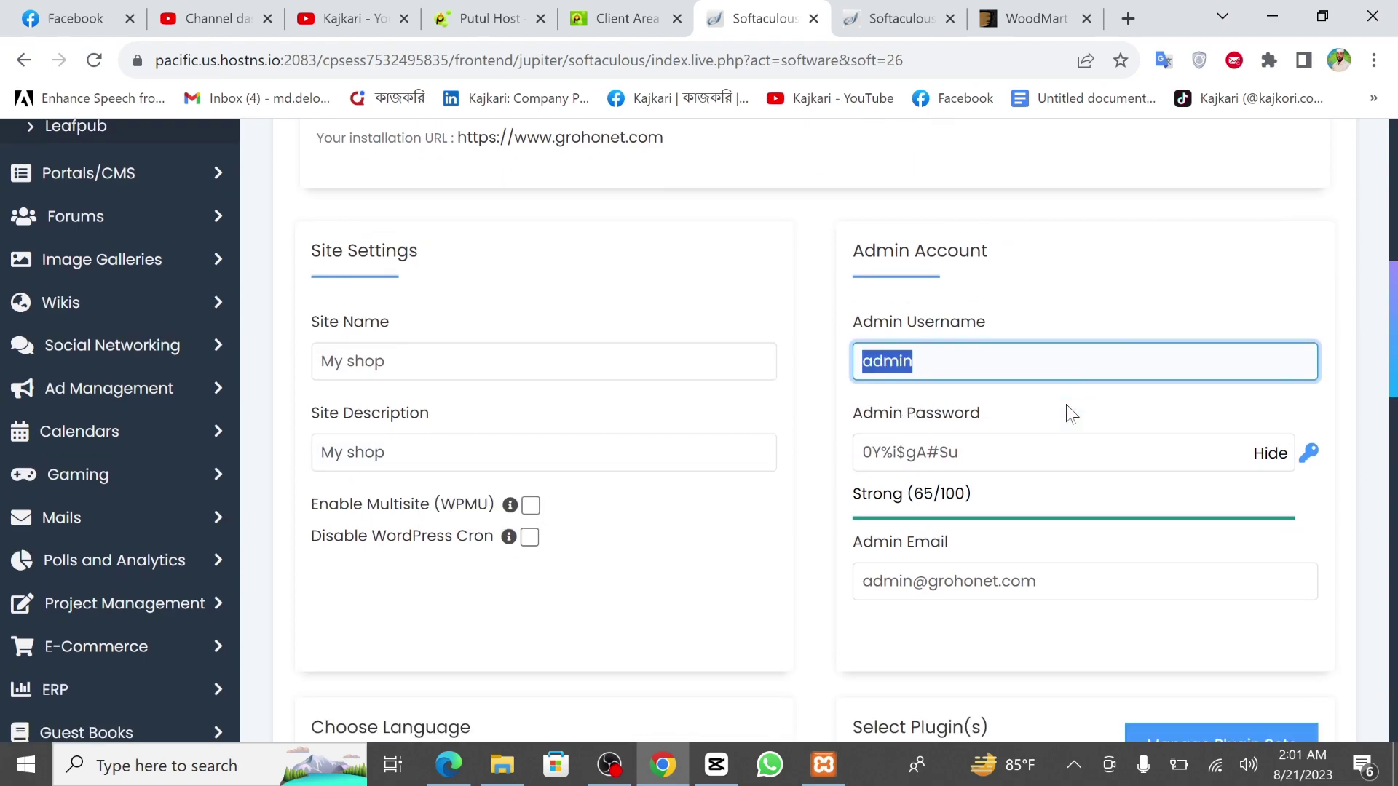
pyautogui.click(1067, 345)
pyautogui.press('Tab')
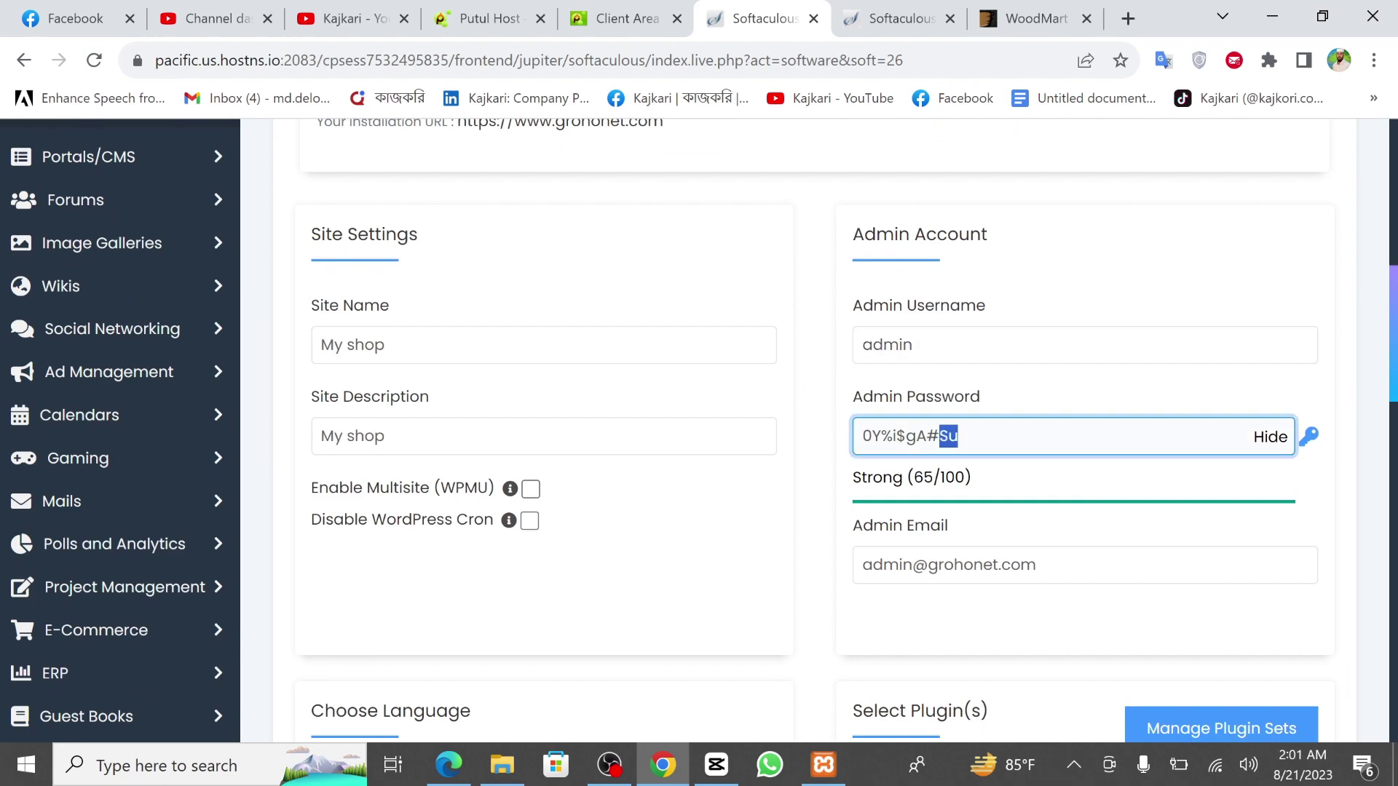
pyautogui.write('admin')
pyautogui.scroll(-1, 1067, 346)
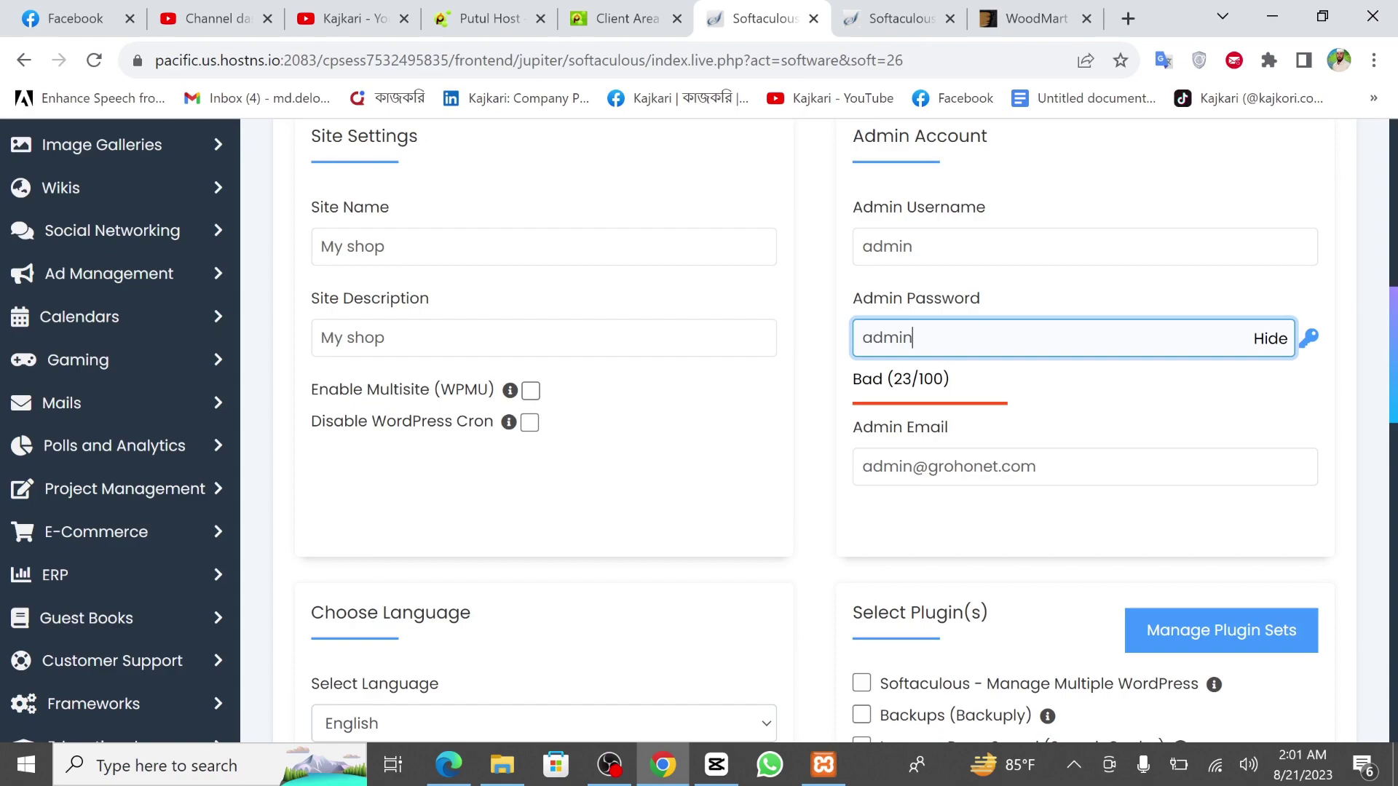
pyautogui.scroll(-7, 814, 542)
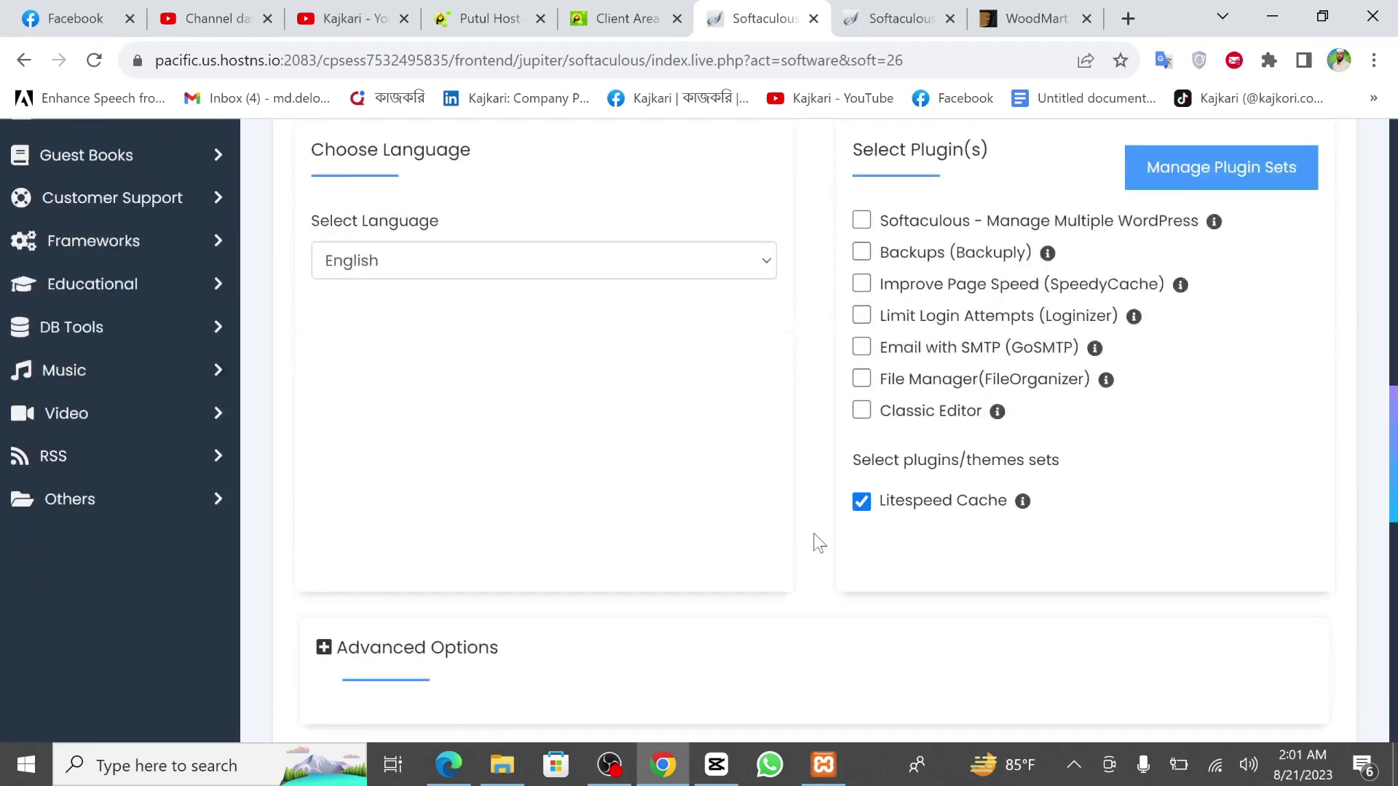
pyautogui.scroll(-8, 814, 542)
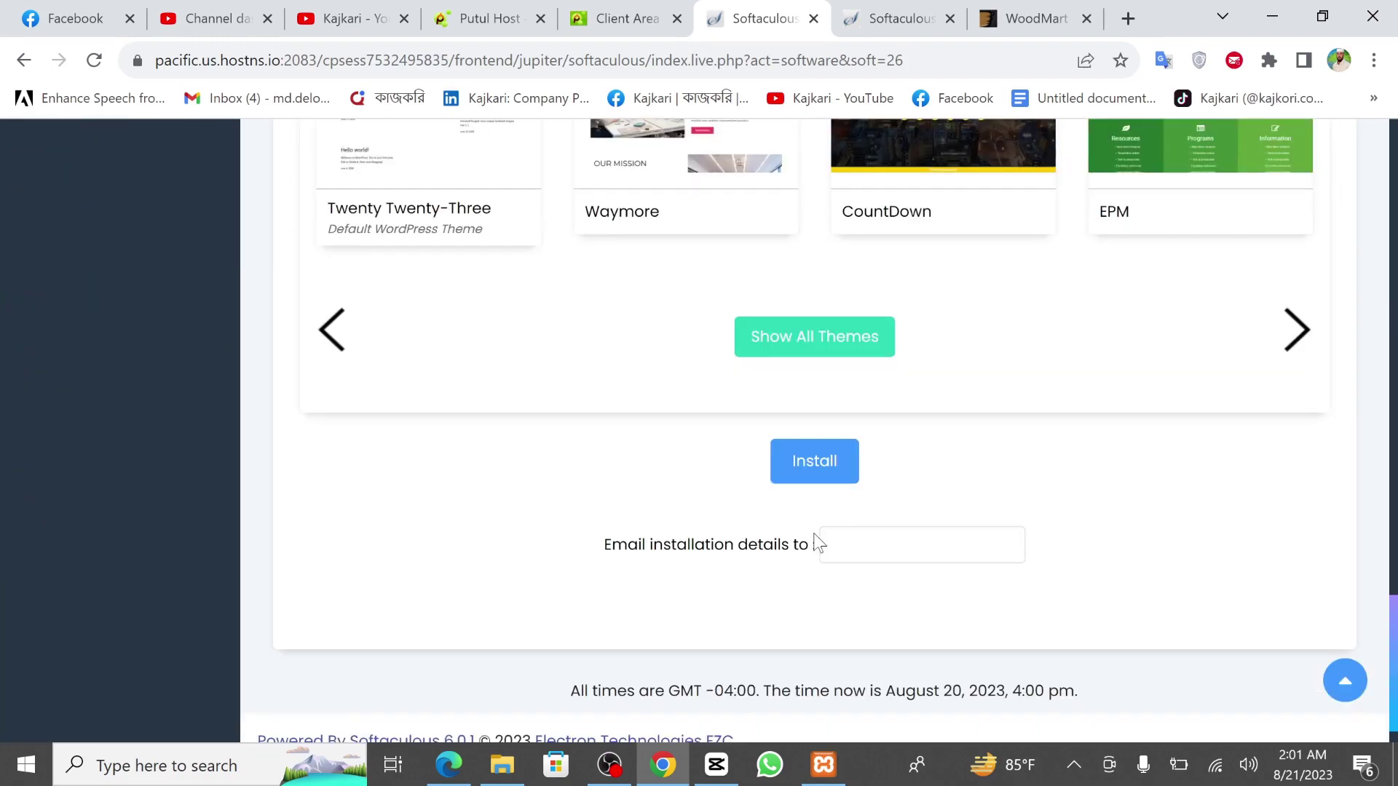
# Run the WordPress install and open the new grohonet.com site in a new tab.
pyautogui.click(821, 432)
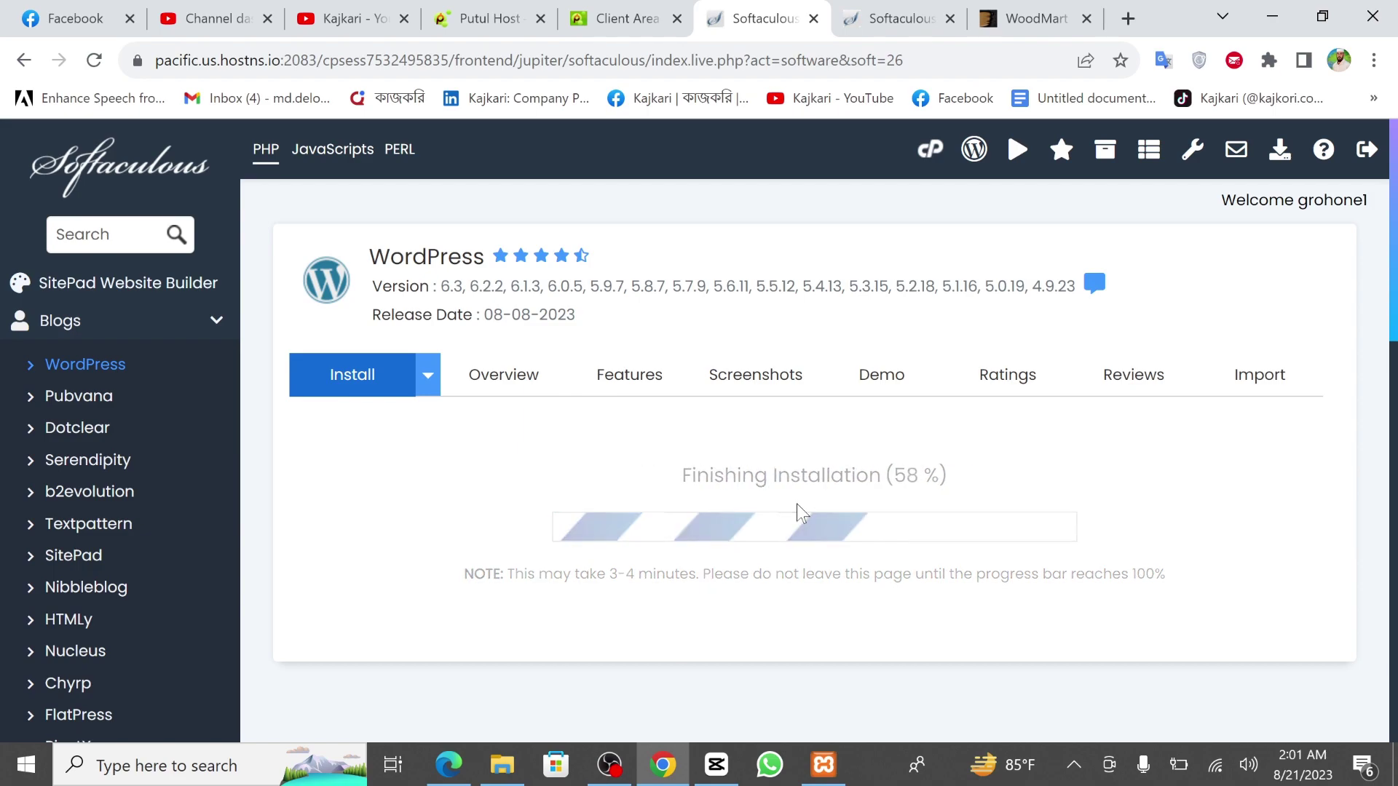
pyautogui.scroll(-2, 796, 504)
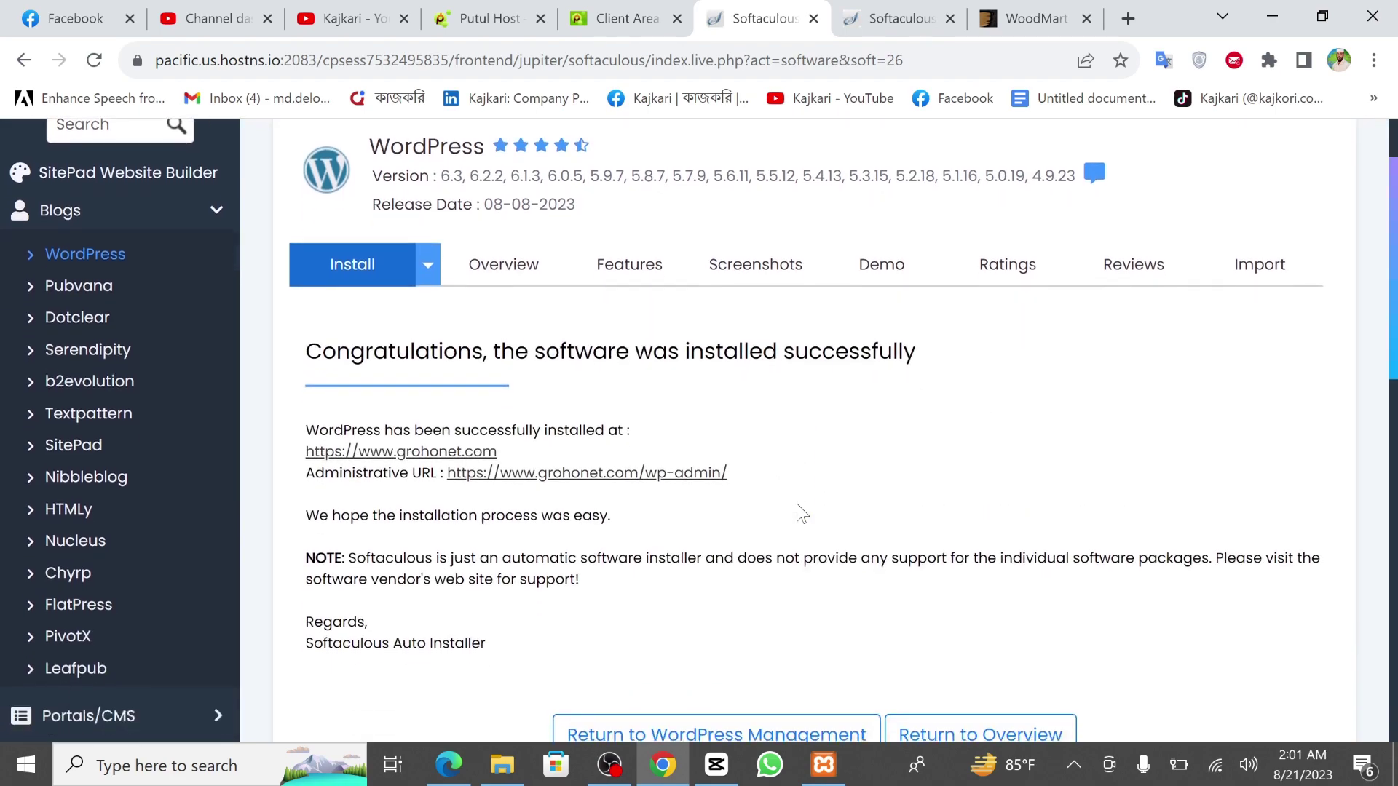
pyautogui.rightClick(474, 449)
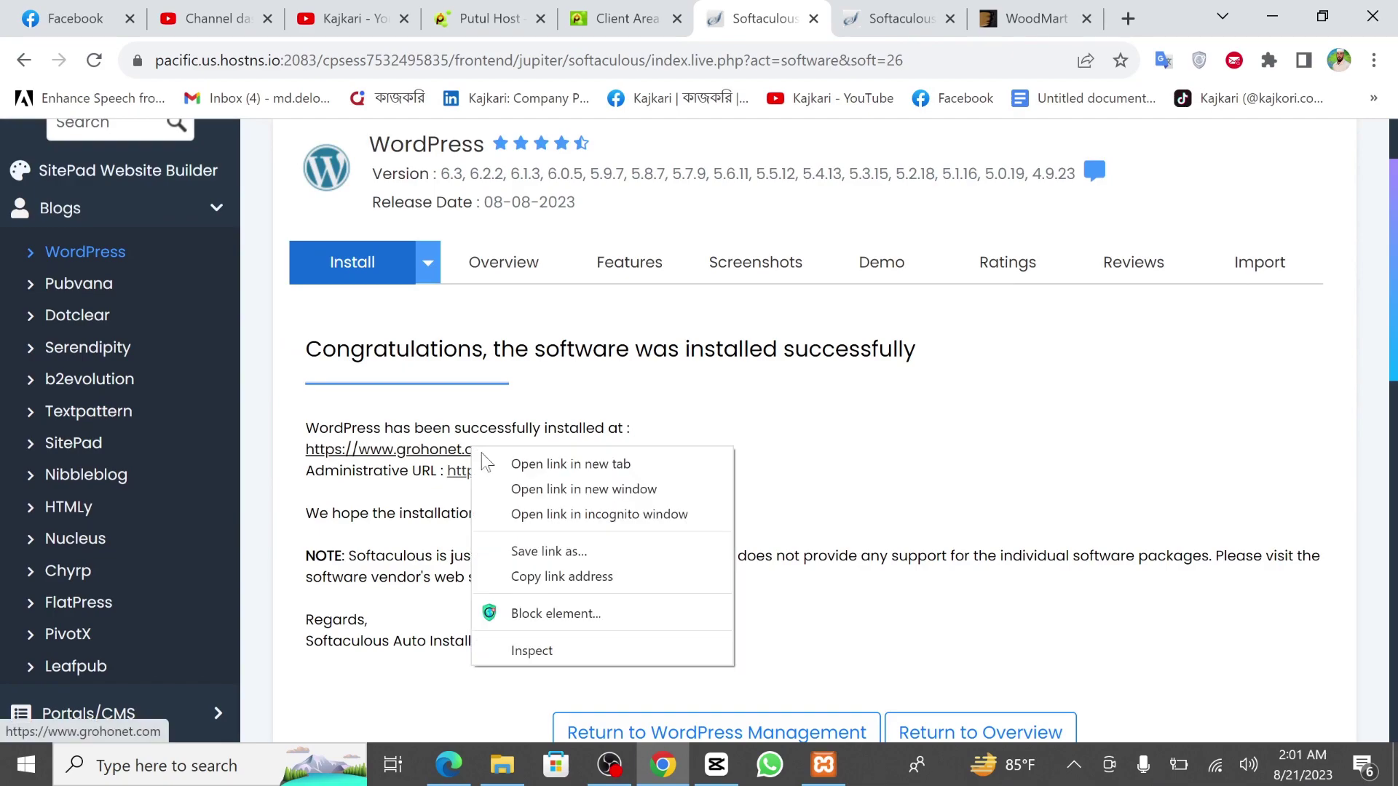
pyautogui.click(509, 464)
pyautogui.click(797, 18)
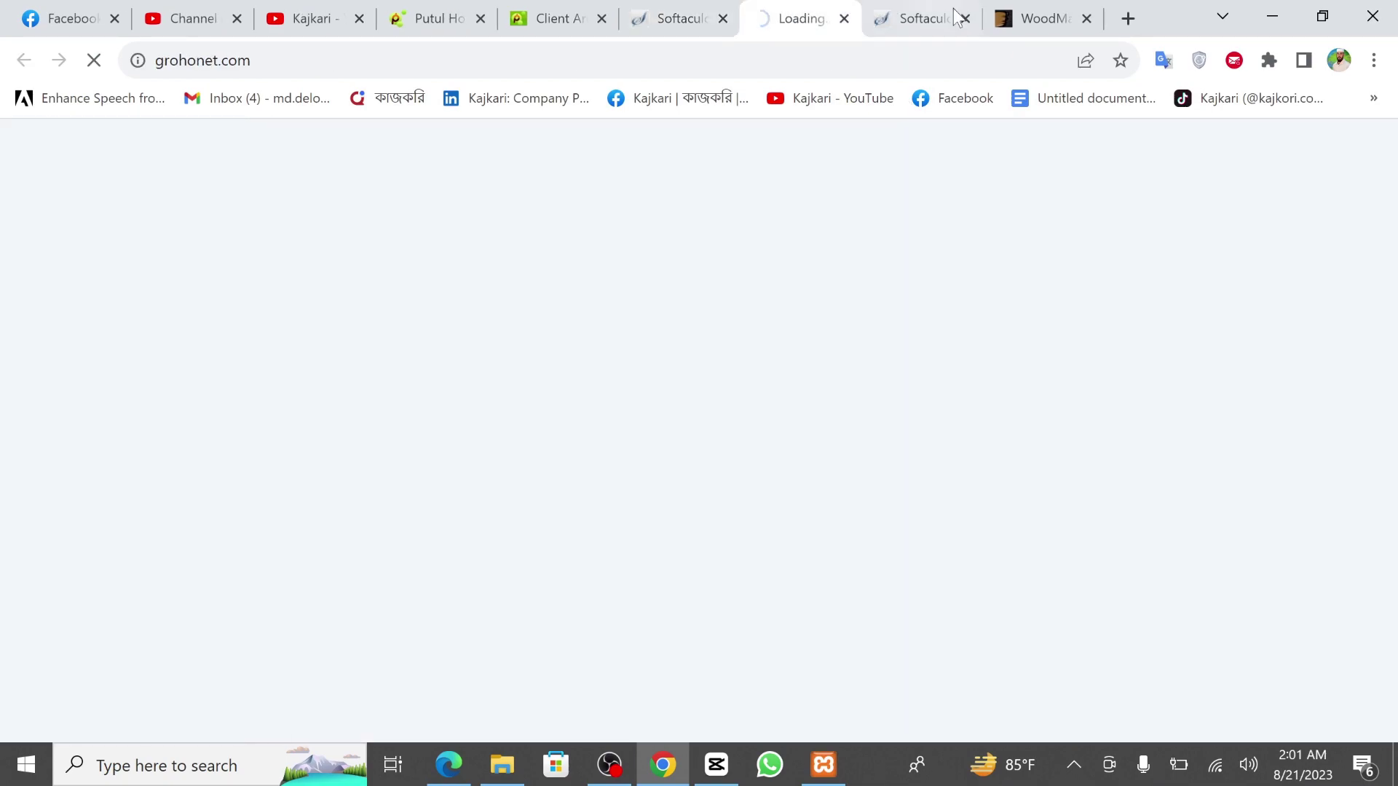
# Close the duplicate Softaculous tab and scroll through the My shop front page.
pyautogui.click(965, 18)
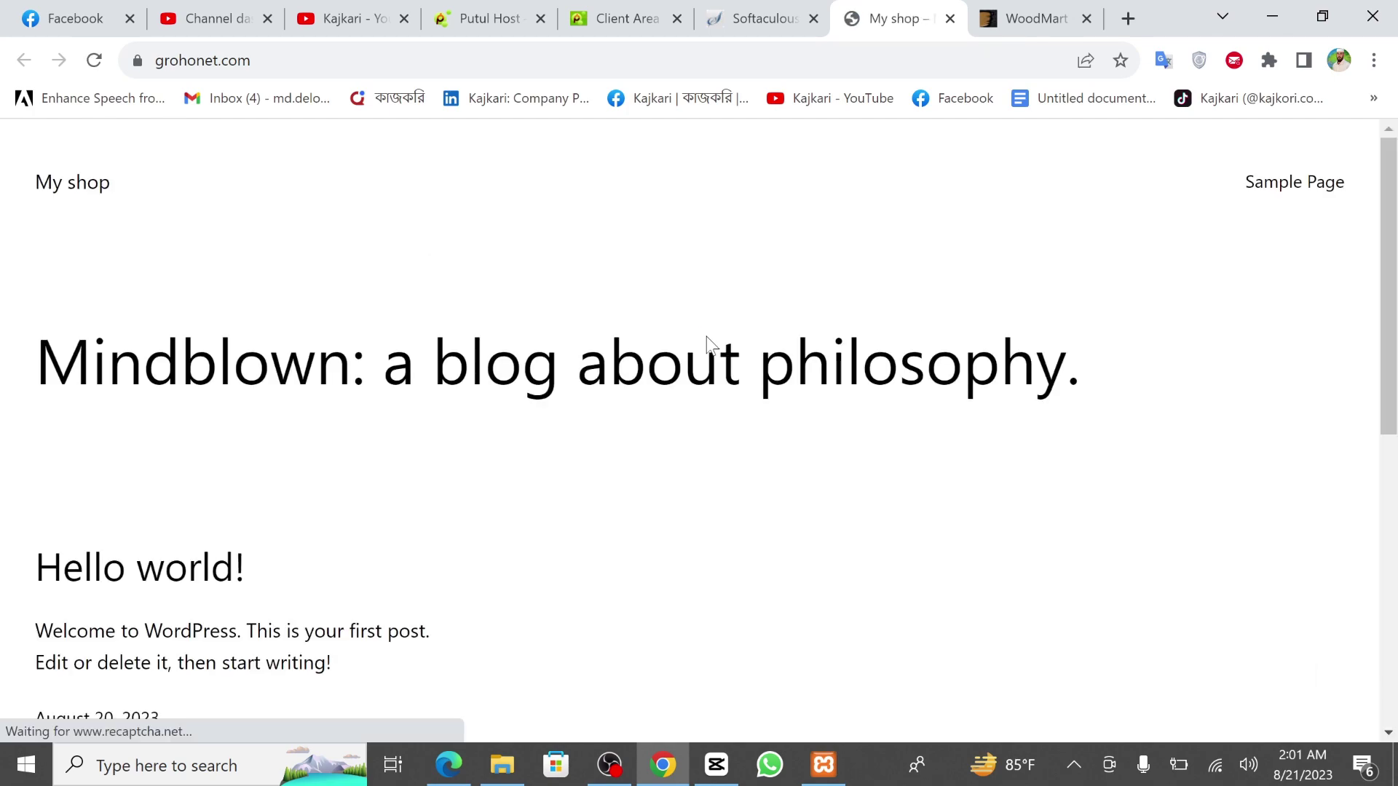
pyautogui.scroll(-6, 569, 480)
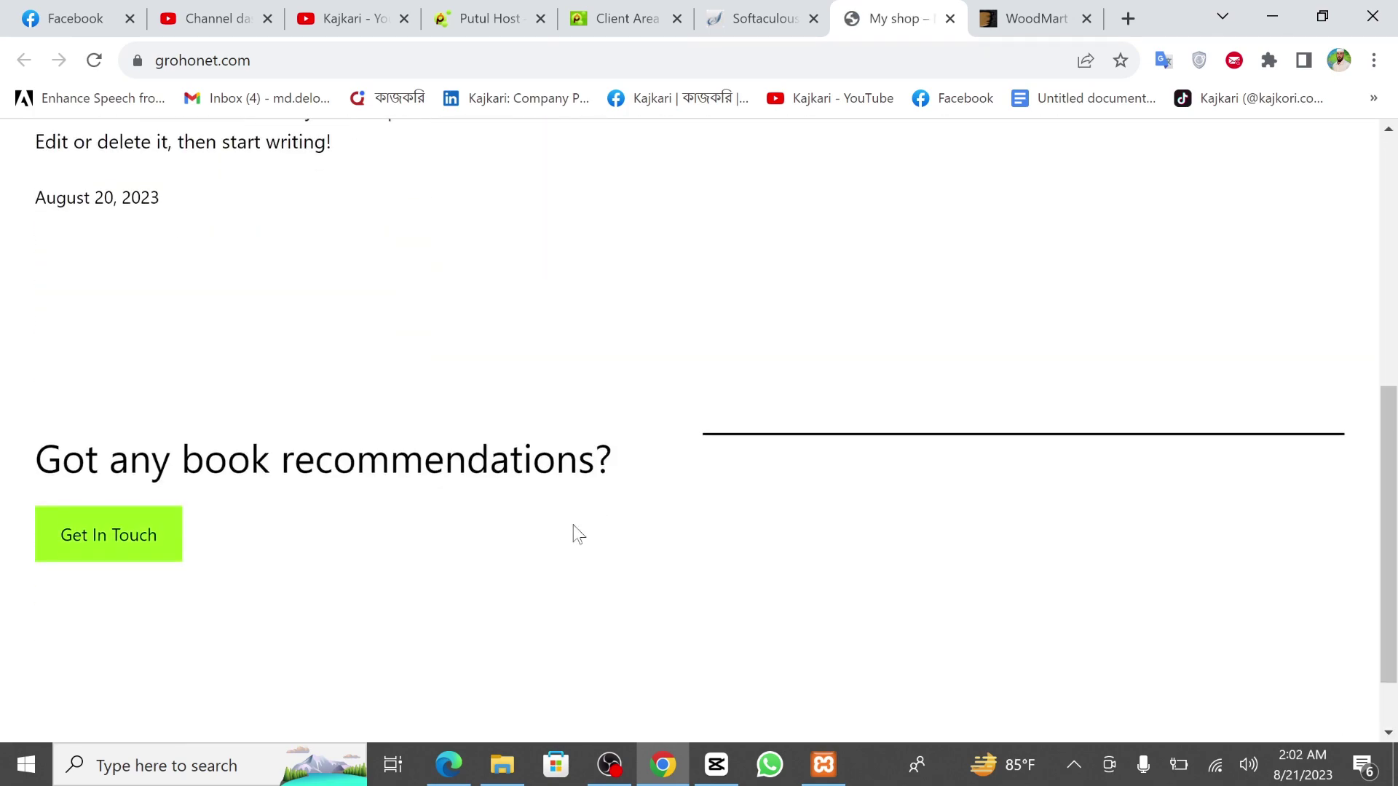
pyautogui.scroll(6, 579, 535)
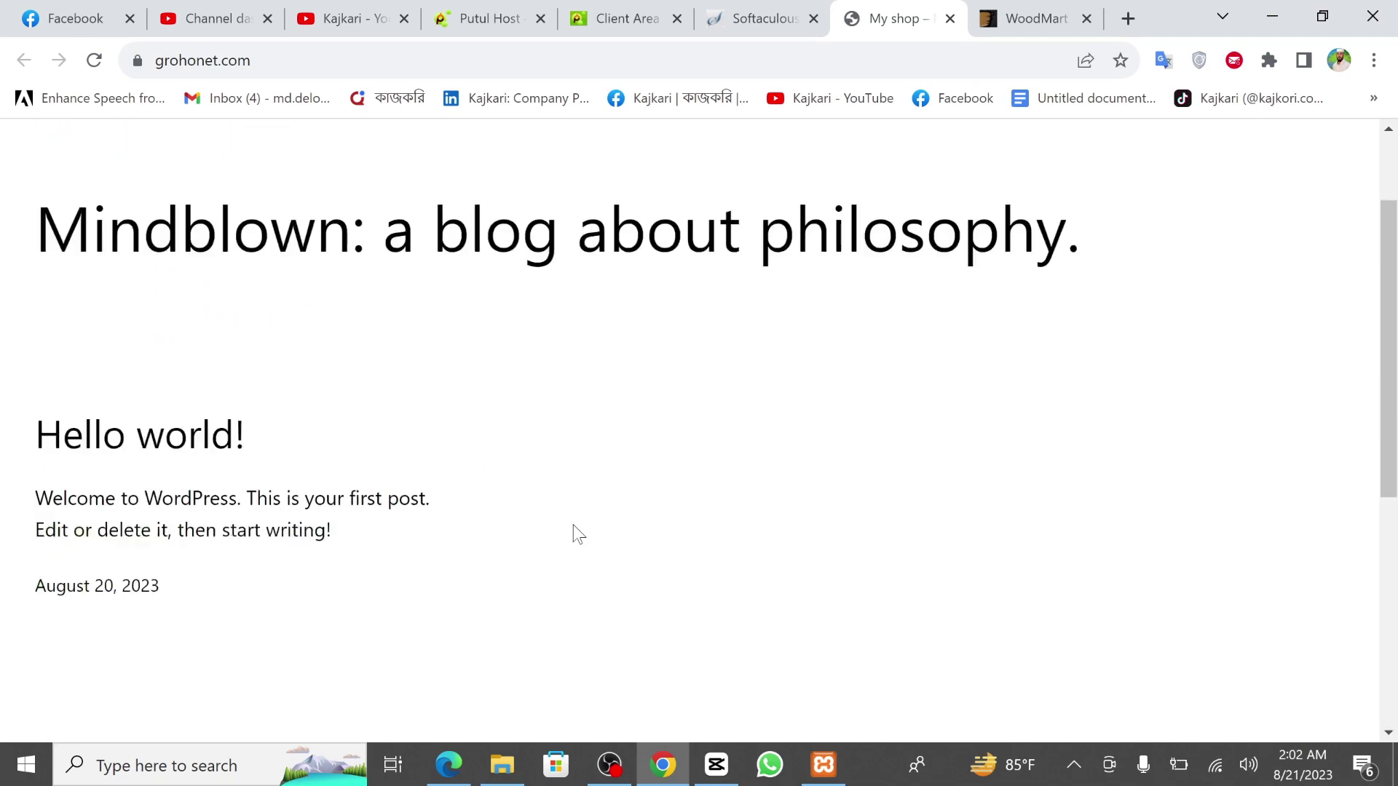
# Open the /wp-admin/ link in a new tab and review the WordPress 6.3 Dashboard.
pyautogui.click(803, 7)
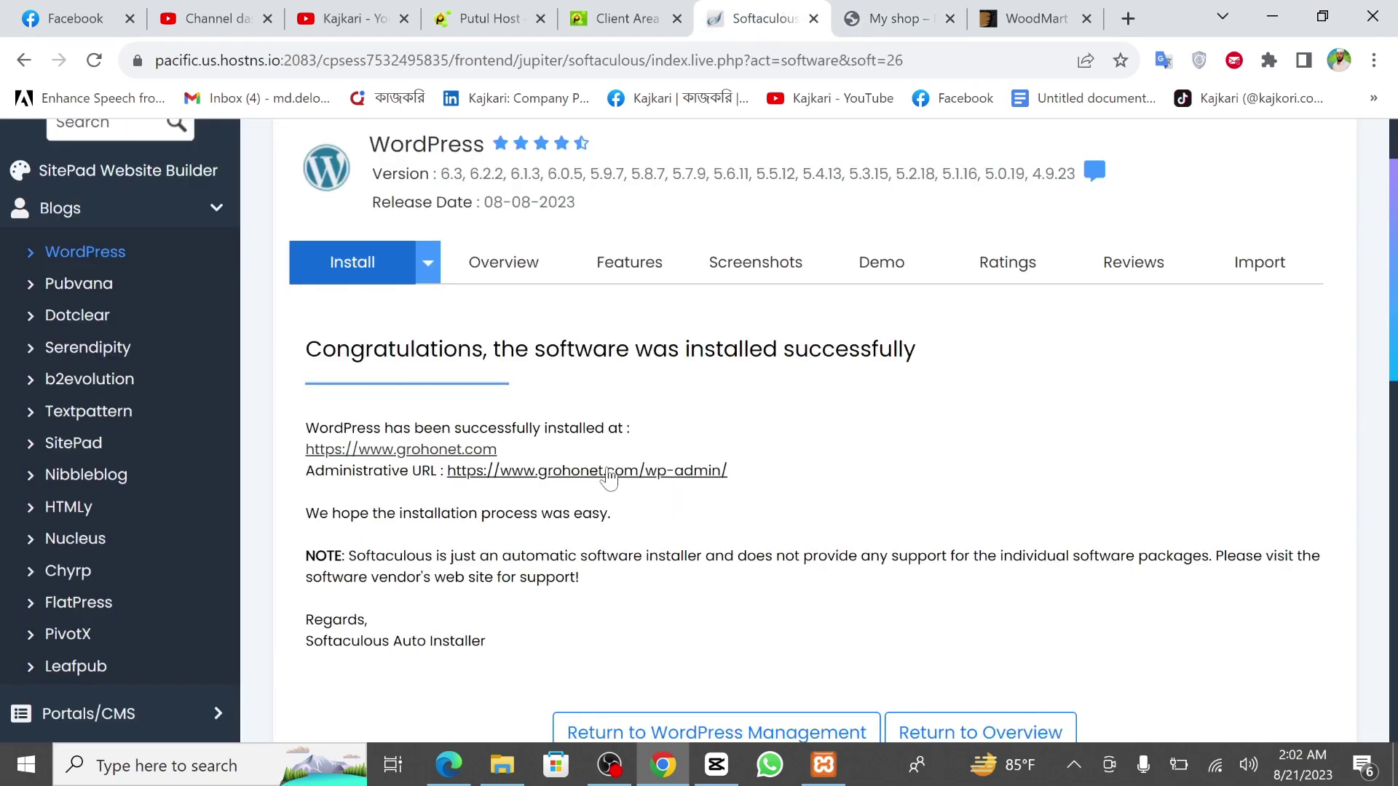
pyautogui.rightClick(637, 470)
pyautogui.click(699, 483)
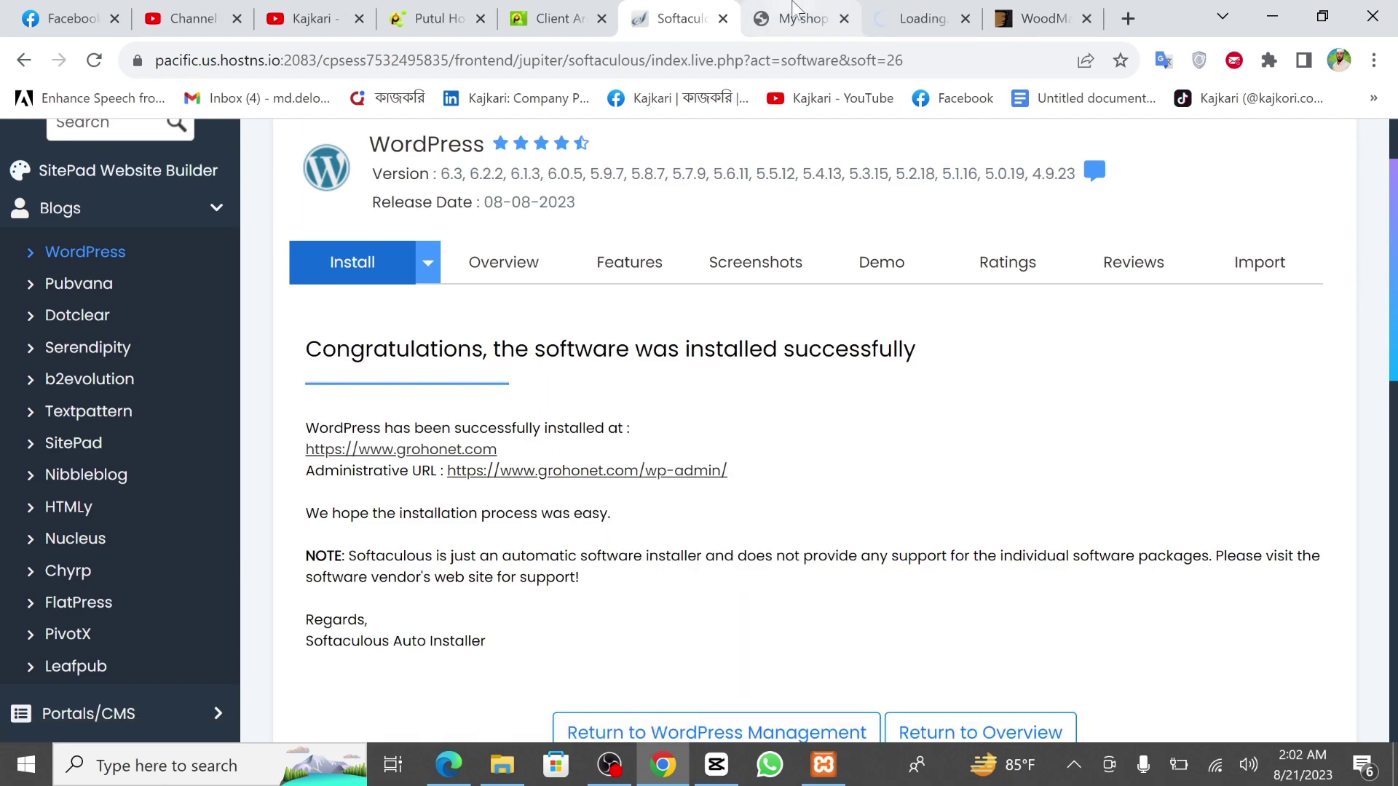
pyautogui.click(793, 9)
pyautogui.click(920, 16)
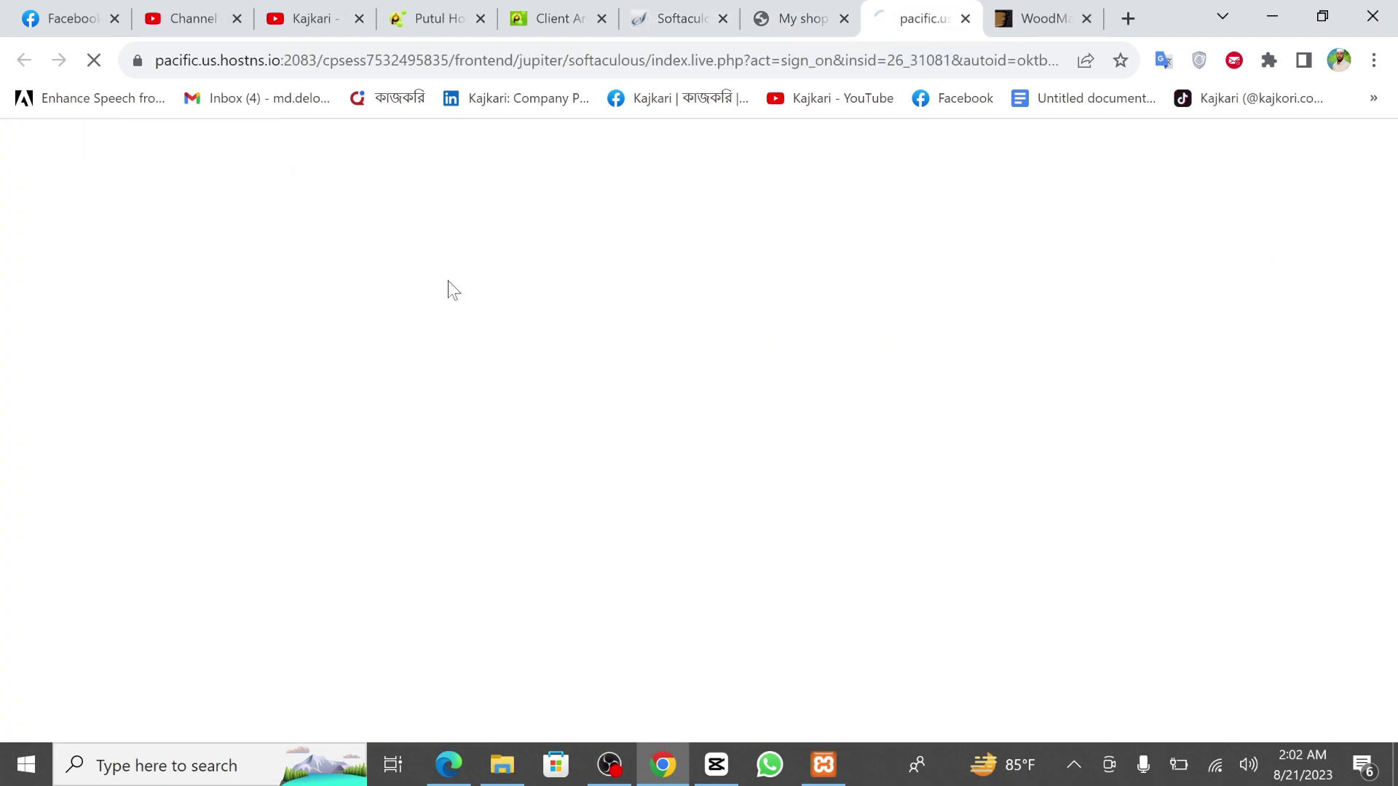
pyautogui.click(678, 3)
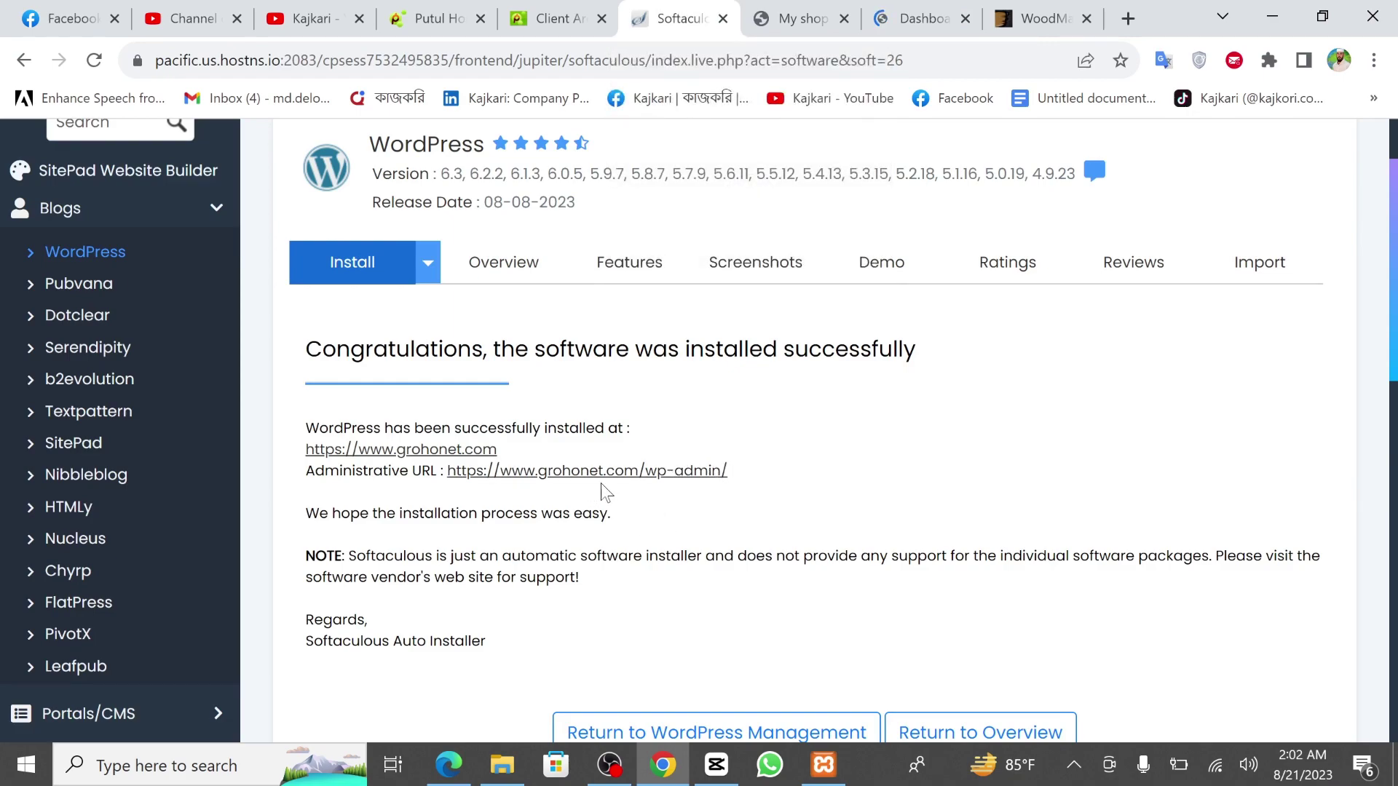
pyautogui.click(893, 6)
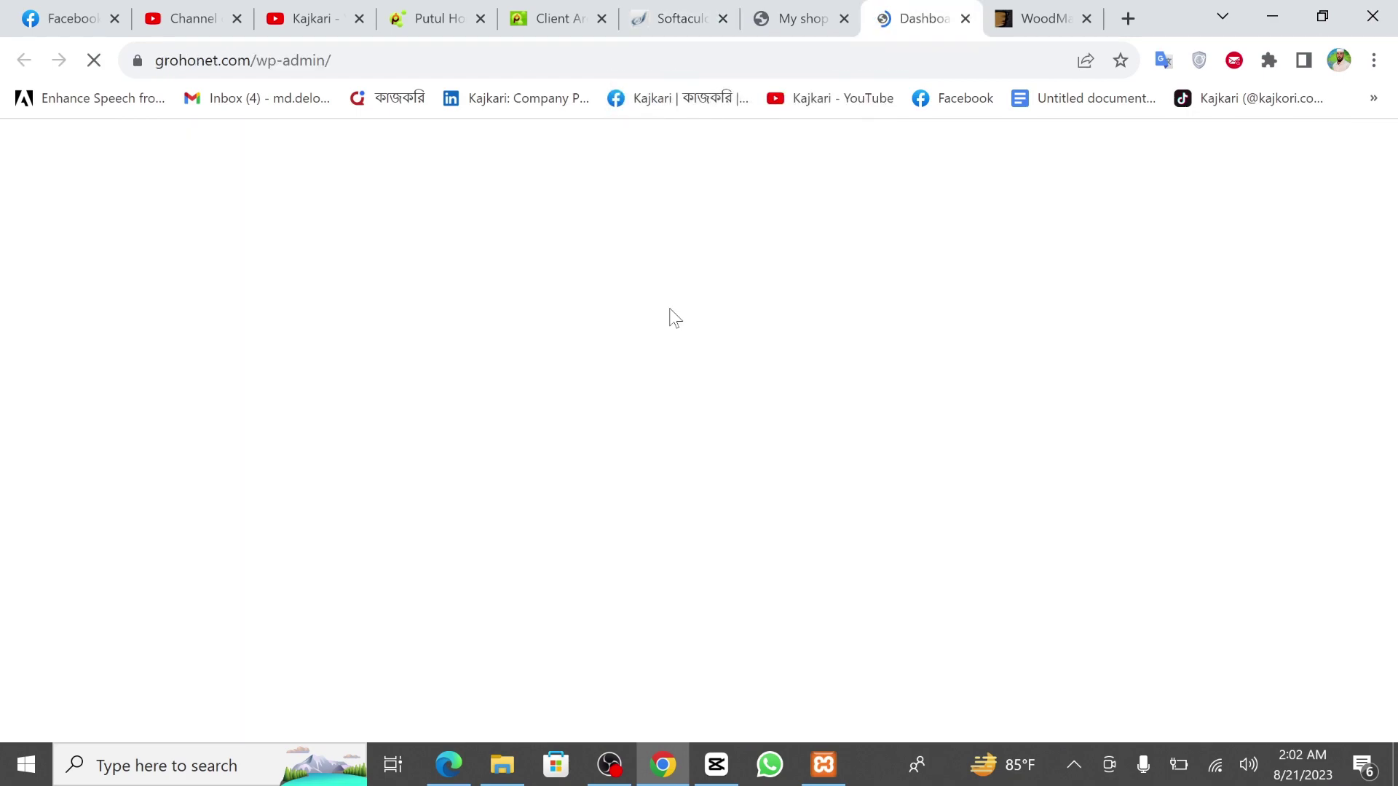
pyautogui.click(782, 6)
pyautogui.click(907, 6)
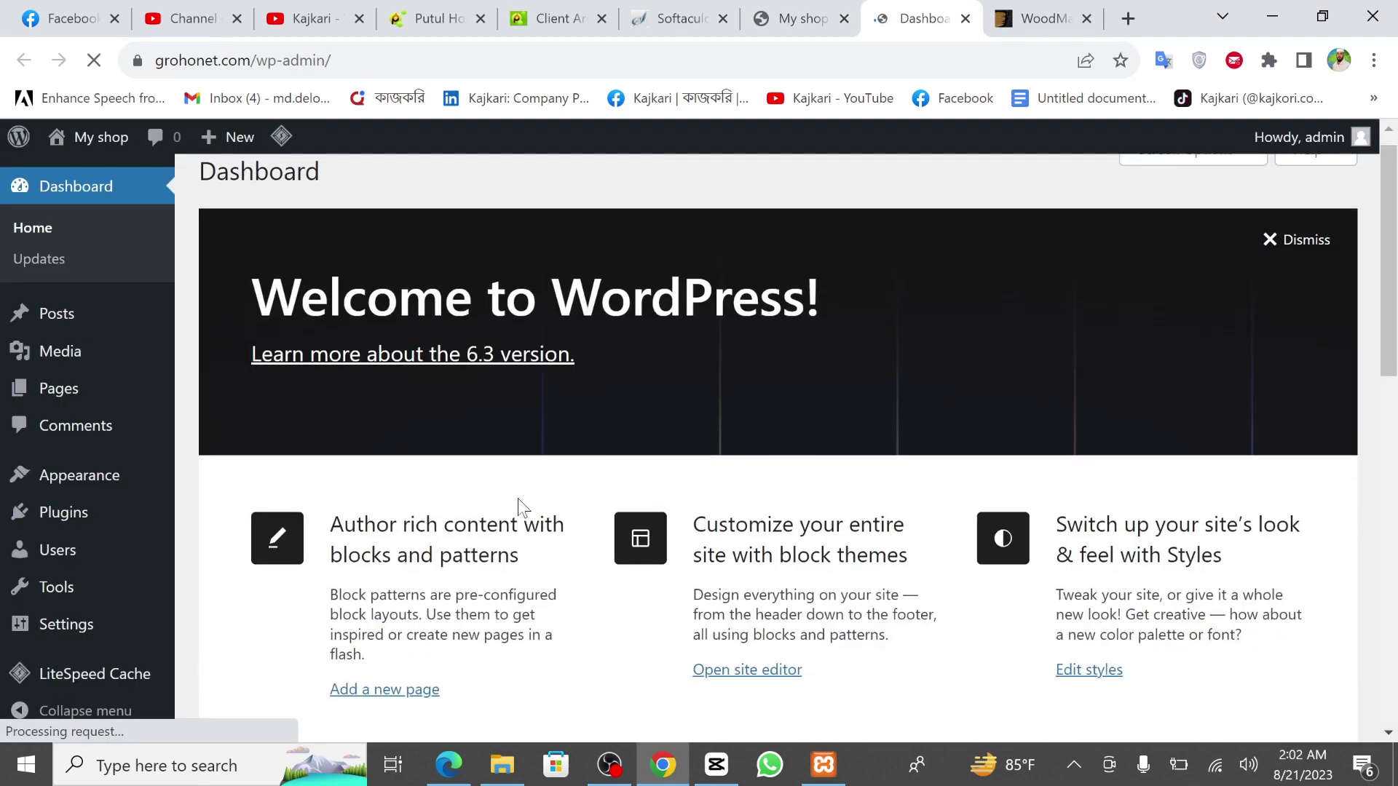
pyautogui.scroll(-10, 521, 508)
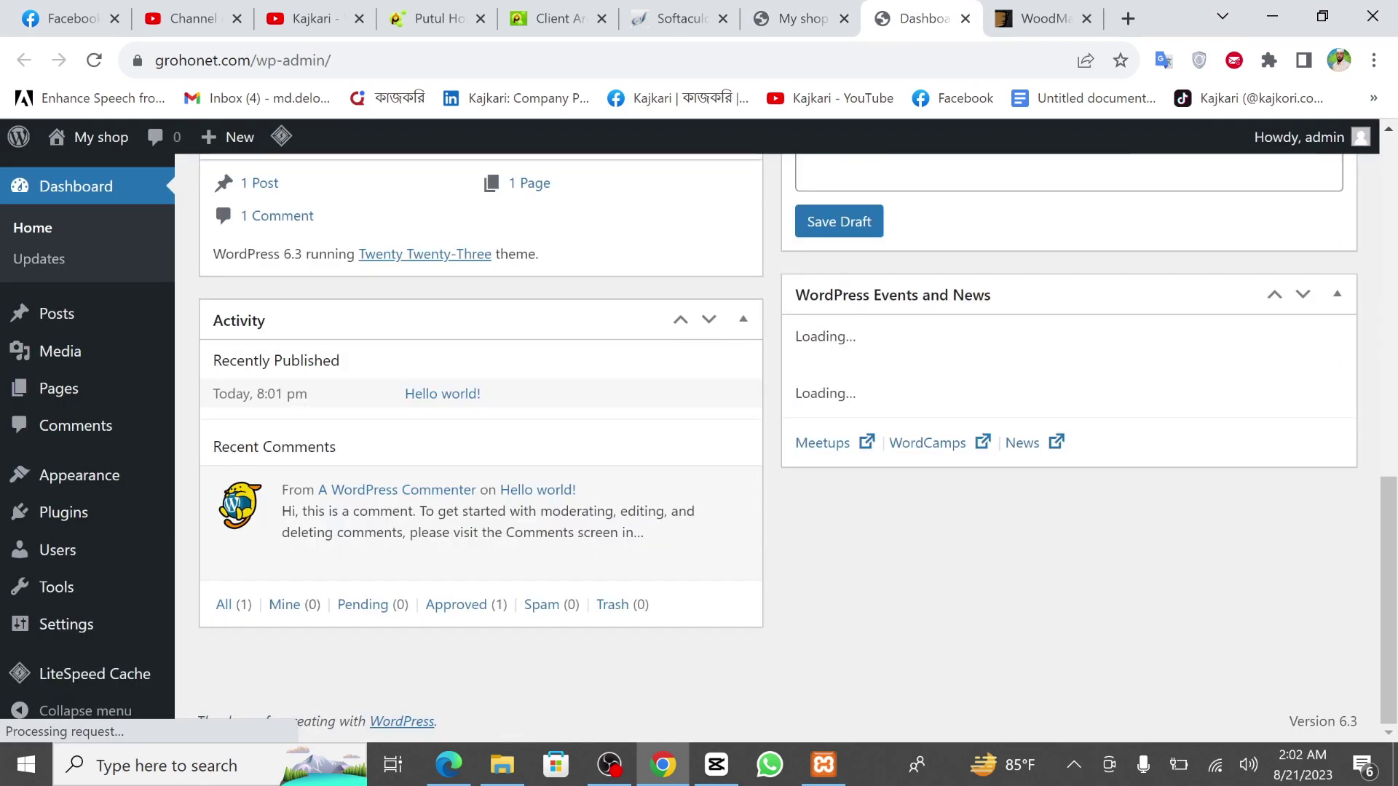
pyautogui.scroll(10, 698, 448)
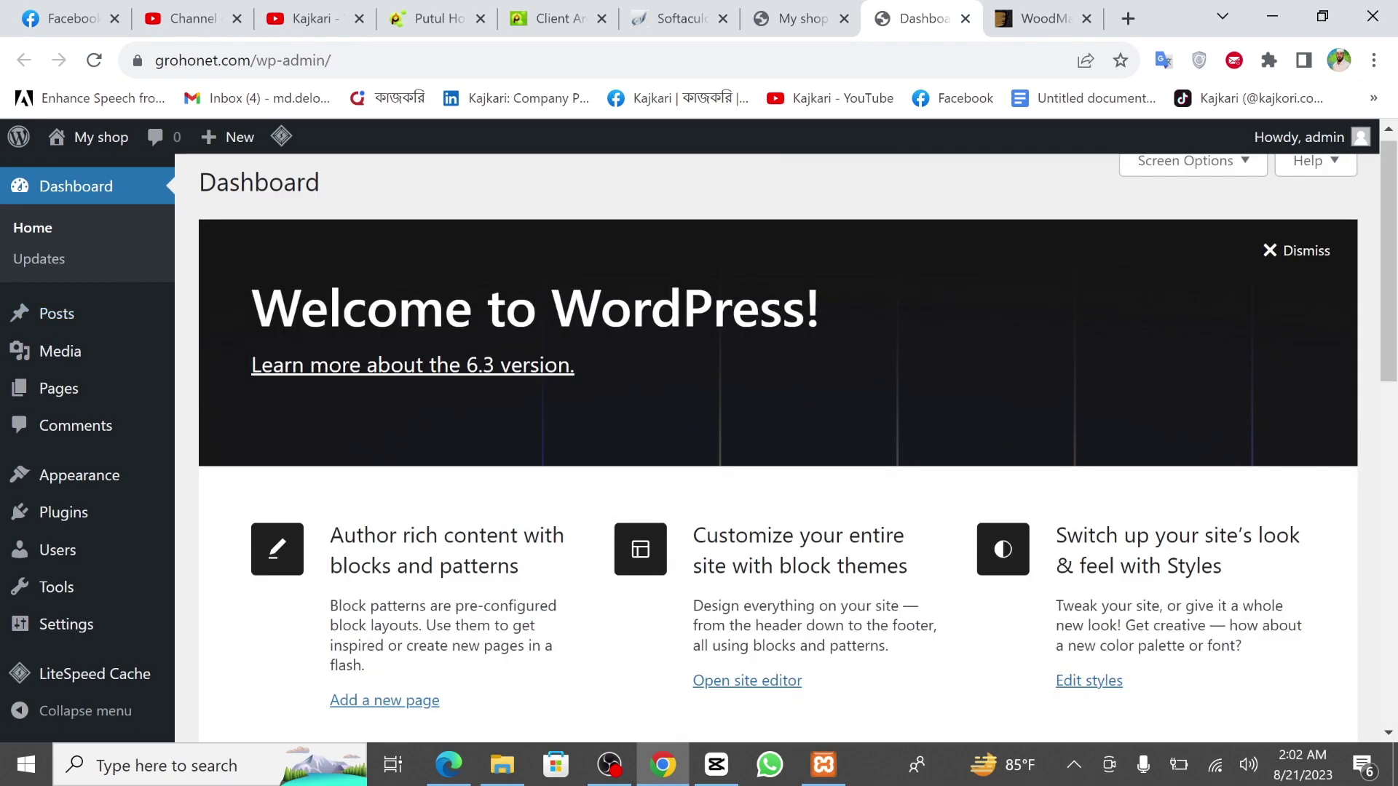
pyautogui.hotkey('ctrl', 'Tab')
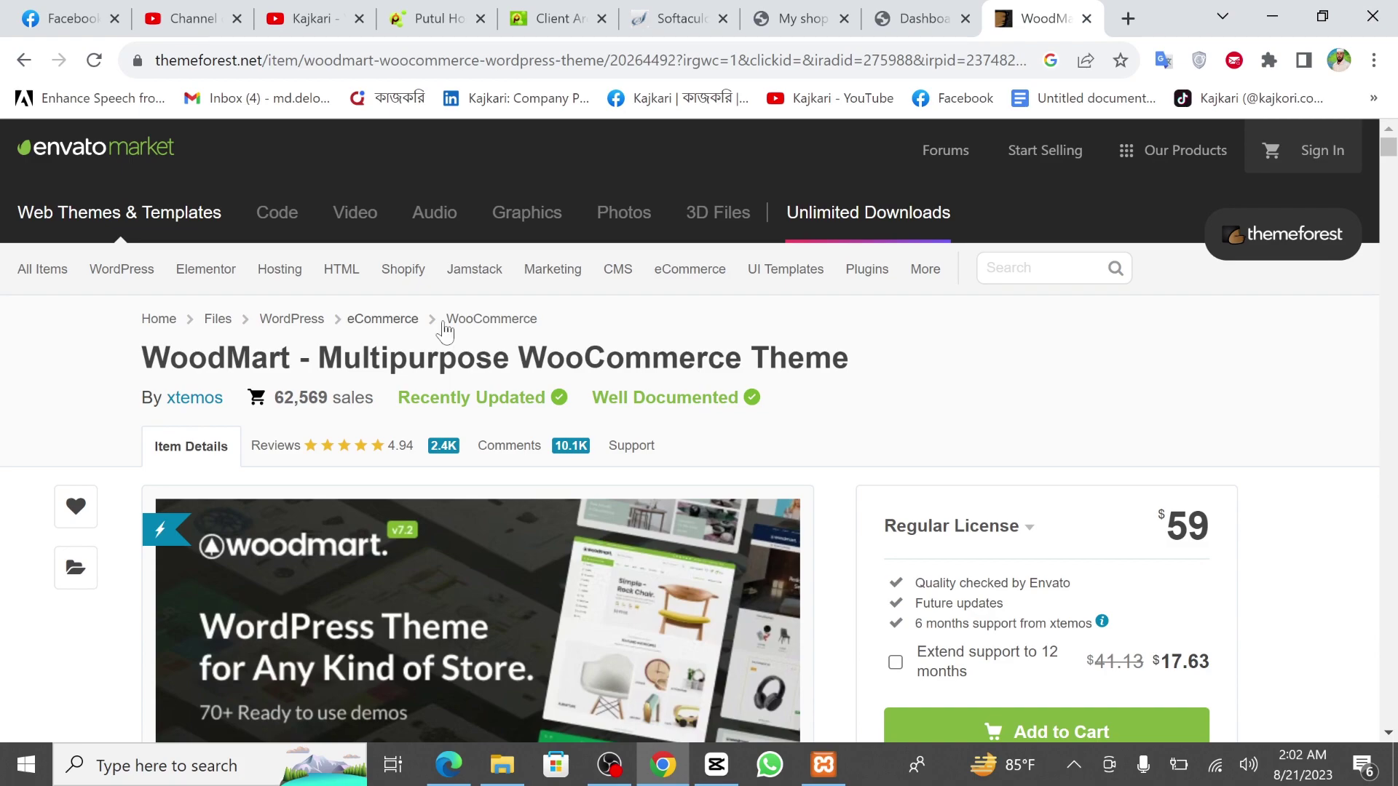
# Browse the WoodMart ThemeForest listing and its version details, then return to My shop.
pyautogui.scroll(-1, 445, 331)
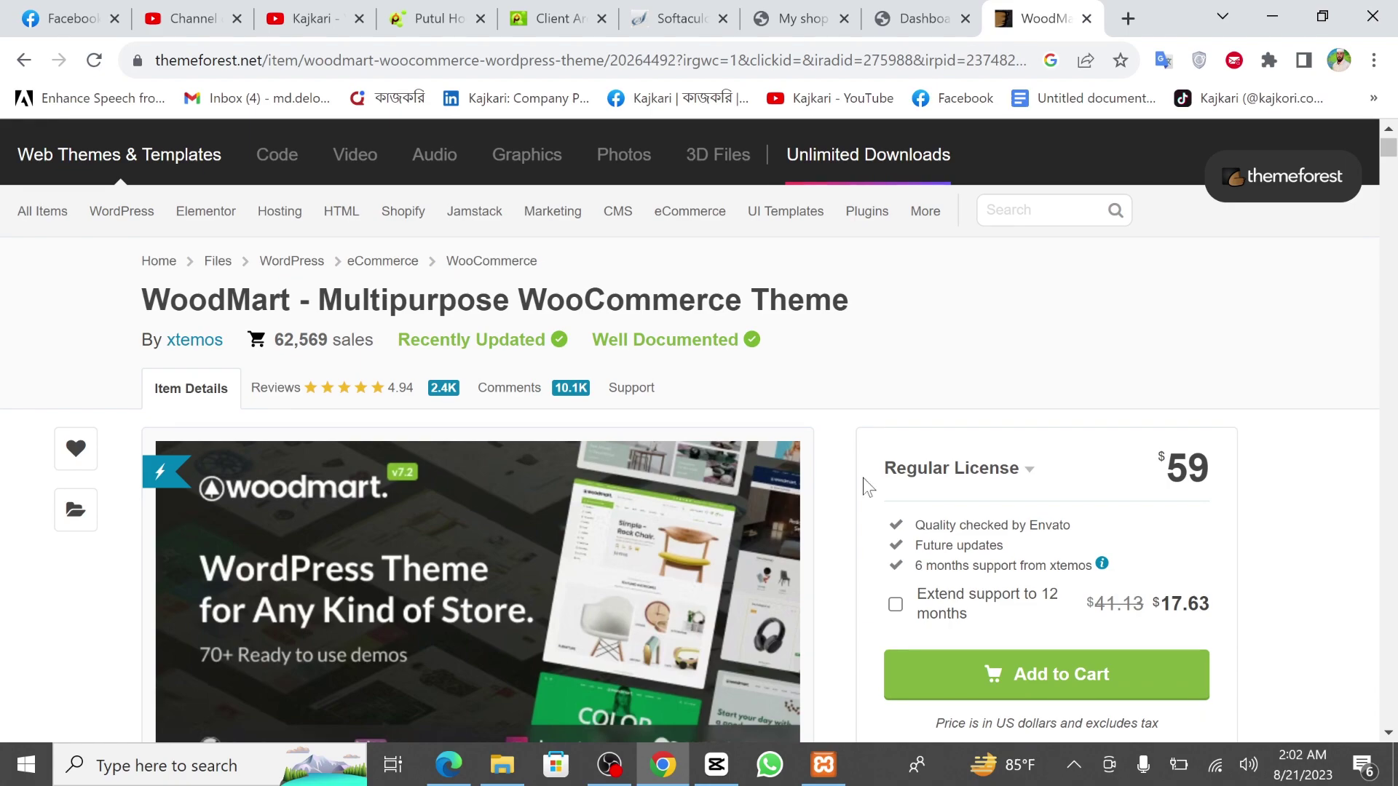
pyautogui.scroll(-10, 805, 549)
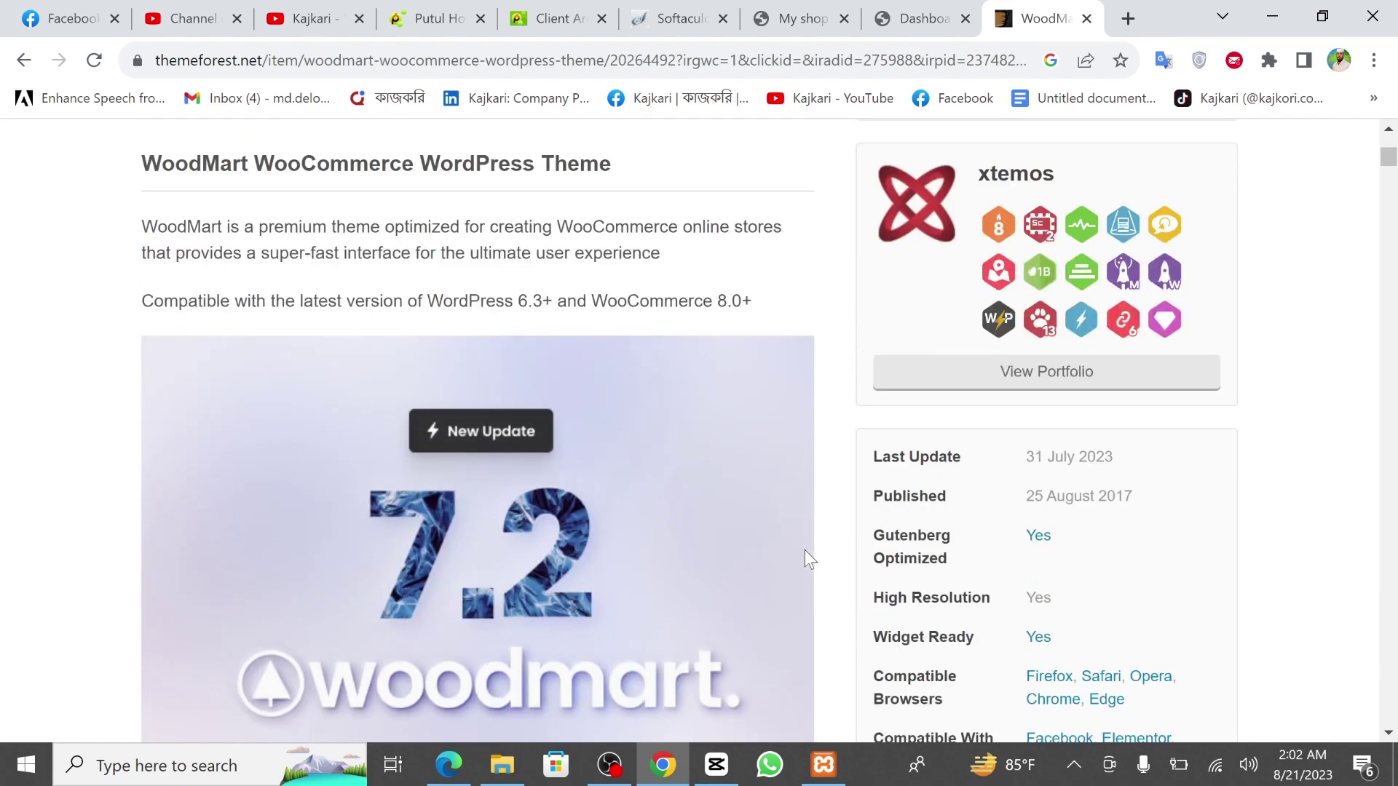
pyautogui.scroll(-13, 805, 548)
pyautogui.scroll(6, 818, 614)
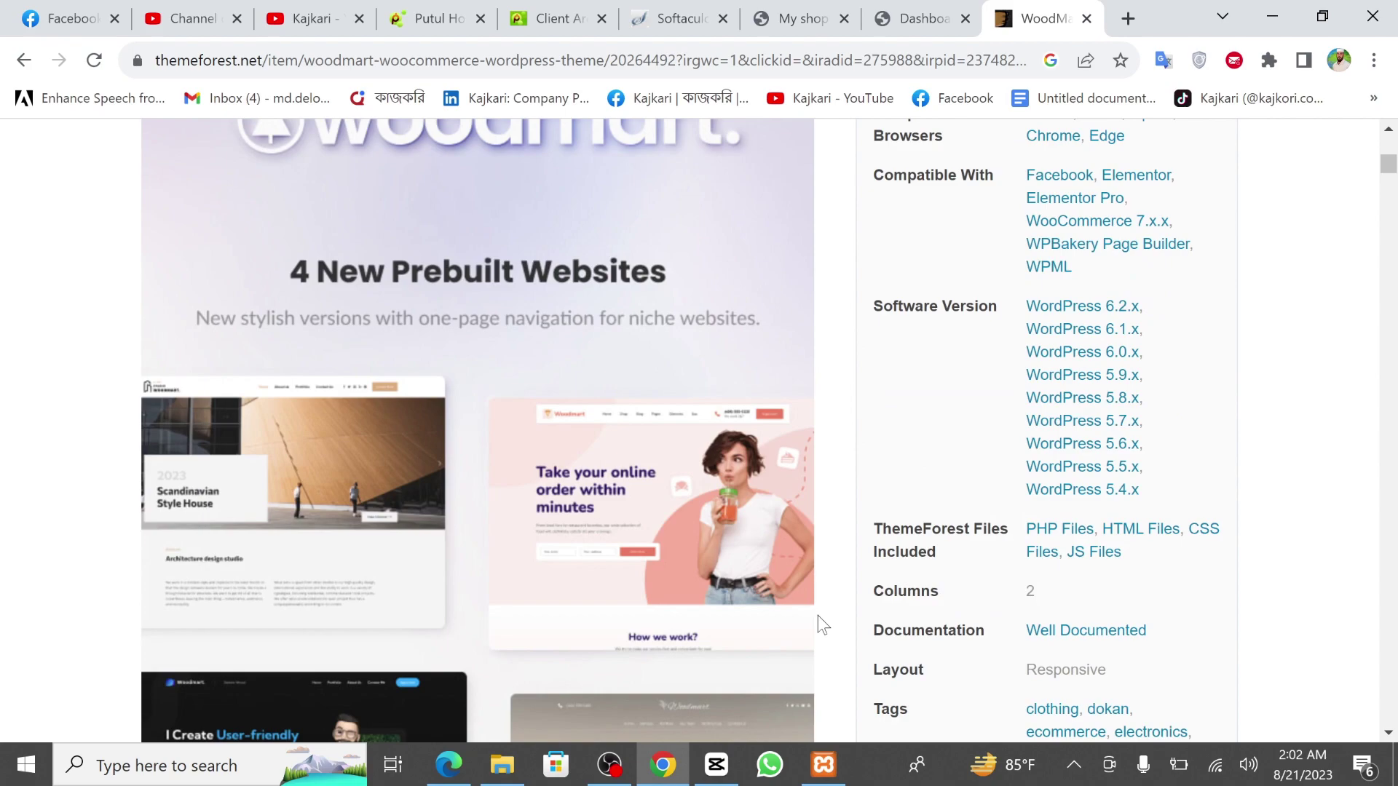
pyautogui.press('Home')
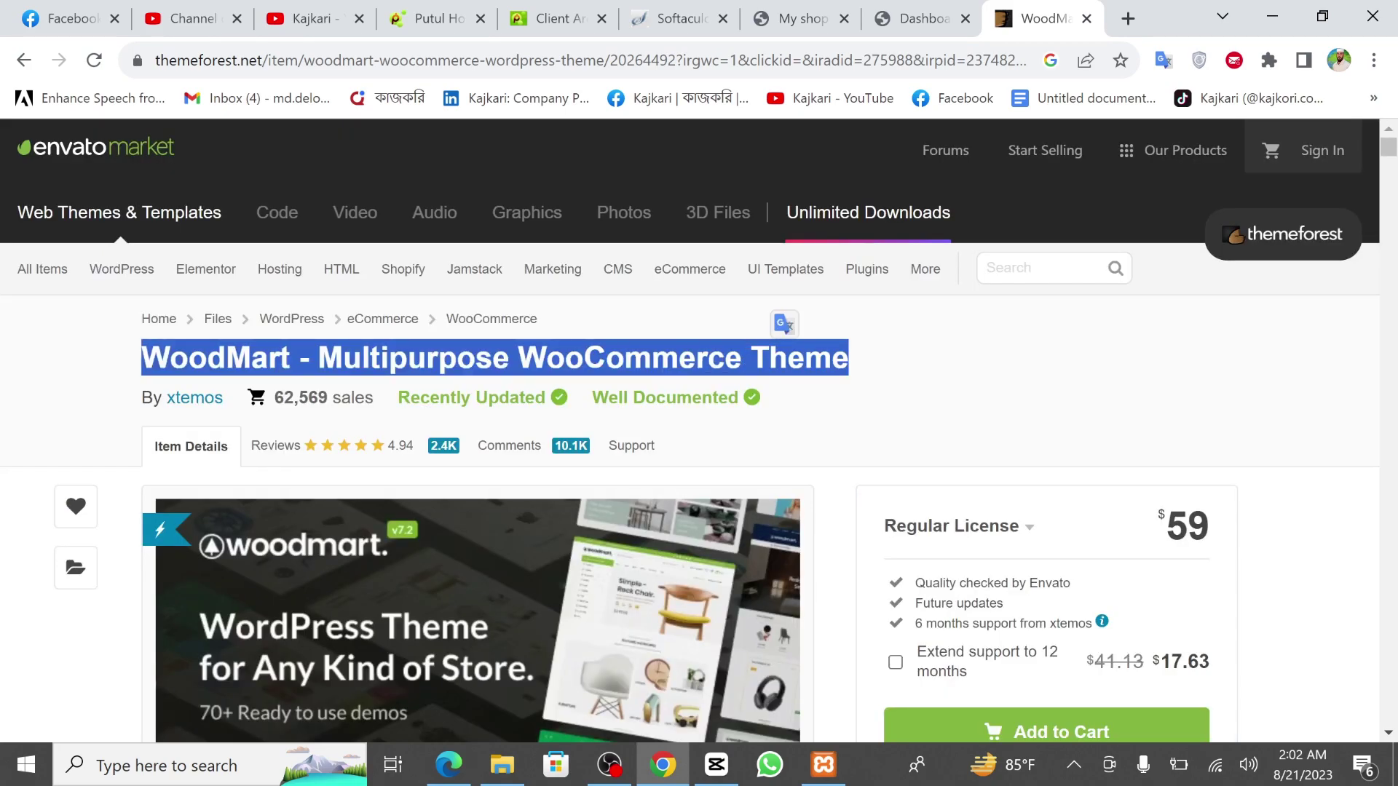
pyautogui.rightClick(786, 353)
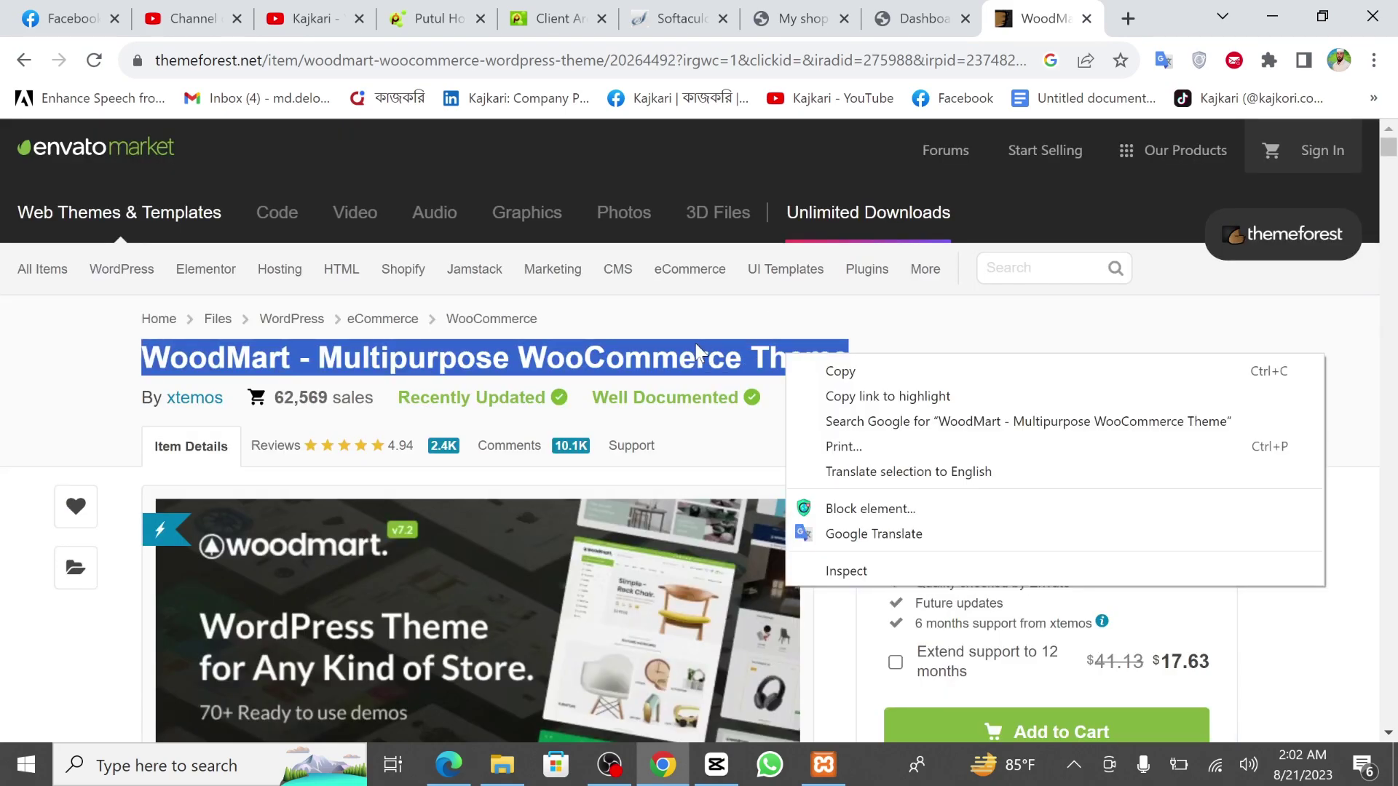
pyautogui.click(840, 372)
pyautogui.click(837, 407)
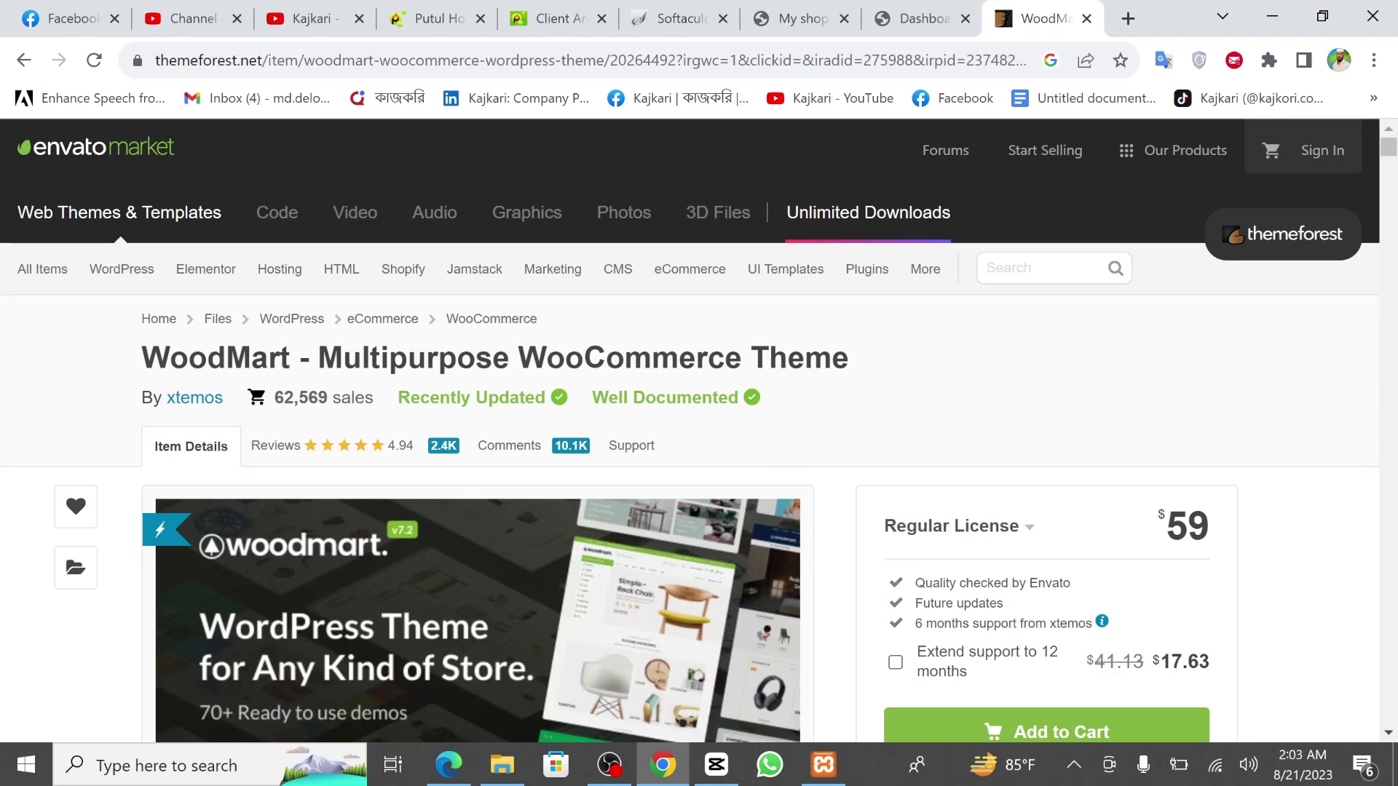
pyautogui.click(801, 19)
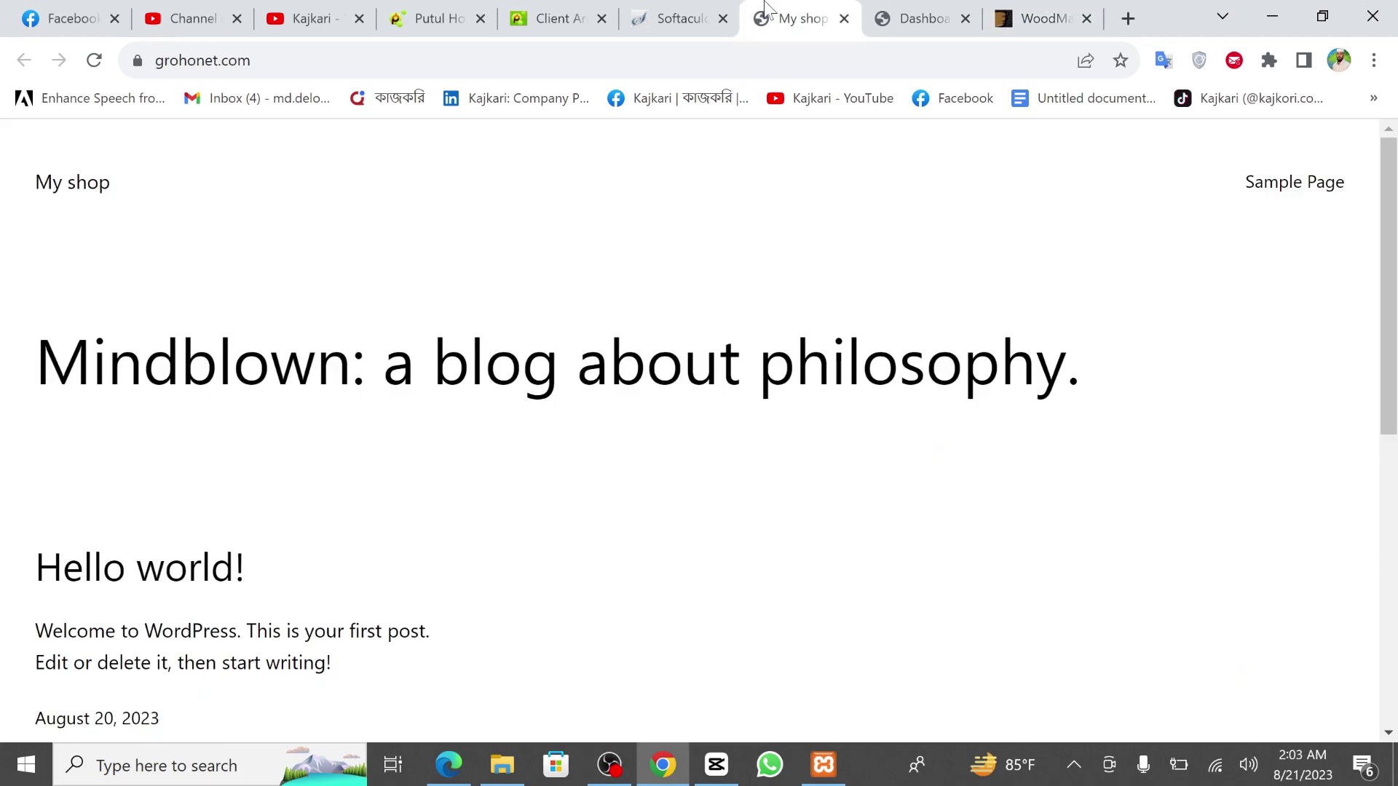
# Clear the desktop: minimize the browser and phpMyAdmin, close XAMPP and the shop folder.
pyautogui.click(650, 11)
pyautogui.click(921, 18)
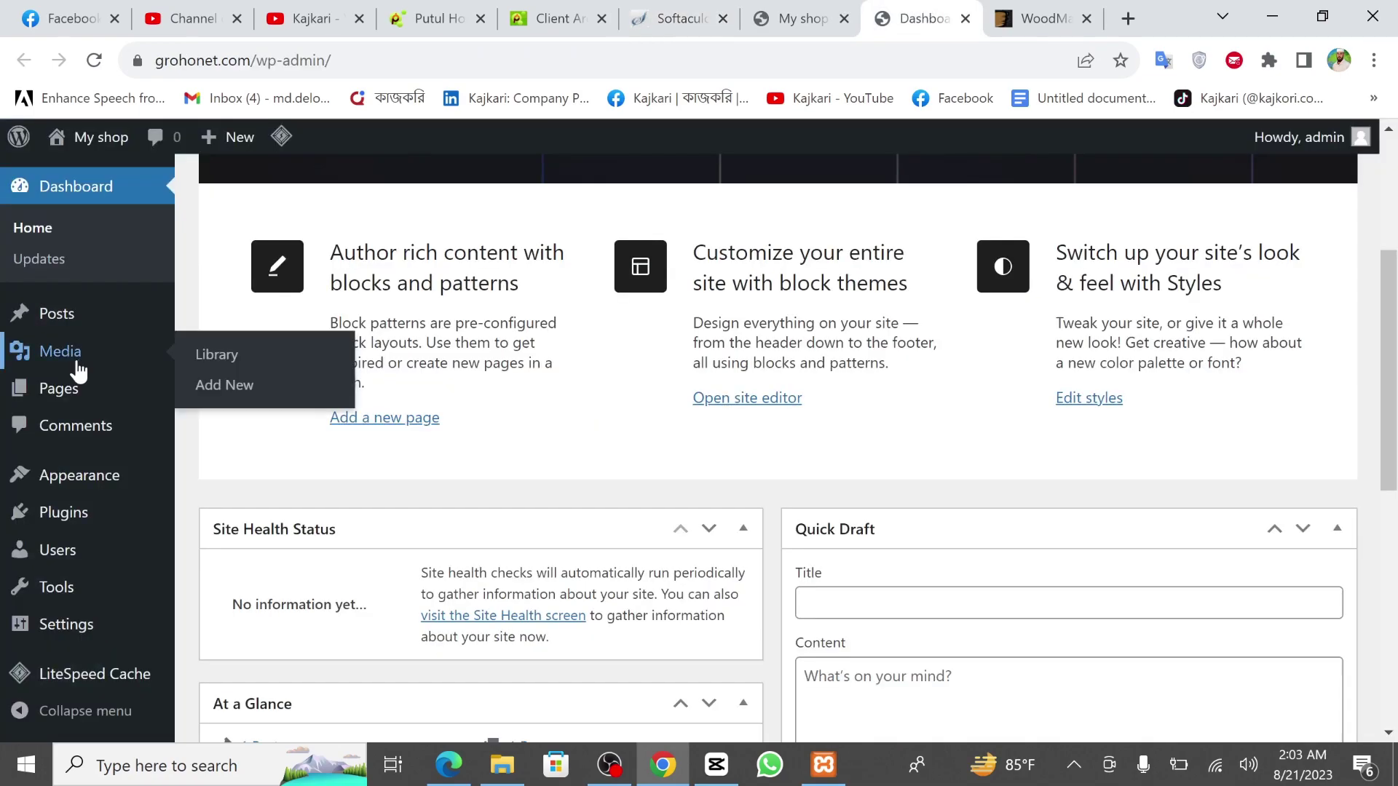
pyautogui.click(1286, 14)
pyautogui.click(1274, 18)
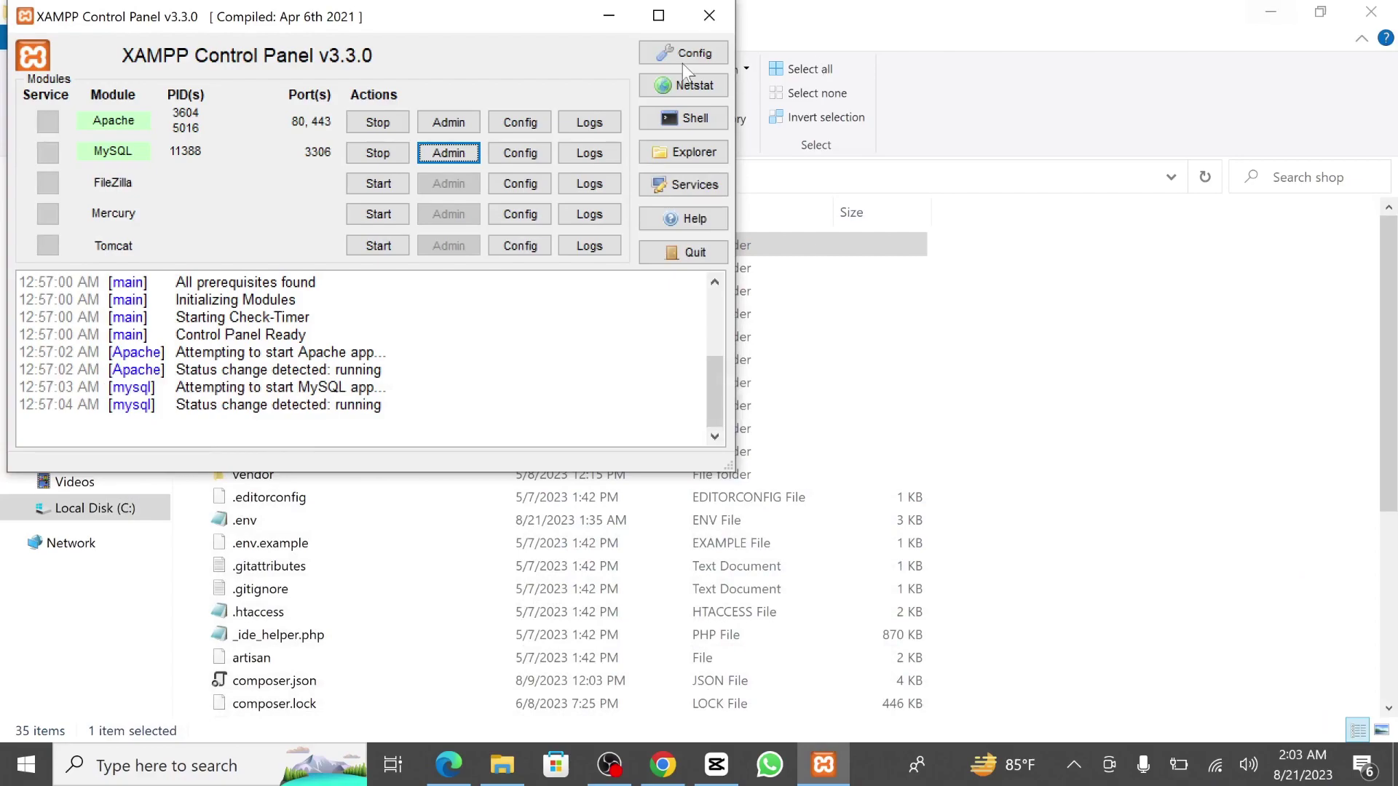
pyautogui.click(709, 15)
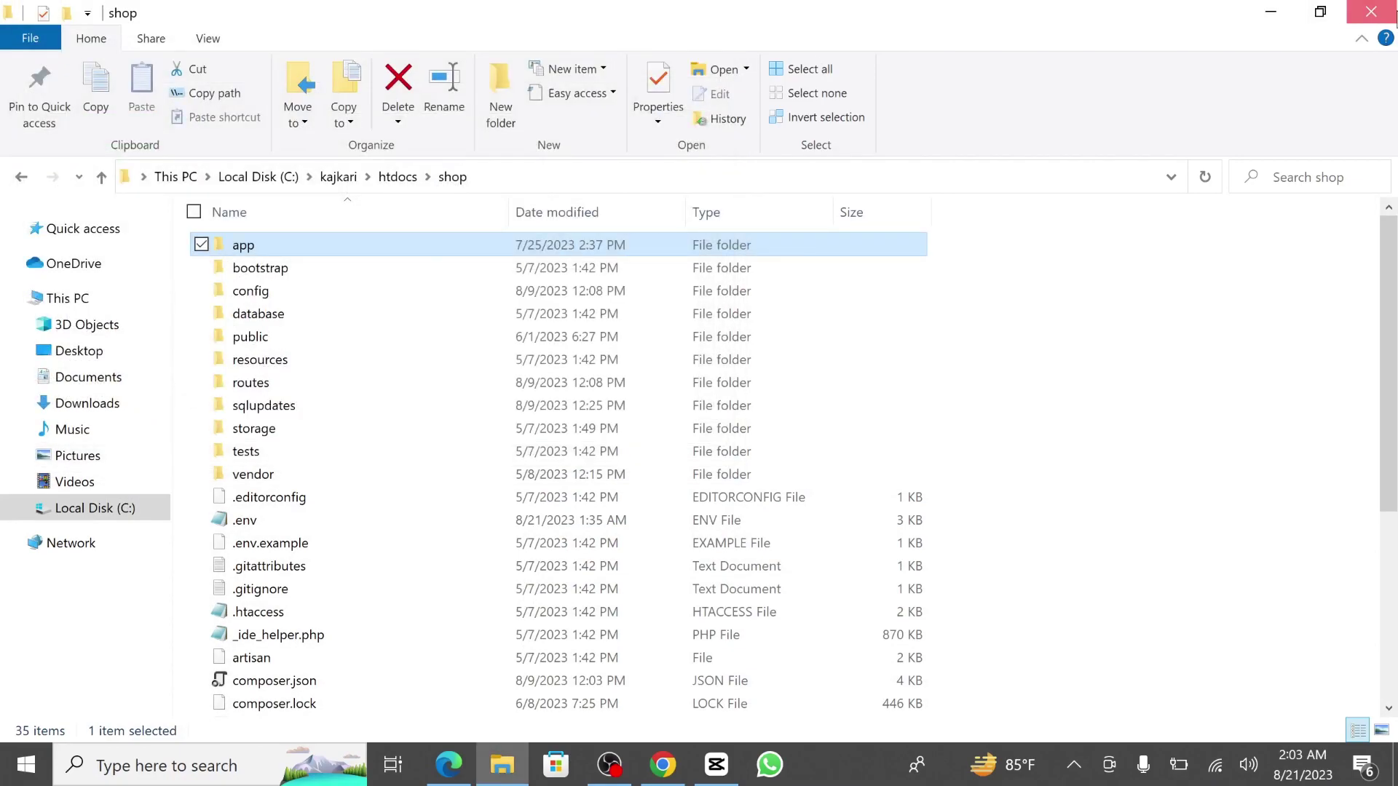
pyautogui.click(1371, 12)
# Extract the woodmart zip to the Desktop and locate woodmart.zip in its WoodMart Theme folder.
pyautogui.moveTo(115, 488); pyautogui.dragTo(606, 219)
pyautogui.doubleClick(599, 218)
pyautogui.rightClick(601, 221)
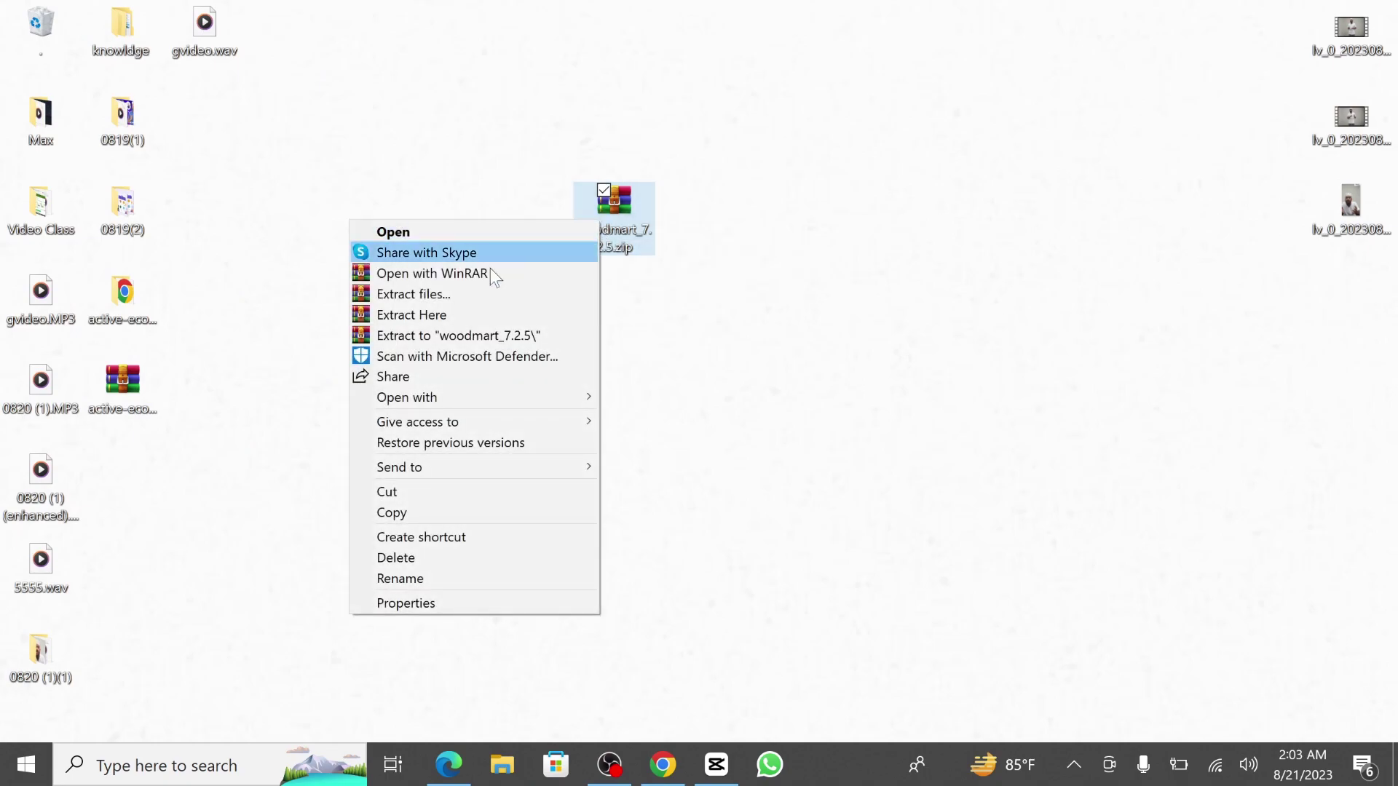
pyautogui.click(424, 297)
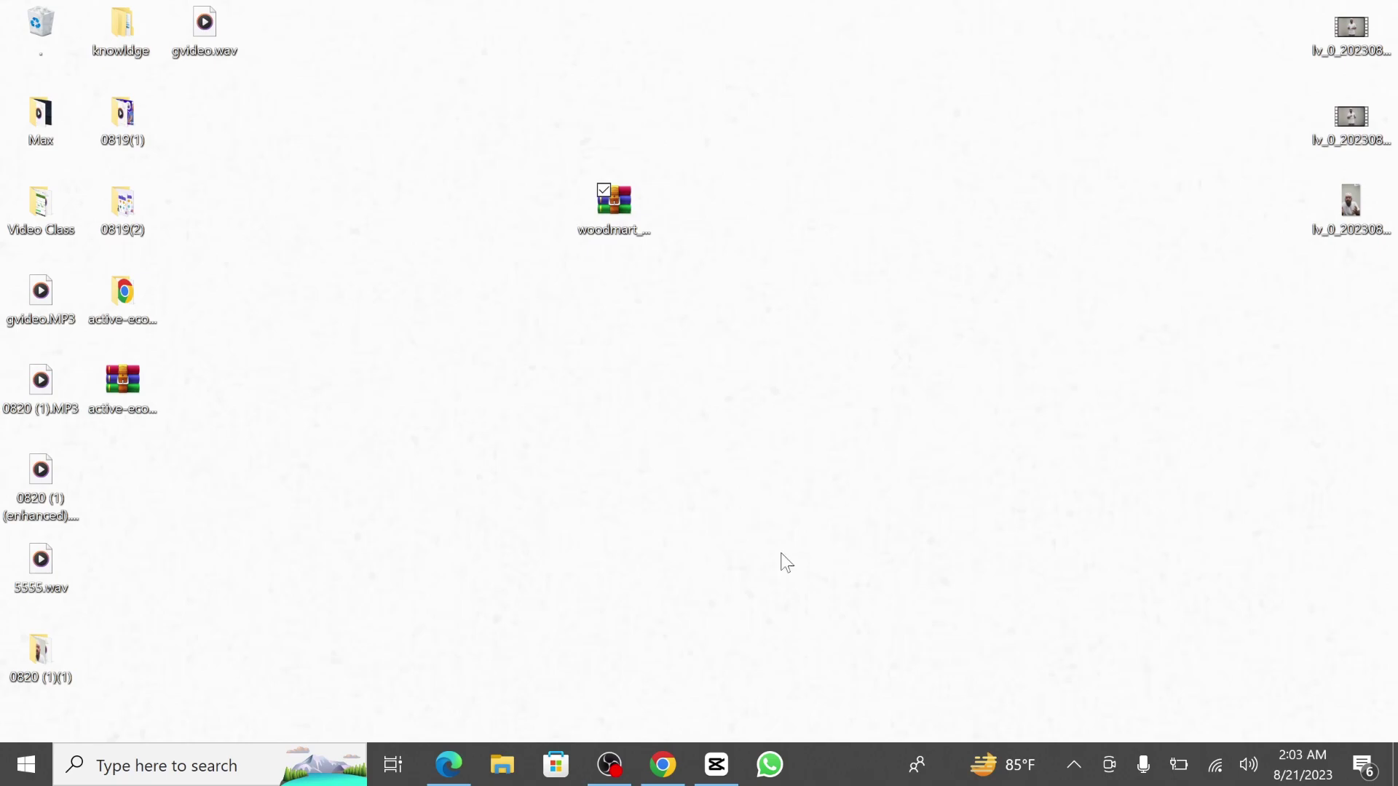
pyautogui.click(753, 619)
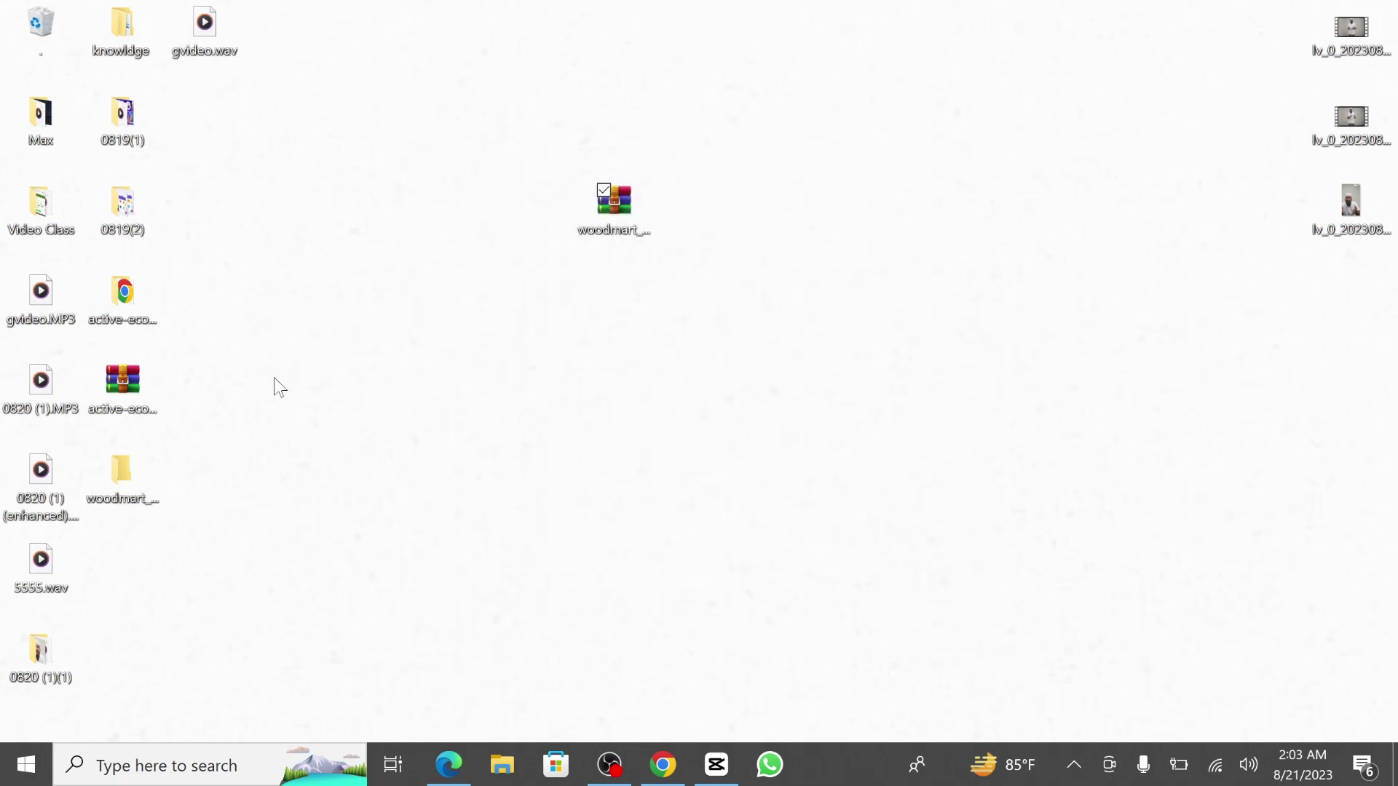
pyautogui.doubleClick(129, 464)
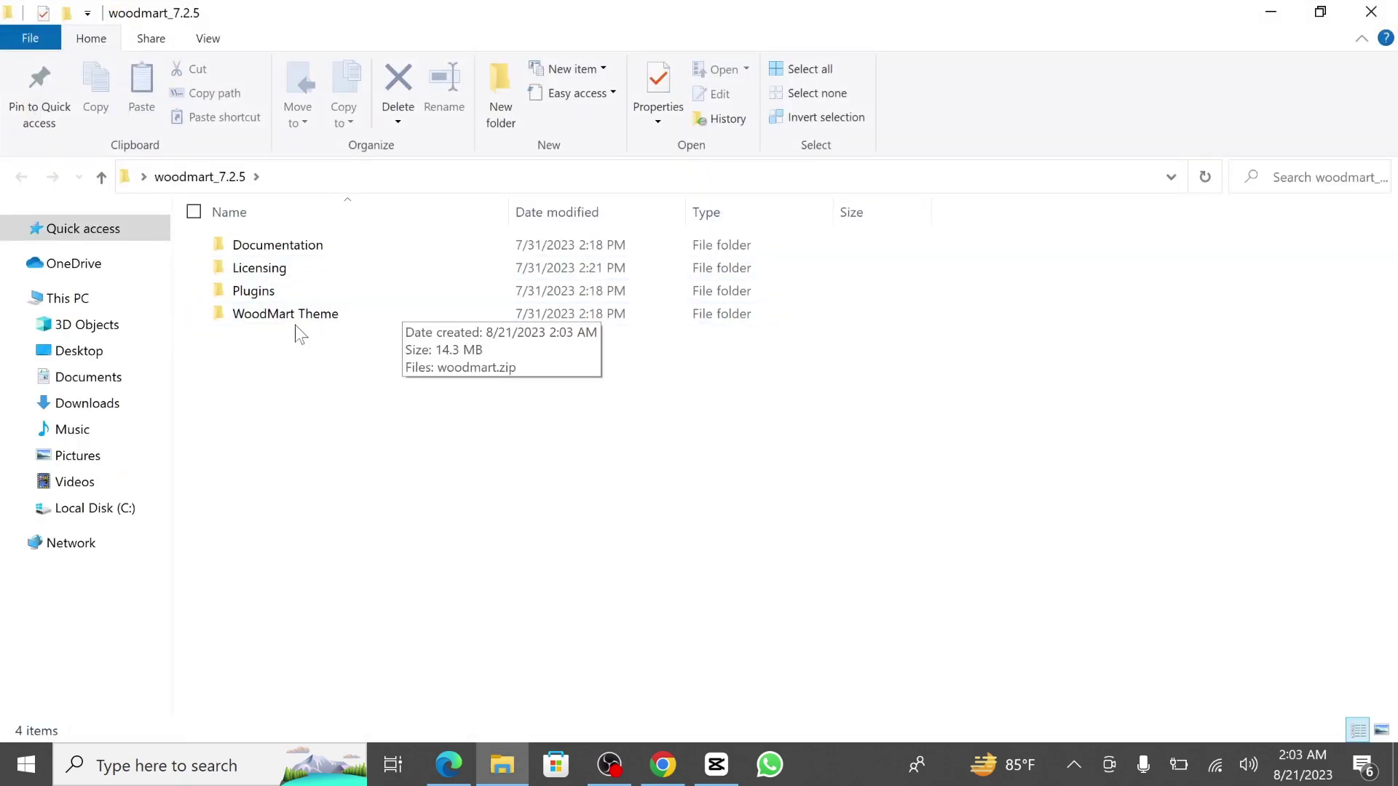
pyautogui.doubleClick(356, 312)
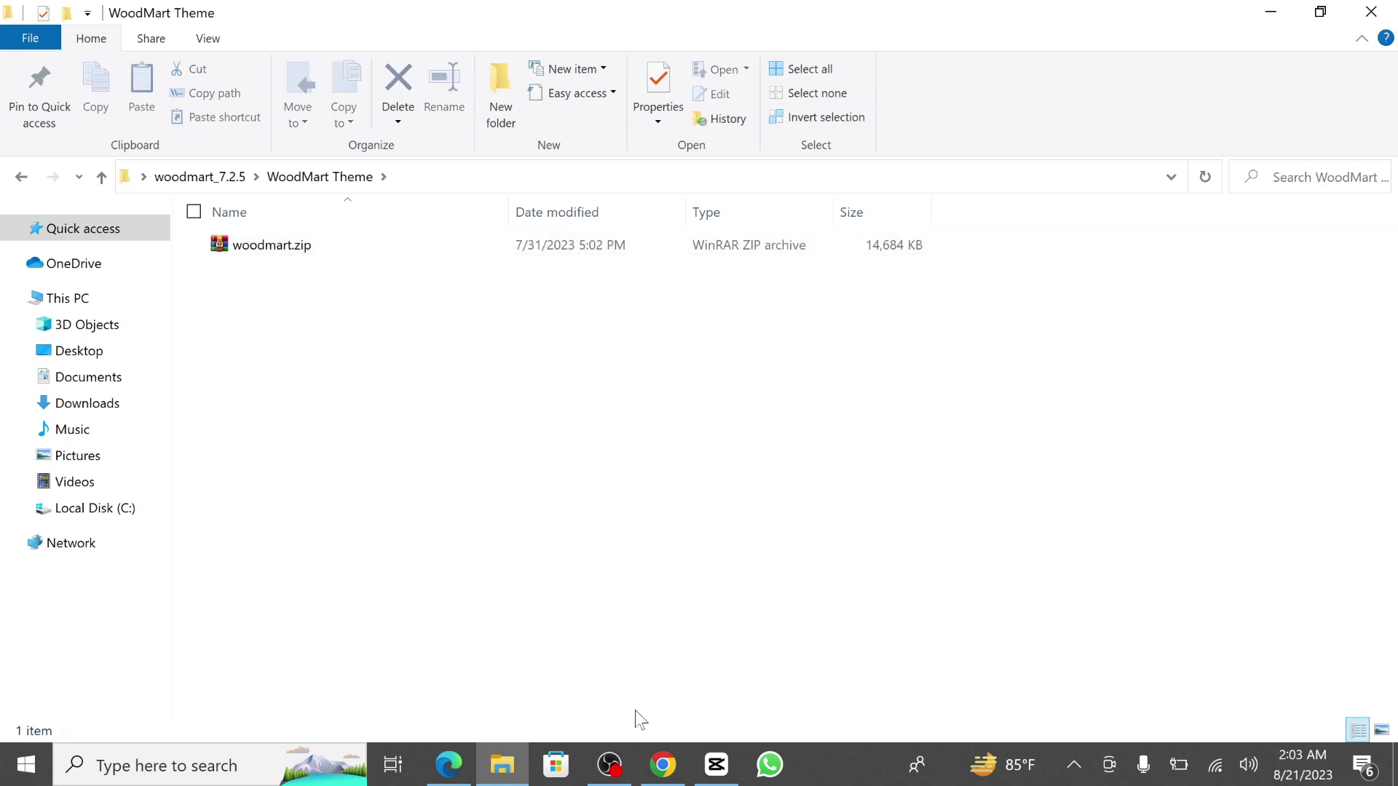
pyautogui.click(661, 763)
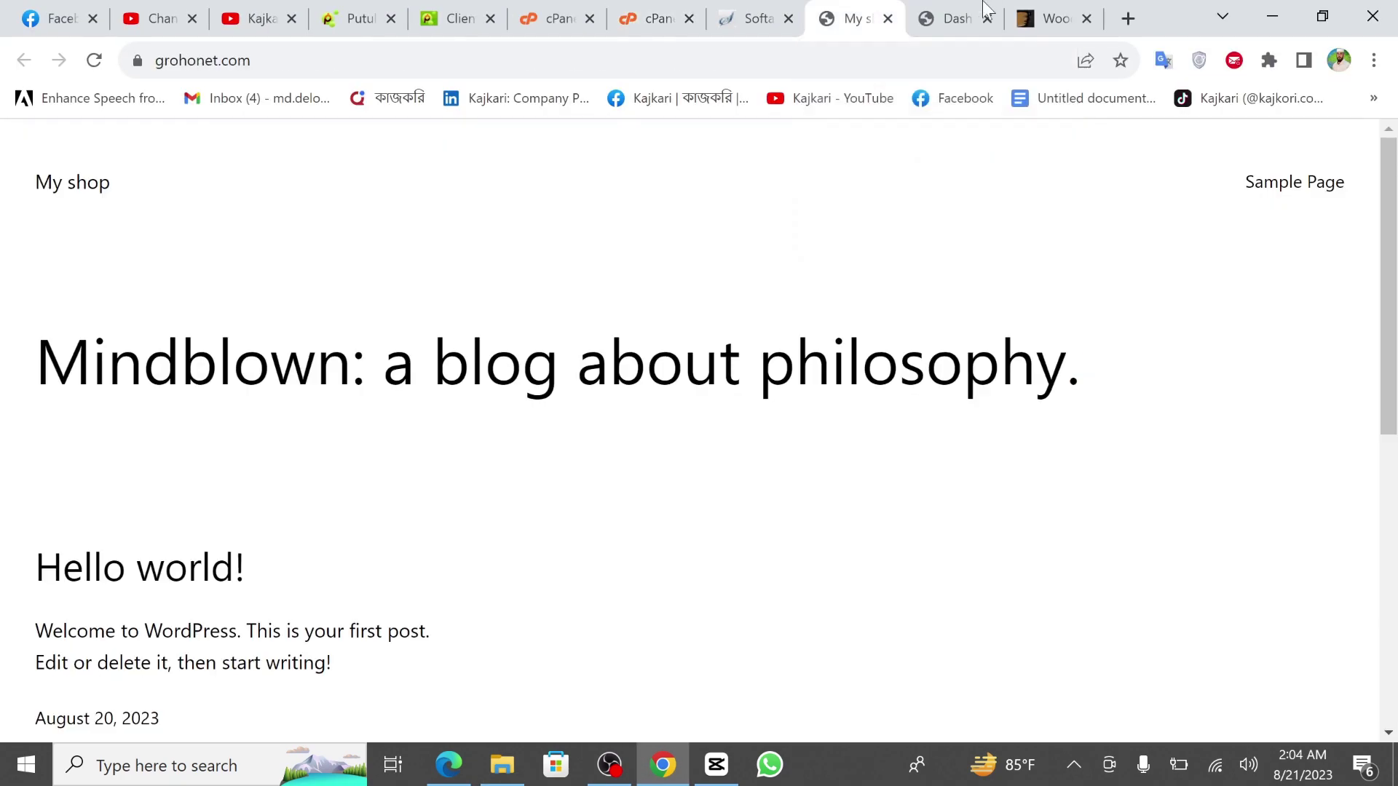
# Upload woodmart.zip from Desktop > woodmart_7.2.5 > WoodMart Theme as a new theme and install it.
pyautogui.click(984, 9)
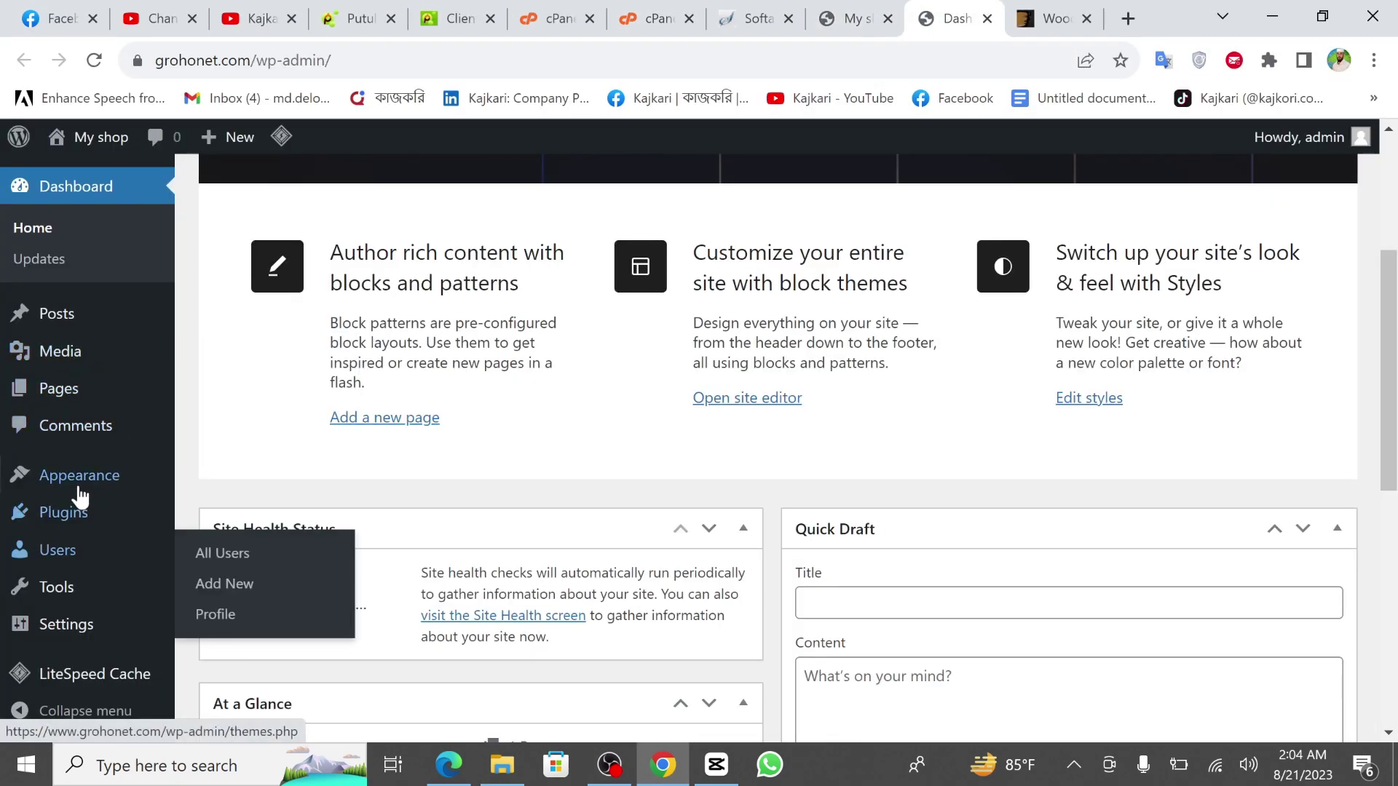
pyautogui.click(248, 489)
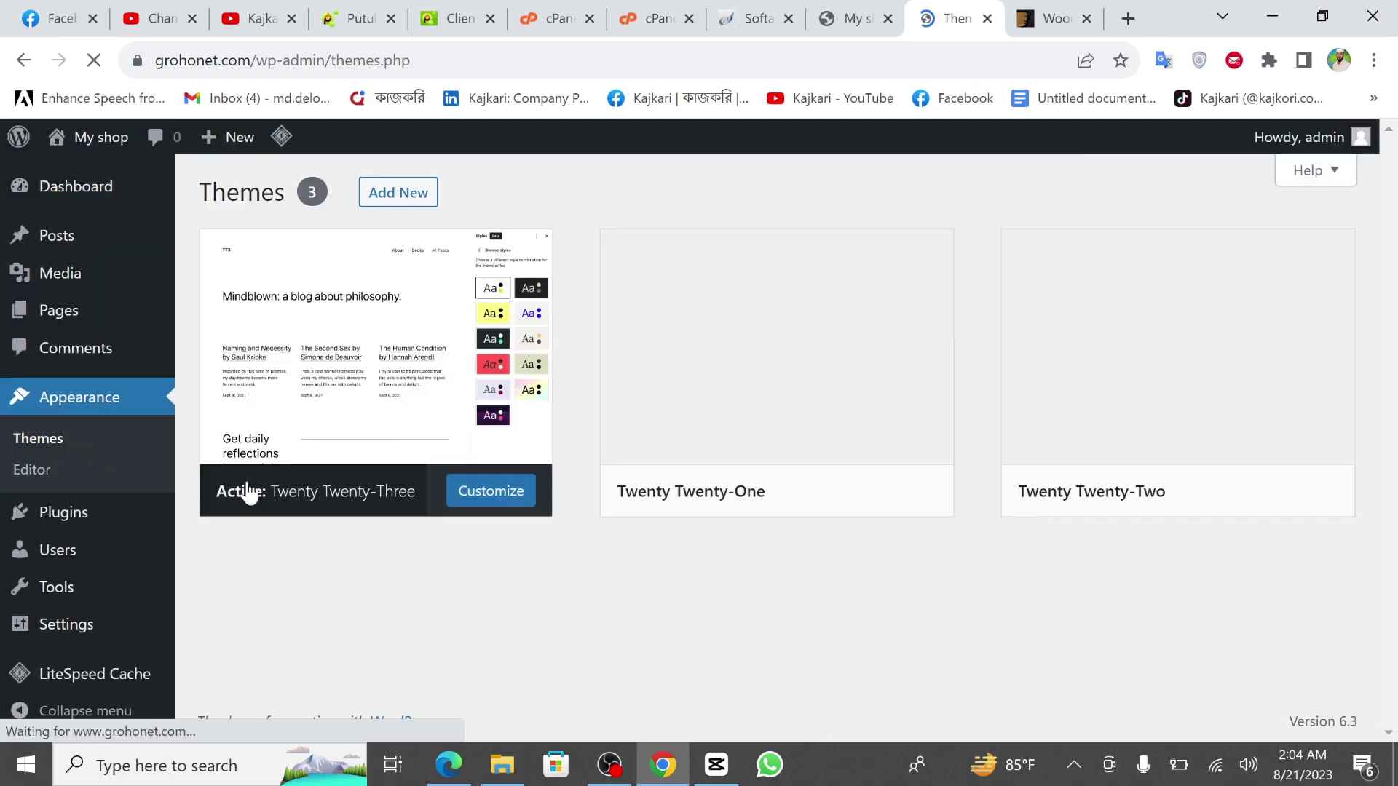
pyautogui.click(405, 204)
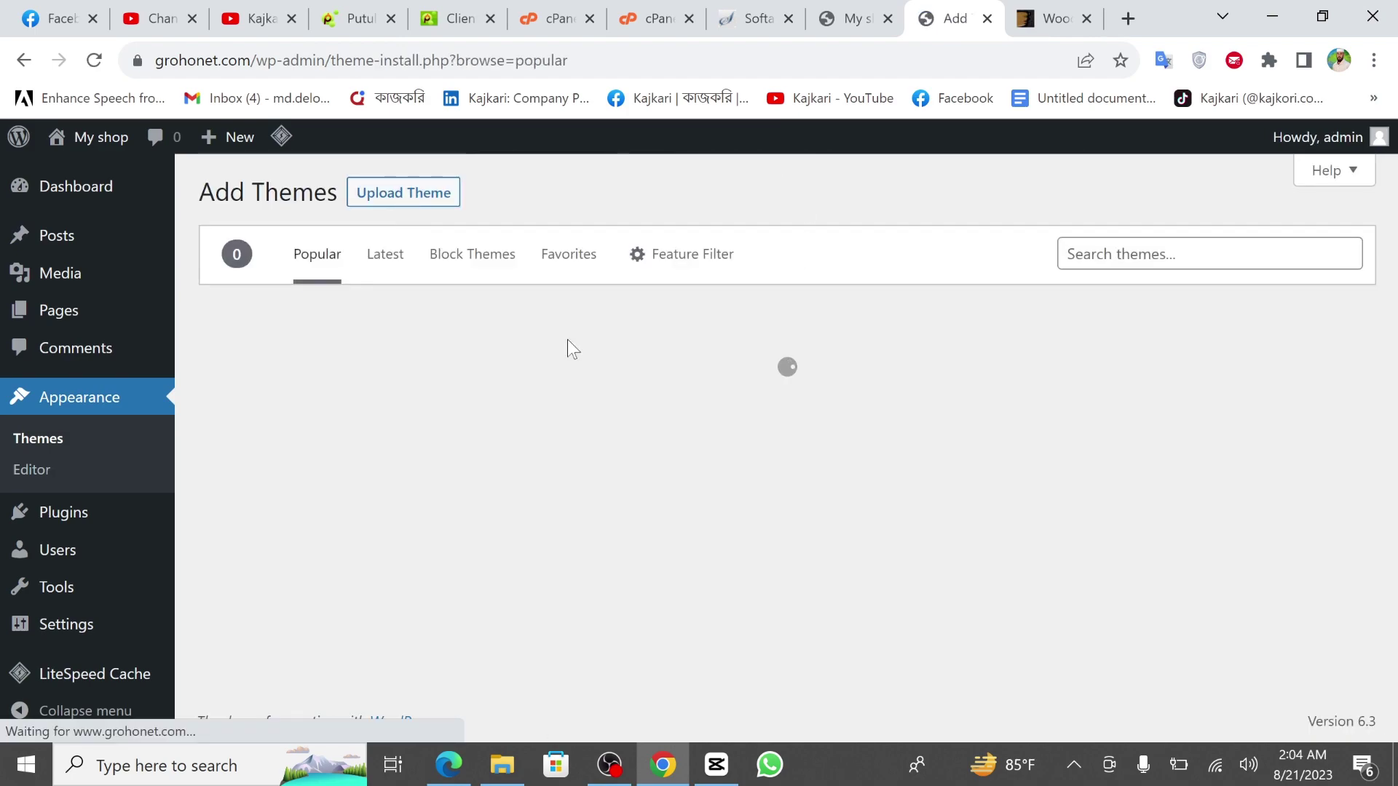
pyautogui.click(404, 204)
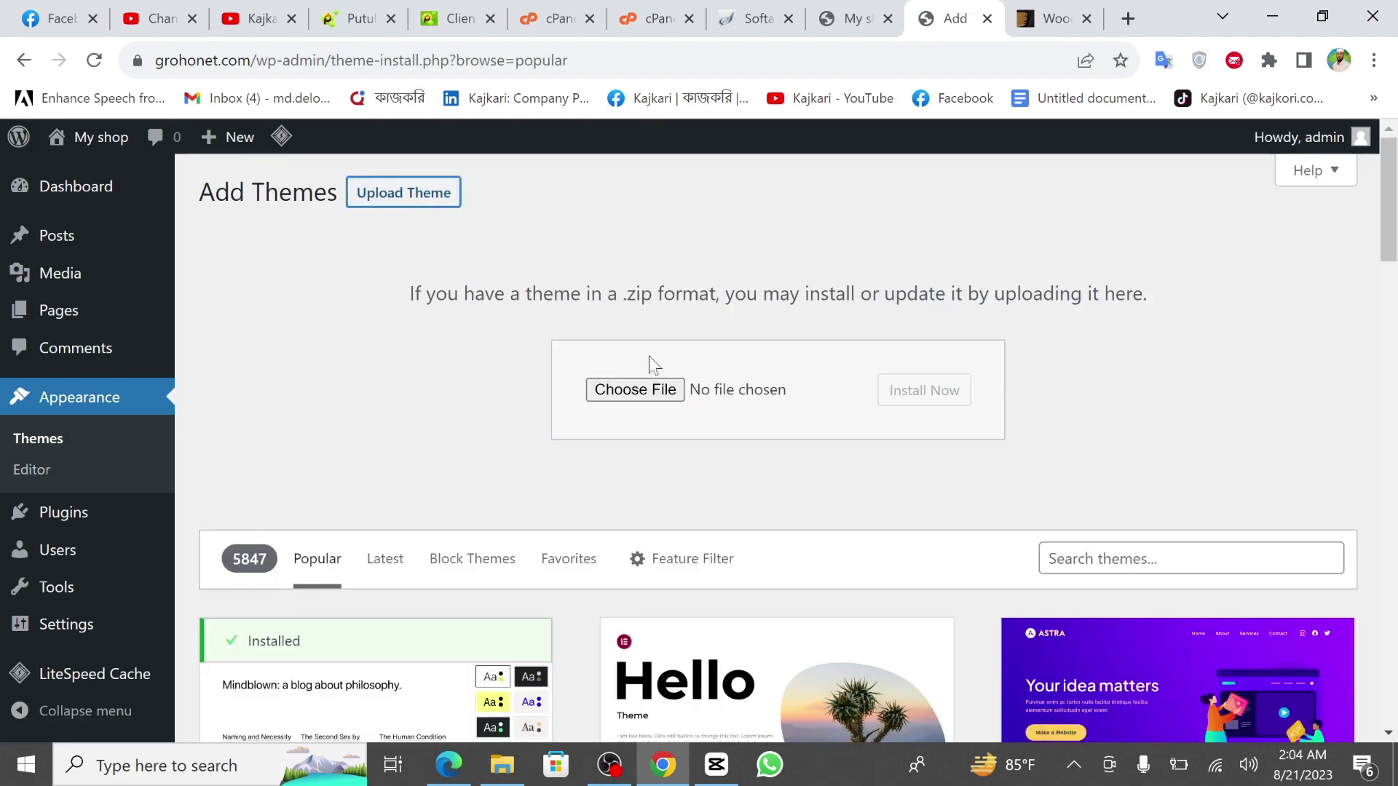
pyautogui.click(627, 390)
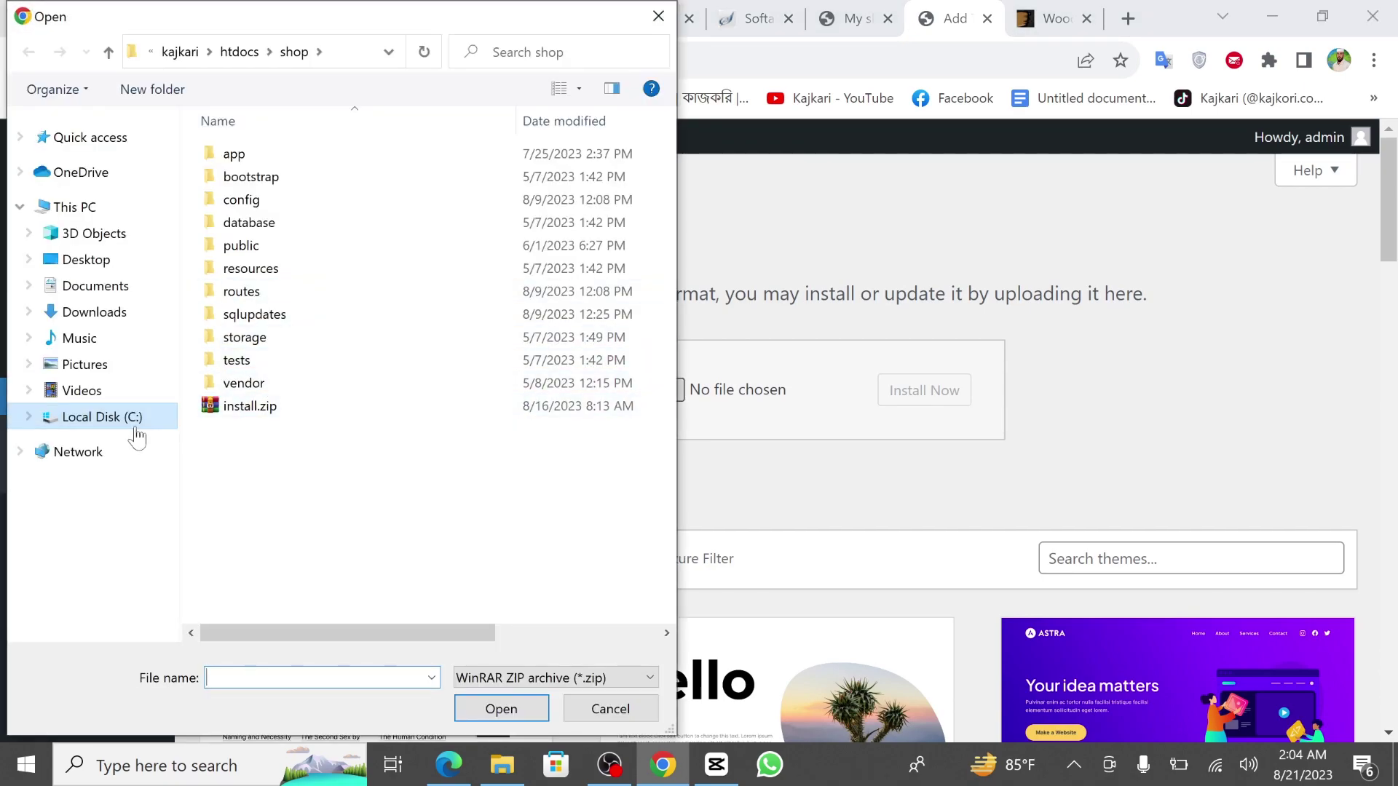
pyautogui.click(125, 422)
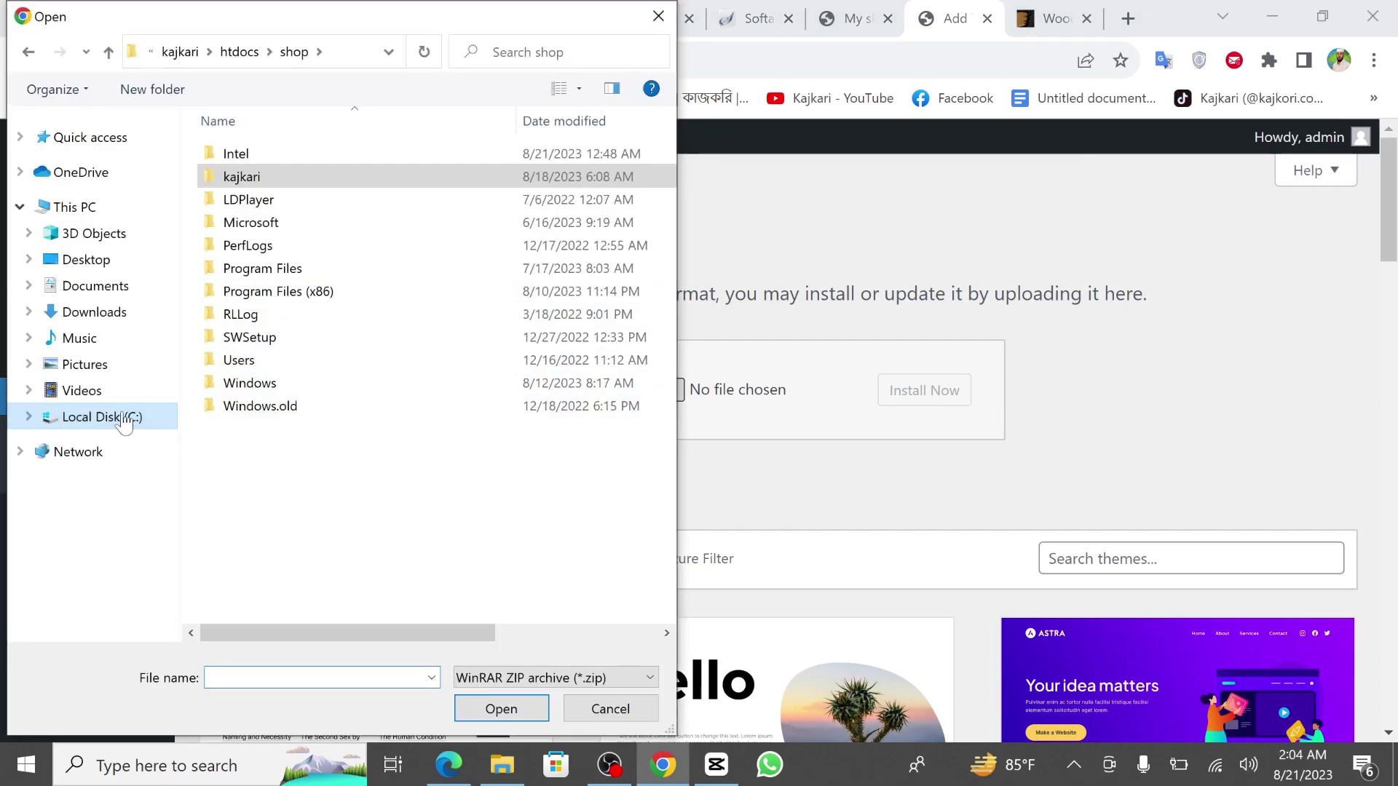
pyautogui.click(102, 260)
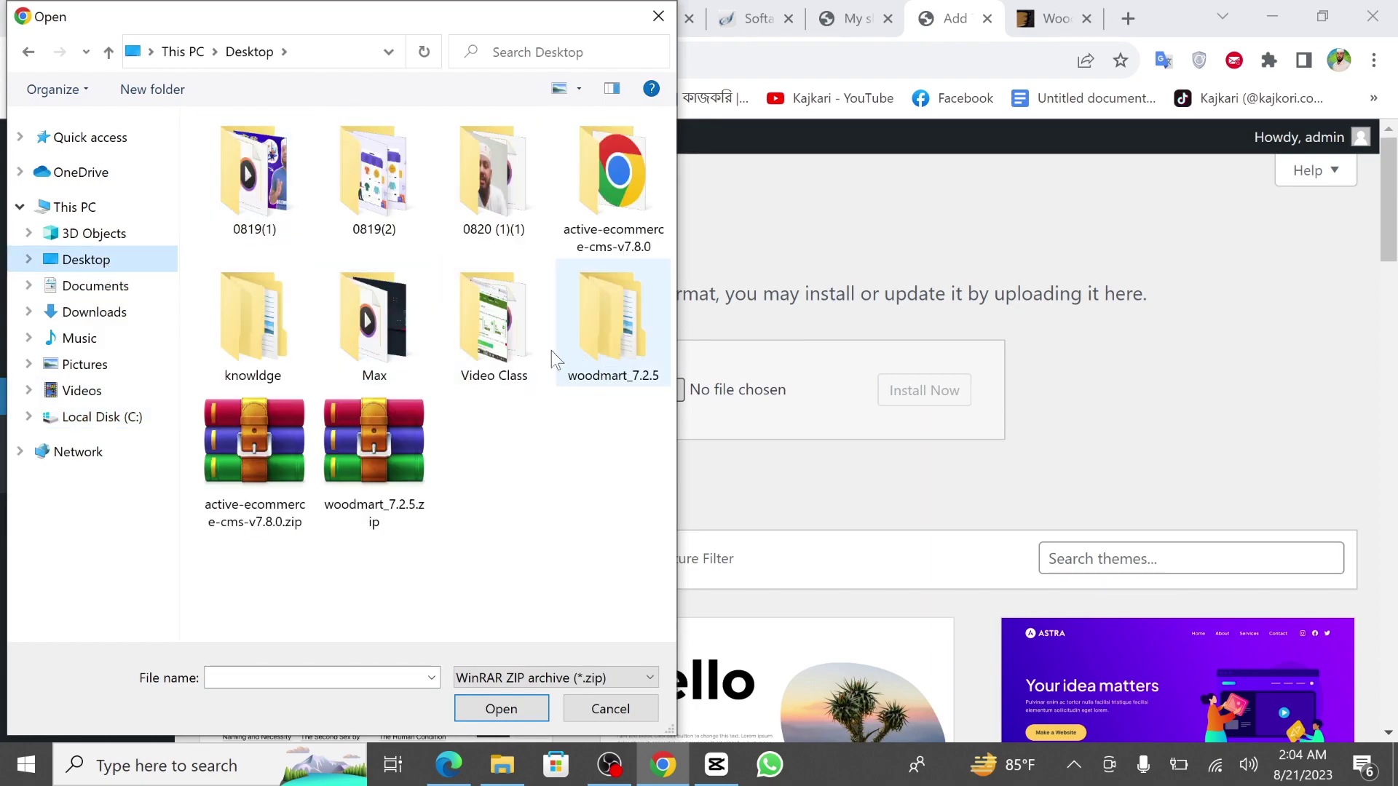
pyautogui.doubleClick(594, 348)
pyautogui.doubleClick(315, 227)
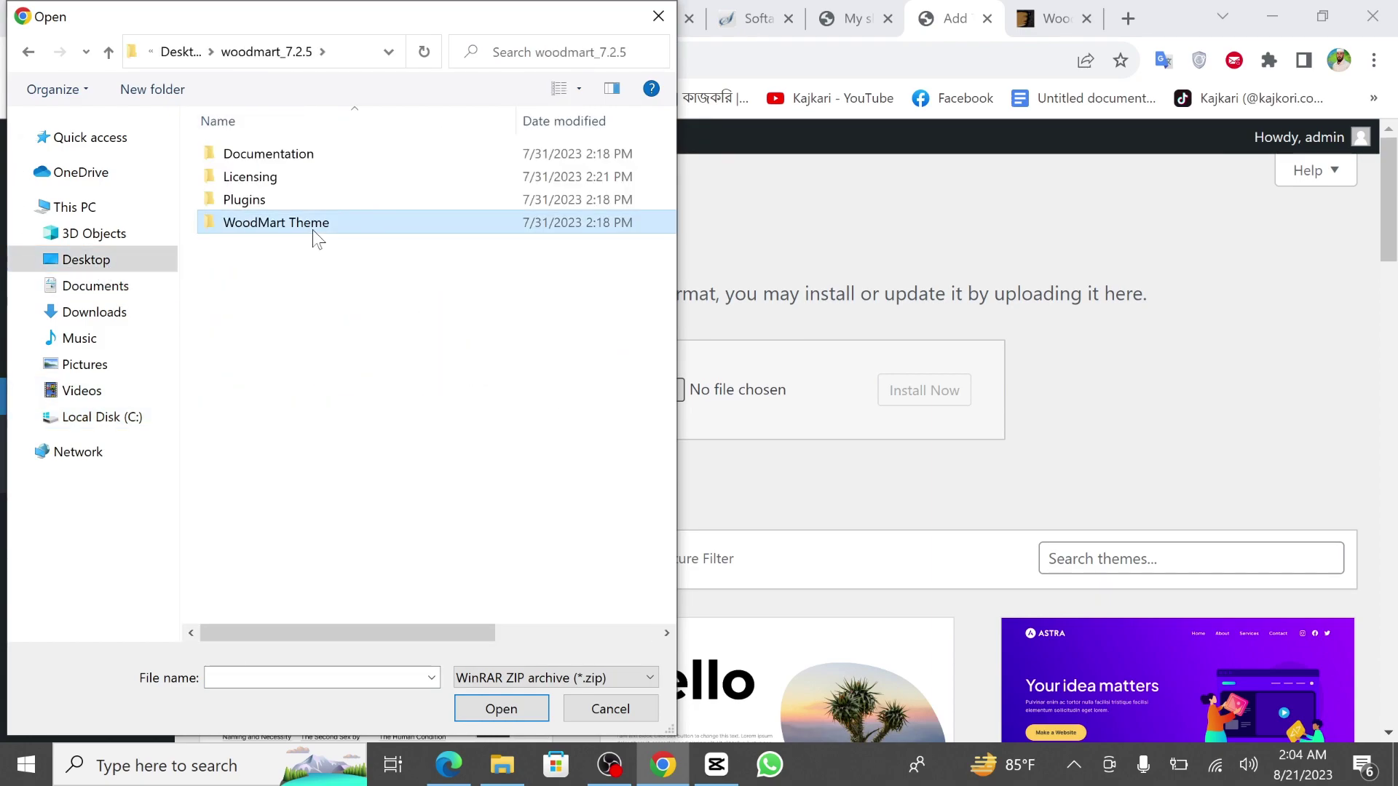
pyautogui.doubleClick(262, 154)
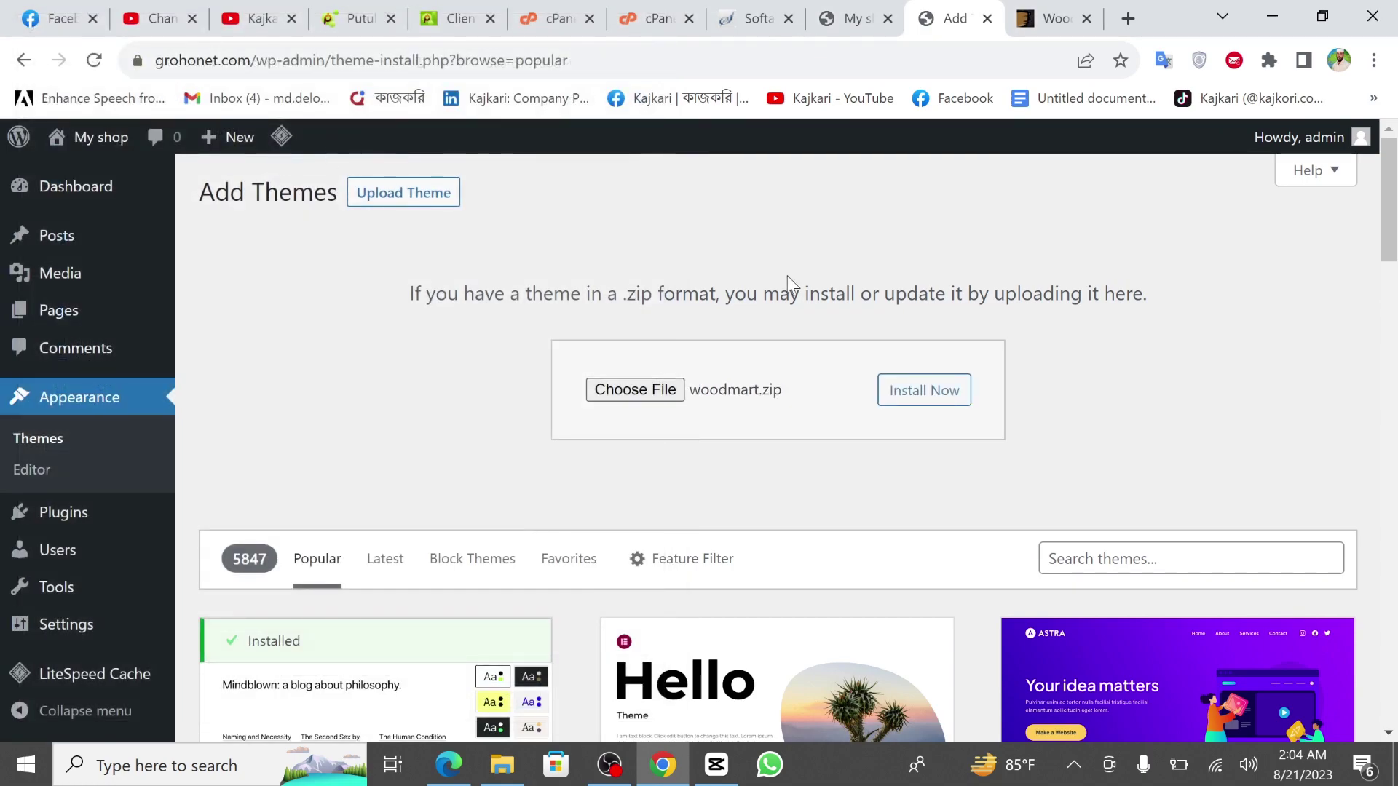
pyautogui.click(919, 393)
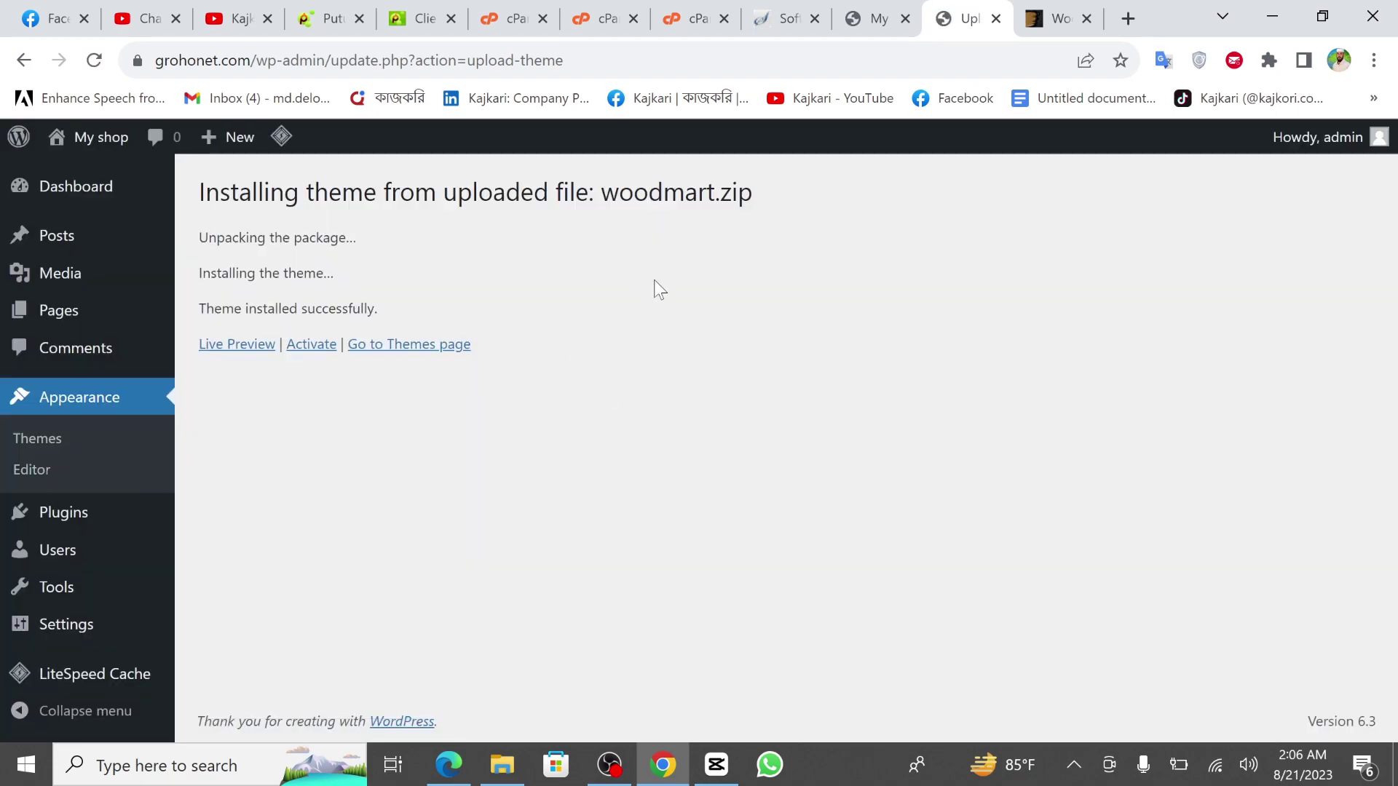
# Activate the WoodMart theme and view the storefront via Visit Store in a new tab.
pyautogui.click(314, 345)
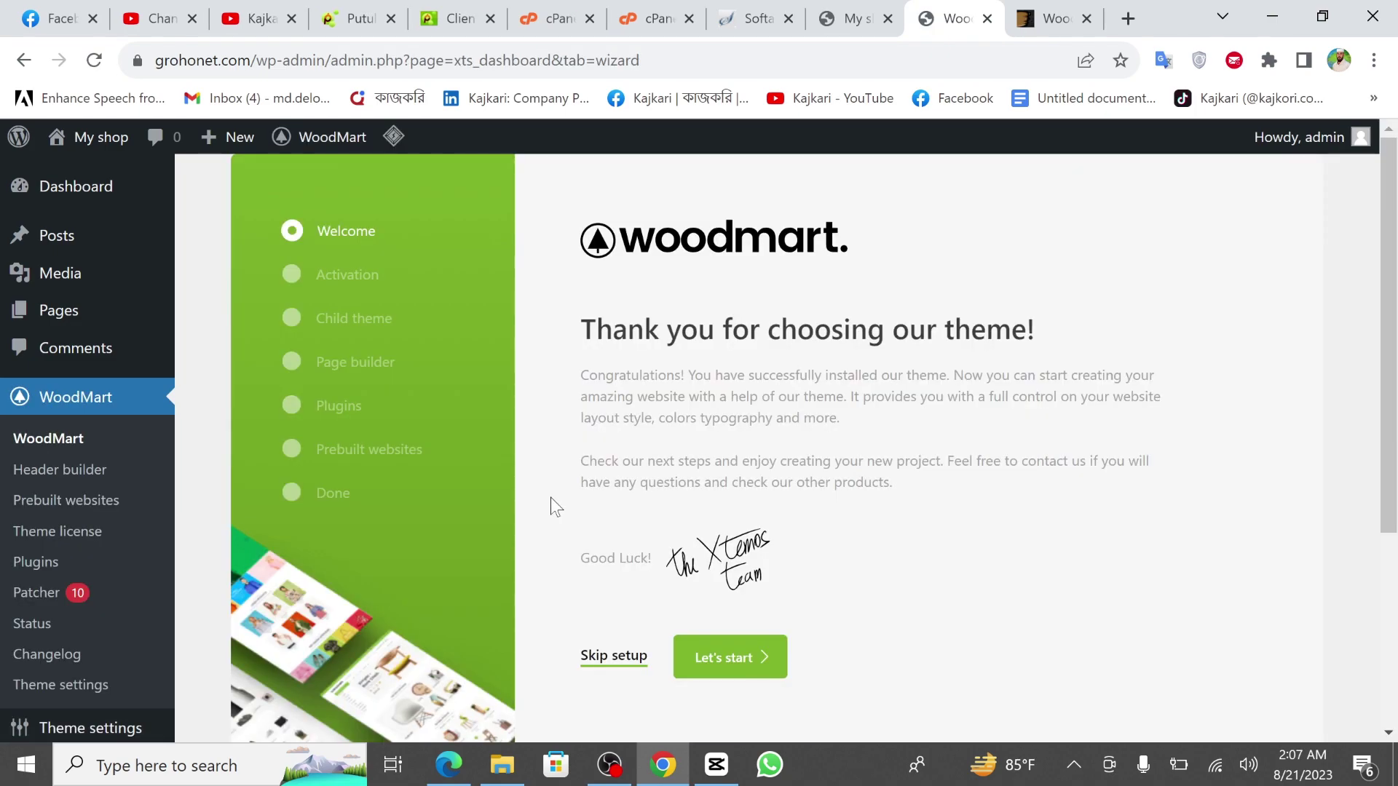
pyautogui.scroll(-5, 550, 497)
pyautogui.scroll(5, 550, 496)
pyautogui.moveTo(44, 142)
pyautogui.rightClick(70, 175)
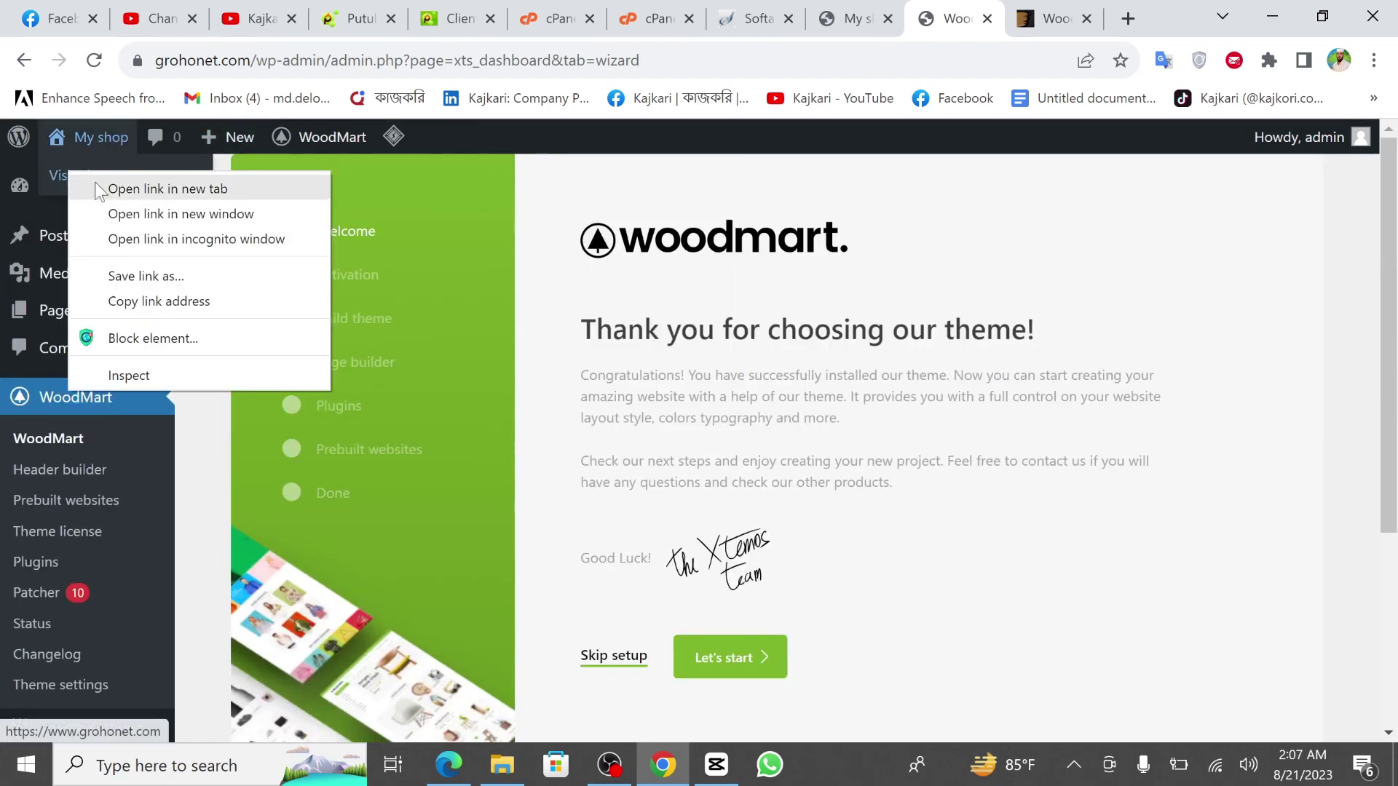
pyautogui.click(102, 189)
pyautogui.click(954, 16)
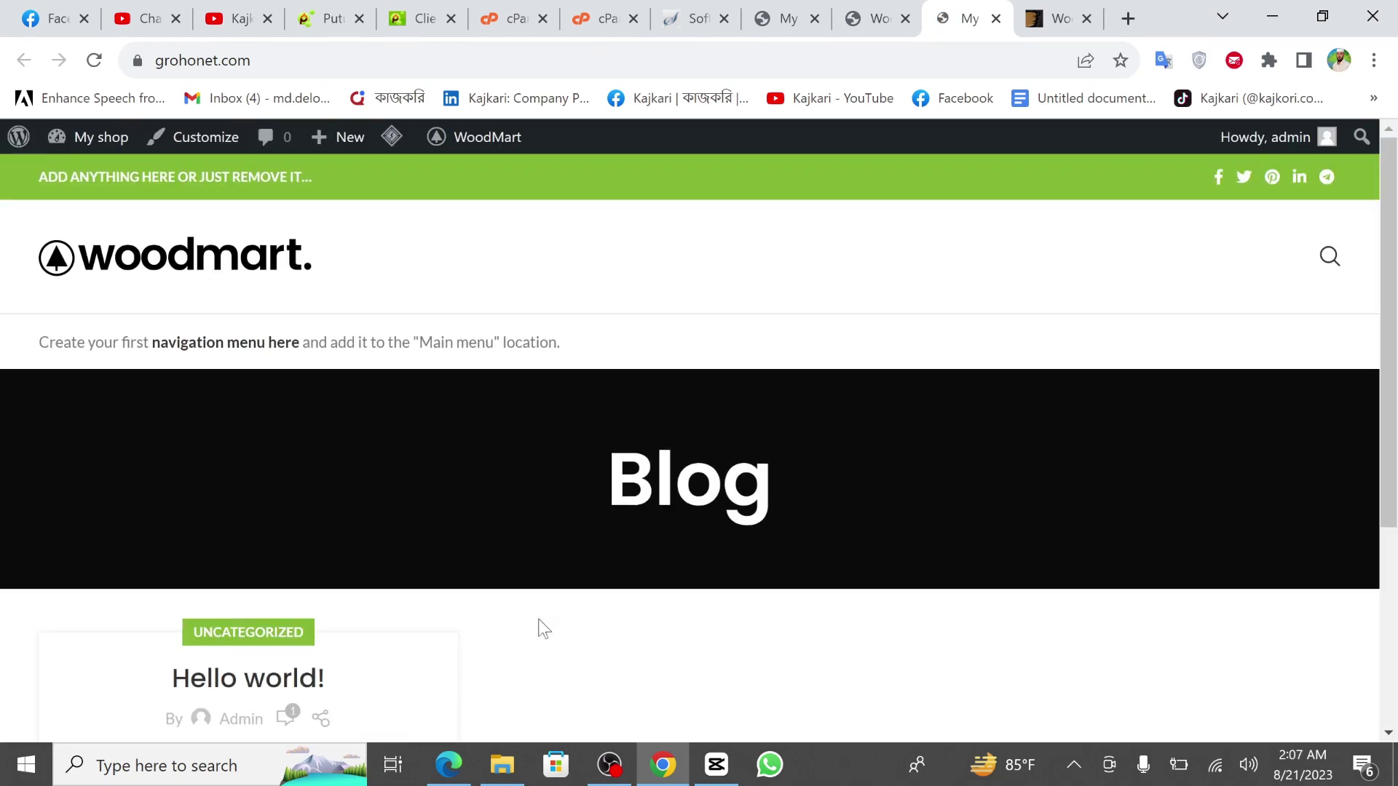
# Back on the WoodMart setup wizard, begin with Let's start.
pyautogui.click(874, 19)
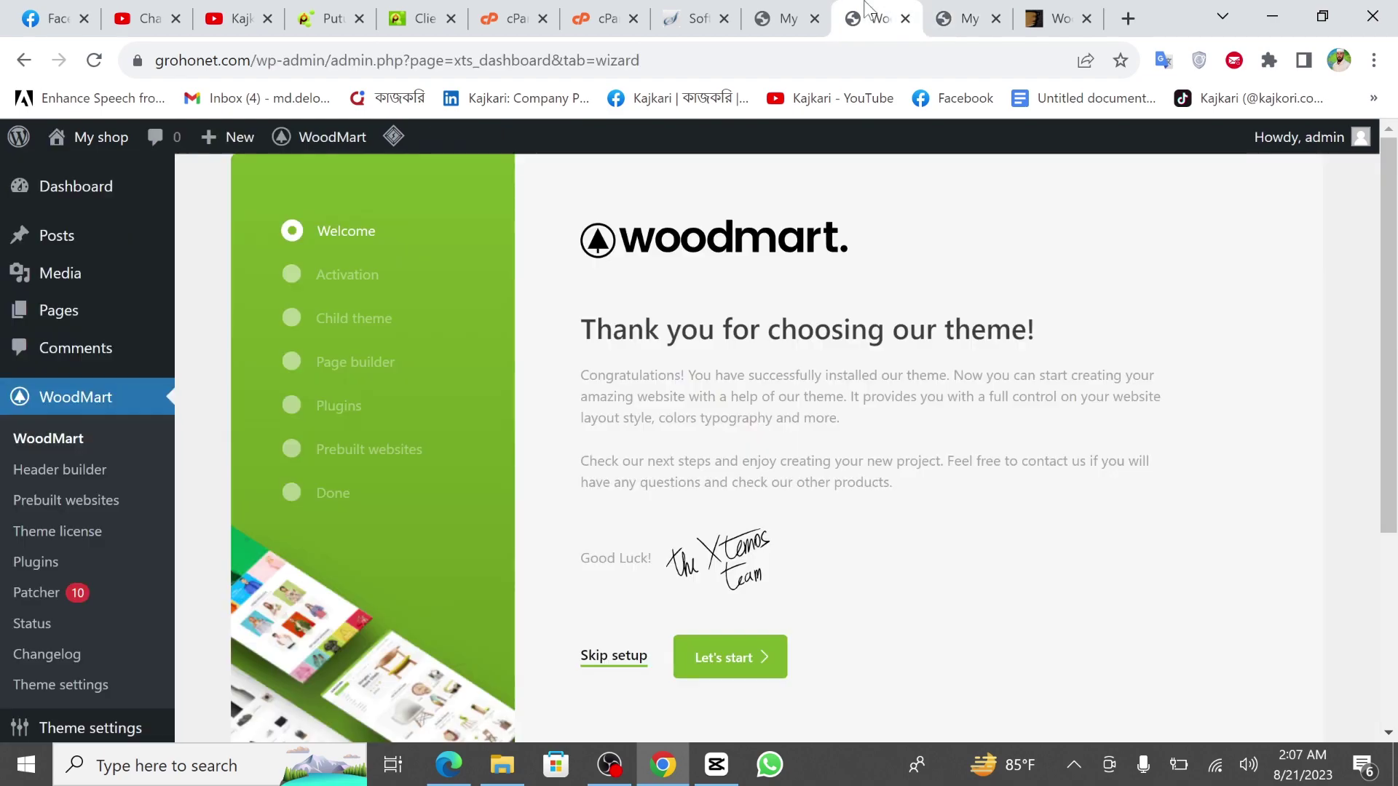
pyautogui.scroll(-1, 749, 499)
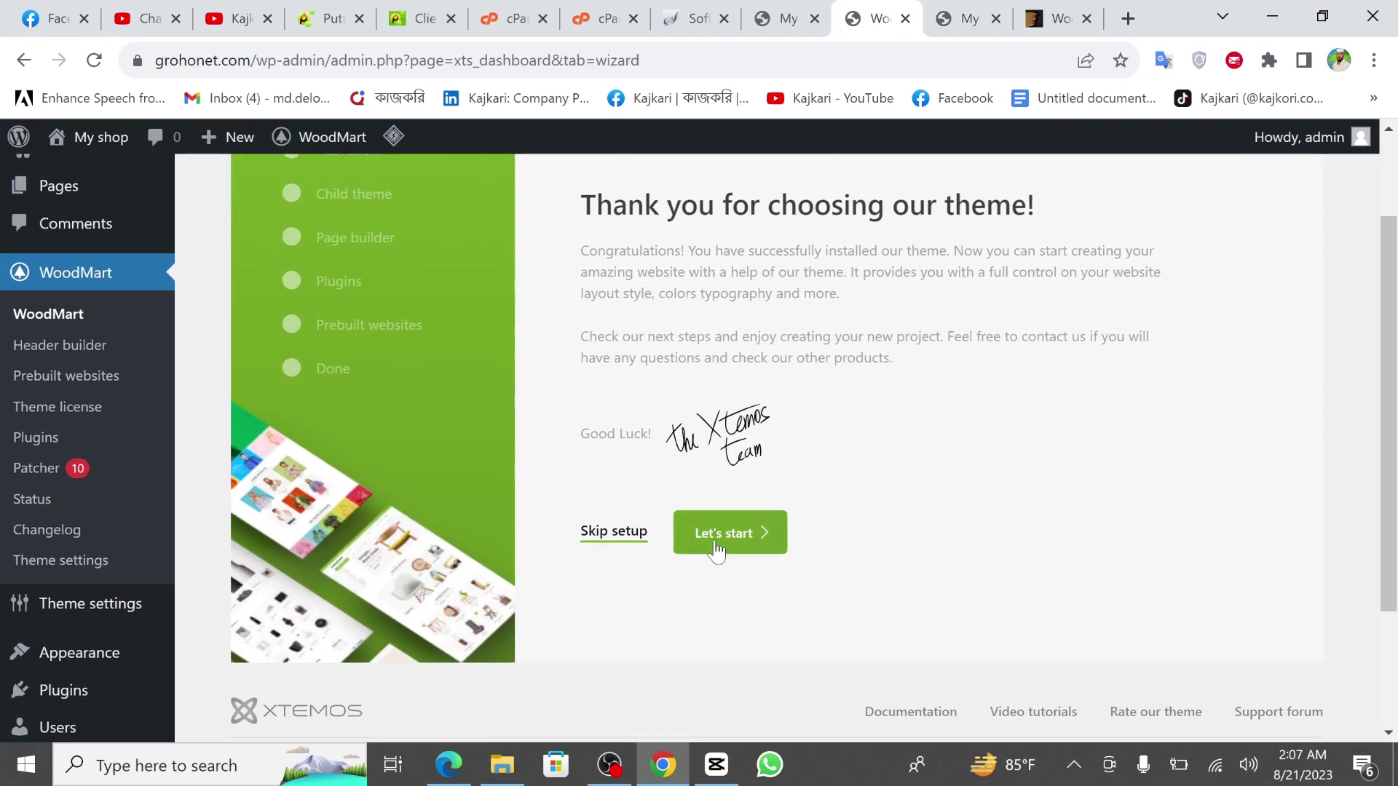
pyautogui.scroll(2, 654, 471)
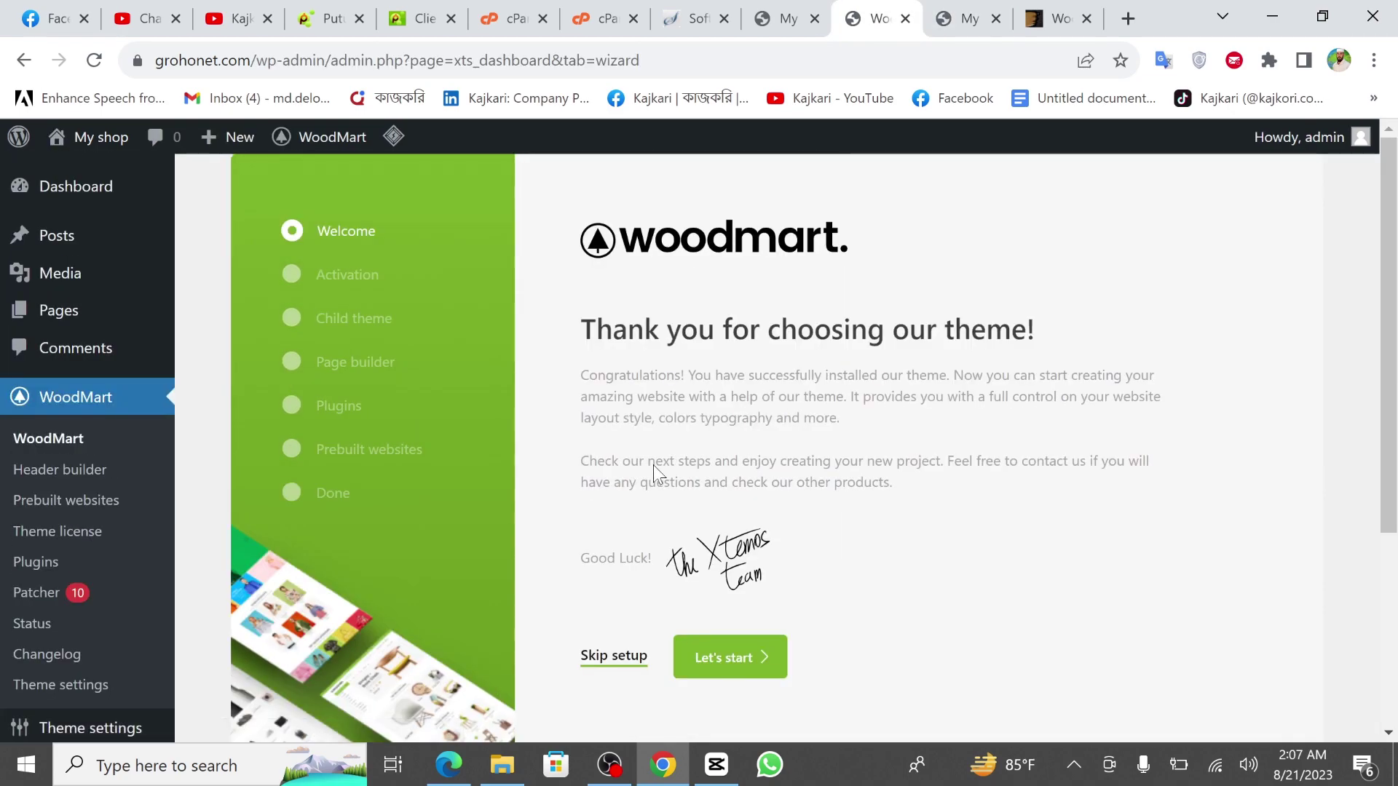
pyautogui.click(737, 664)
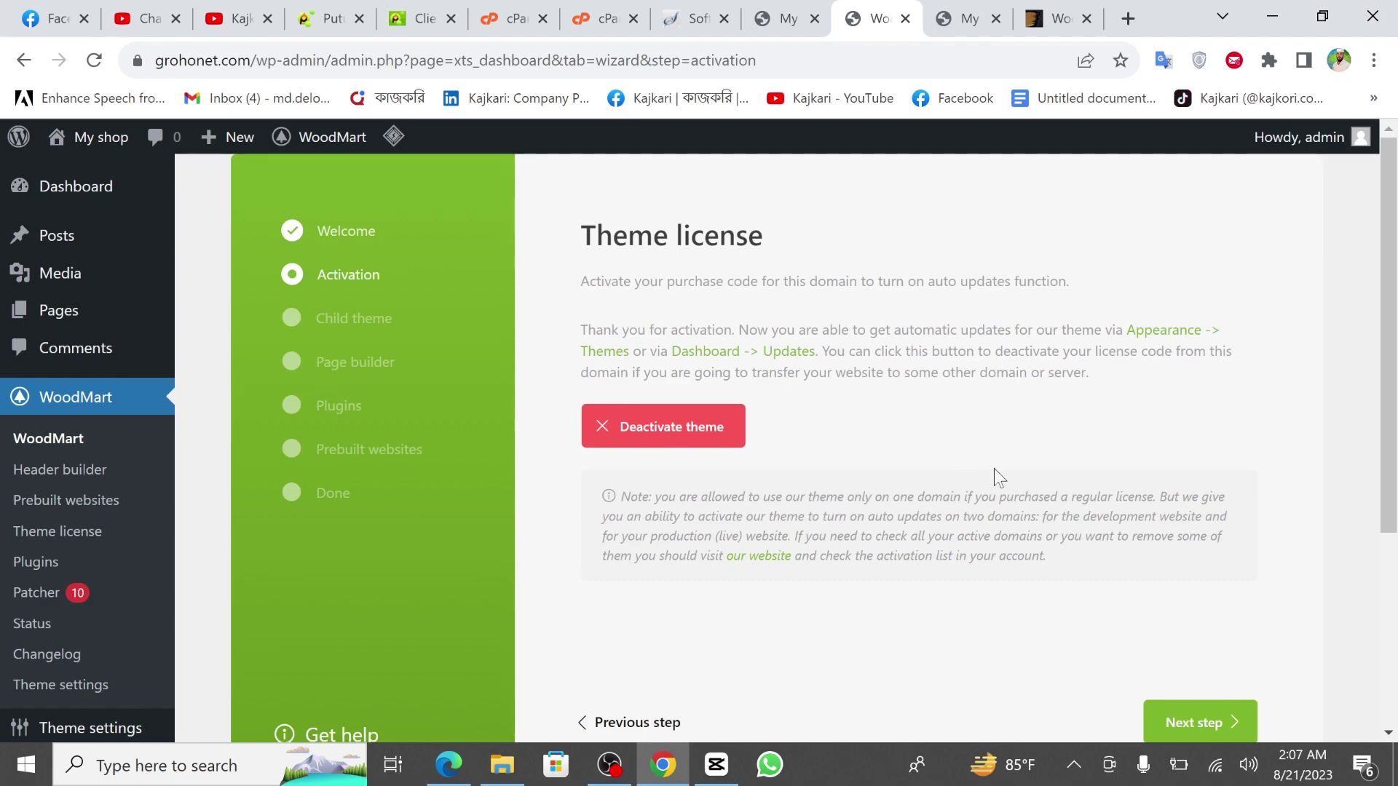
# Skip past activation, install the WoodMart child theme, and advance to the page builder step.
pyautogui.scroll(-2, 1208, 462)
pyautogui.click(1200, 553)
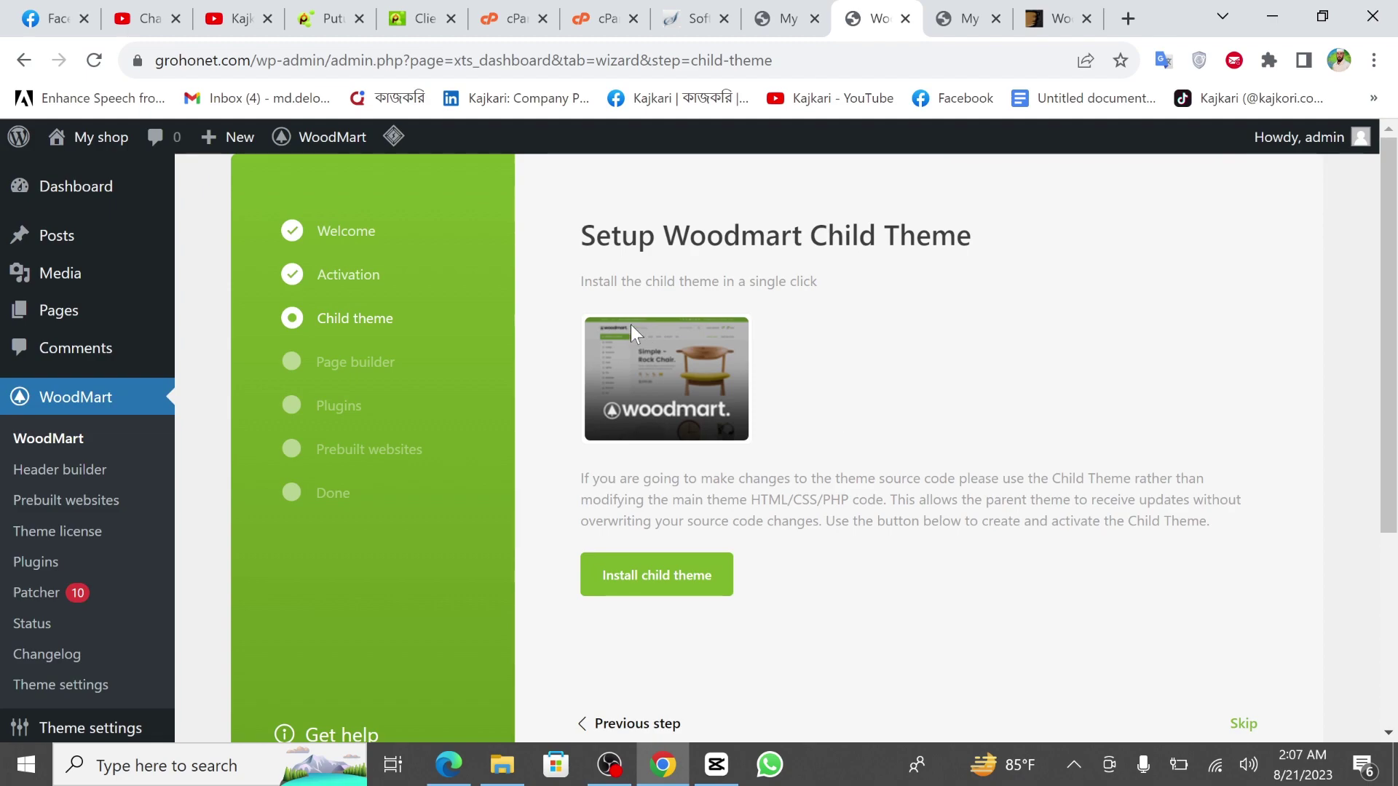
pyautogui.scroll(-1, 631, 325)
pyautogui.click(660, 494)
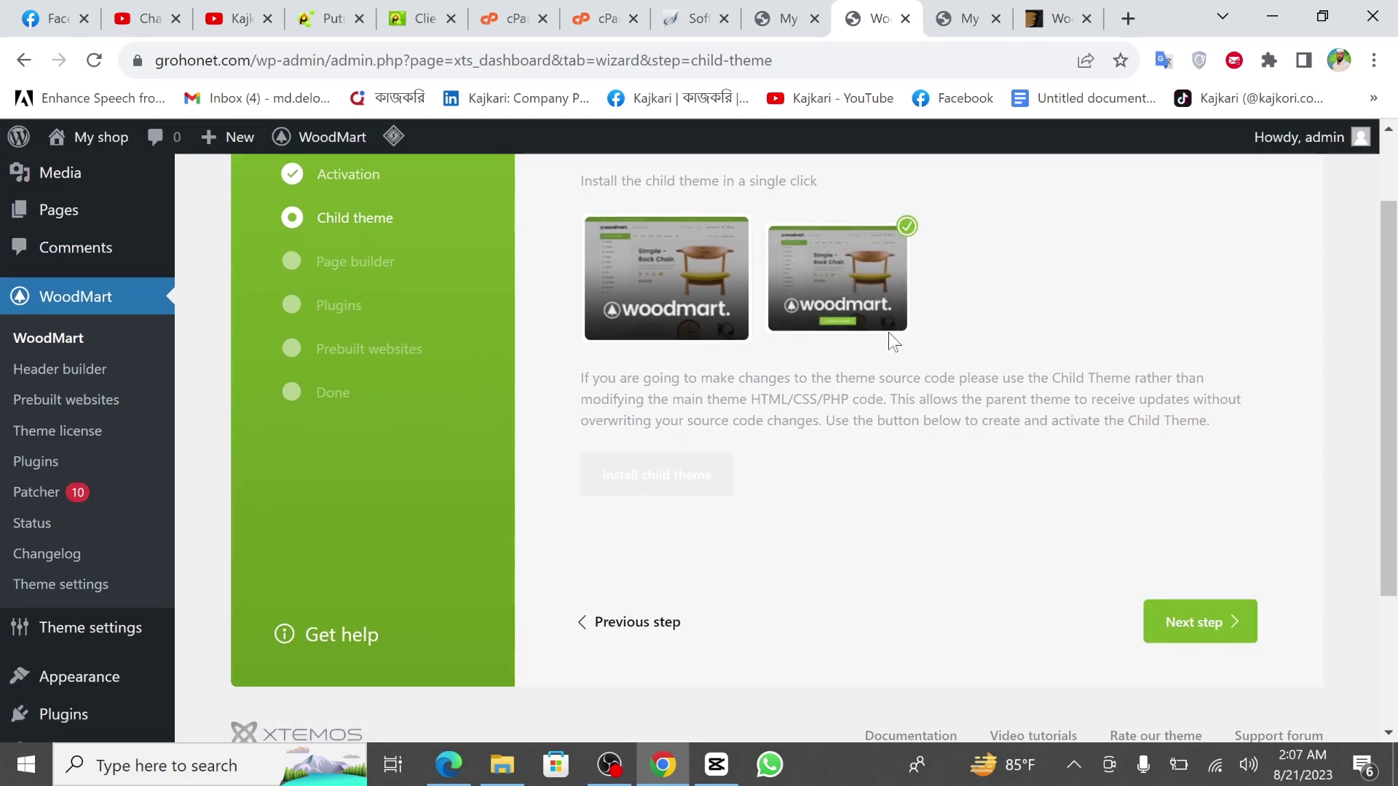
pyautogui.click(1186, 620)
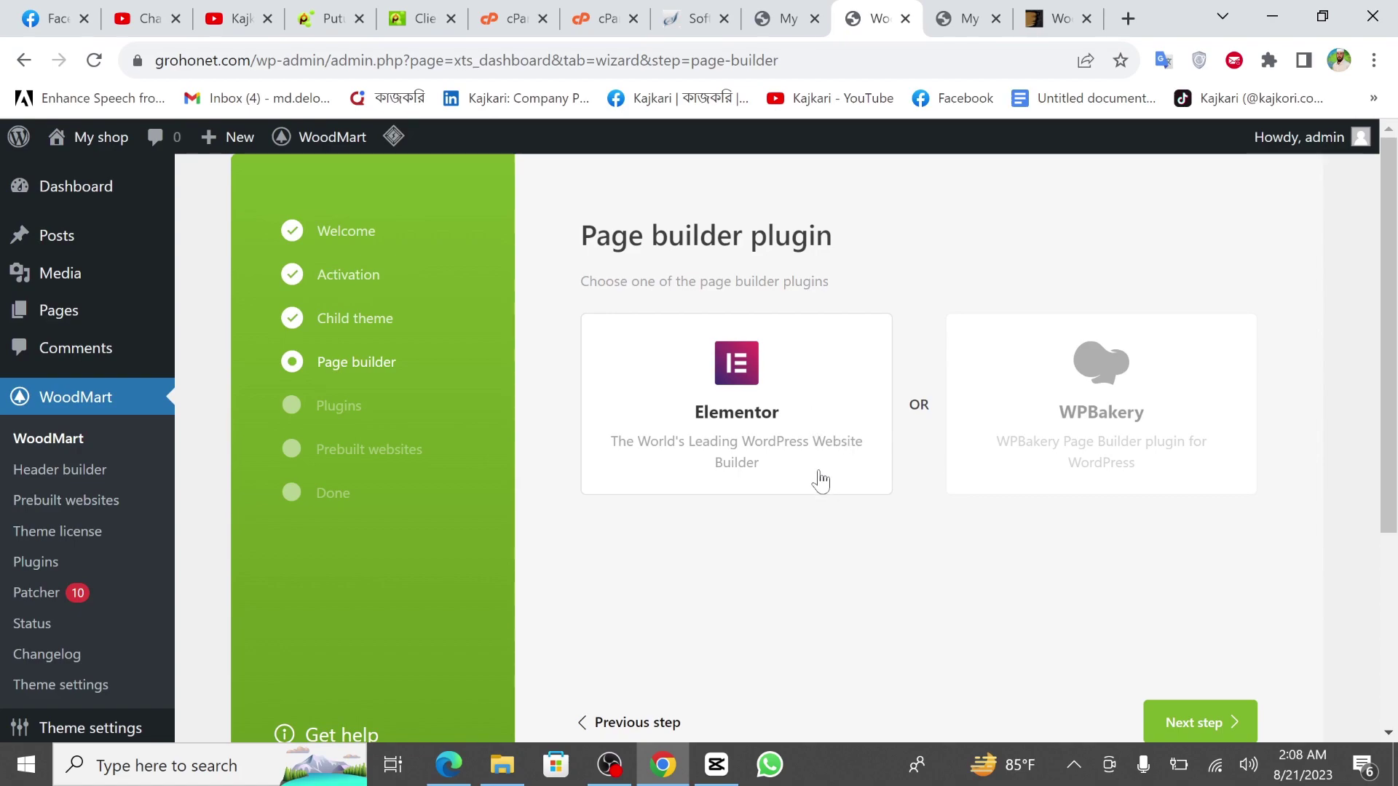
pyautogui.scroll(-2, 914, 521)
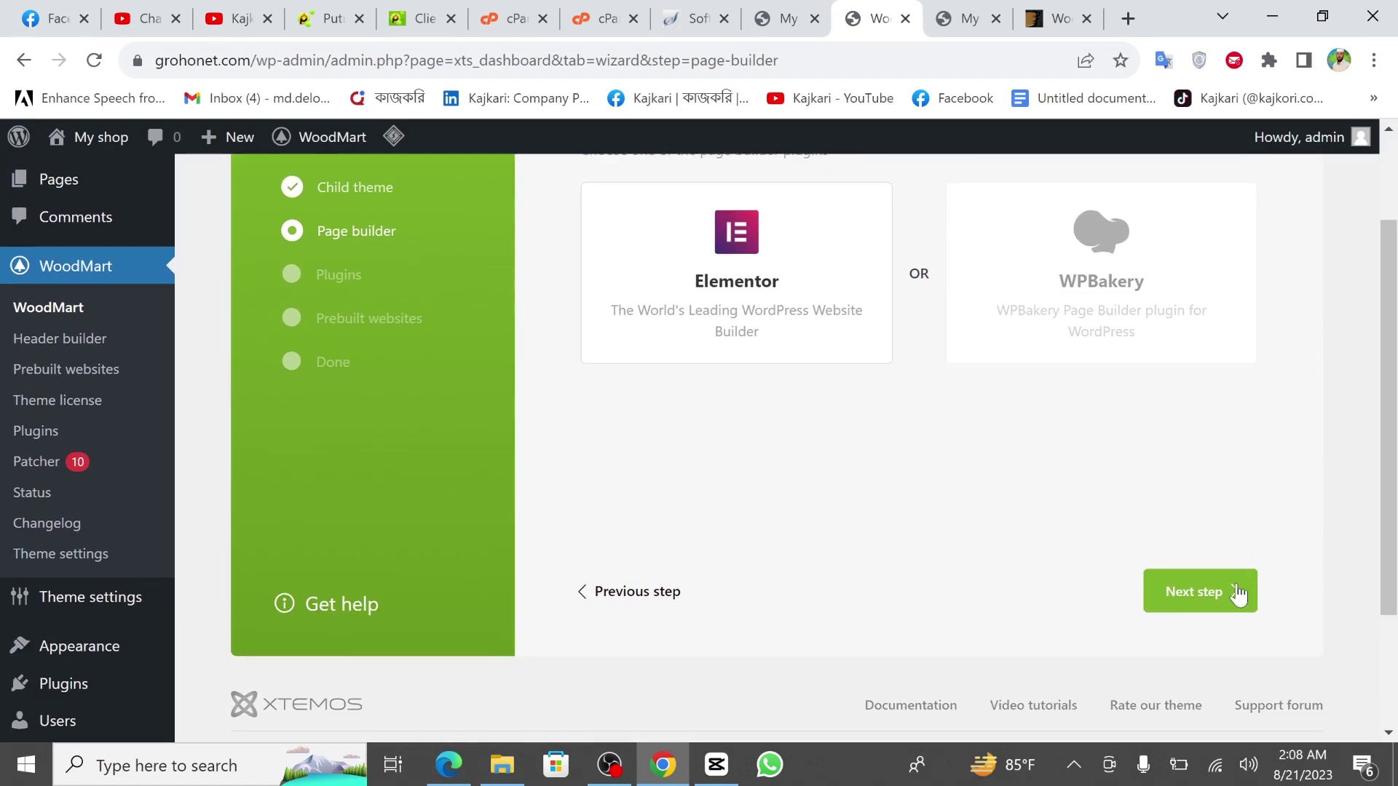
# Choose Elementor as the page builder and review the recommended plugins list.
pyautogui.click(1210, 604)
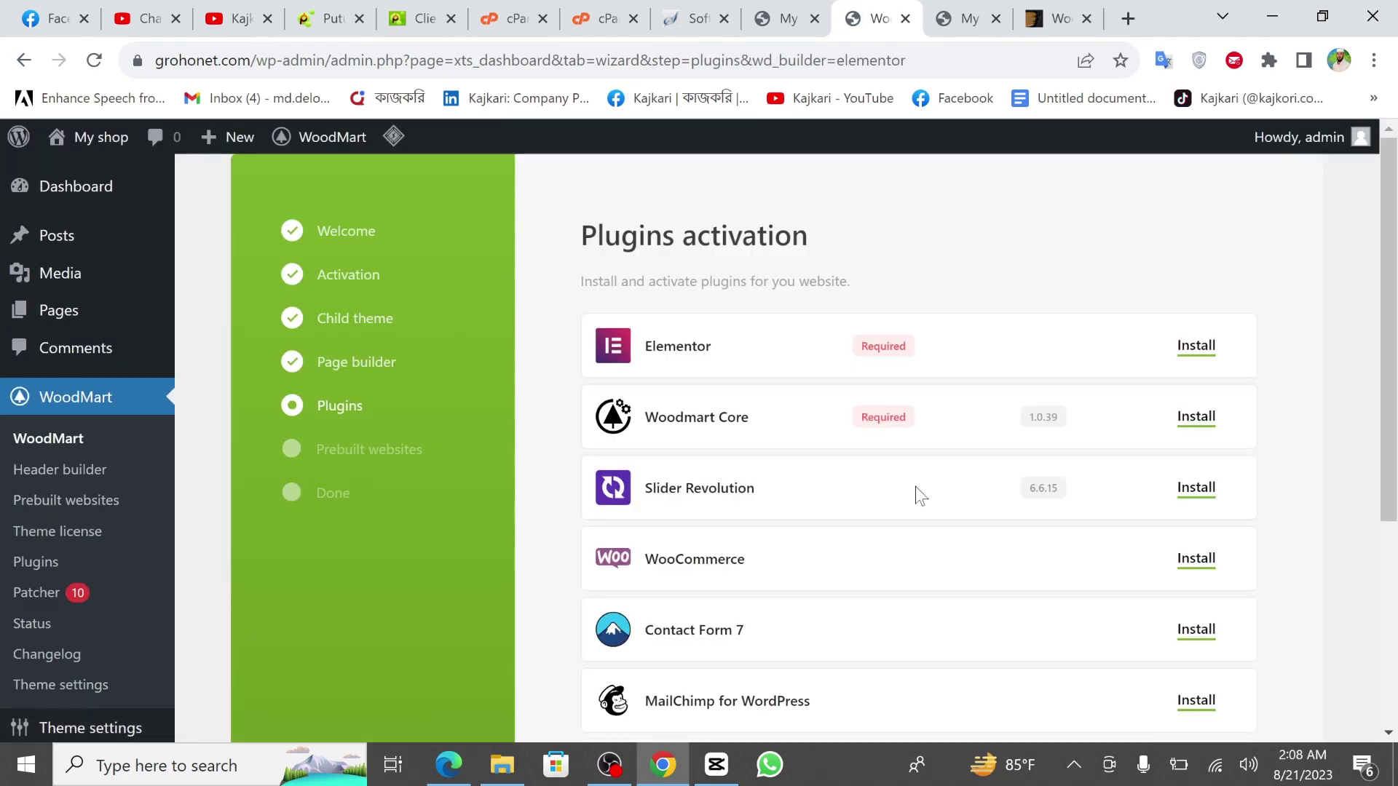
pyautogui.scroll(-4, 916, 488)
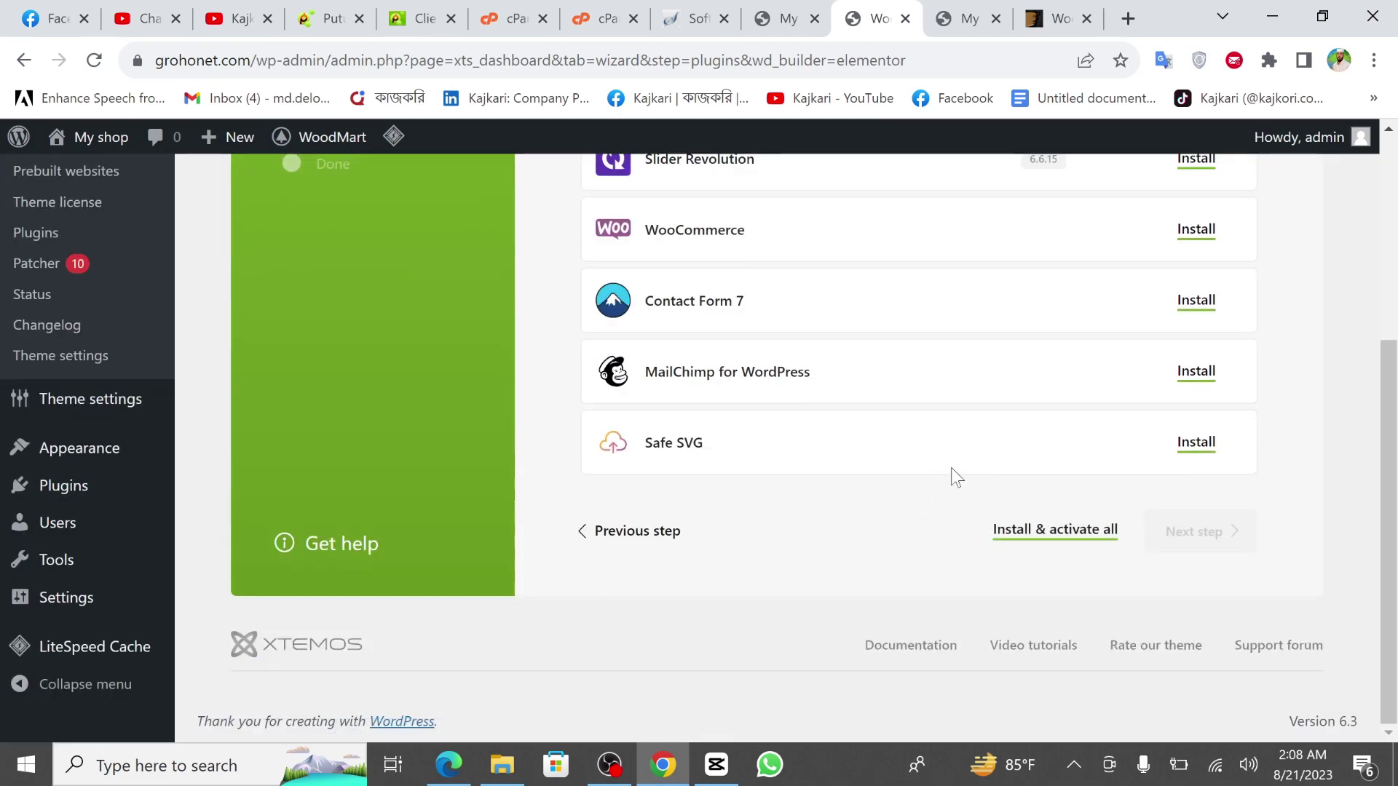
pyautogui.scroll(3, 951, 474)
pyautogui.scroll(1, 1016, 370)
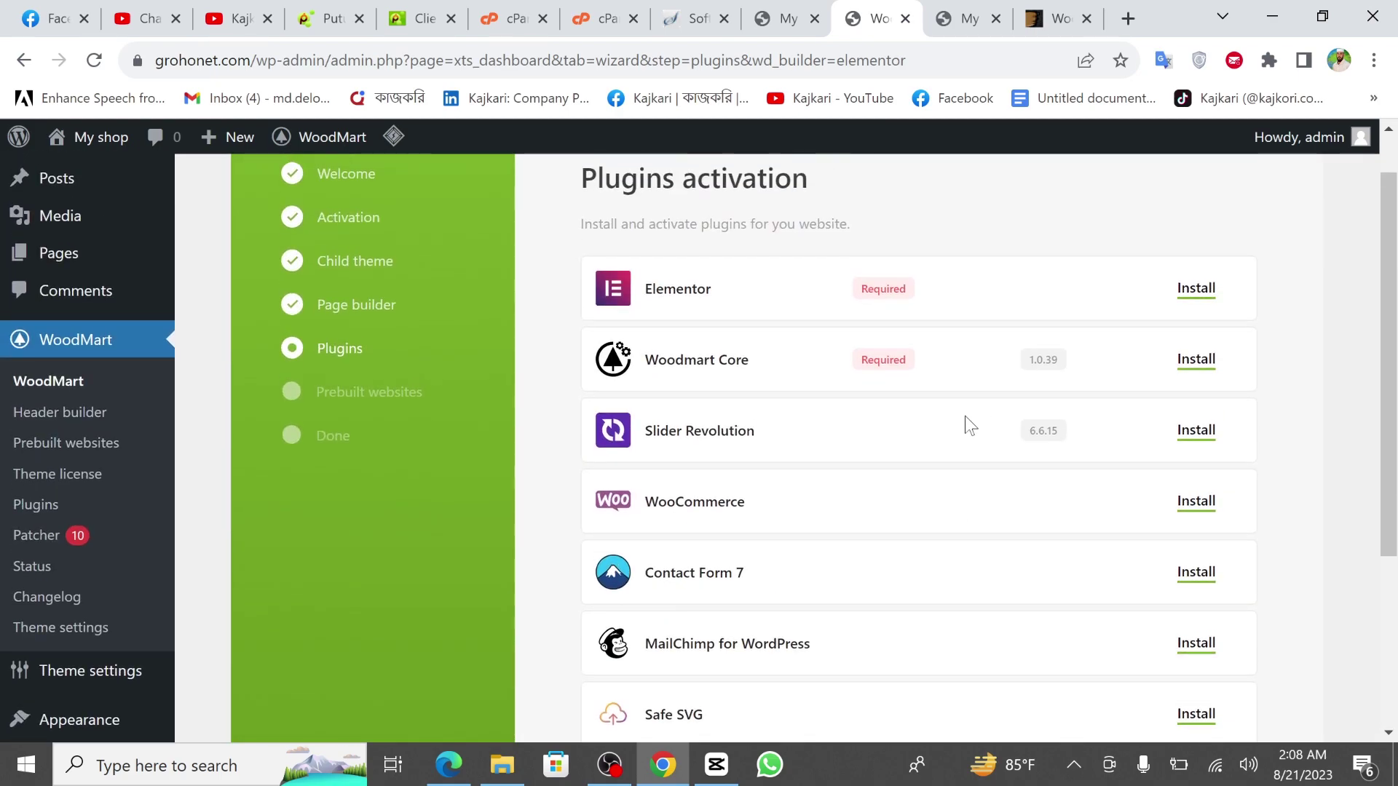
pyautogui.scroll(-1, 964, 416)
pyautogui.scroll(2, 902, 408)
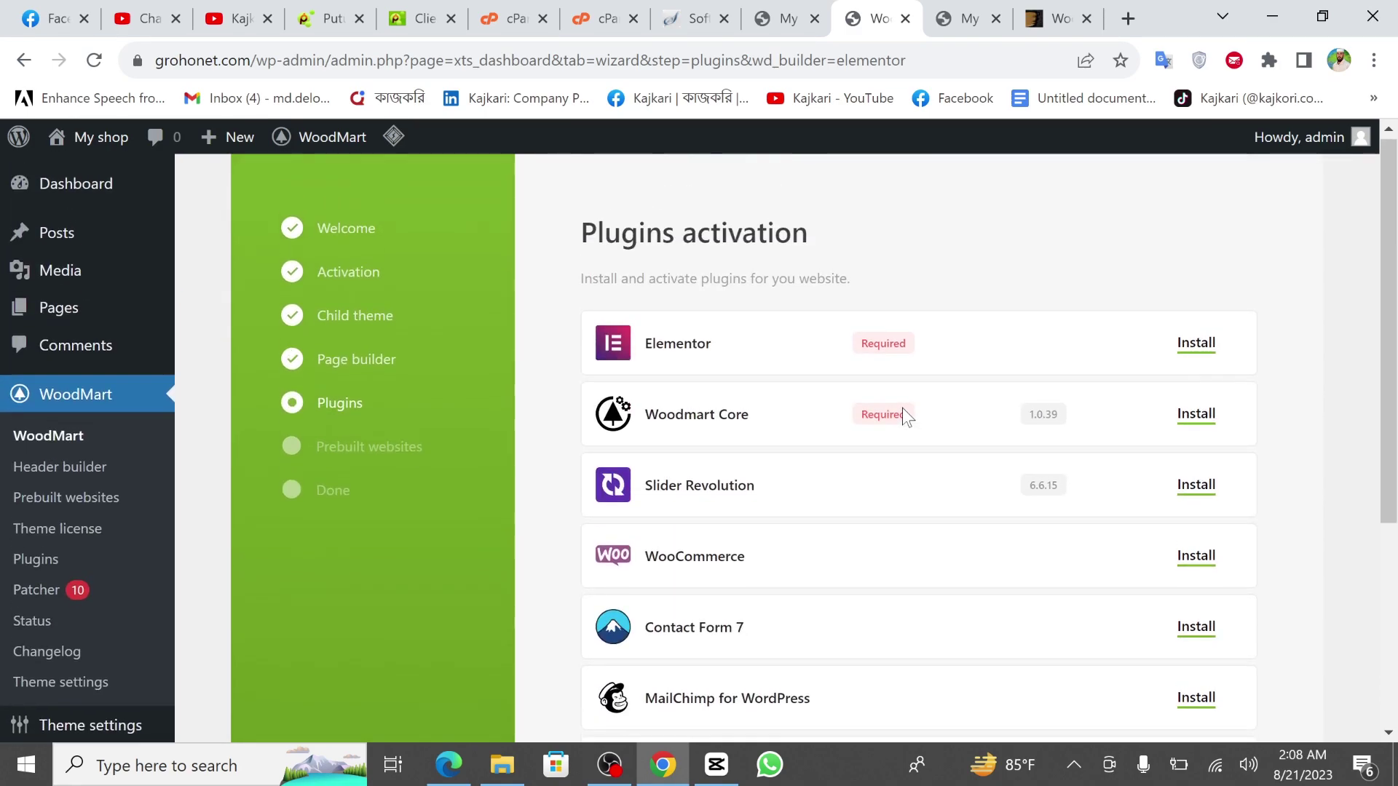
pyautogui.scroll(-3, 873, 536)
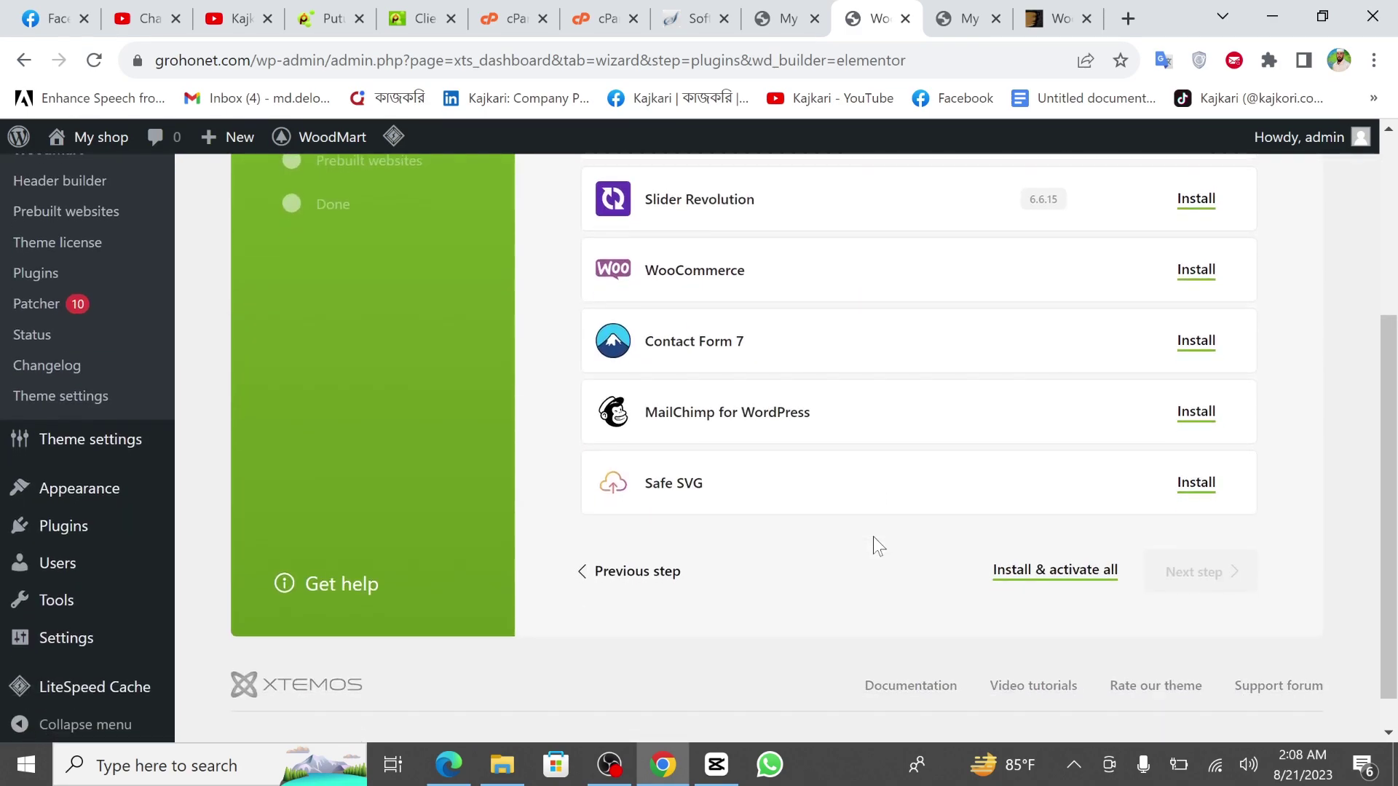
# Install and activate all seven plugins, including Elementor, Woodmart Core, WooCommerce, Contact Form 7 and Safe SVG.
pyautogui.click(1044, 579)
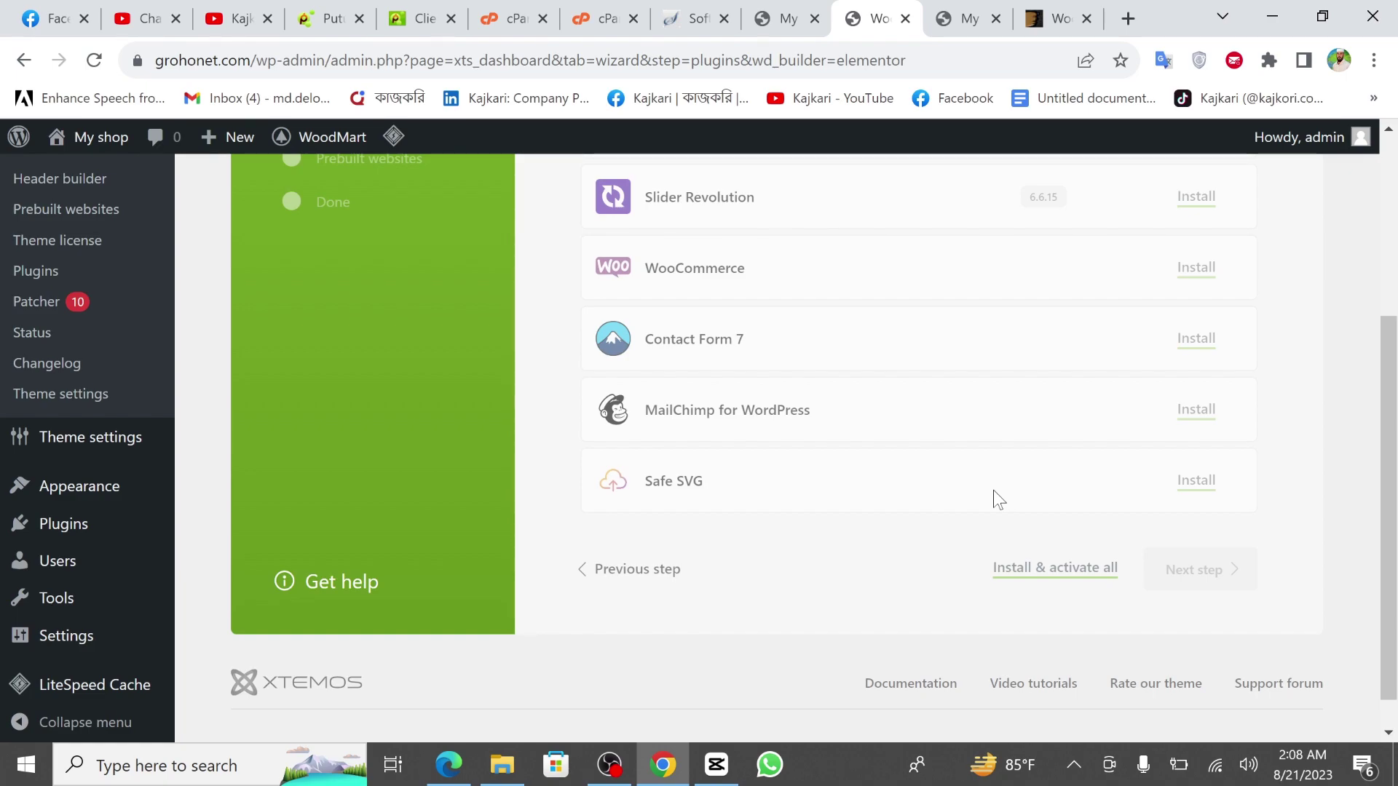
pyautogui.scroll(4, 992, 491)
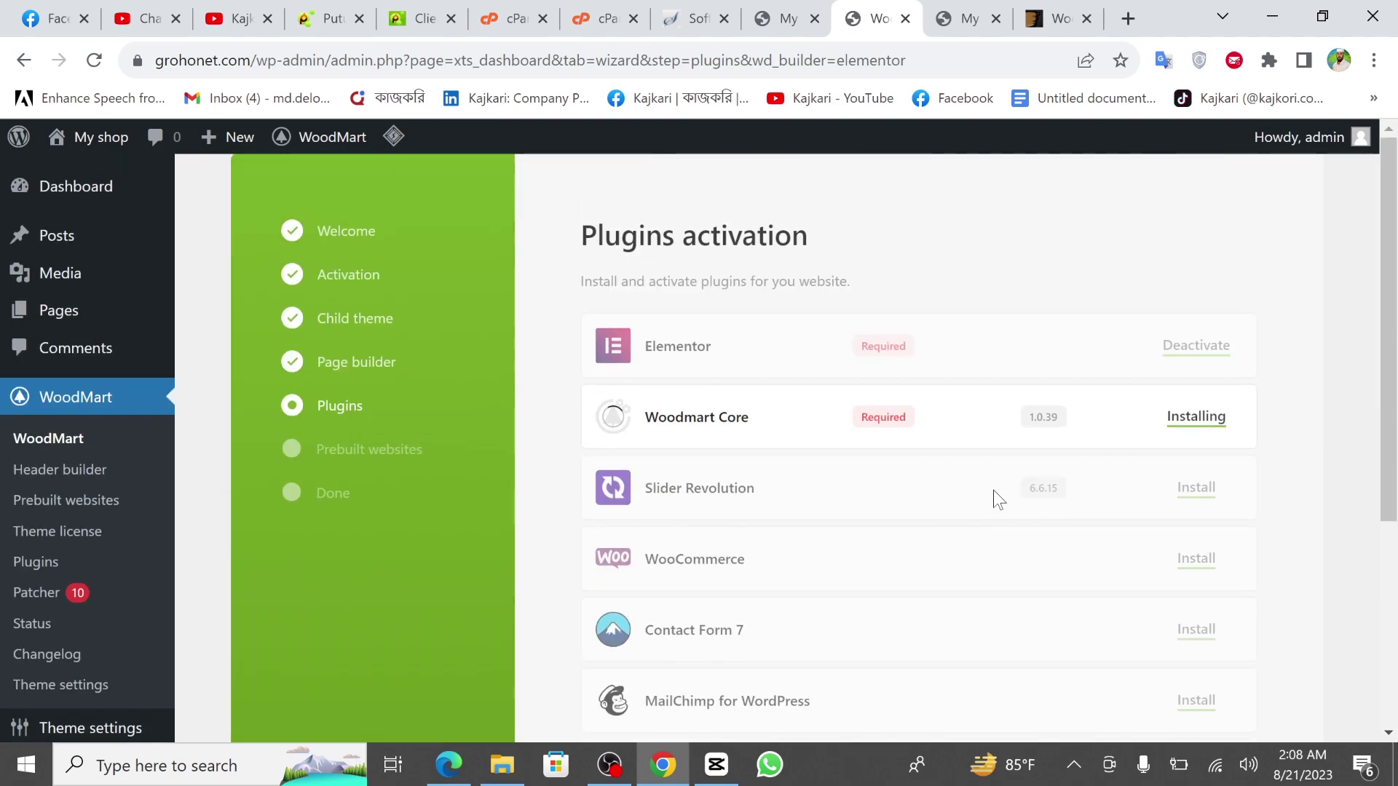
pyautogui.scroll(-1, 870, 438)
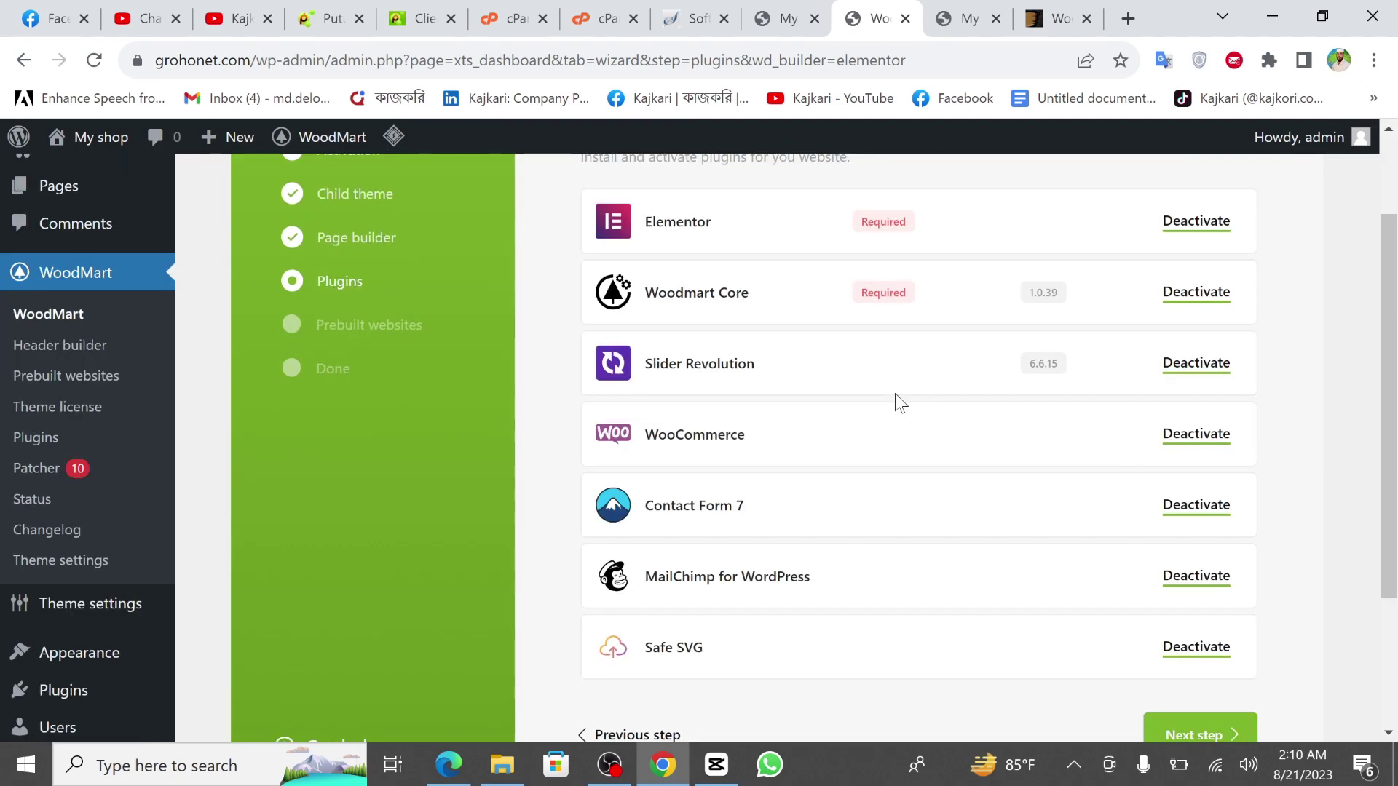
pyautogui.scroll(2, 900, 402)
pyautogui.scroll(-4, 895, 401)
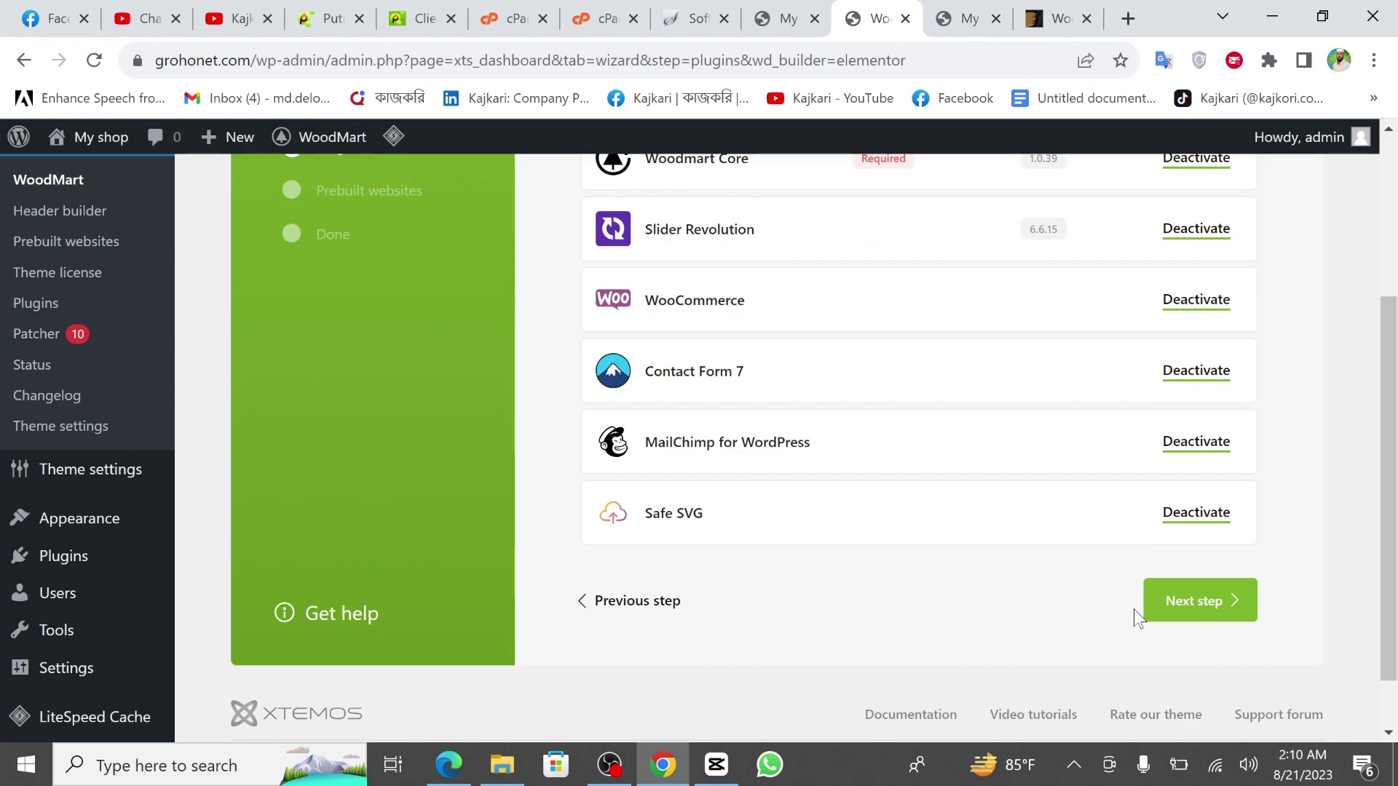
# Advance the wizard to the Prebuilt websites step and browse the available demos.
pyautogui.click(1202, 606)
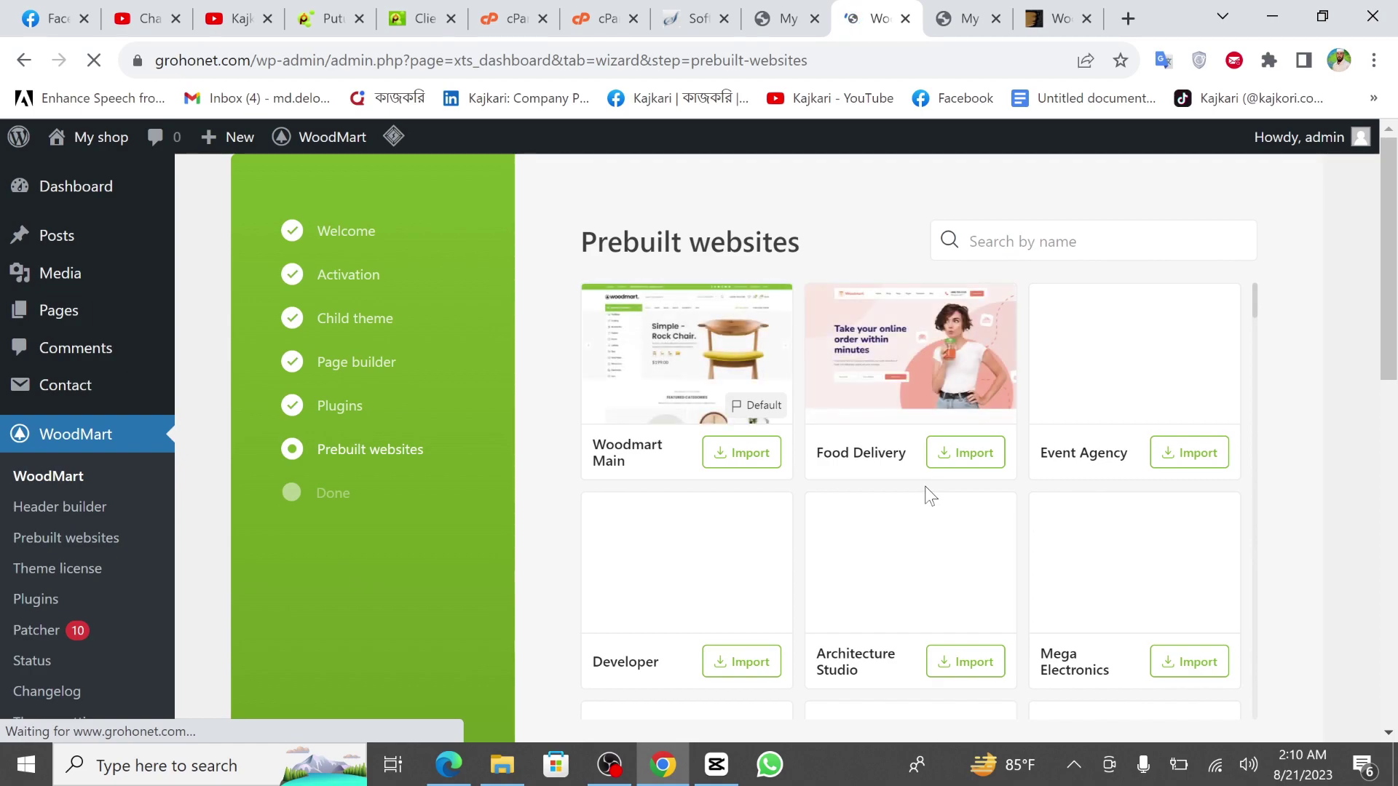
pyautogui.scroll(-3, 925, 486)
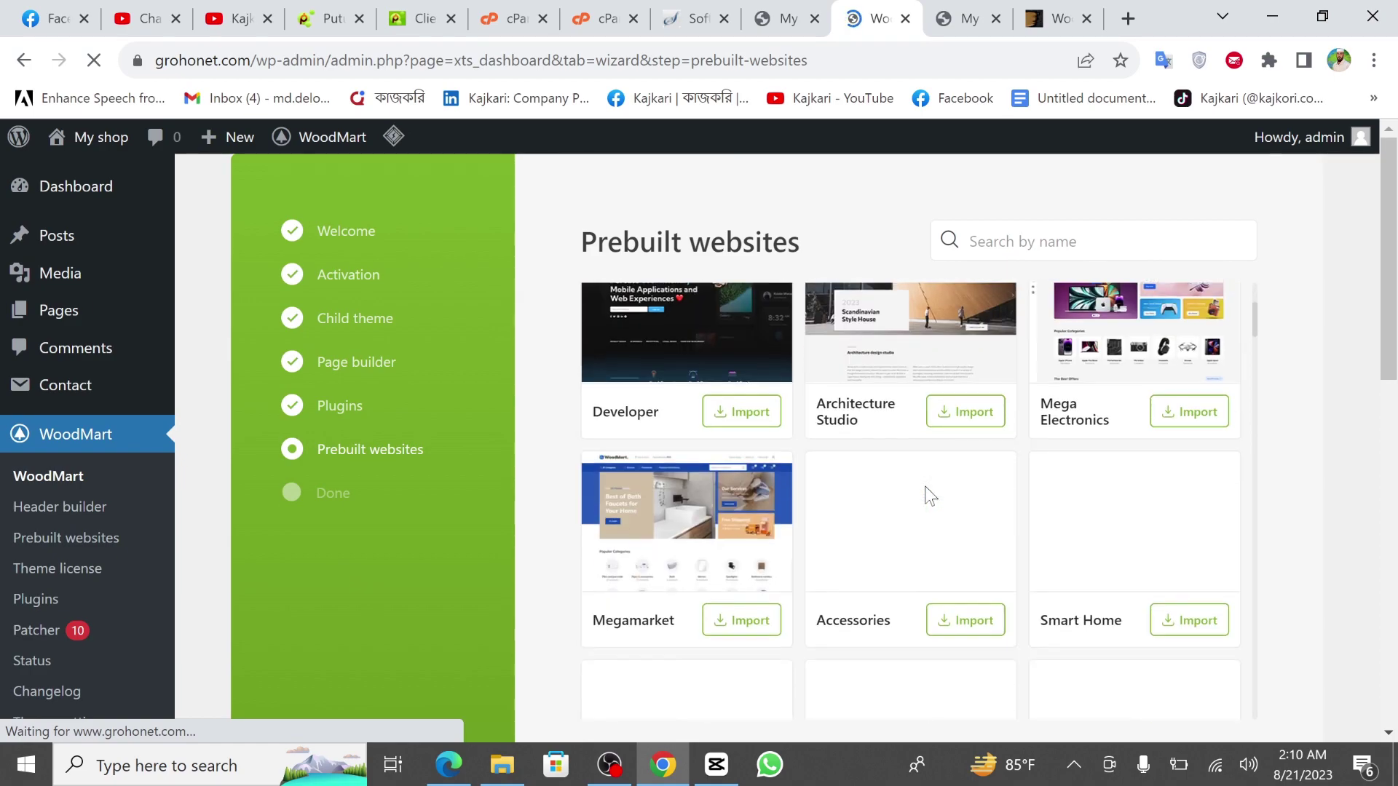
pyautogui.scroll(-5, 857, 508)
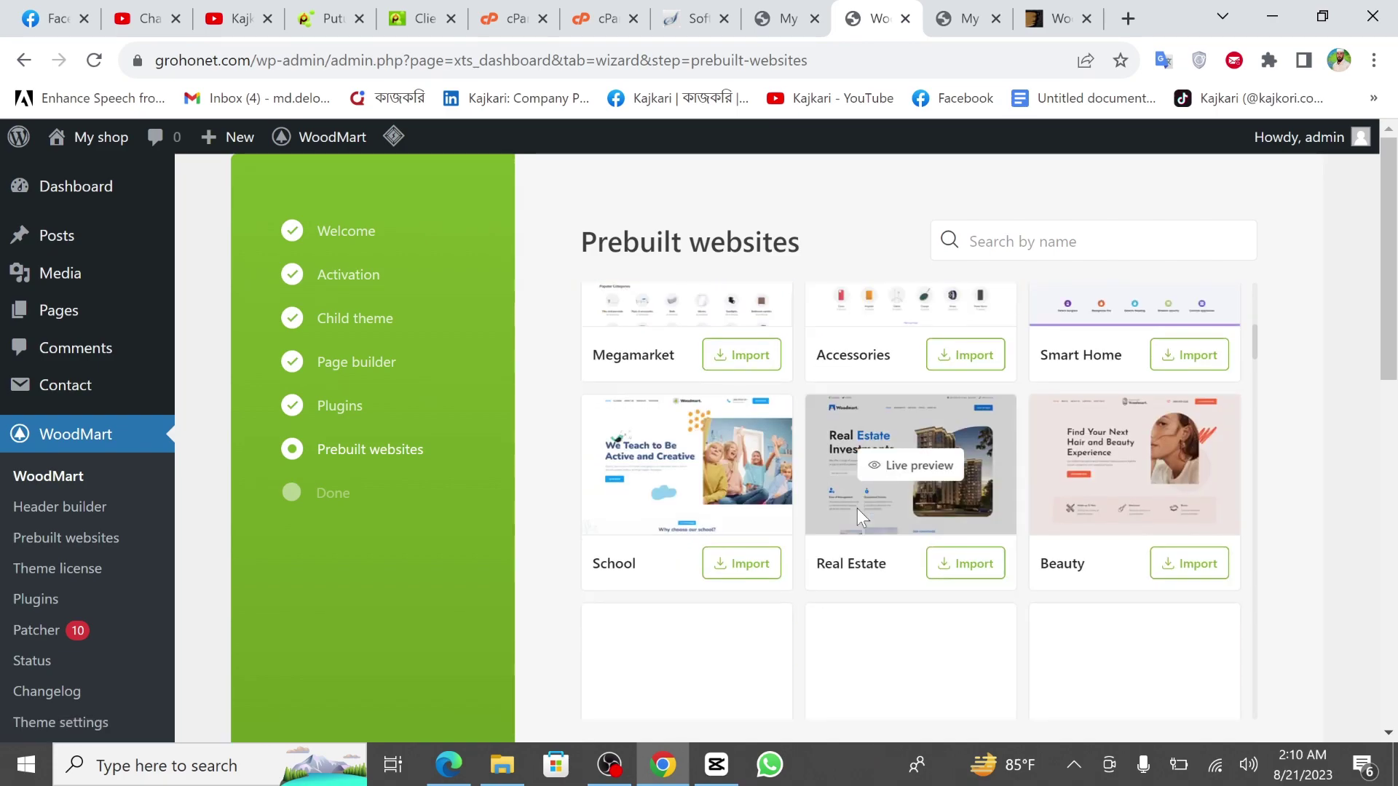
pyautogui.scroll(8, 858, 508)
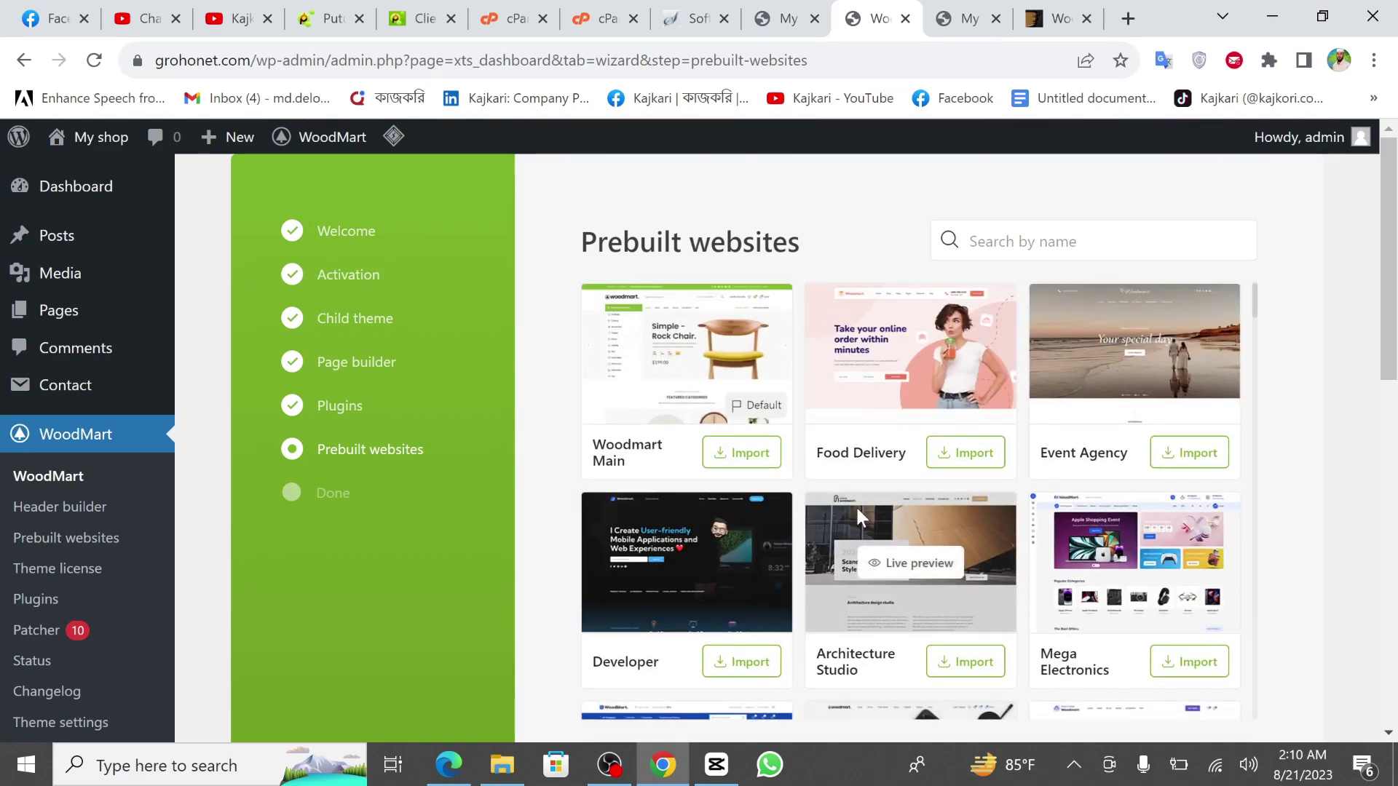
# Import the Woodmart Main prebuilt website, then switch to the grohonet.com storefront tab.
pyautogui.click(750, 453)
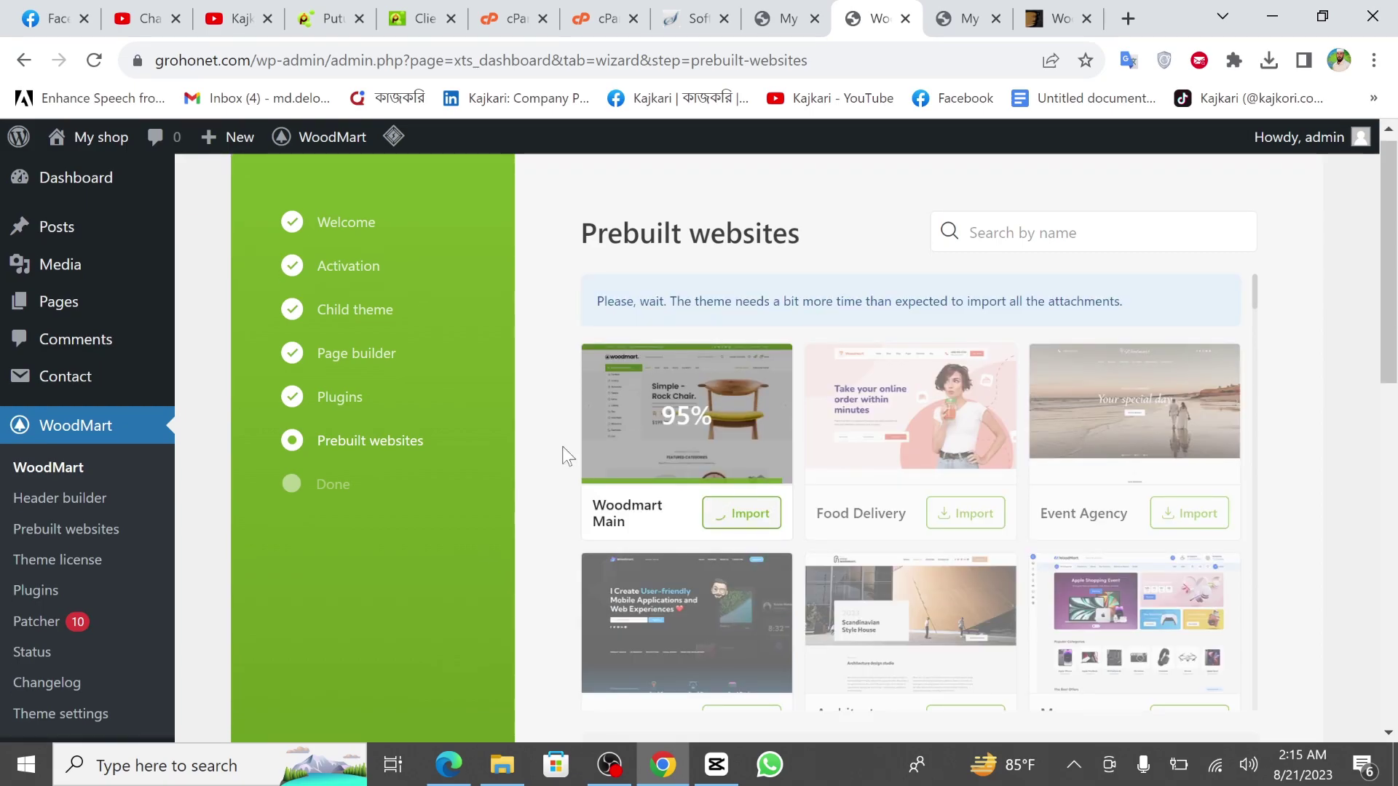
pyautogui.scroll(-10, 568, 457)
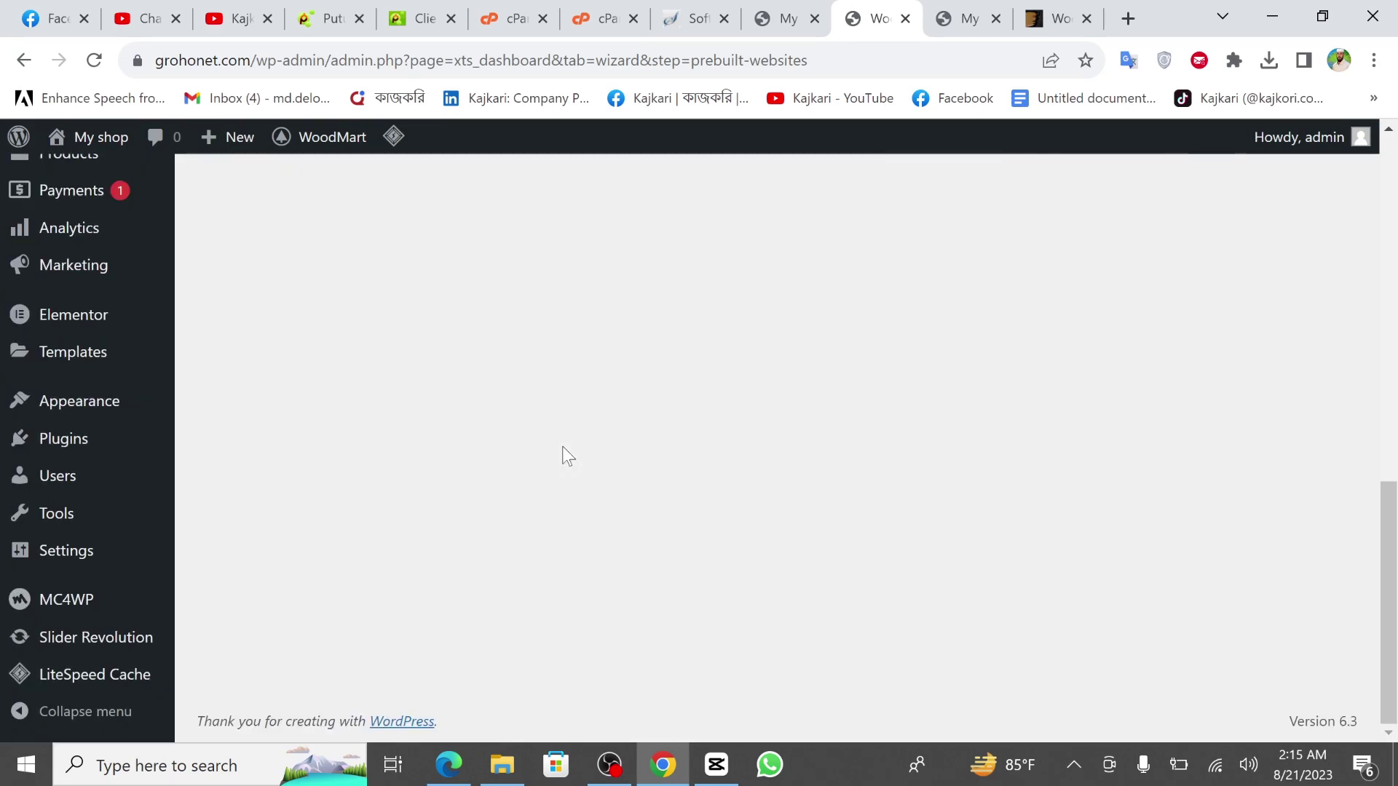
pyautogui.scroll(10, 568, 456)
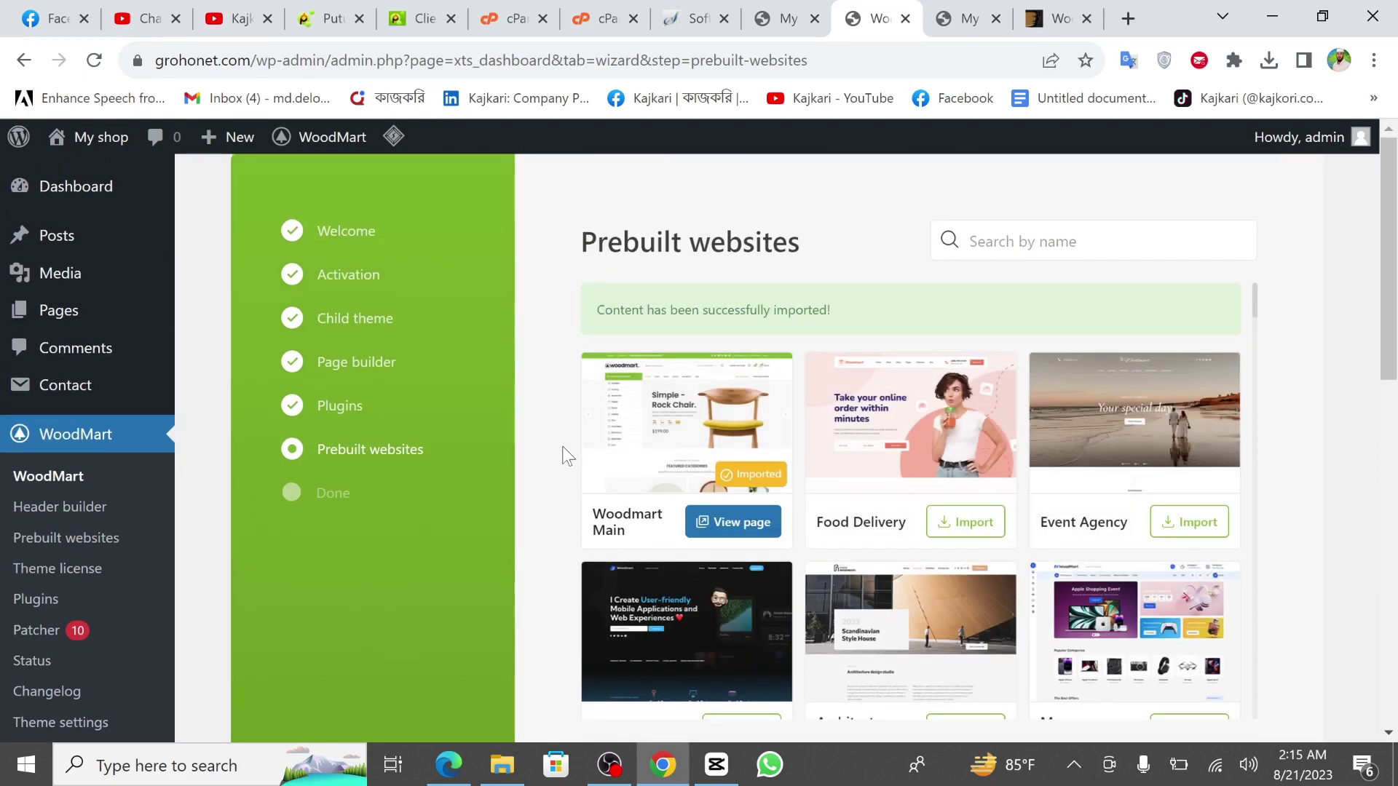
pyautogui.moveTo(593, 400)
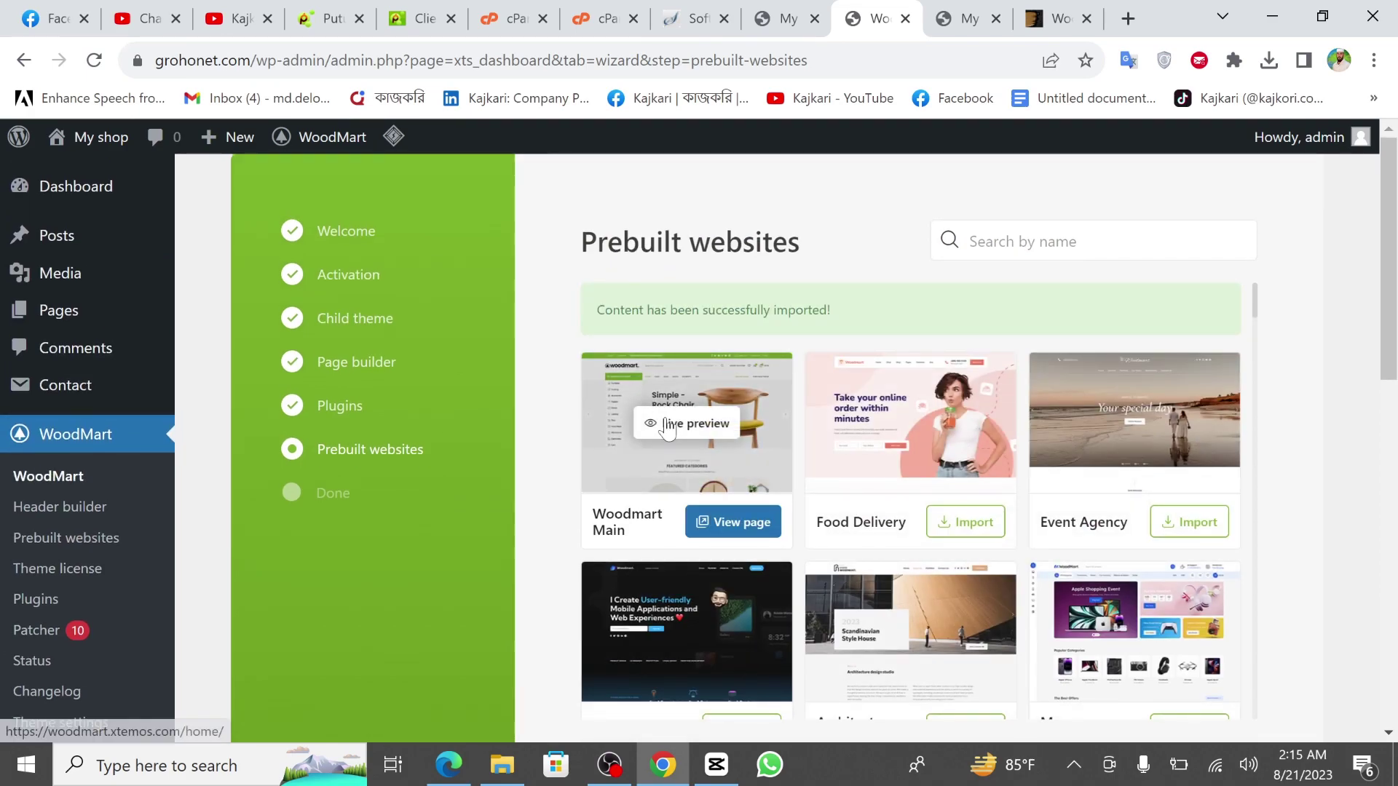
pyautogui.click(959, 11)
# Reload the grohonet.com storefront and scroll through the imported Woodmart Main homepage.
pyautogui.click(93, 61)
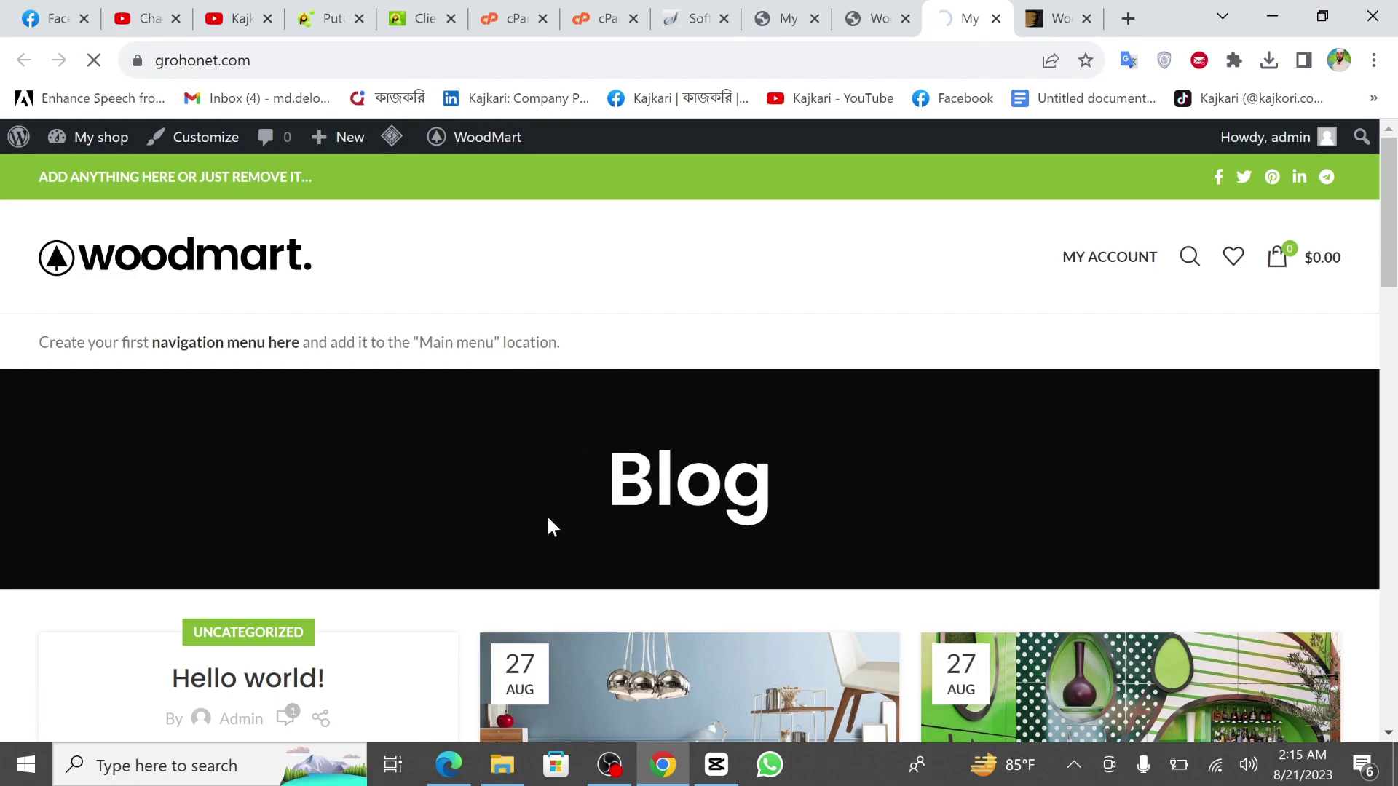
pyautogui.scroll(-10, 547, 524)
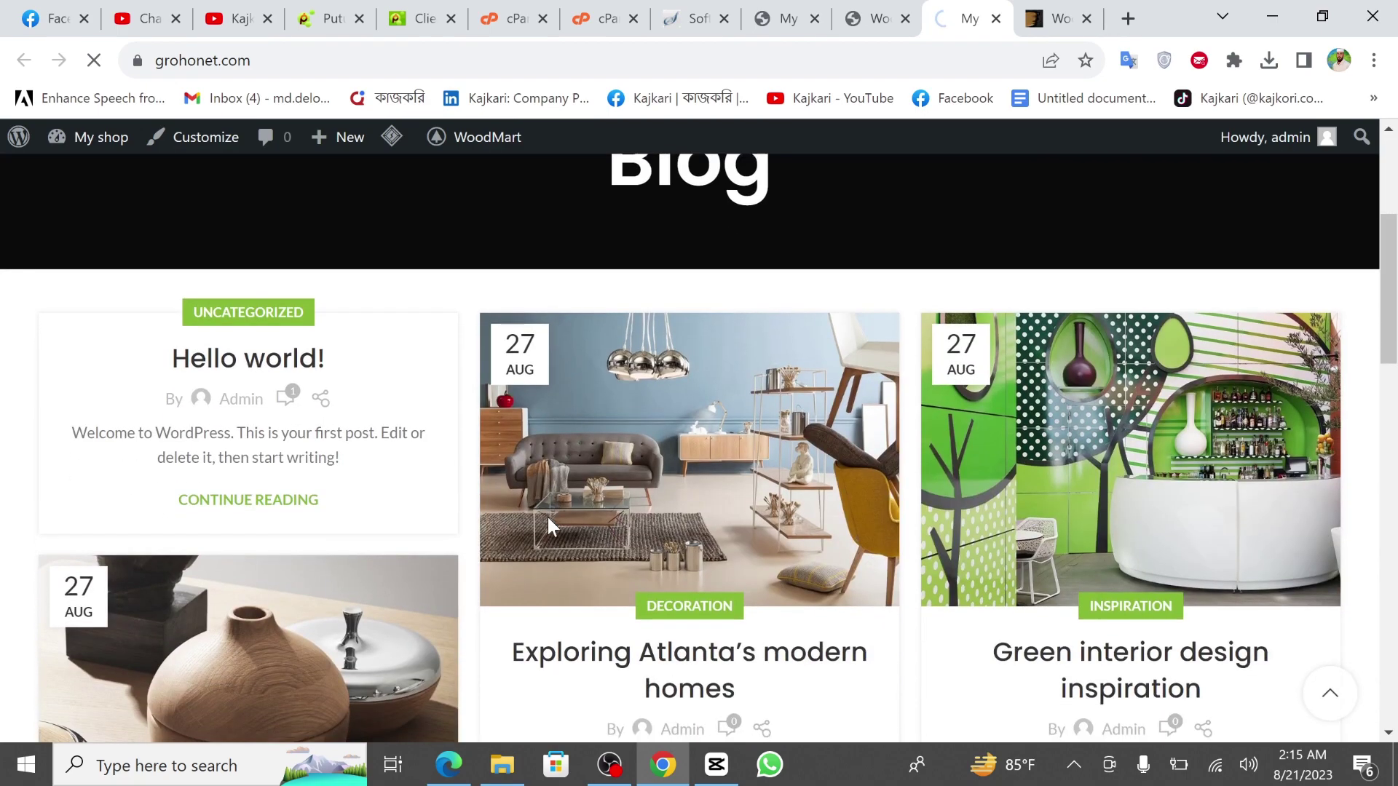
pyautogui.scroll(5, 551, 525)
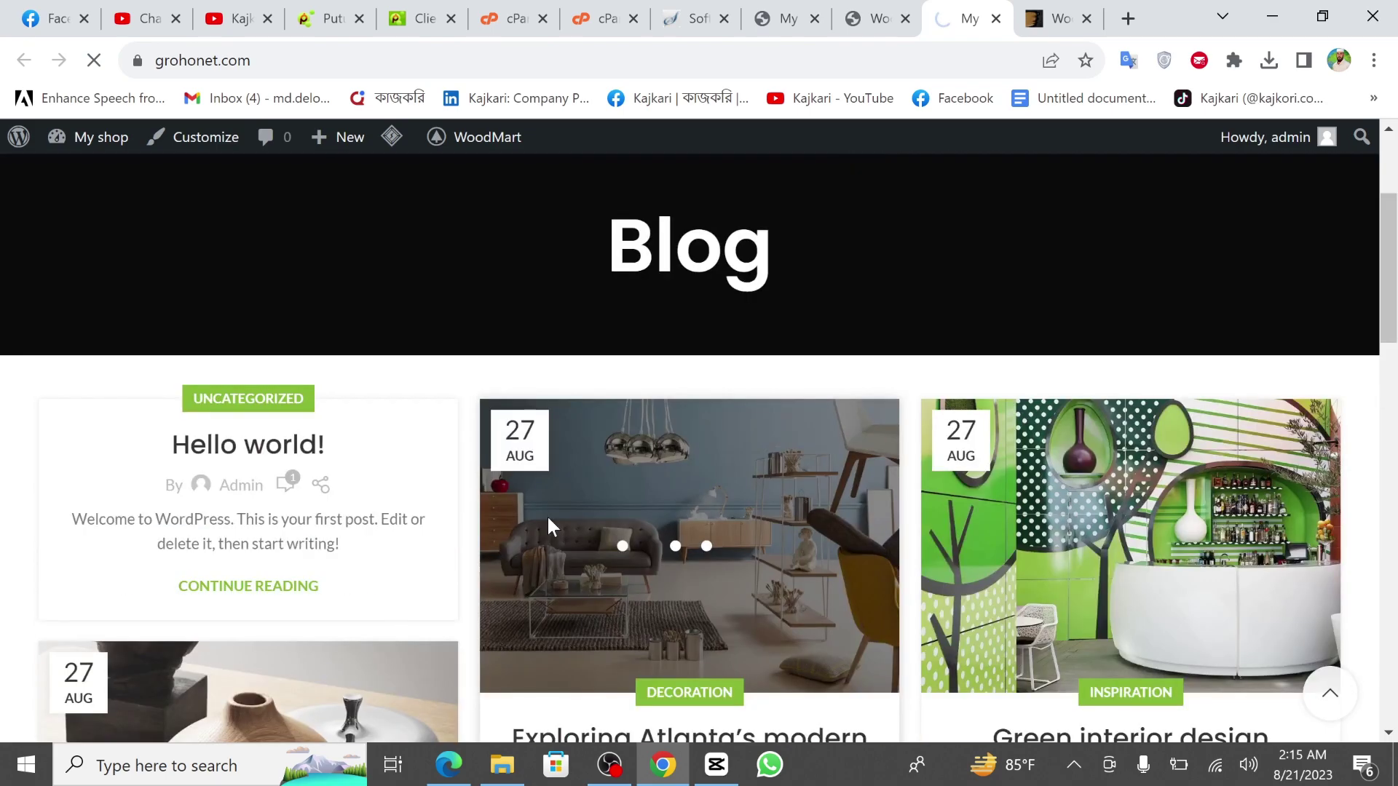
pyautogui.scroll(3, 548, 514)
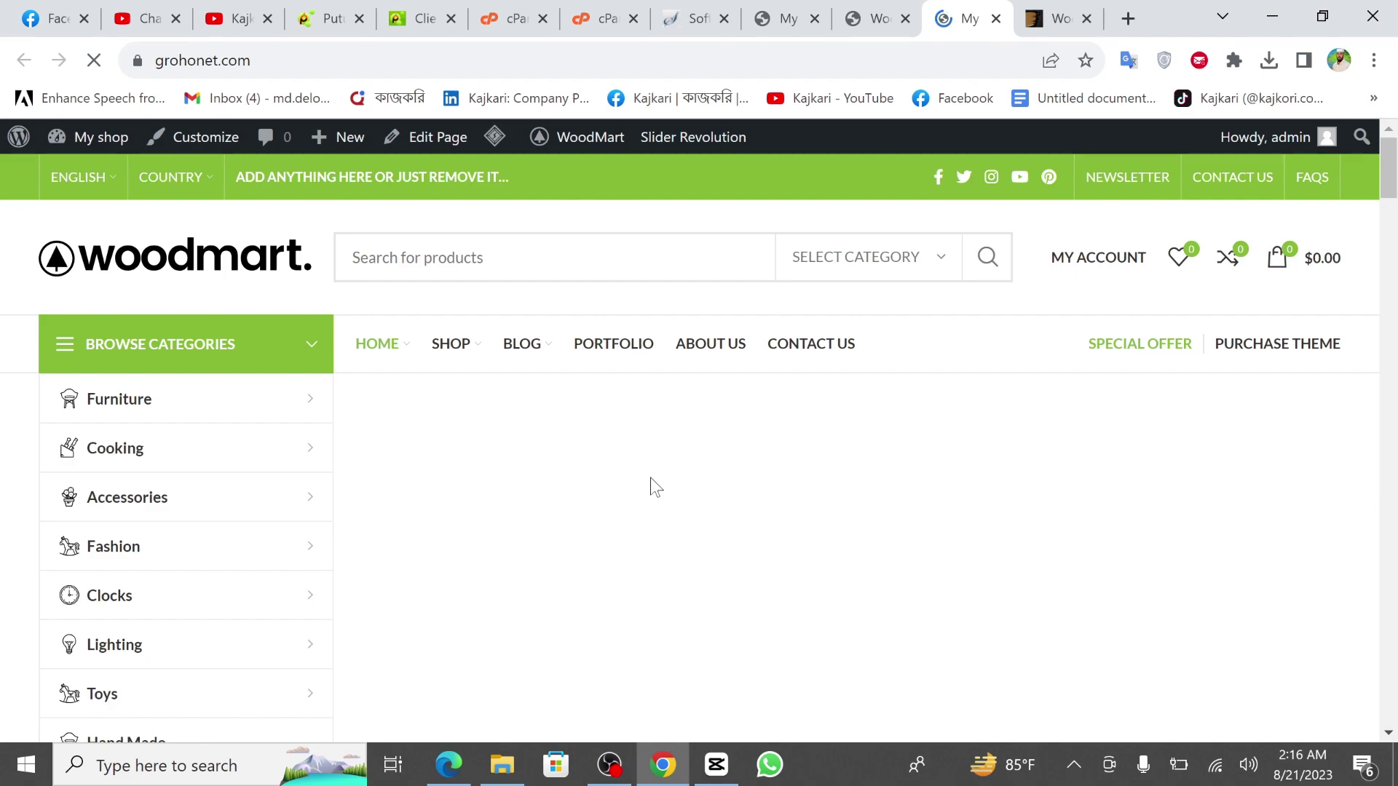
pyautogui.scroll(-5, 649, 478)
pyautogui.scroll(-6, 649, 478)
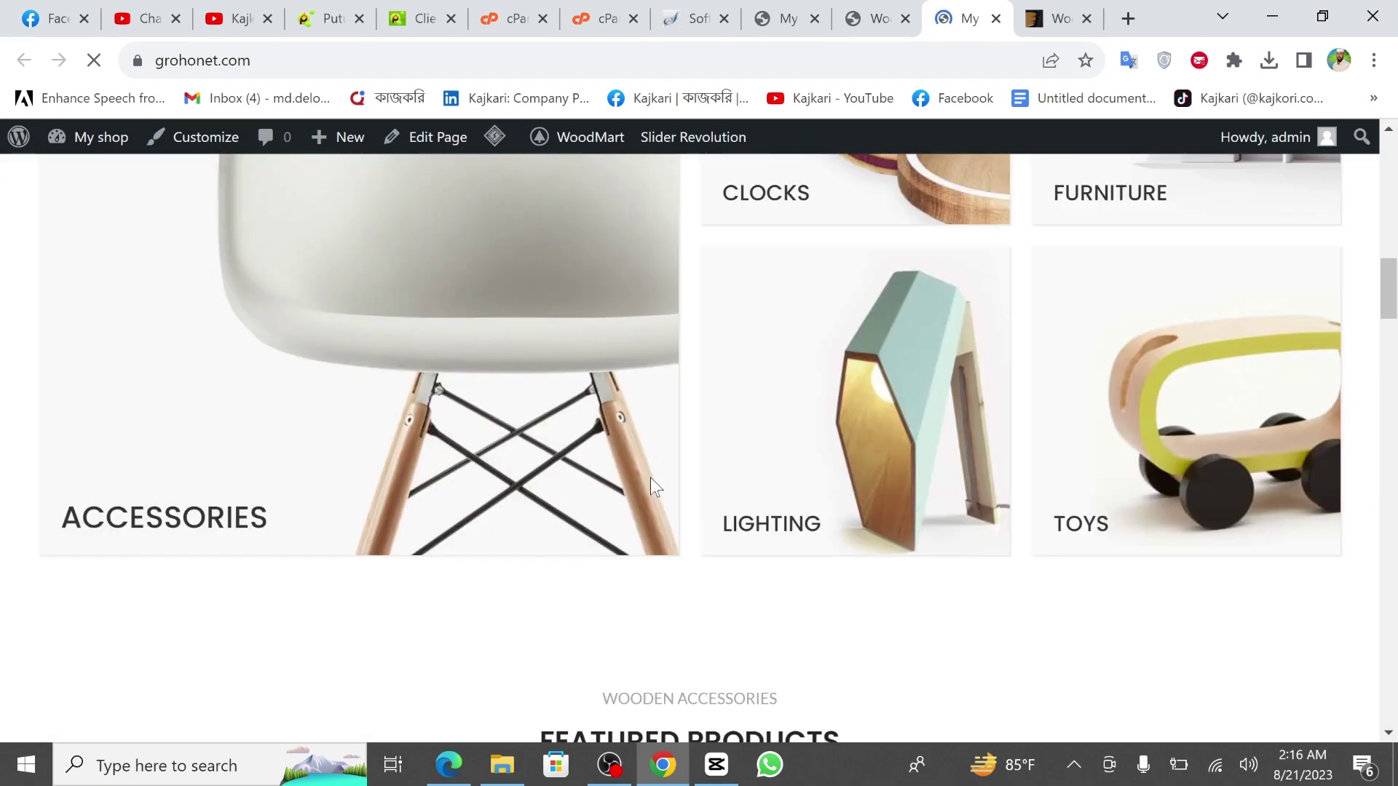
pyautogui.scroll(-12, 687, 561)
pyautogui.scroll(-5, 687, 561)
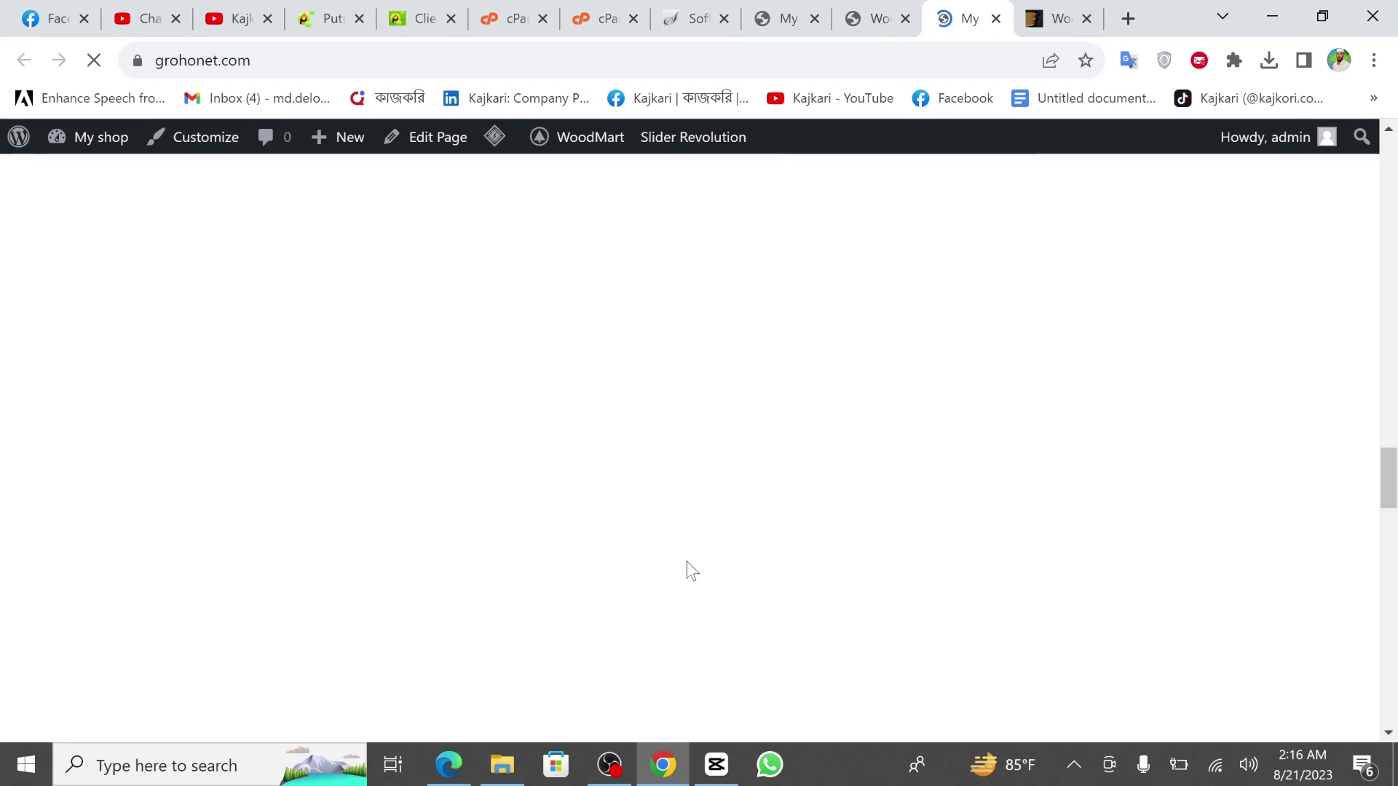
pyautogui.scroll(20, 687, 561)
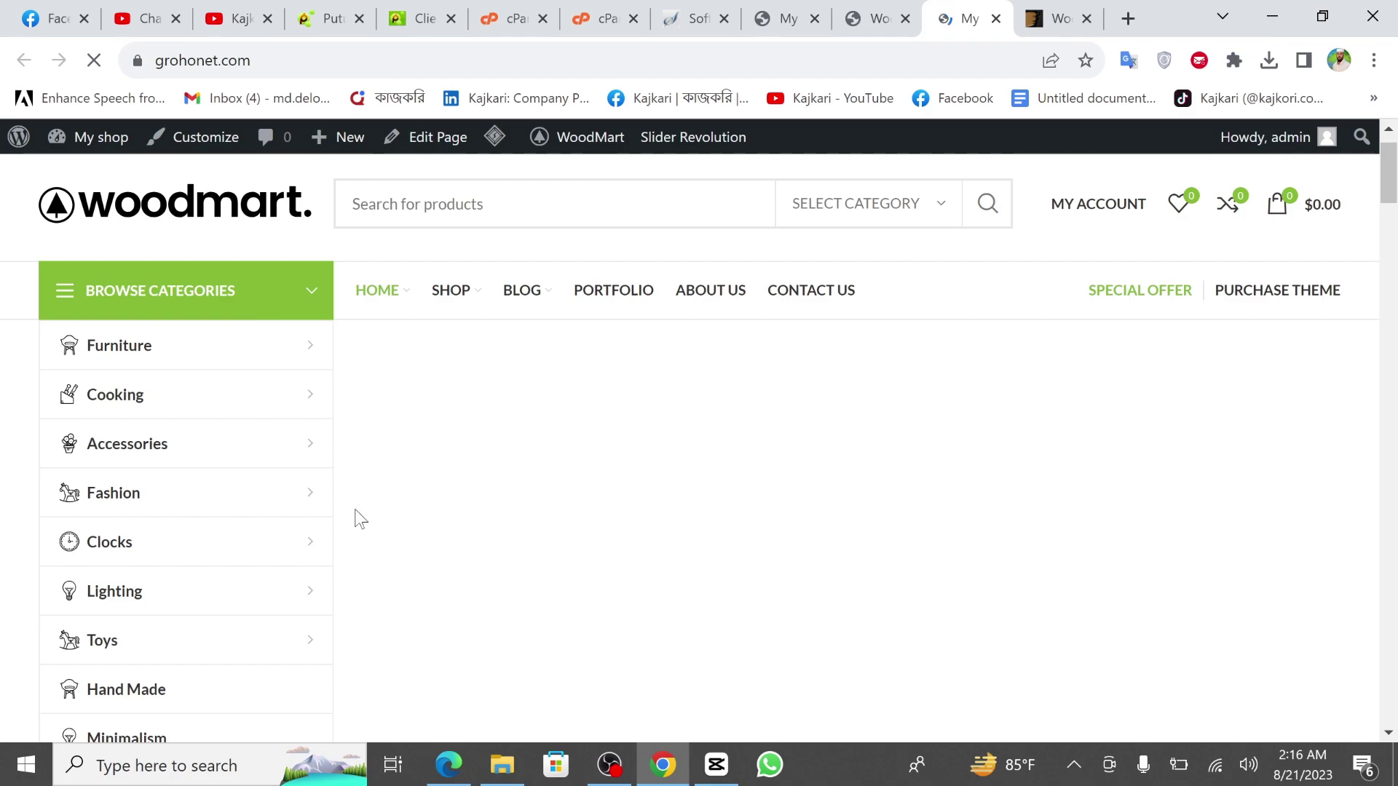
pyautogui.scroll(-3, 356, 517)
pyautogui.scroll(-3, 593, 577)
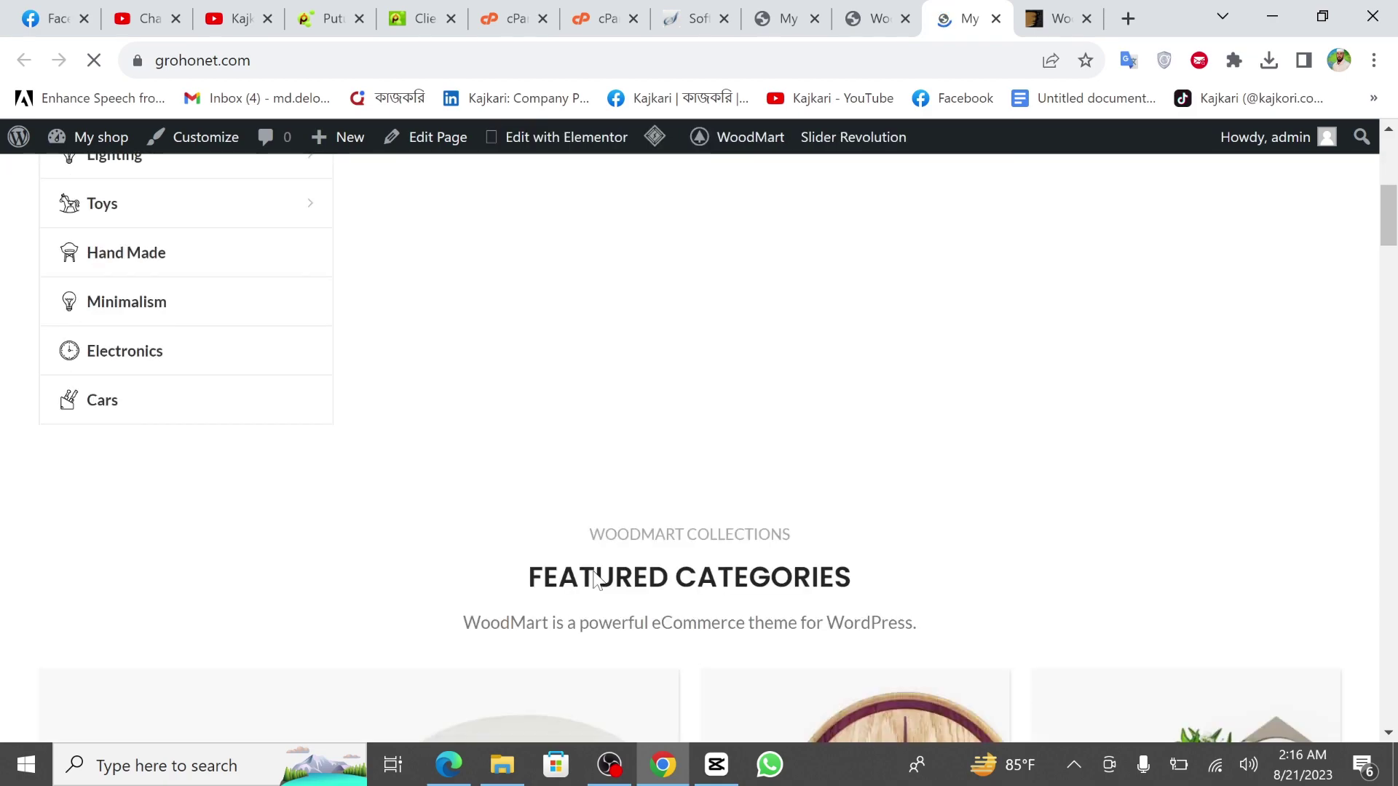
pyautogui.scroll(7, 487, 570)
pyautogui.scroll(-5, 482, 561)
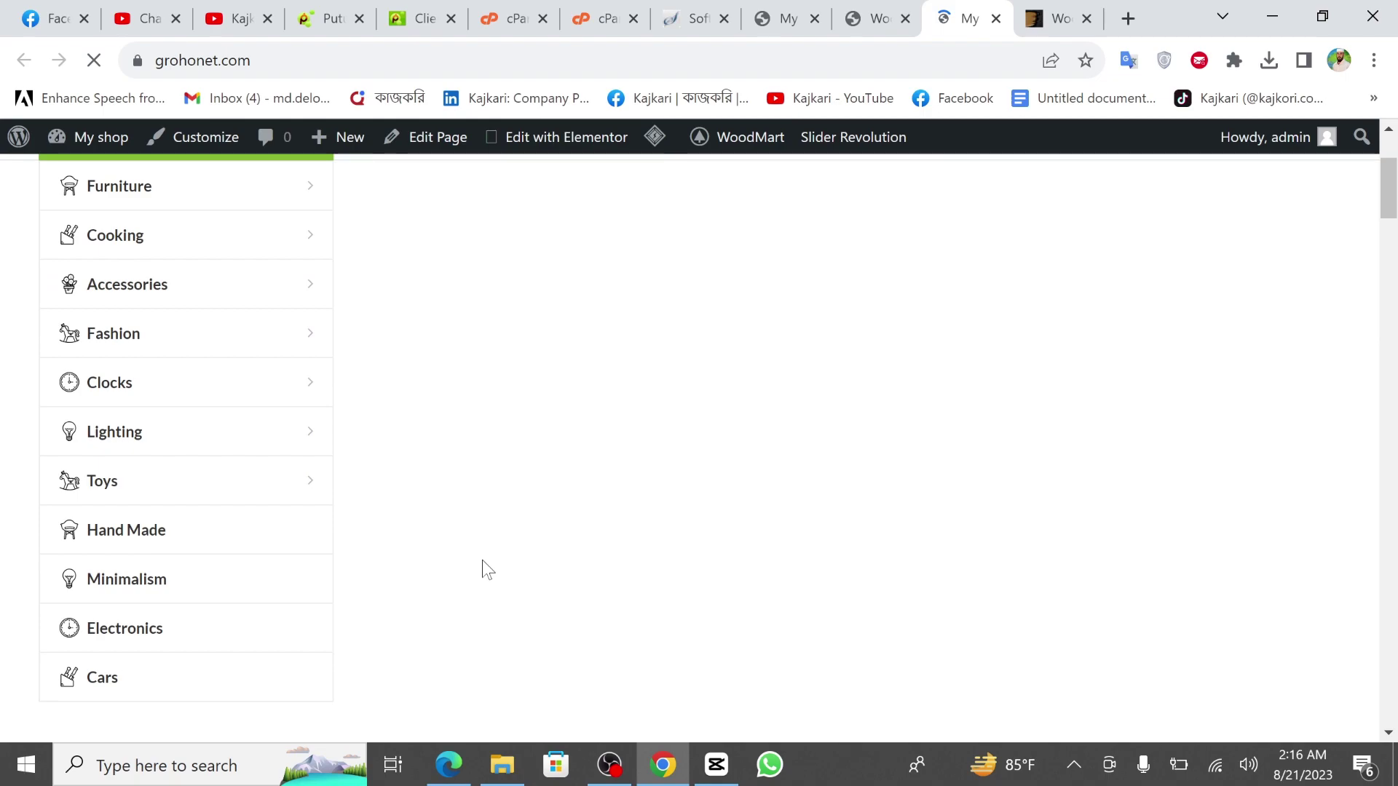
pyautogui.scroll(5, 482, 561)
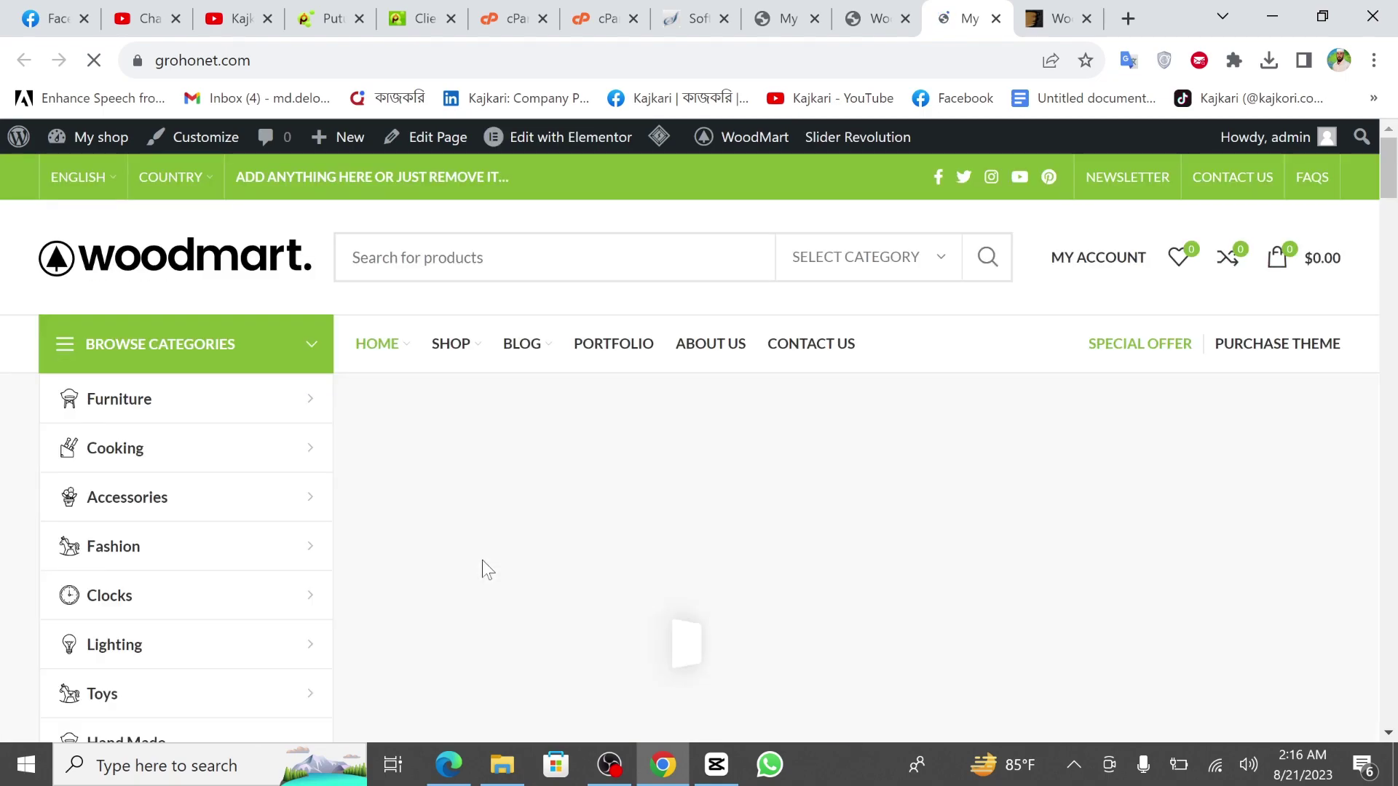
pyautogui.scroll(-2, 636, 551)
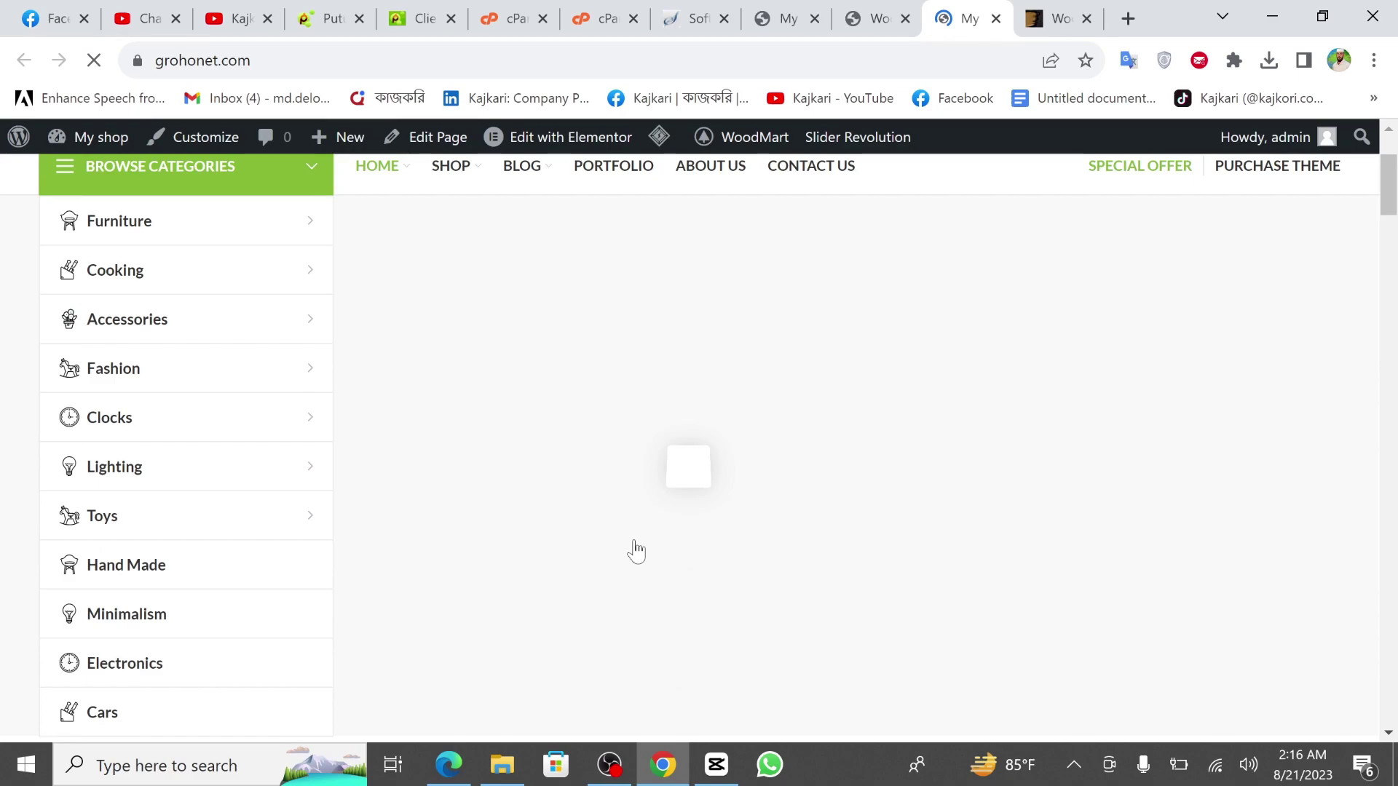
pyautogui.scroll(2, 574, 495)
pyautogui.scroll(1, 575, 494)
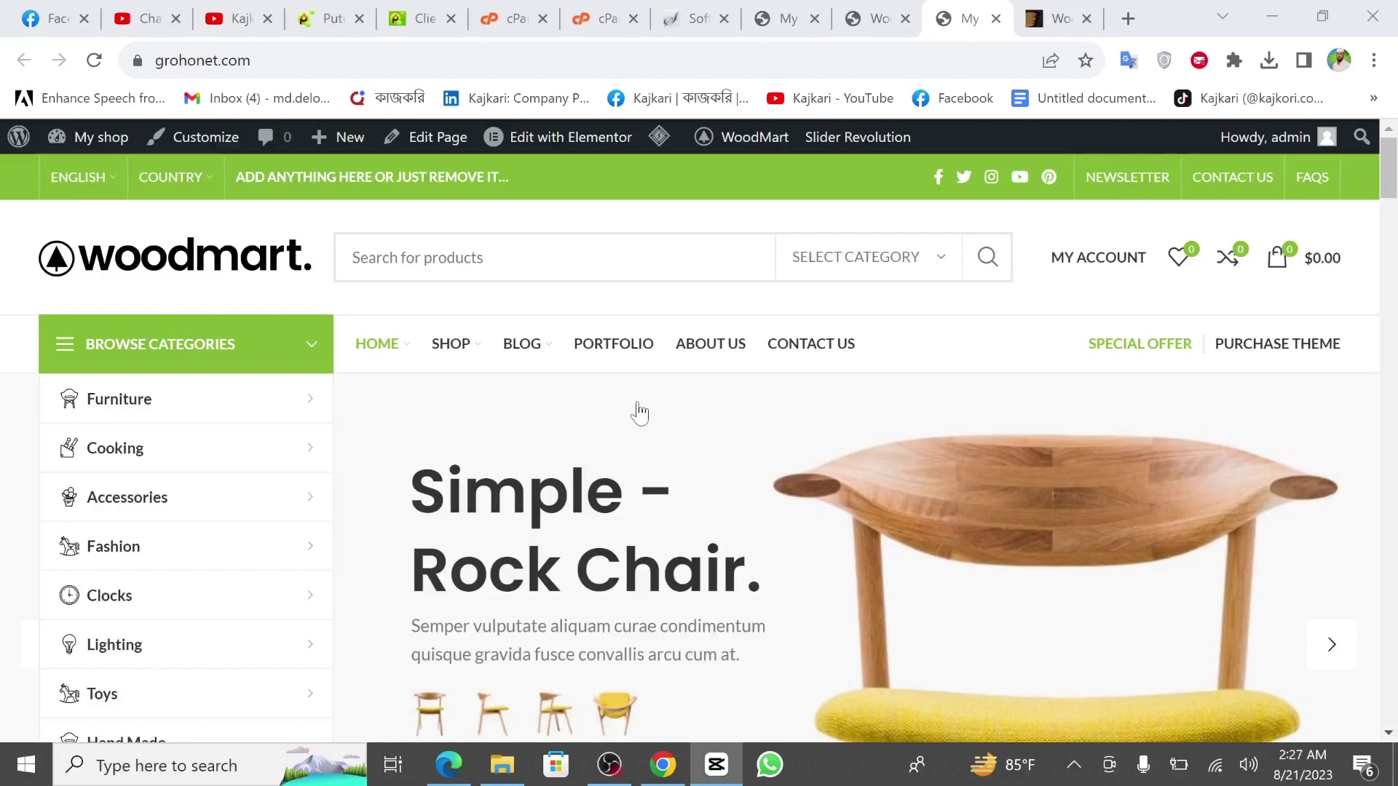
pyautogui.scroll(-10, 639, 413)
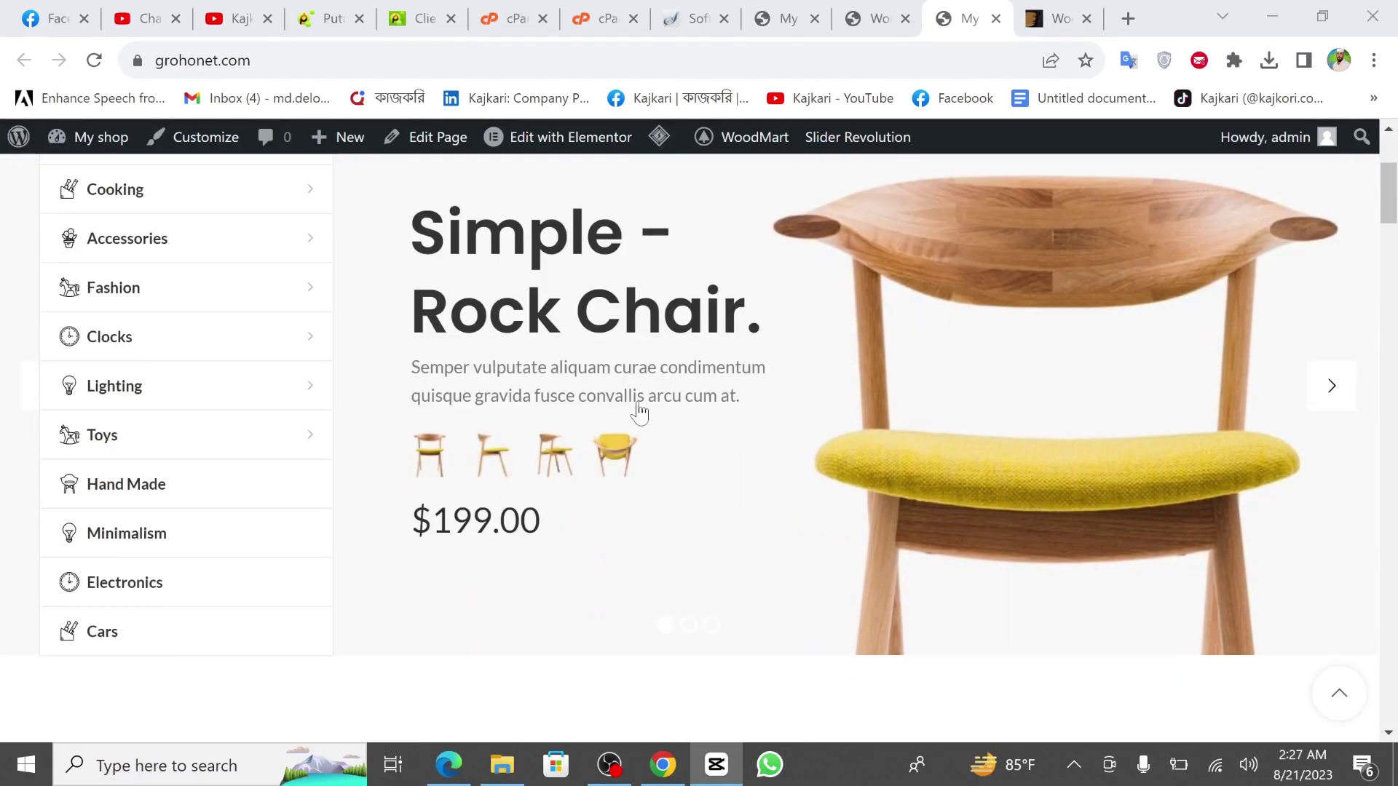
pyautogui.scroll(-10, 656, 512)
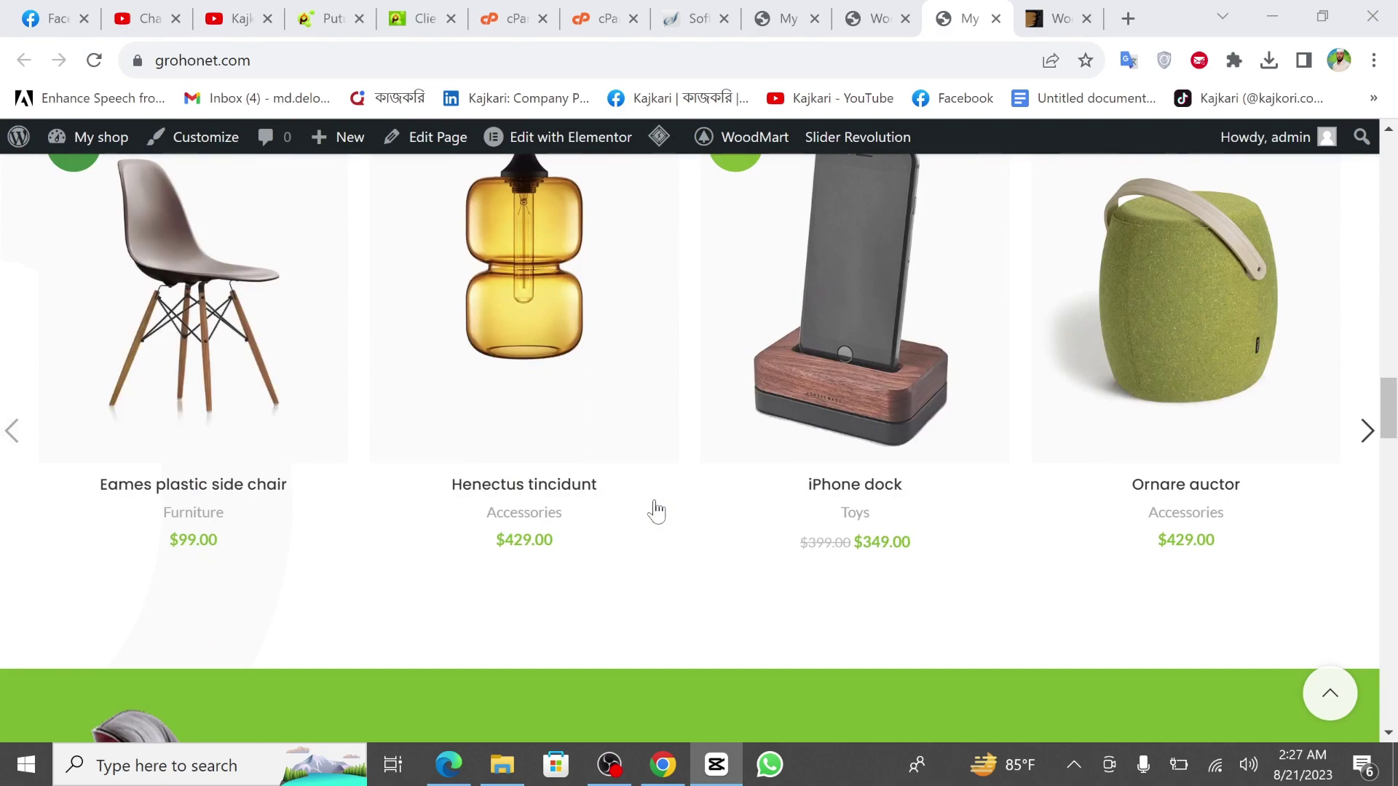
pyautogui.scroll(-10, 656, 512)
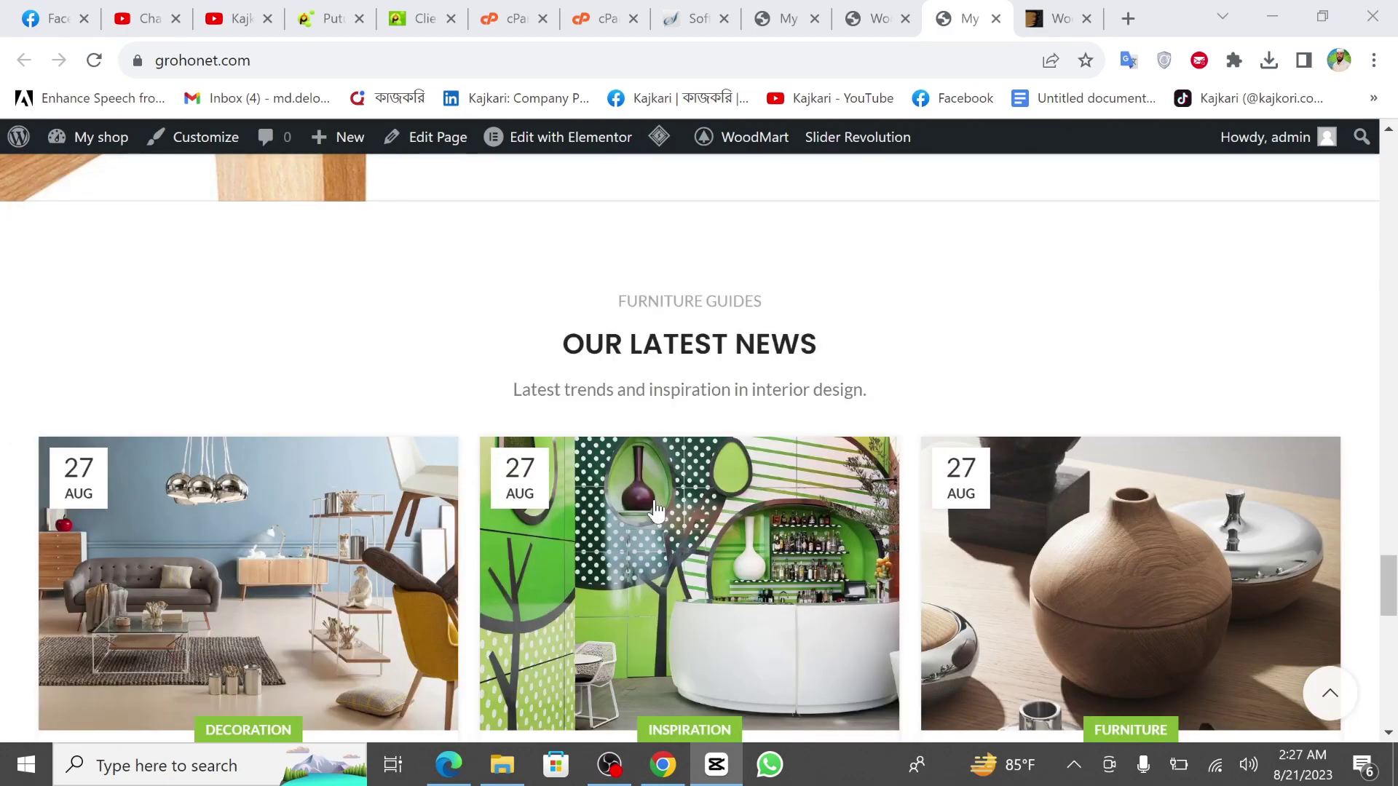
pyautogui.scroll(-10, 656, 510)
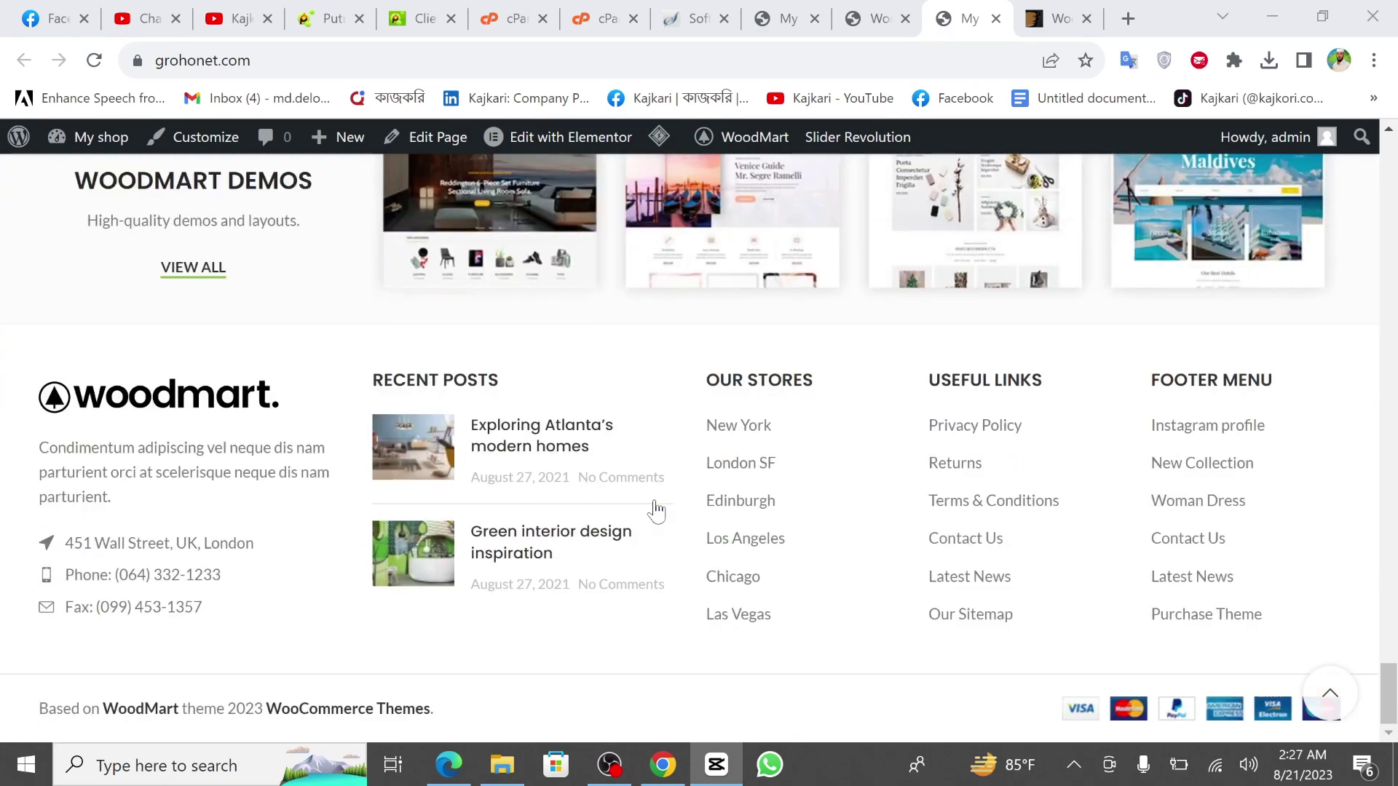
# Jump back to the top of the homepage, then return to the WoodMart admin tab.
pyautogui.press('Home')
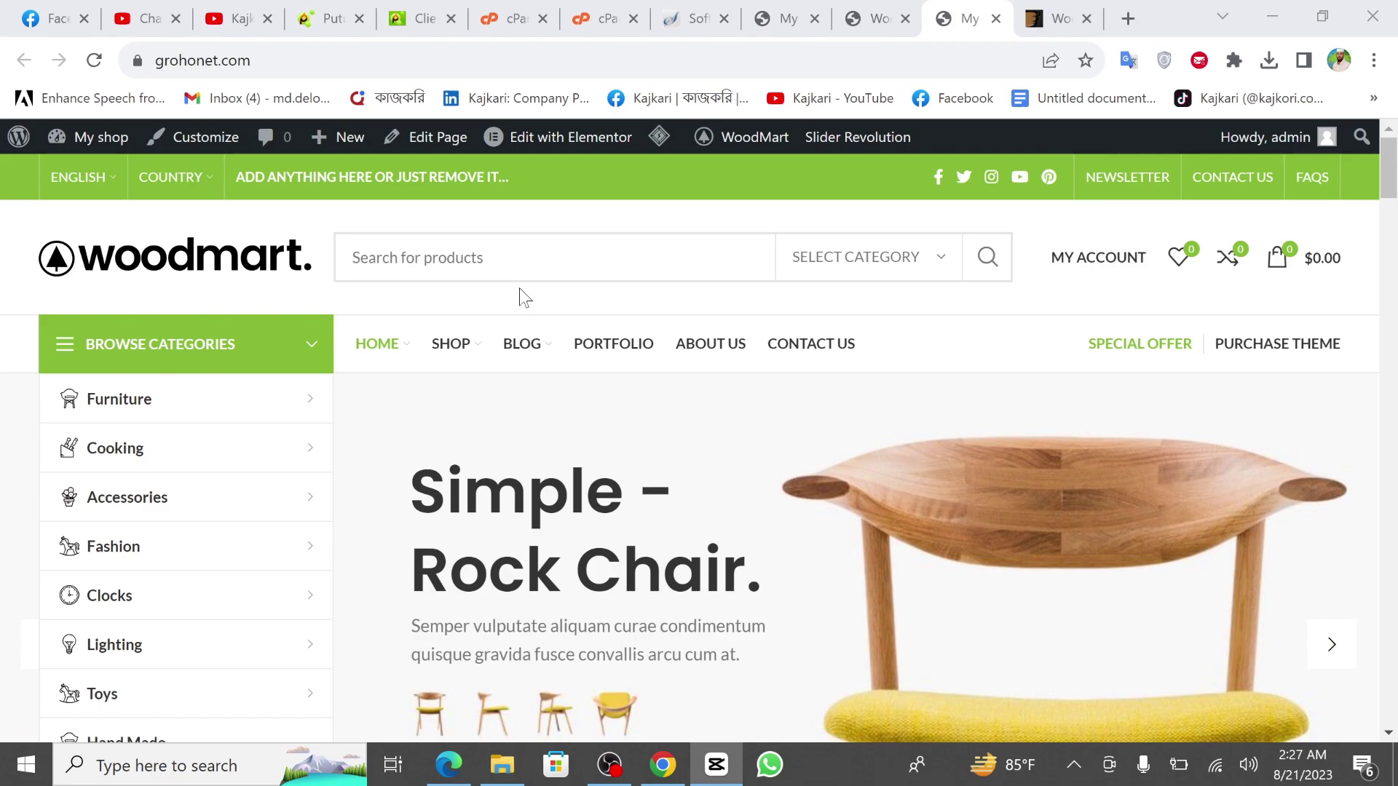
pyautogui.scroll(-20, 521, 297)
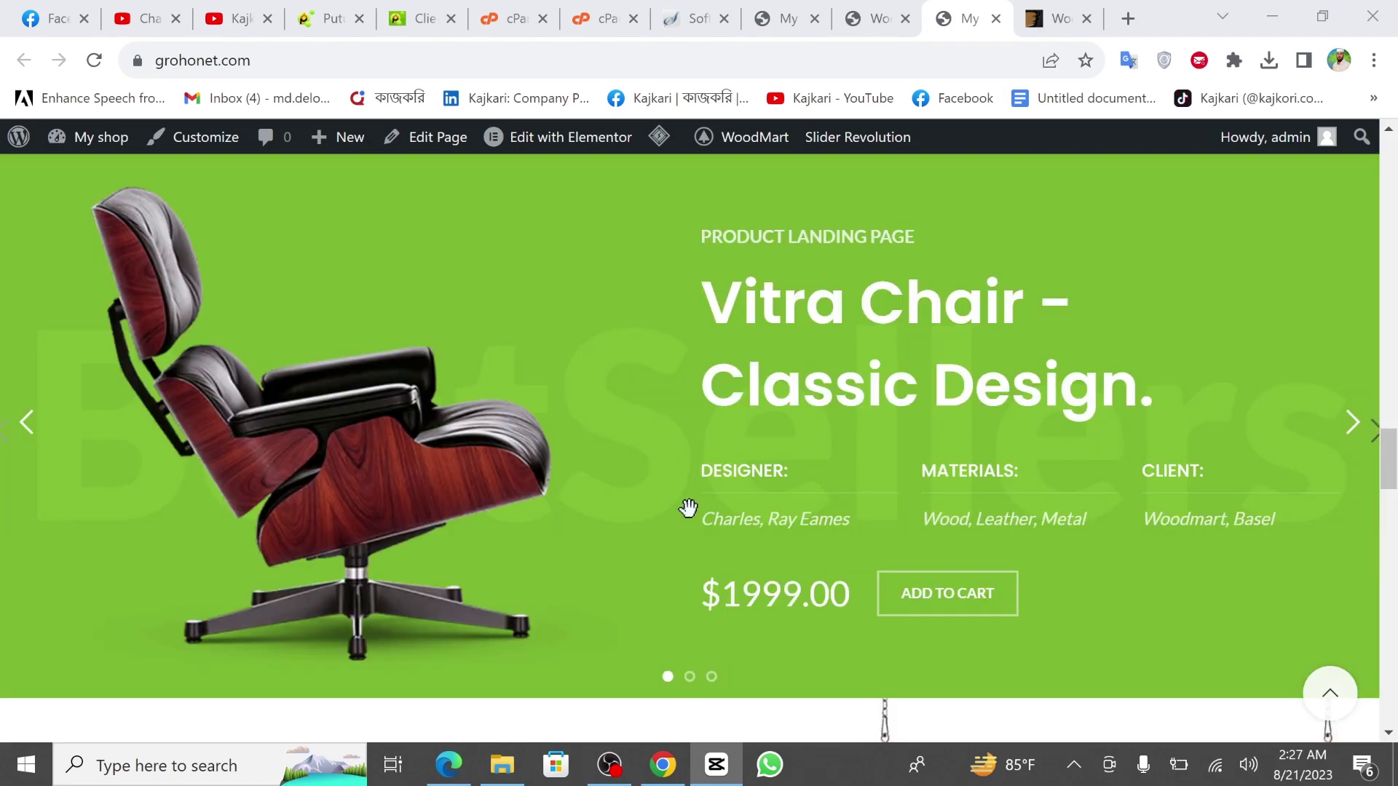
pyautogui.scroll(-5, 688, 508)
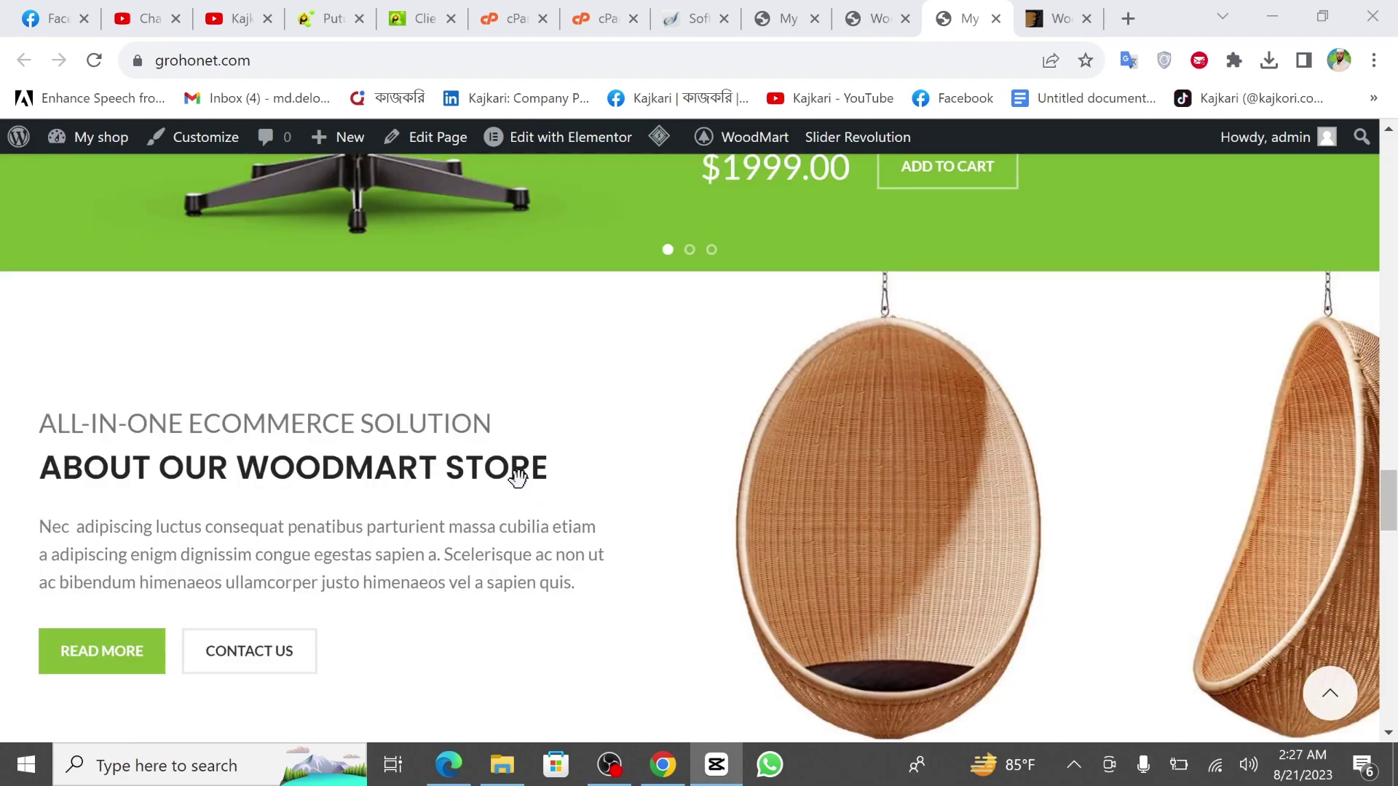
pyautogui.scroll(-10, 518, 477)
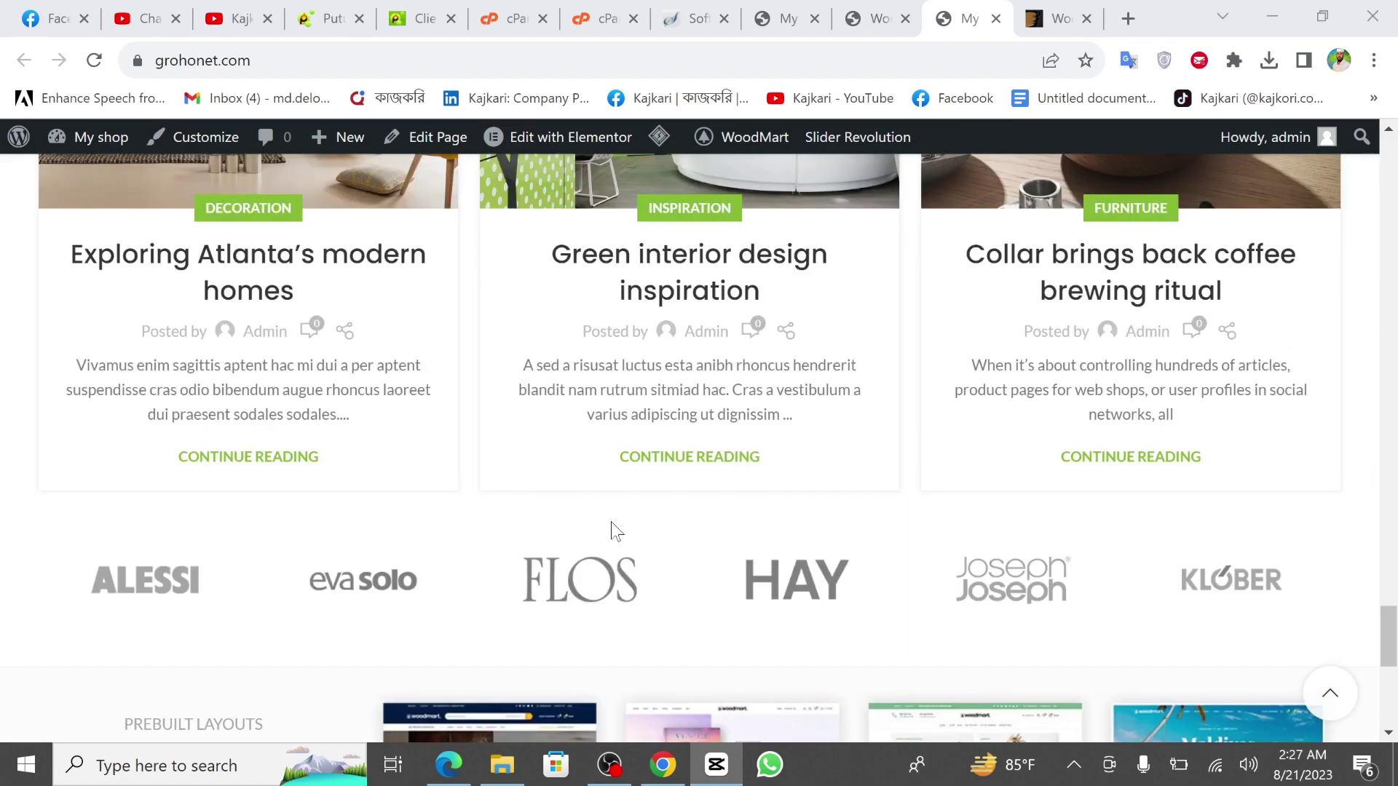
pyautogui.scroll(10, 612, 531)
pyautogui.click(879, 20)
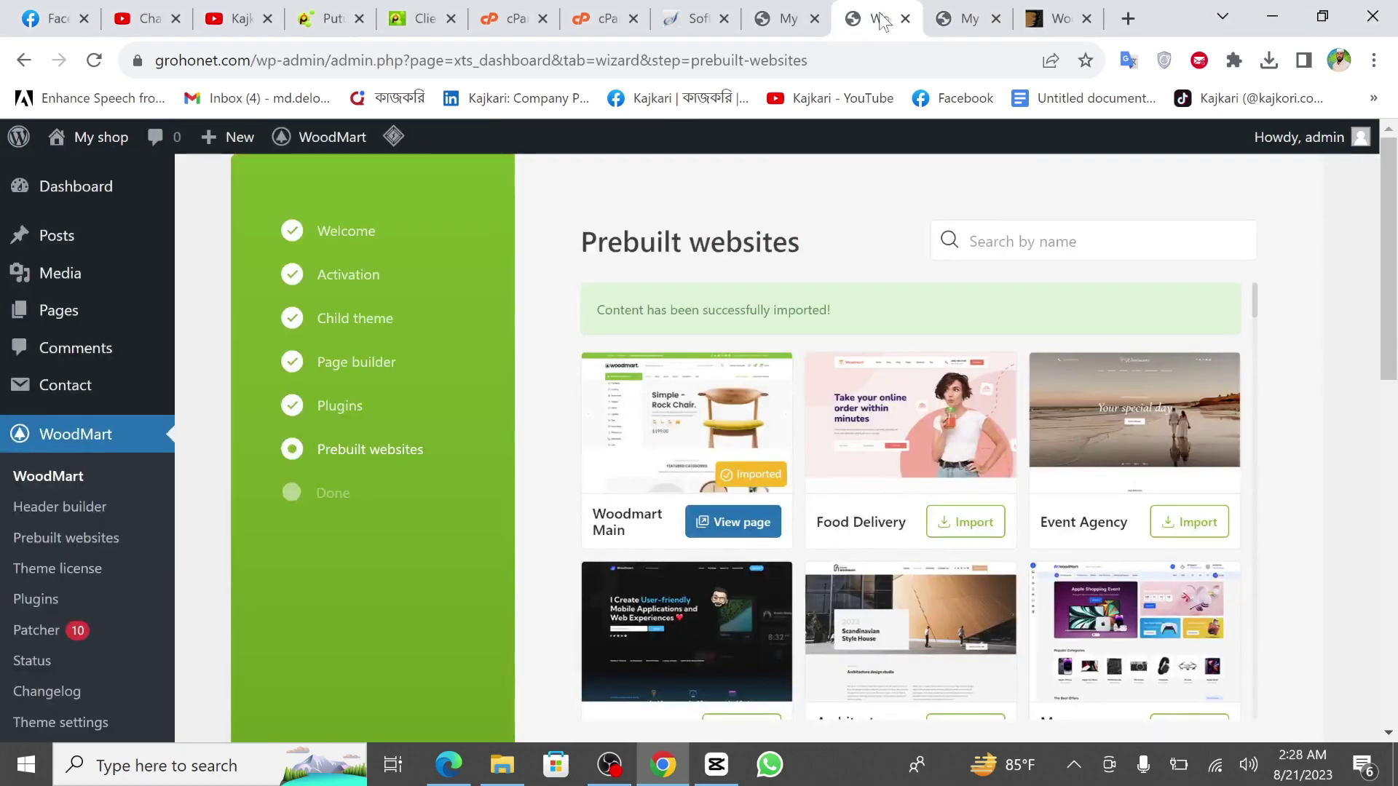
# Open the Dashboard and look over the welcome panel, WooCommerce setup widget and recent comments.
pyautogui.click(51, 187)
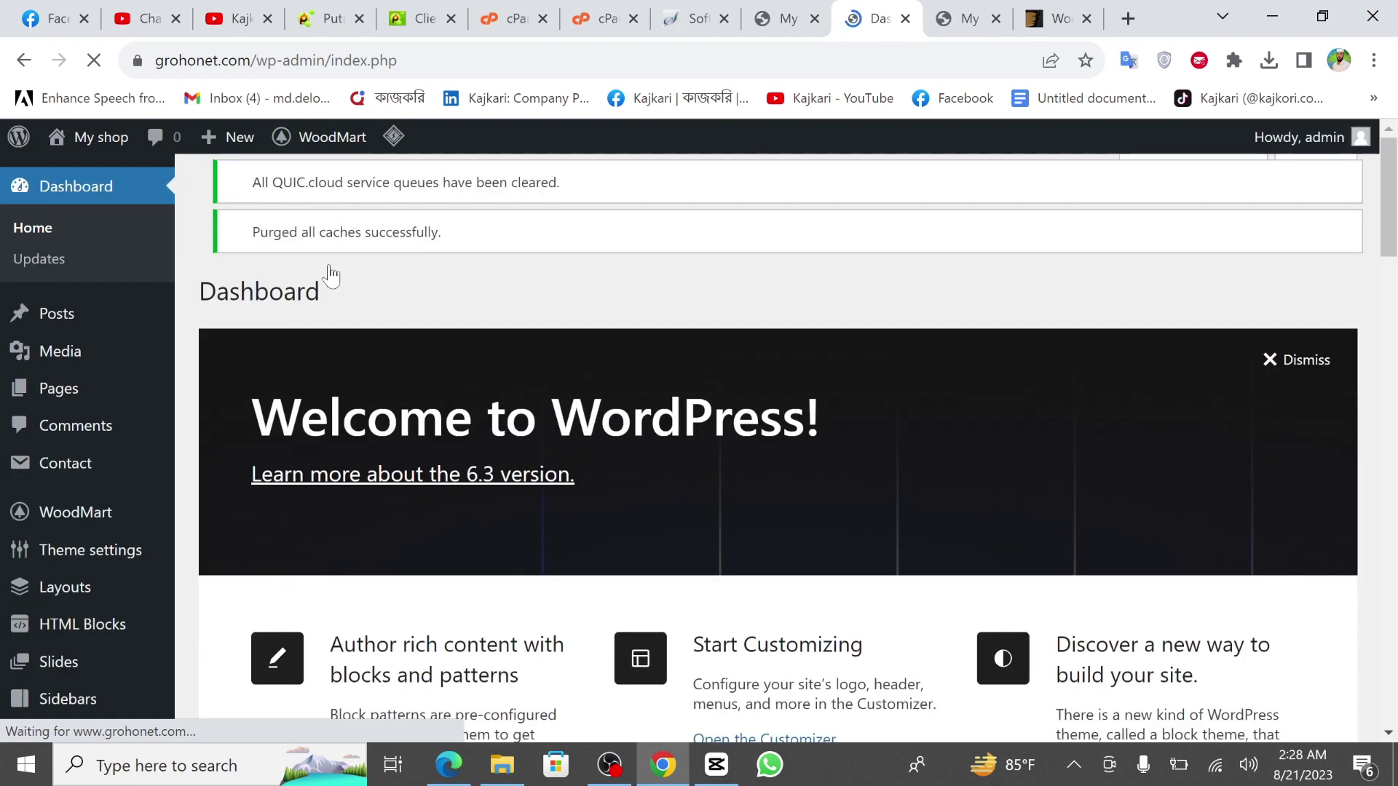
pyautogui.scroll(-8, 456, 501)
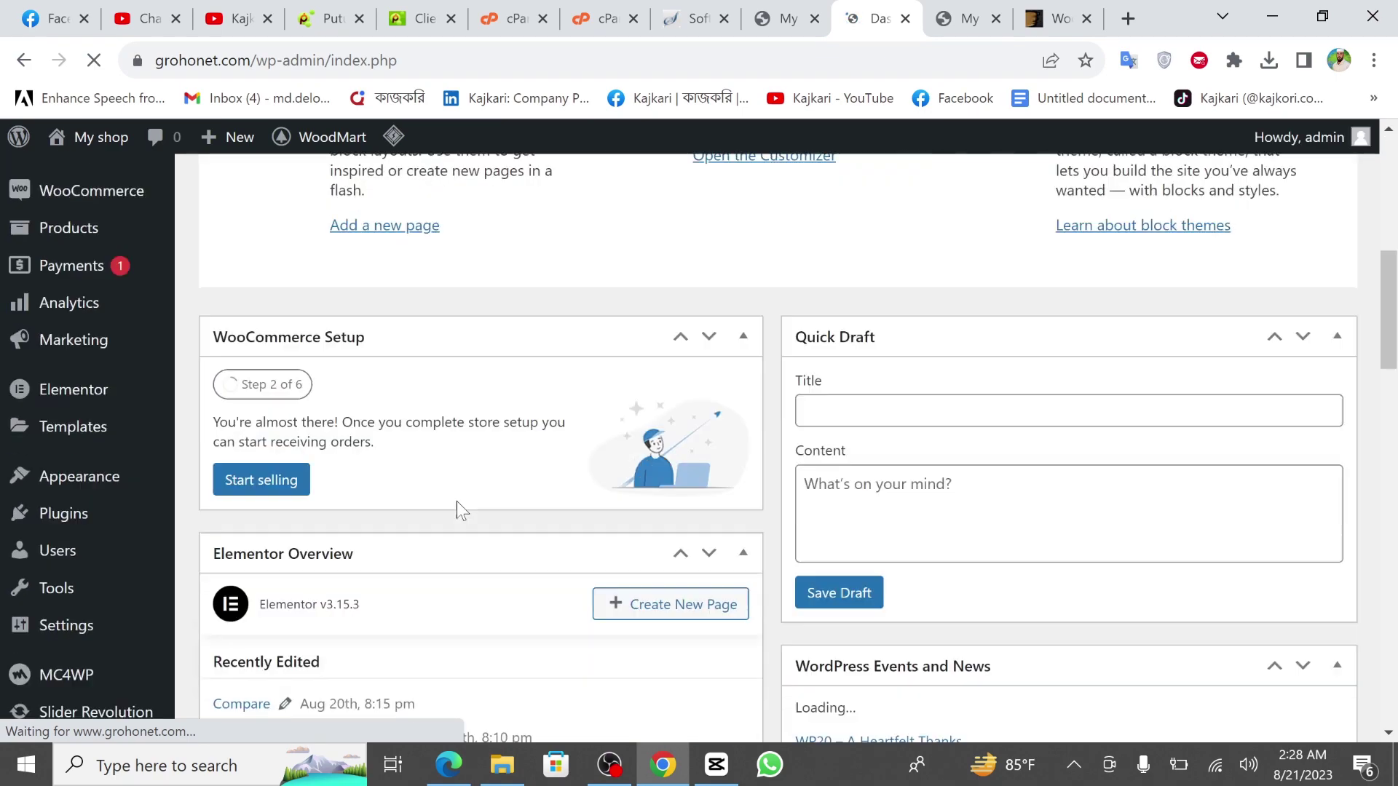
pyautogui.scroll(6, 457, 501)
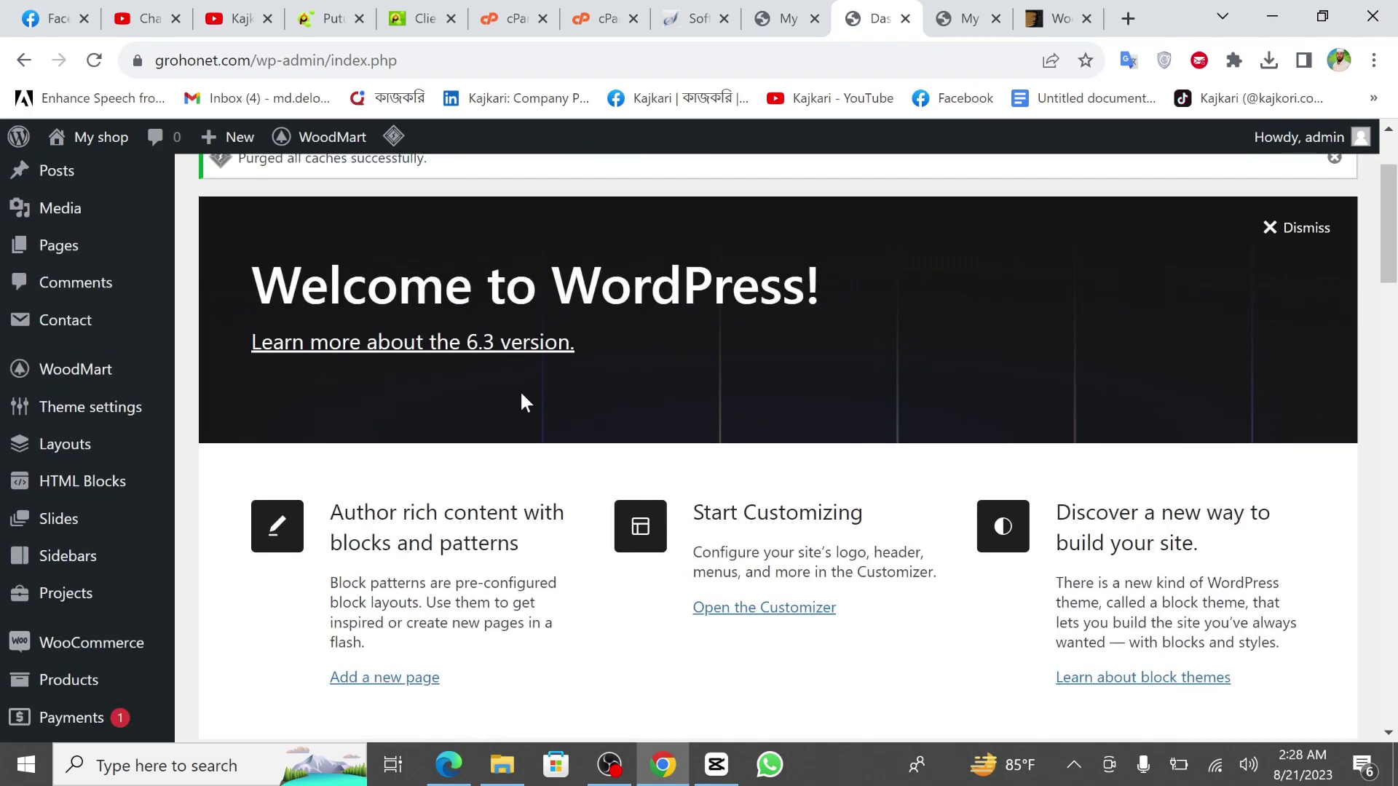
pyautogui.scroll(2, 521, 394)
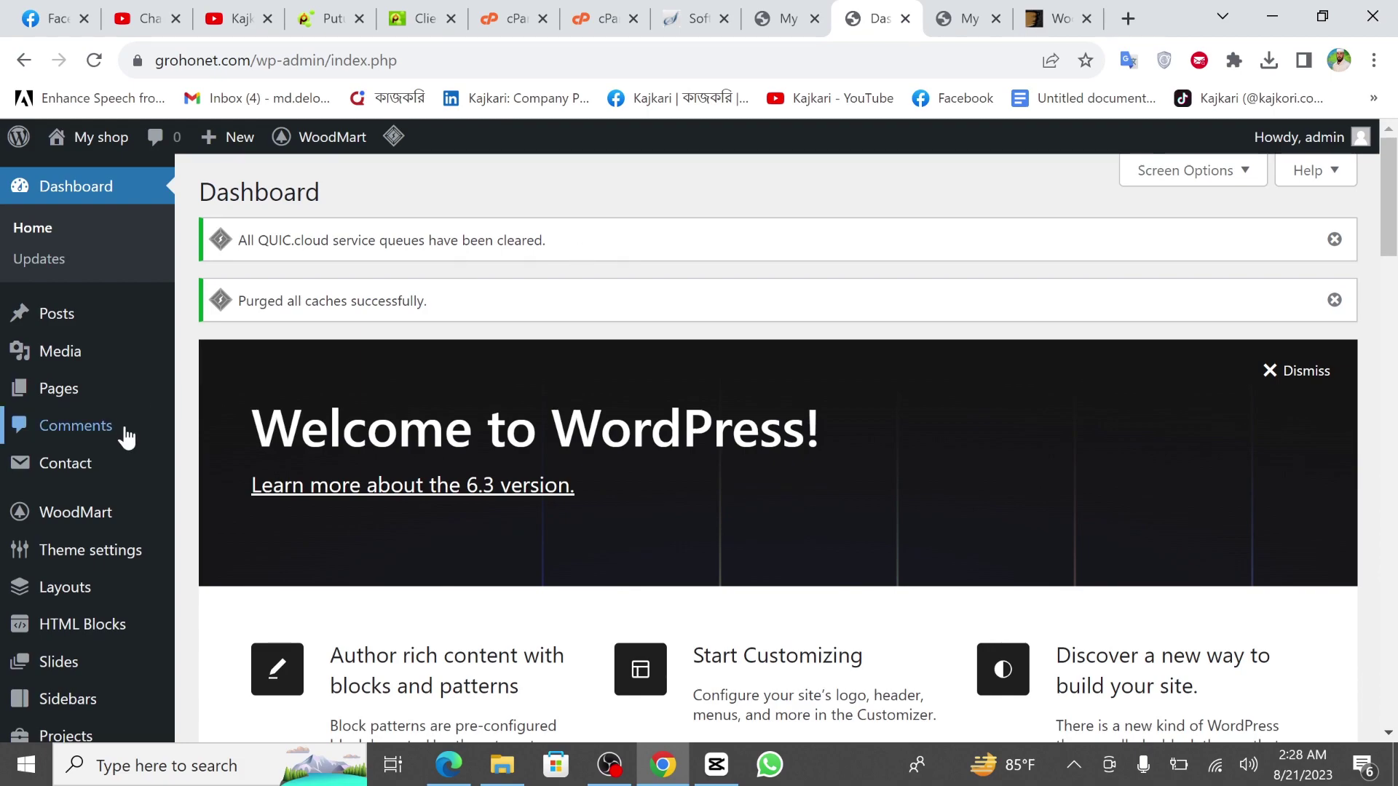
pyautogui.scroll(-2, 116, 444)
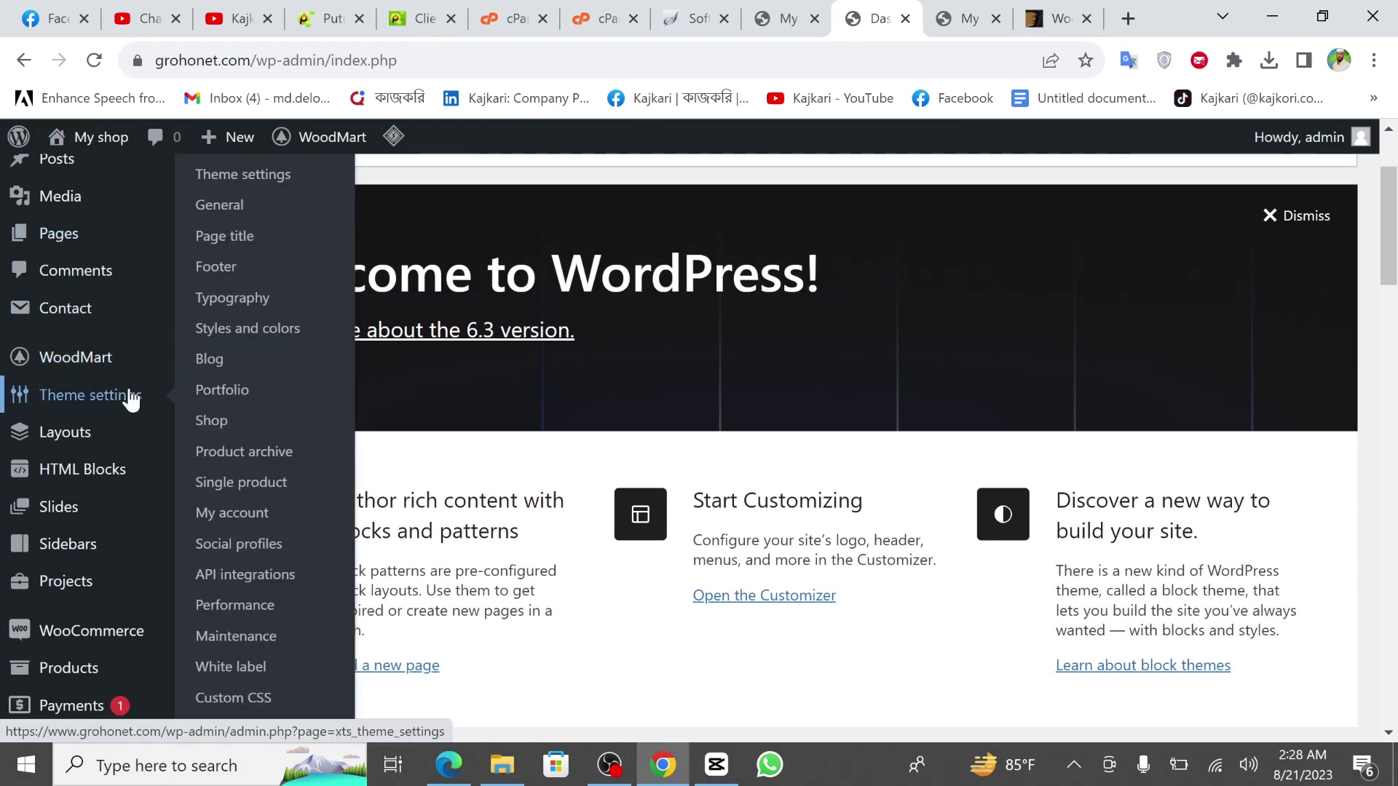
pyautogui.scroll(-1, 125, 396)
pyautogui.moveTo(89, 424)
pyautogui.scroll(-1, 89, 424)
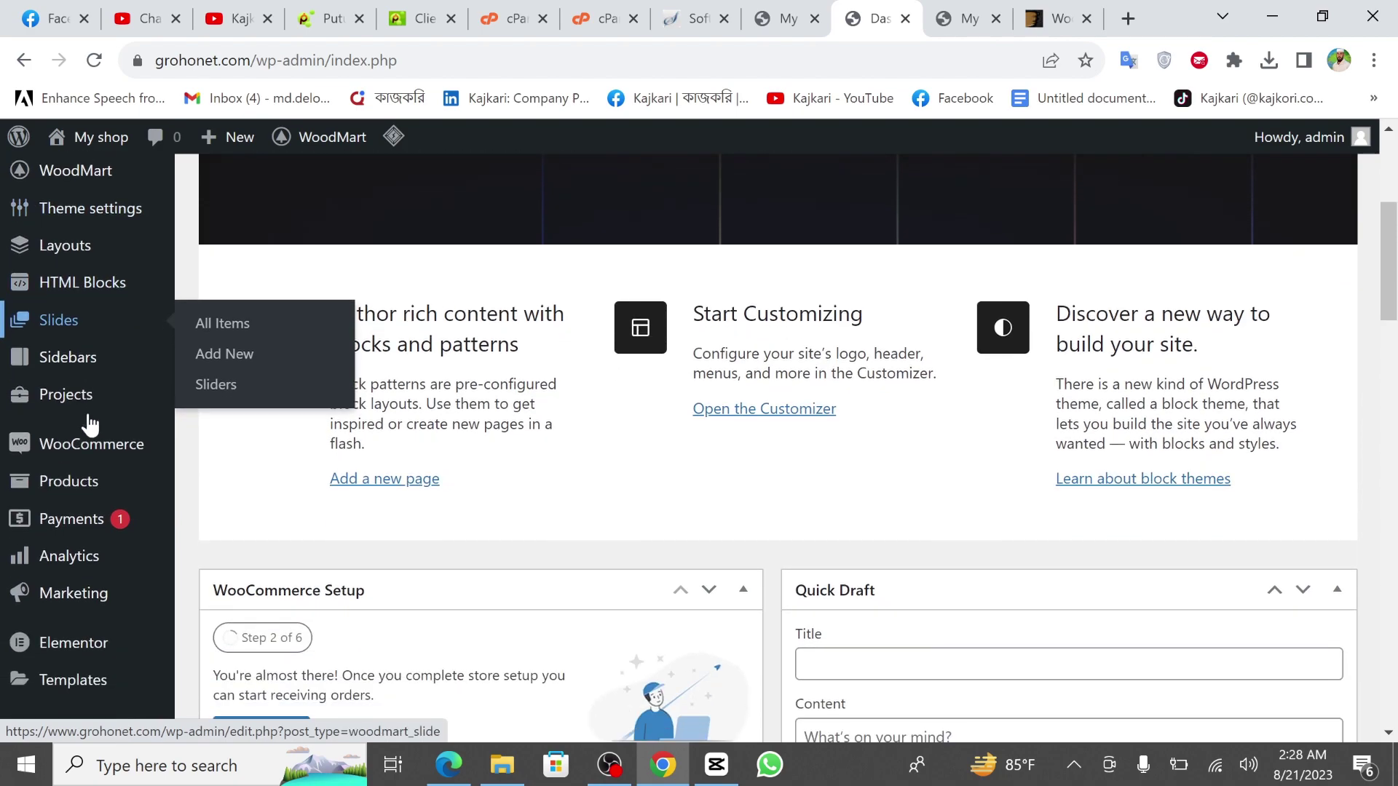
pyautogui.scroll(2, 87, 415)
pyautogui.scroll(3, 86, 415)
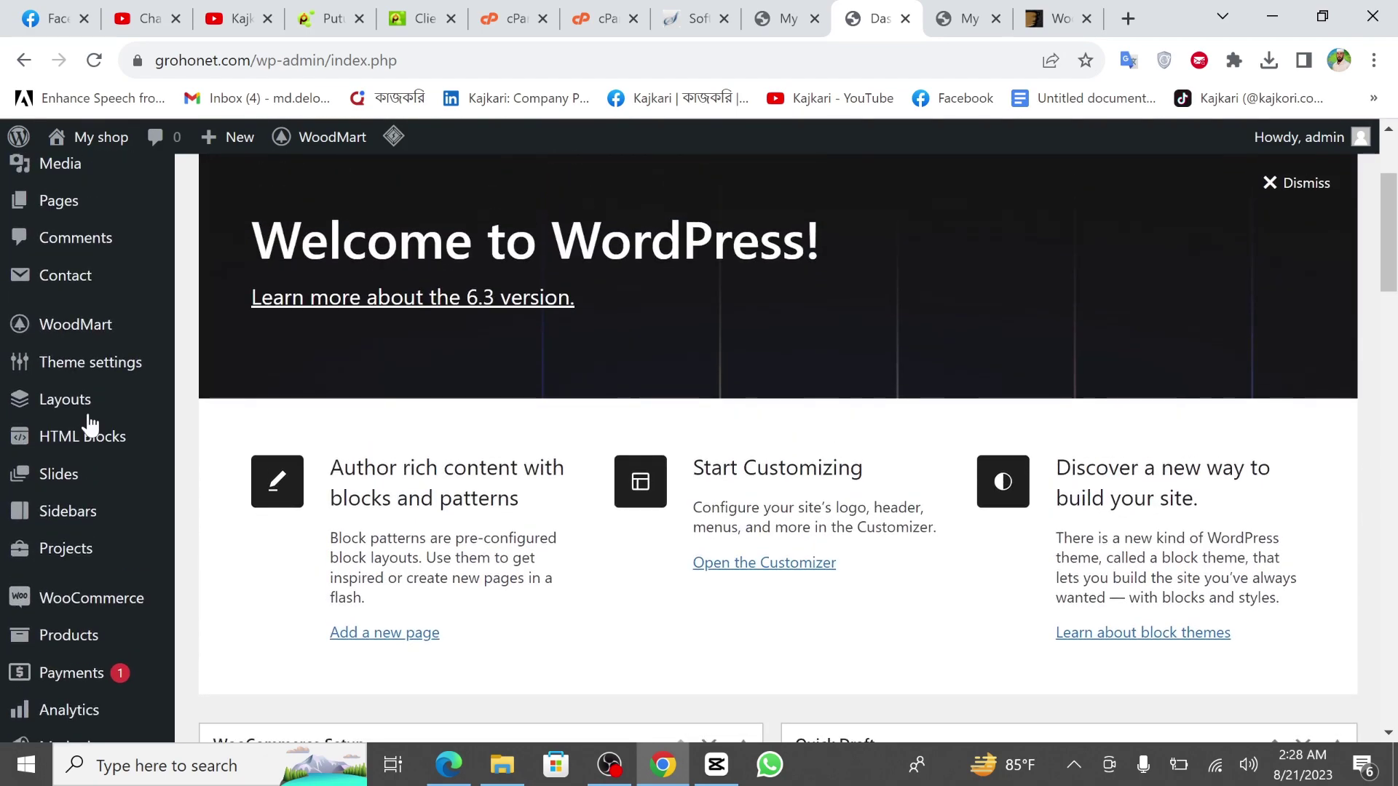
pyautogui.moveTo(55, 320)
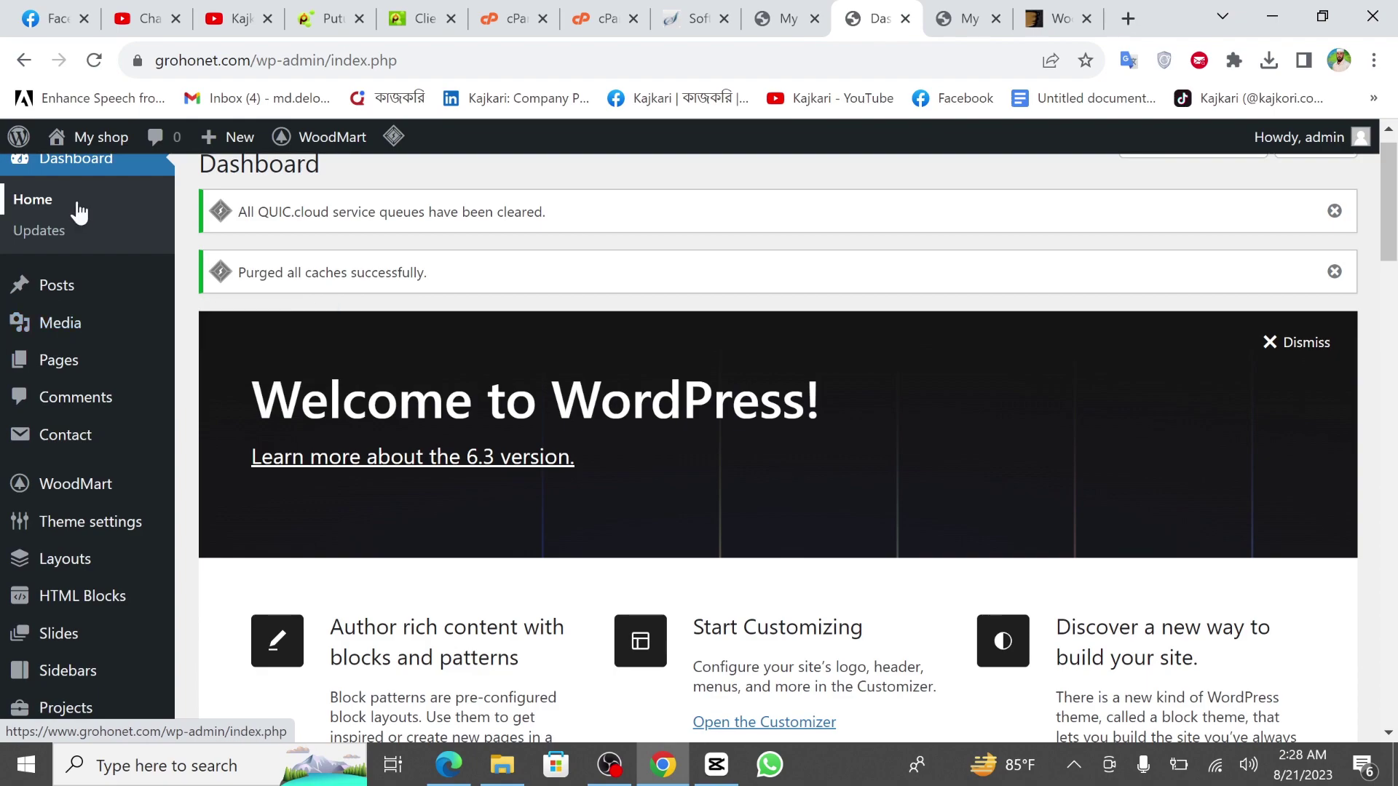
pyautogui.scroll(1, 75, 209)
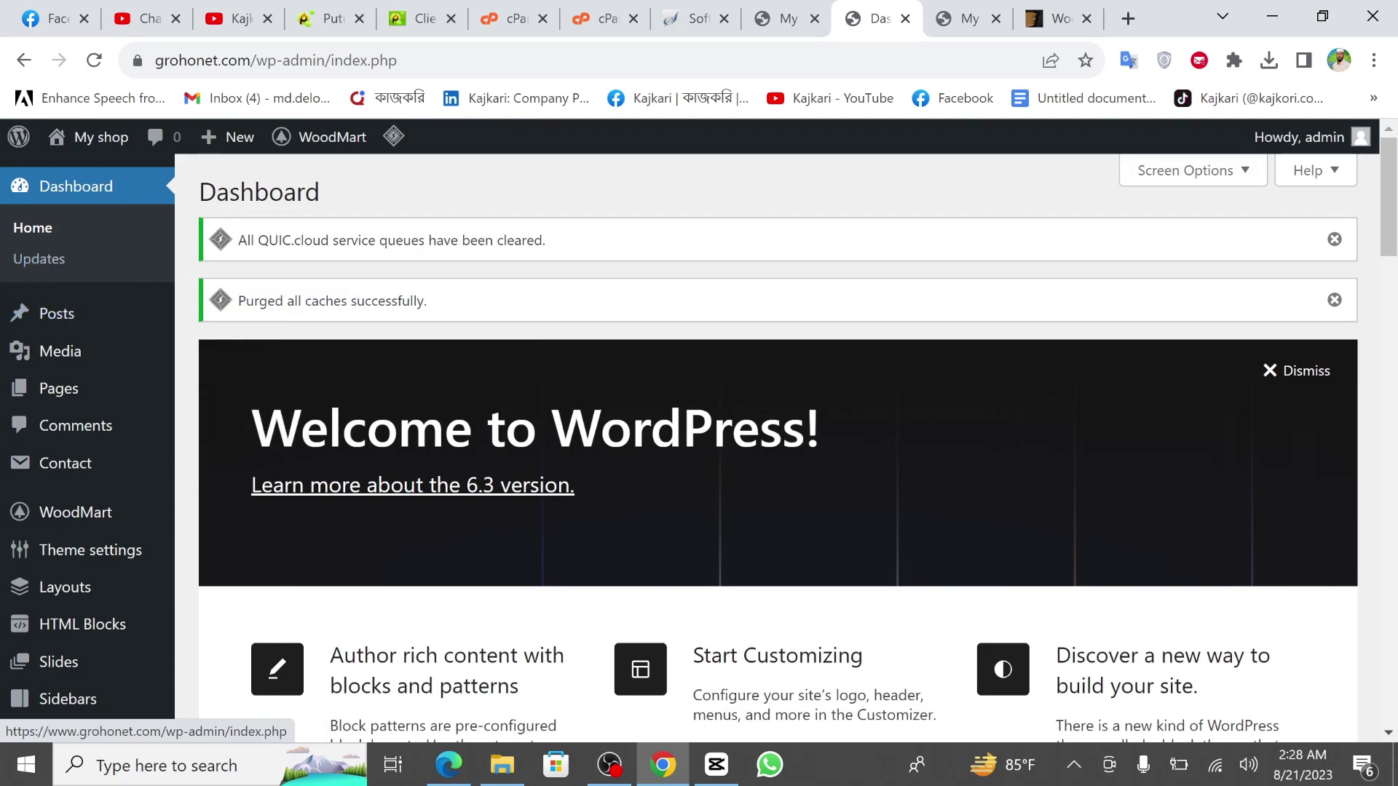
pyautogui.scroll(-20, 524, 437)
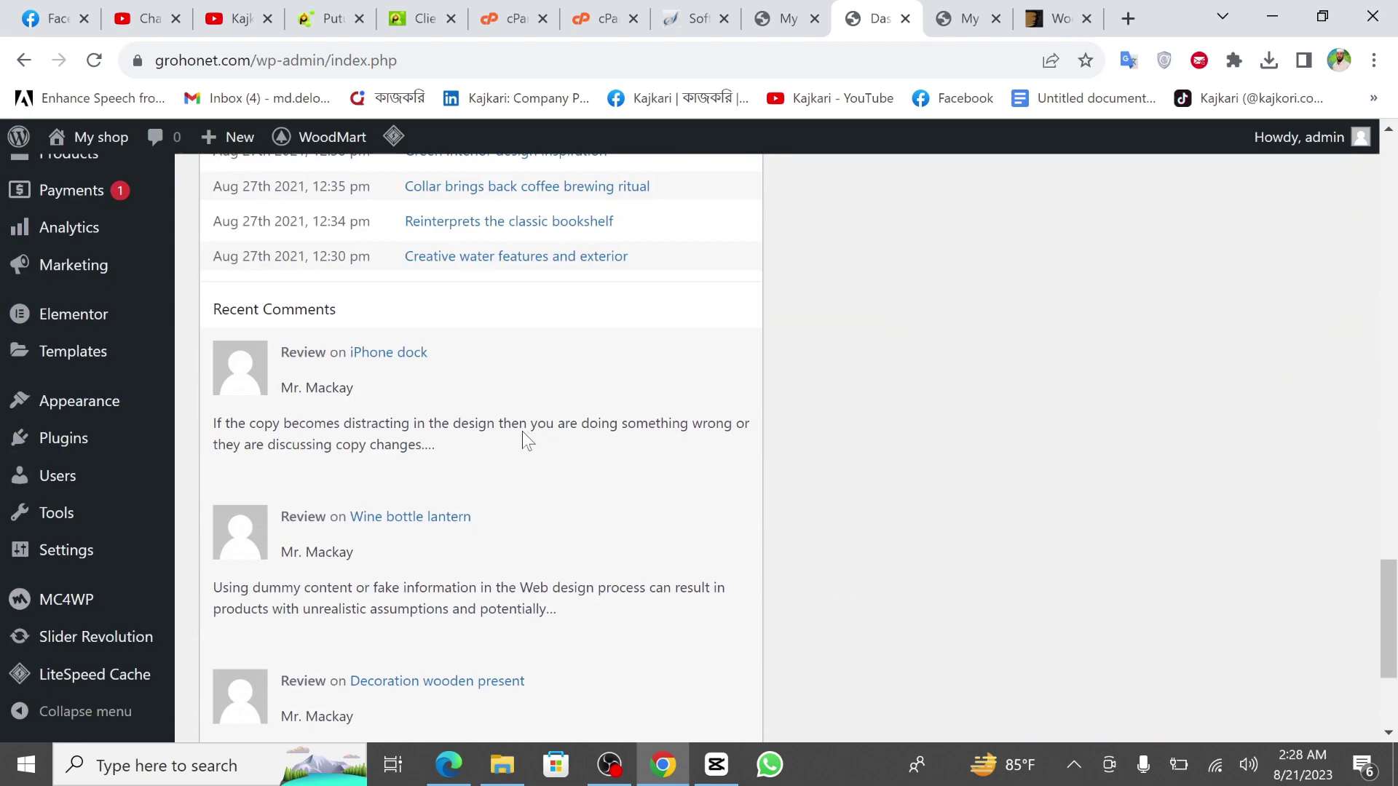
pyautogui.scroll(15, 521, 430)
# Open All Posts and look over the imported demo blog posts.
pyautogui.click(67, 310)
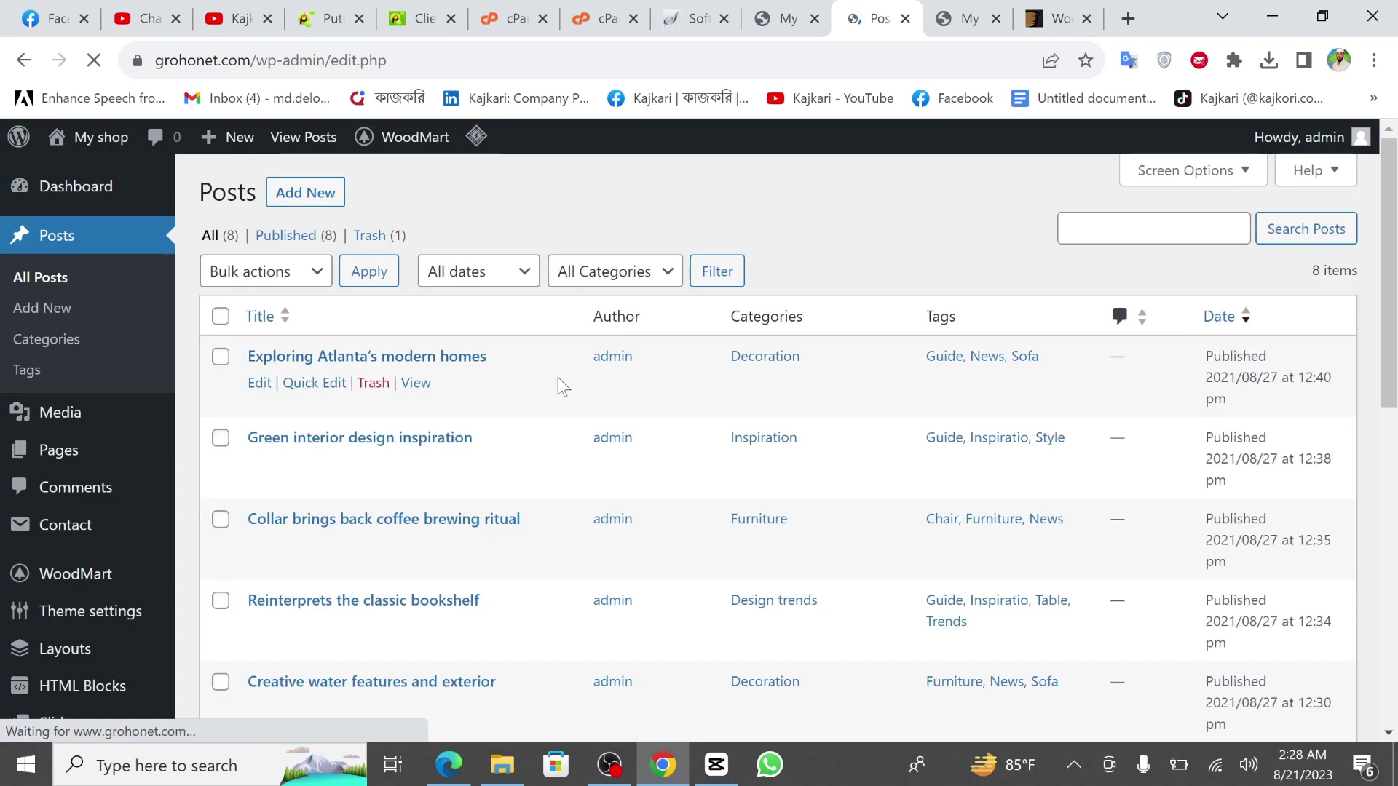
pyautogui.scroll(-3, 570, 565)
pyautogui.scroll(3, 575, 562)
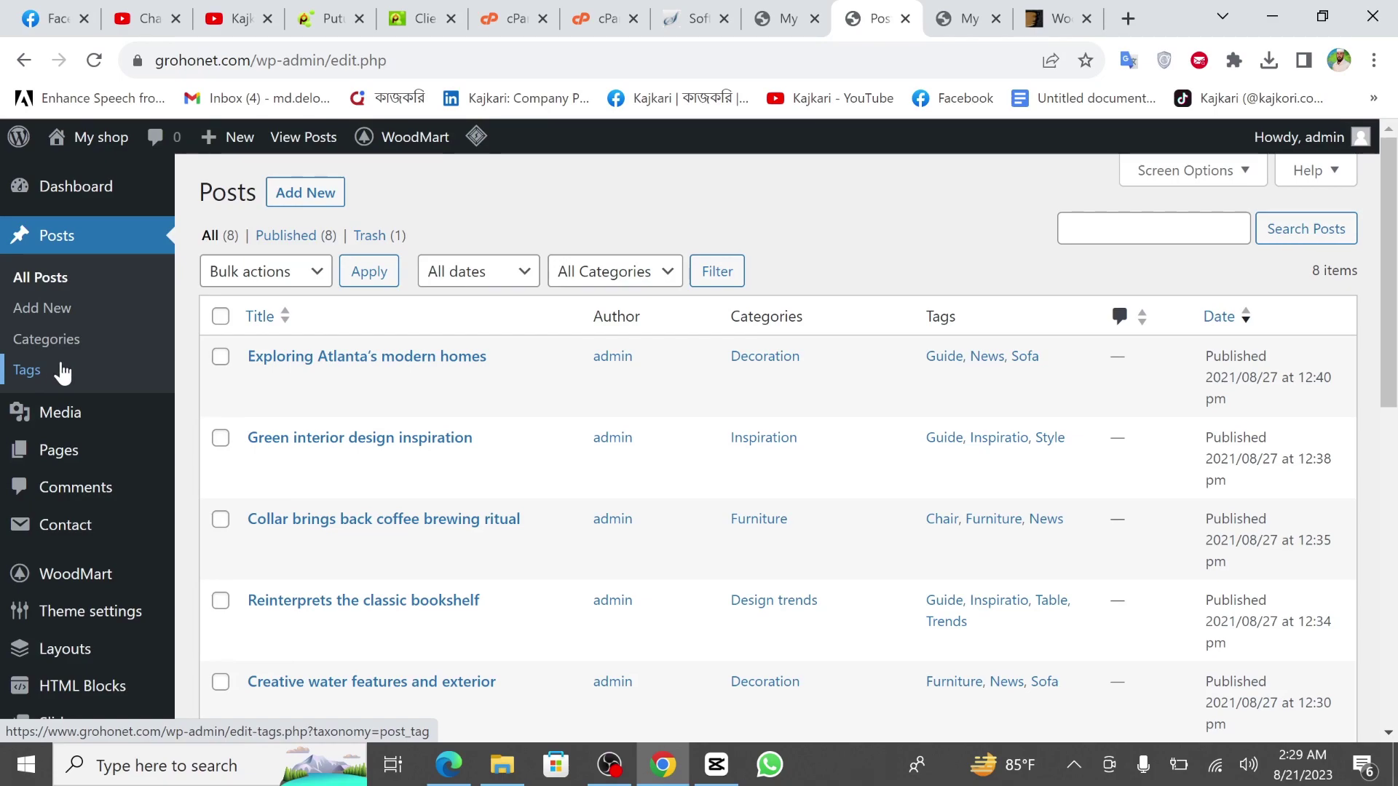
pyautogui.scroll(-1, 63, 373)
# Open Pages and browse the 14 imported pages, including About us, Cart, Checkout and Shop.
pyautogui.moveTo(62, 391)
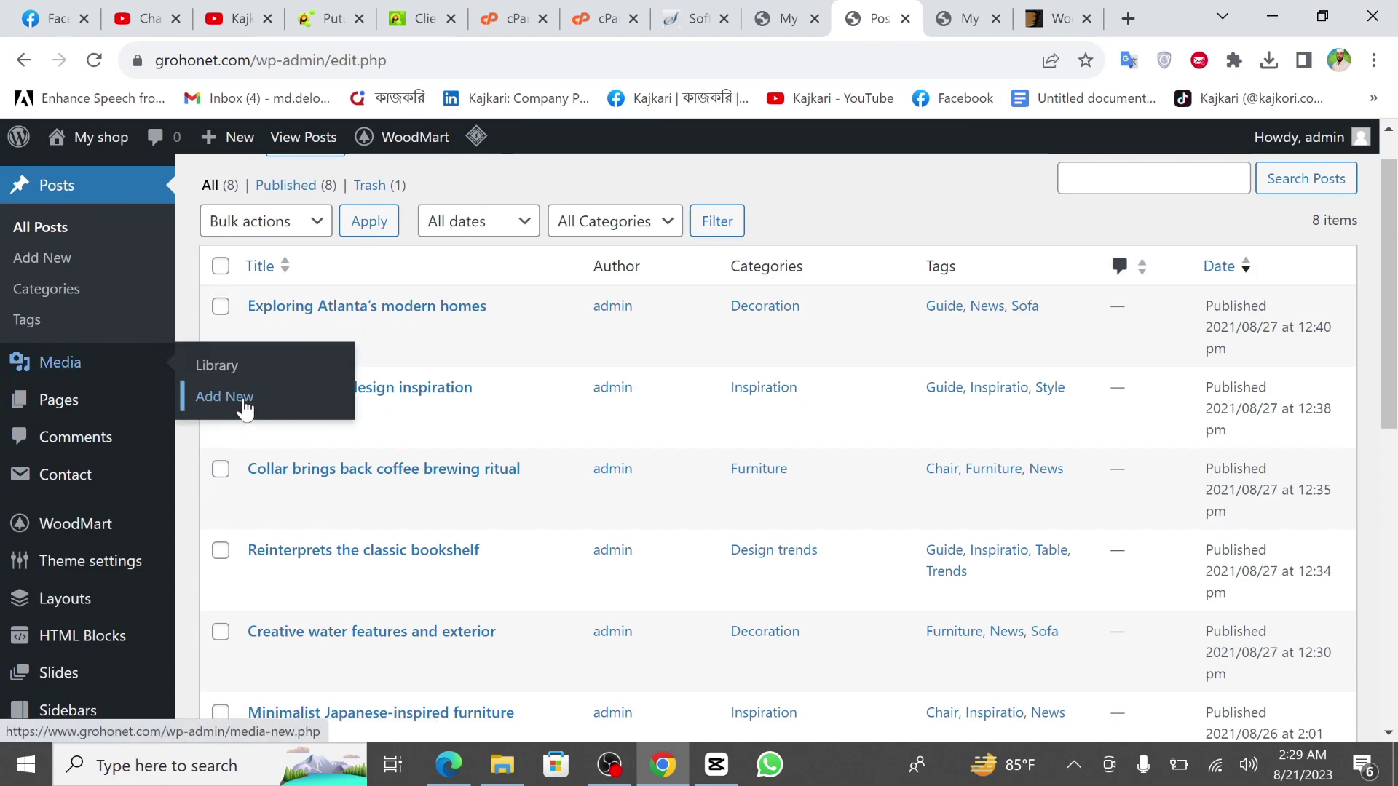
pyautogui.click(64, 405)
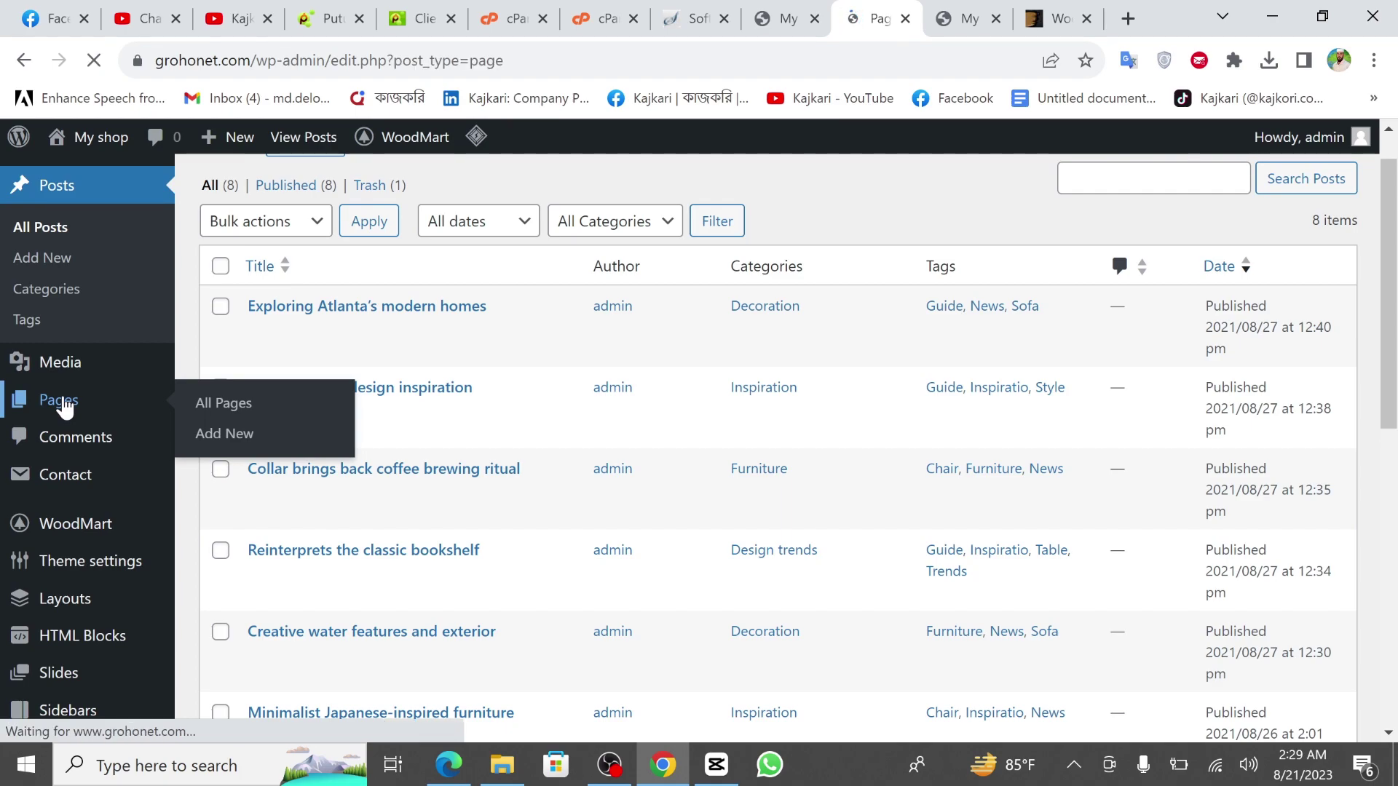
pyautogui.scroll(-1, 548, 466)
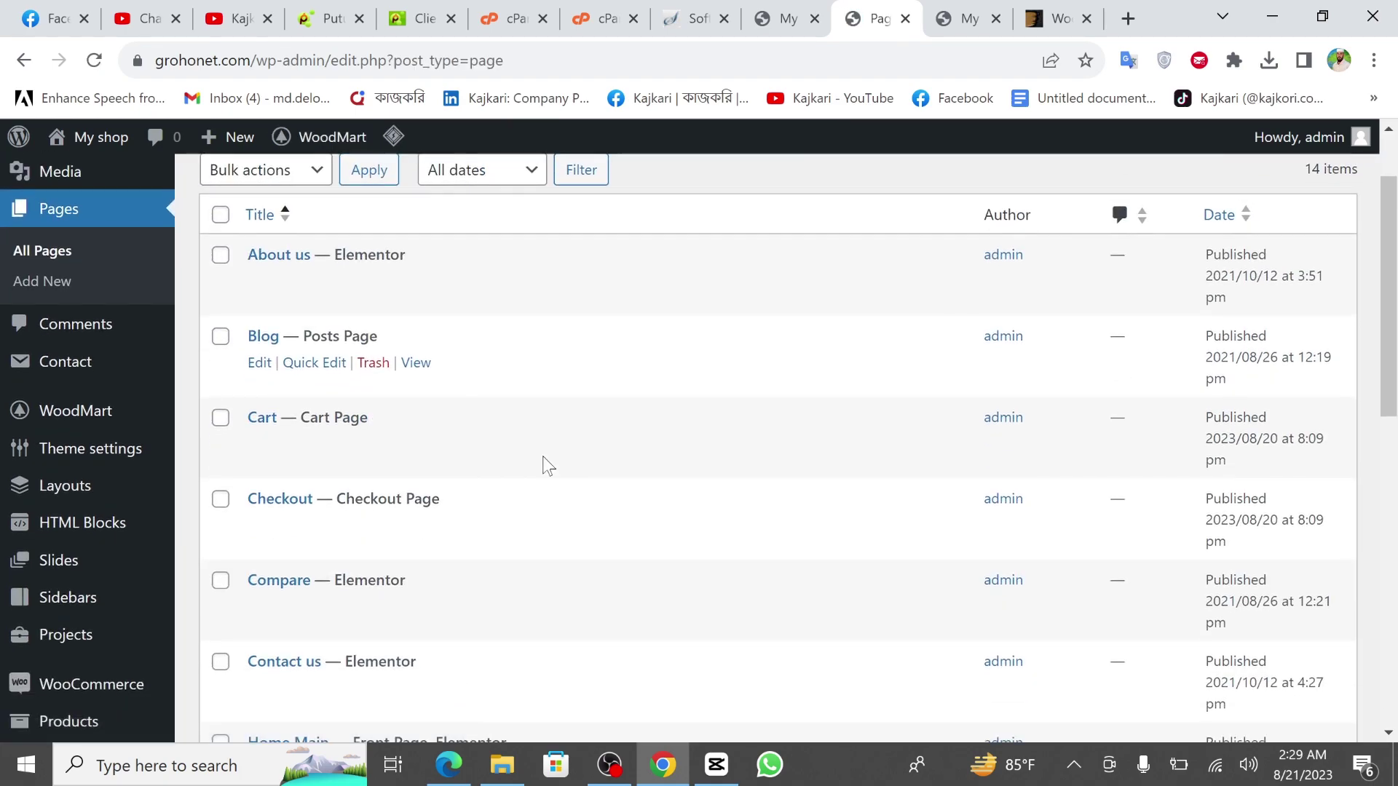
pyautogui.scroll(-10, 547, 466)
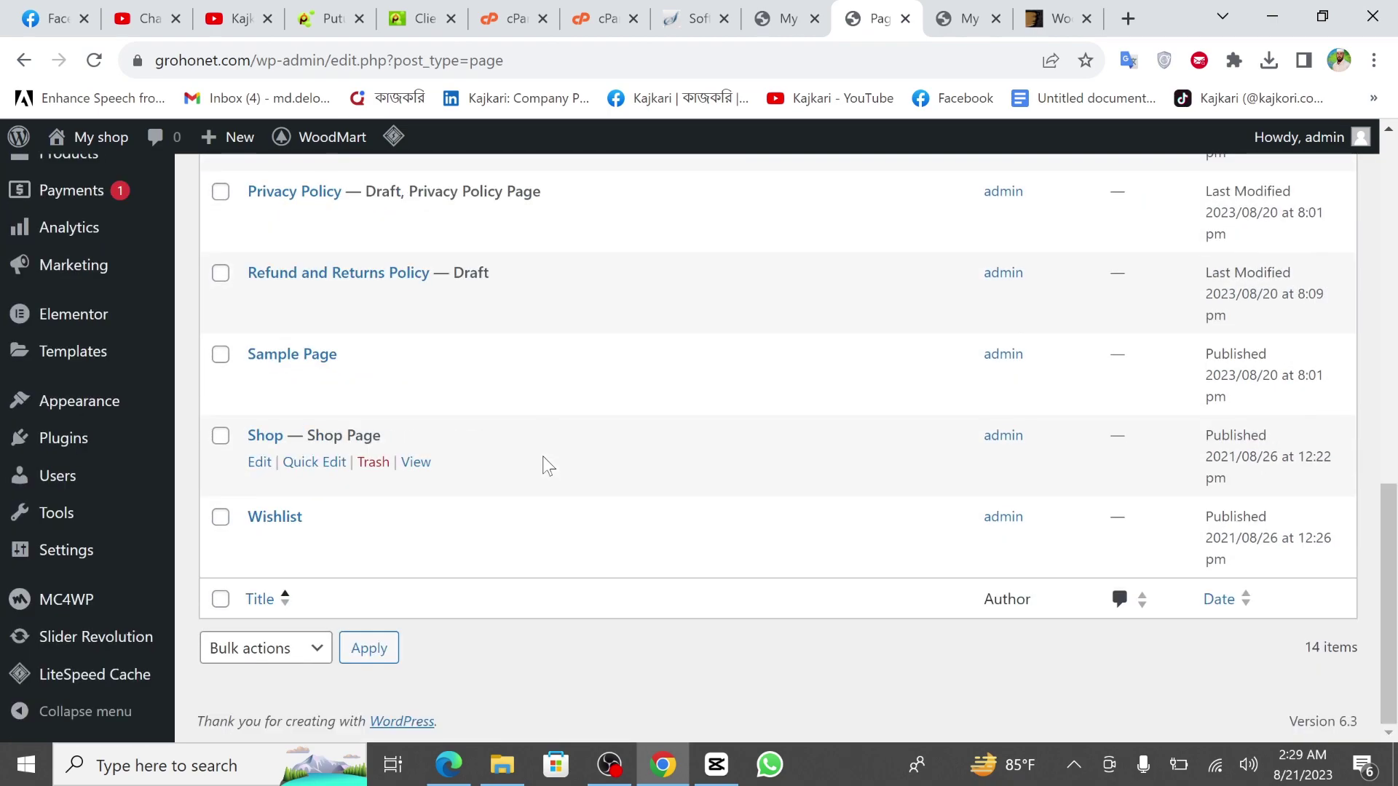
pyautogui.scroll(12, 547, 466)
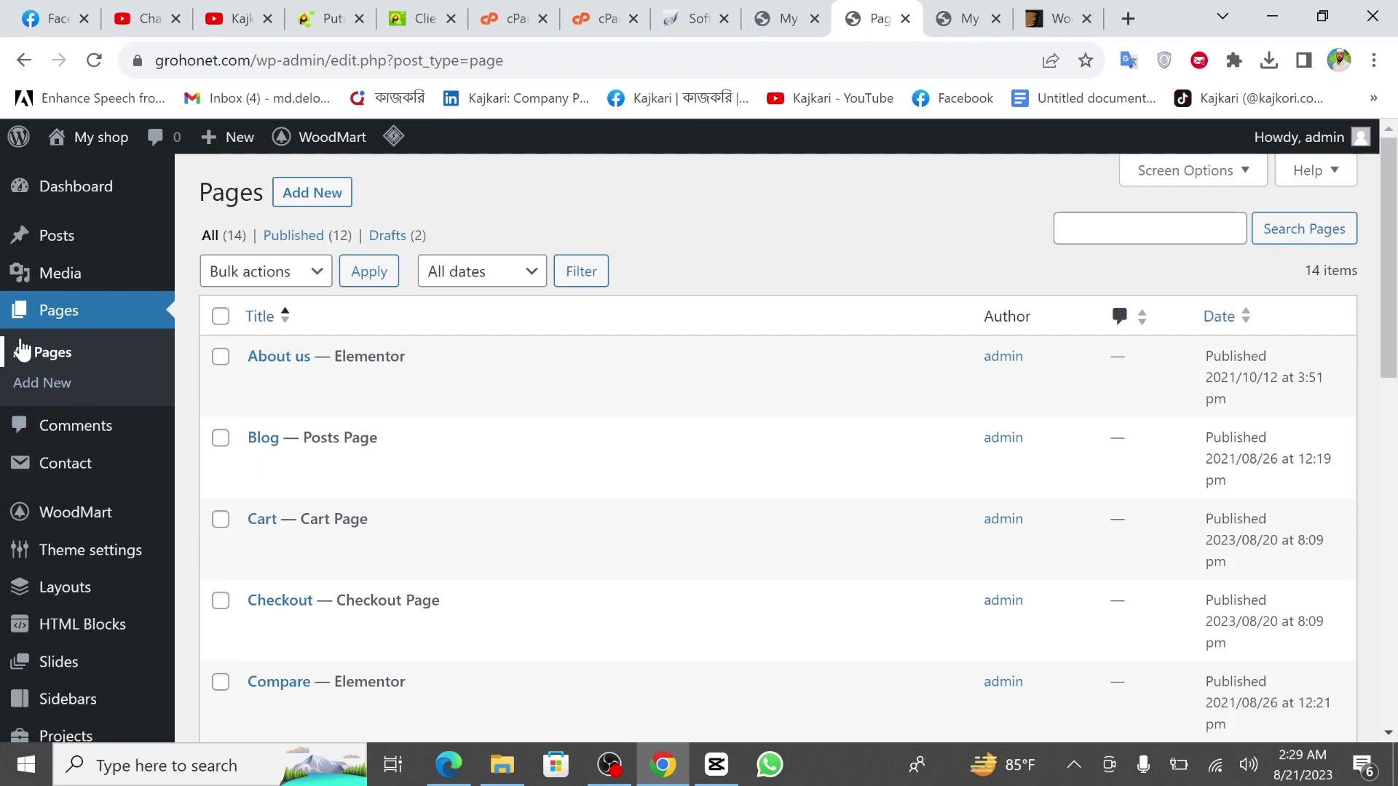
pyautogui.scroll(-3, 594, 505)
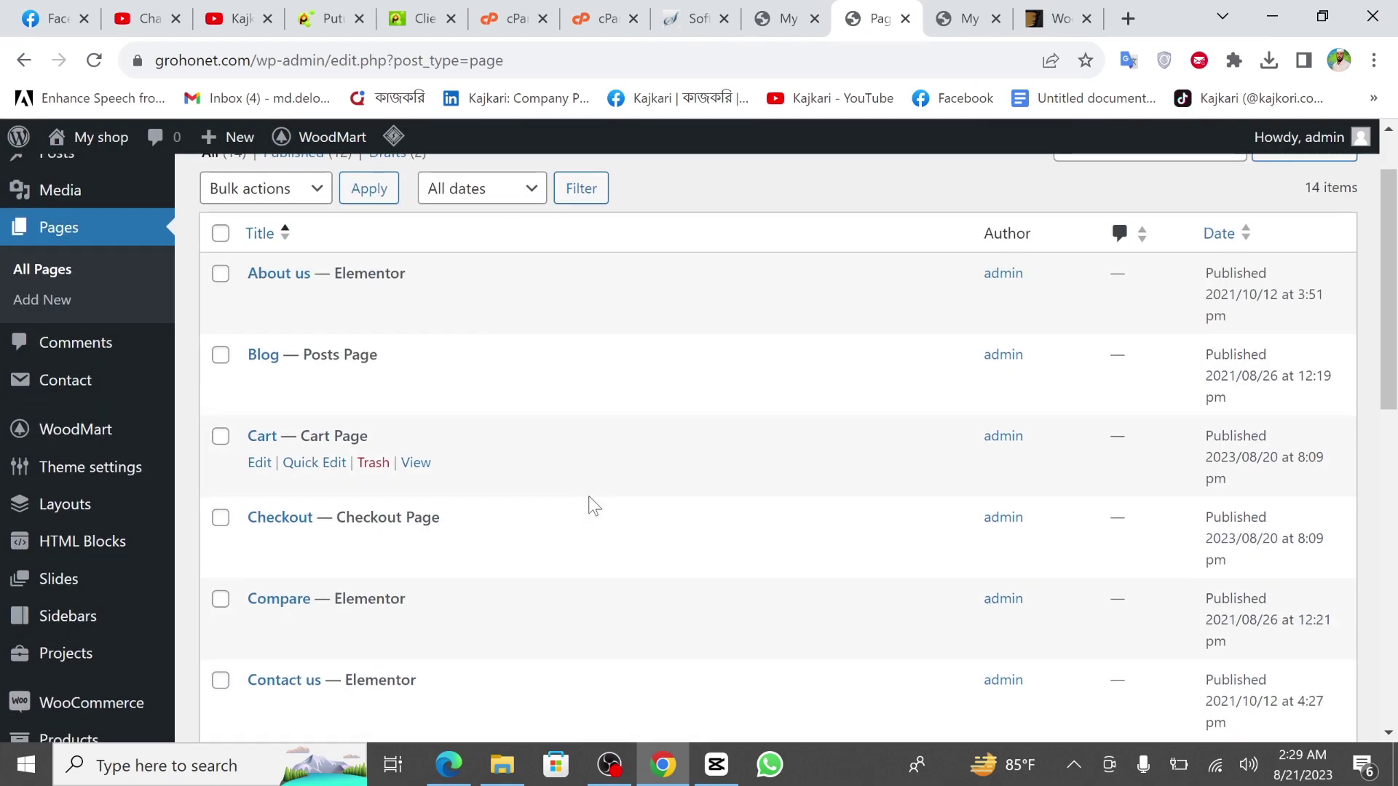
pyautogui.scroll(3, 614, 415)
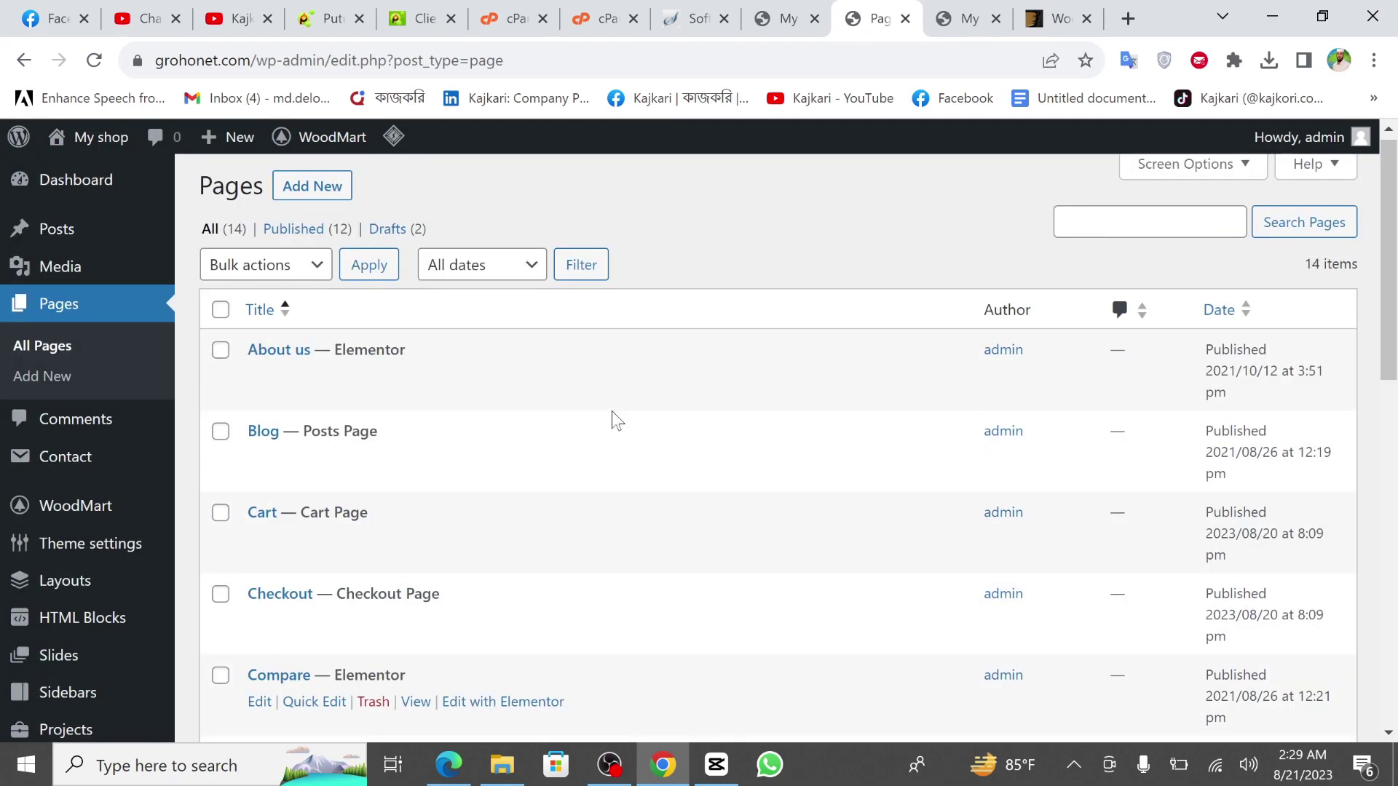
# Look over the Comments and Contact Forms lists, then reach the empty WoodMart Layouts page.
pyautogui.click(69, 443)
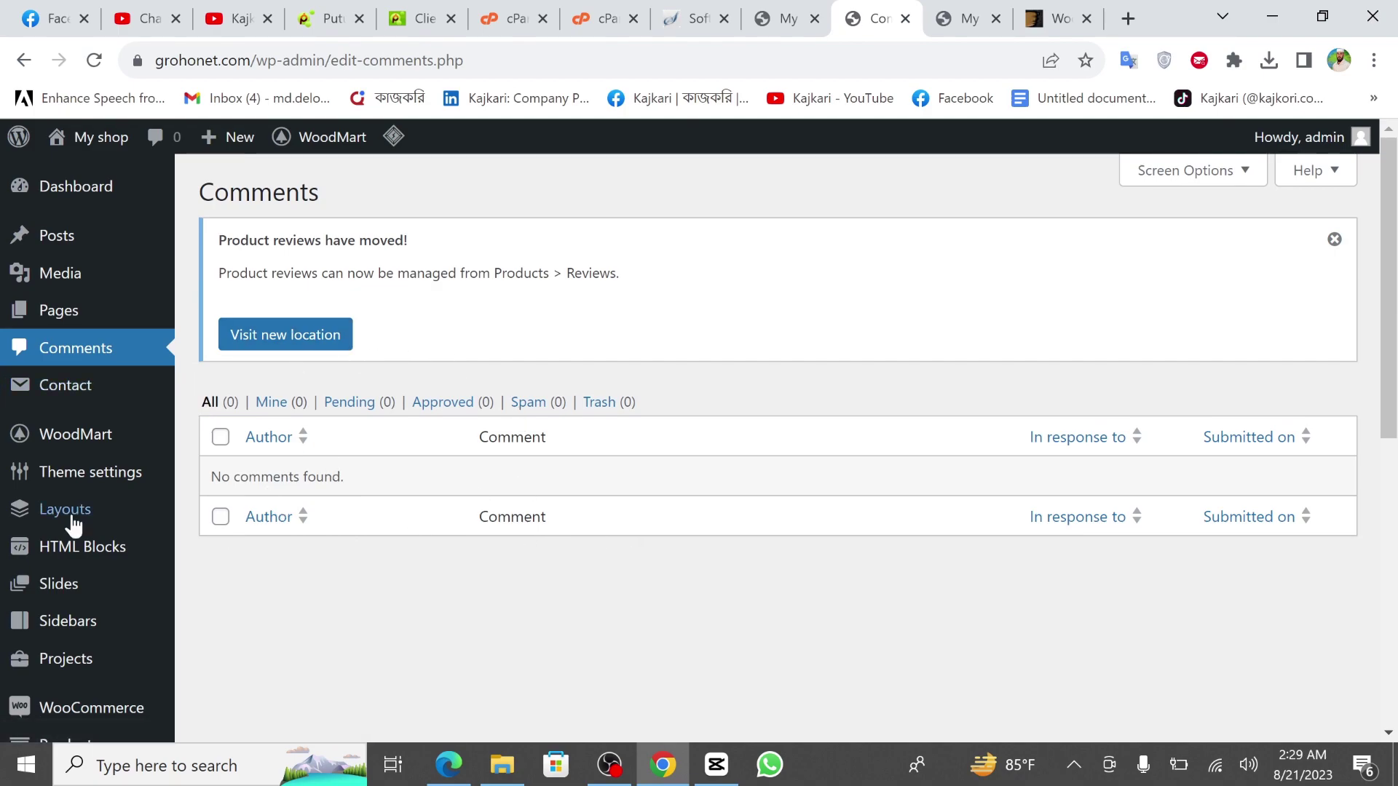
pyautogui.click(69, 397)
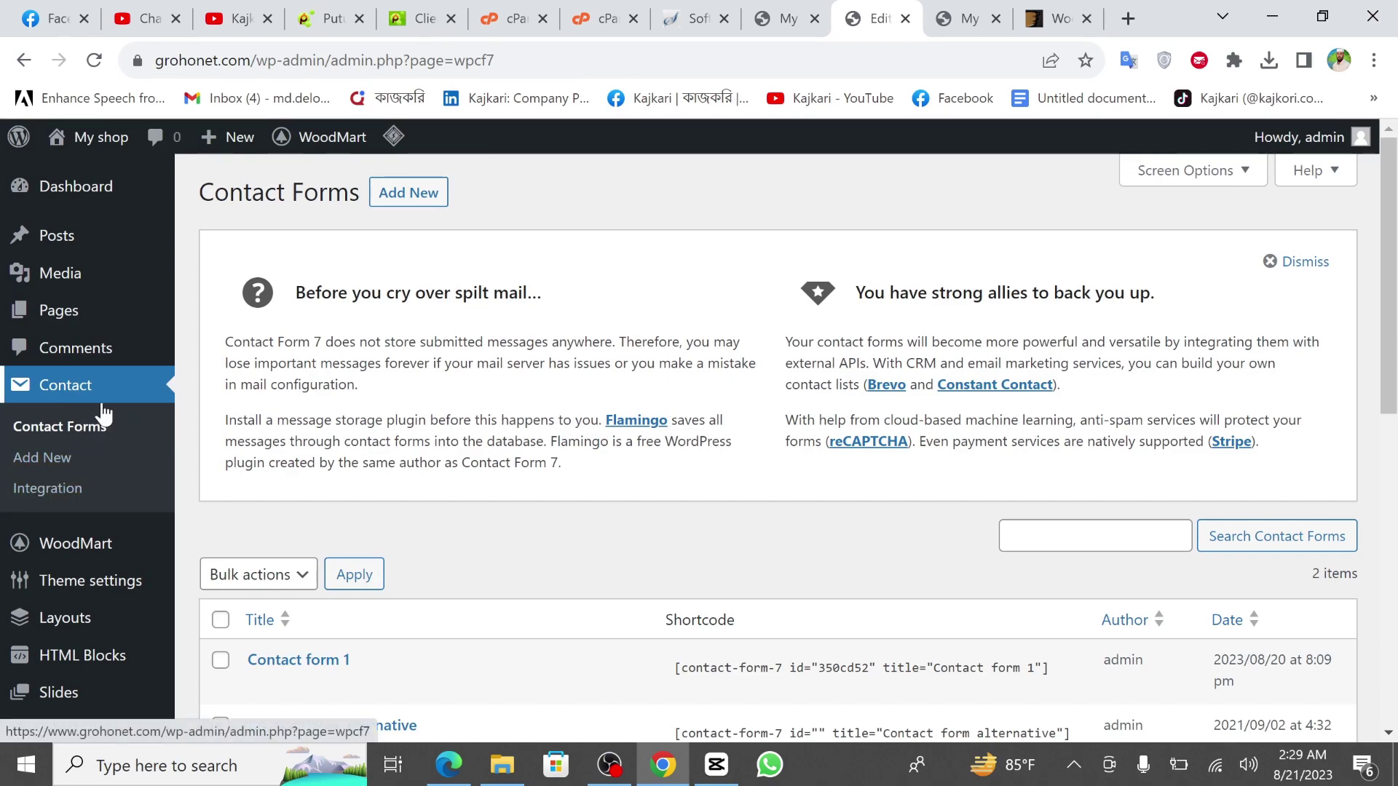
pyautogui.scroll(-2, 87, 495)
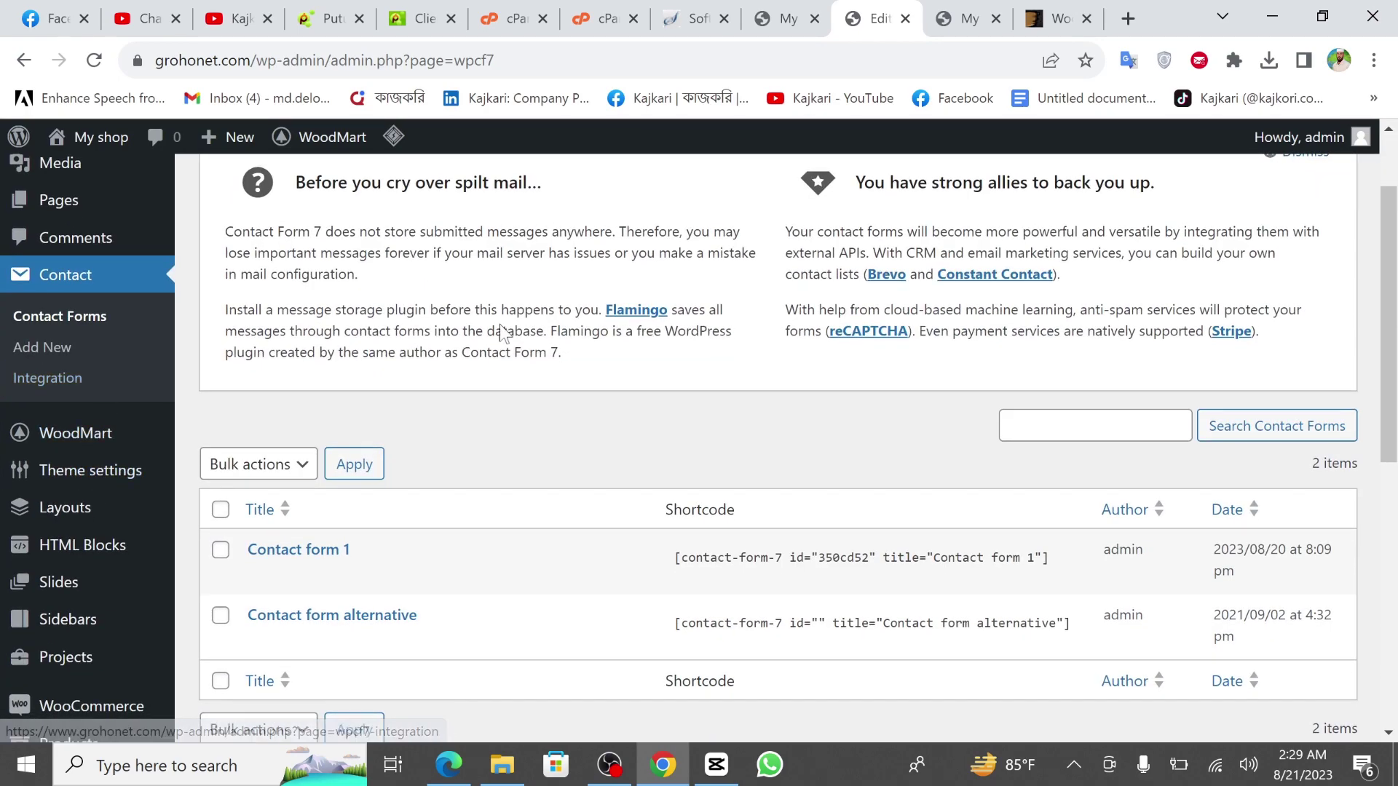
pyautogui.moveTo(115, 402)
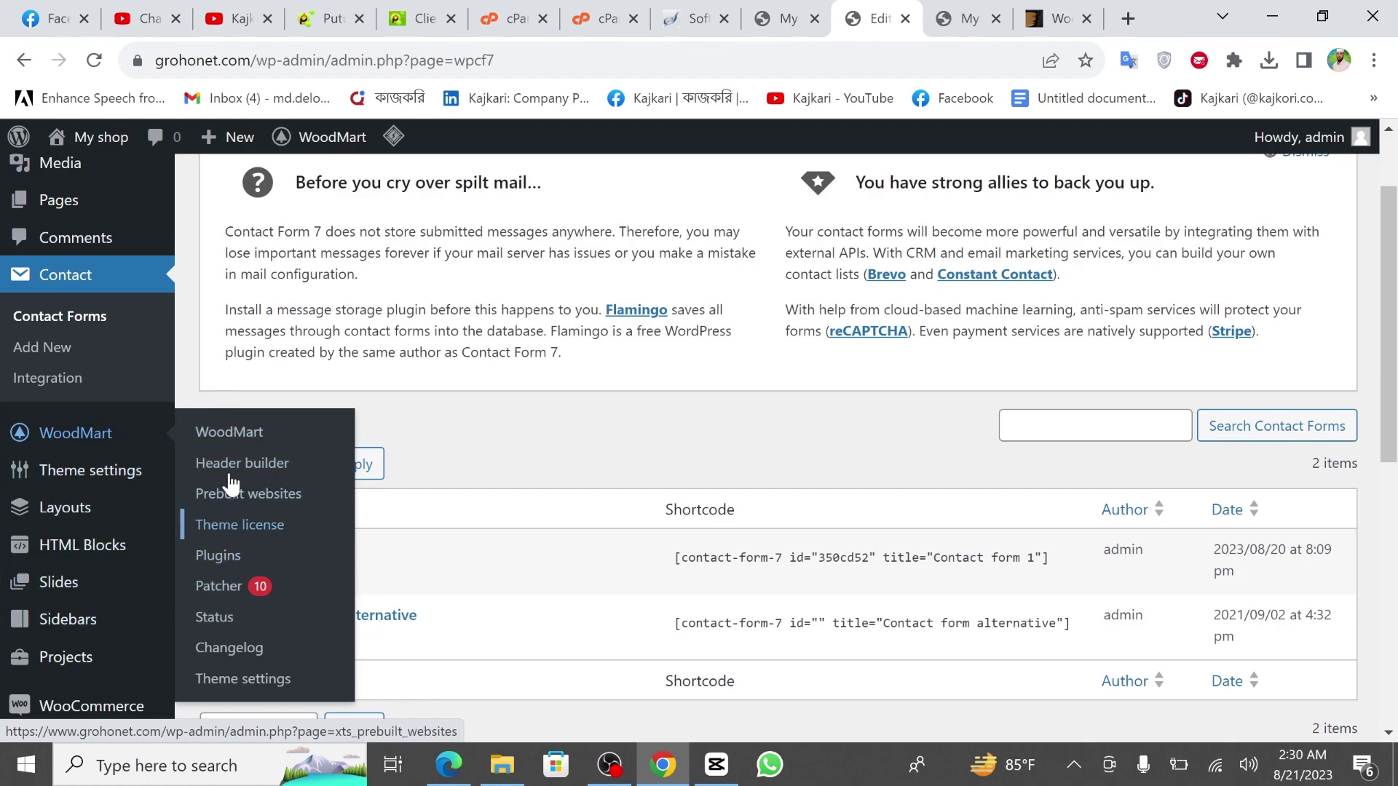
pyautogui.scroll(-1, 230, 588)
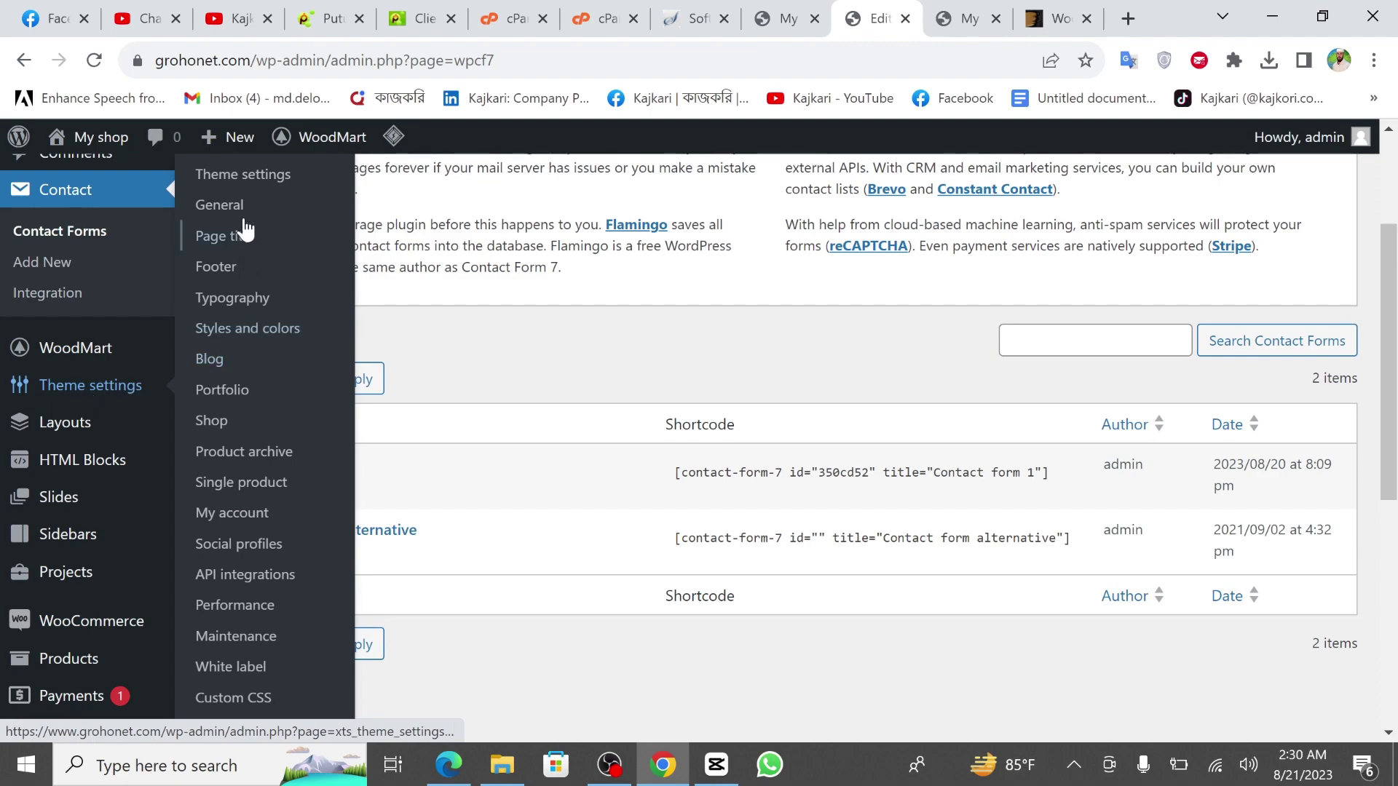
pyautogui.scroll(-2, 247, 519)
pyautogui.scroll(-1, 247, 519)
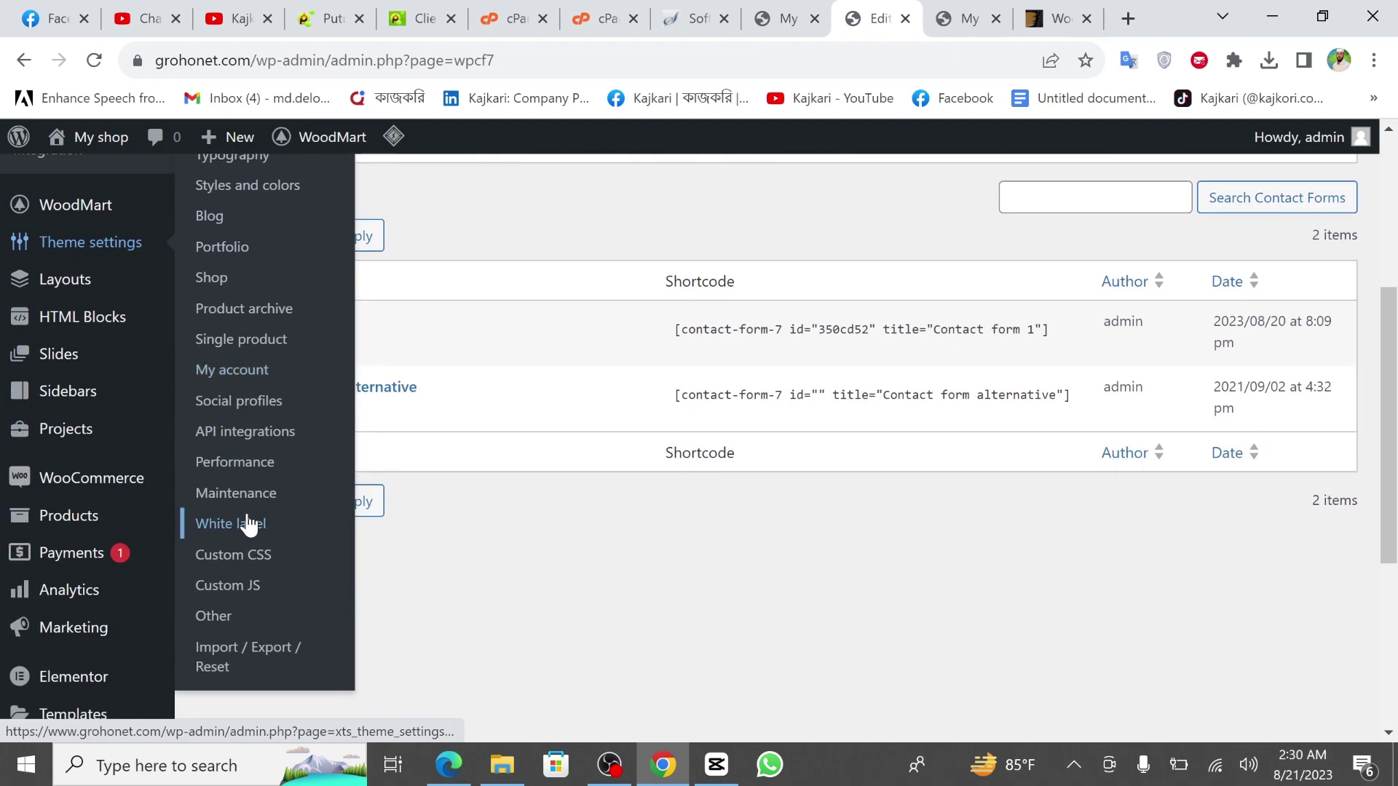
pyautogui.scroll(1, 246, 355)
pyautogui.scroll(1, 246, 351)
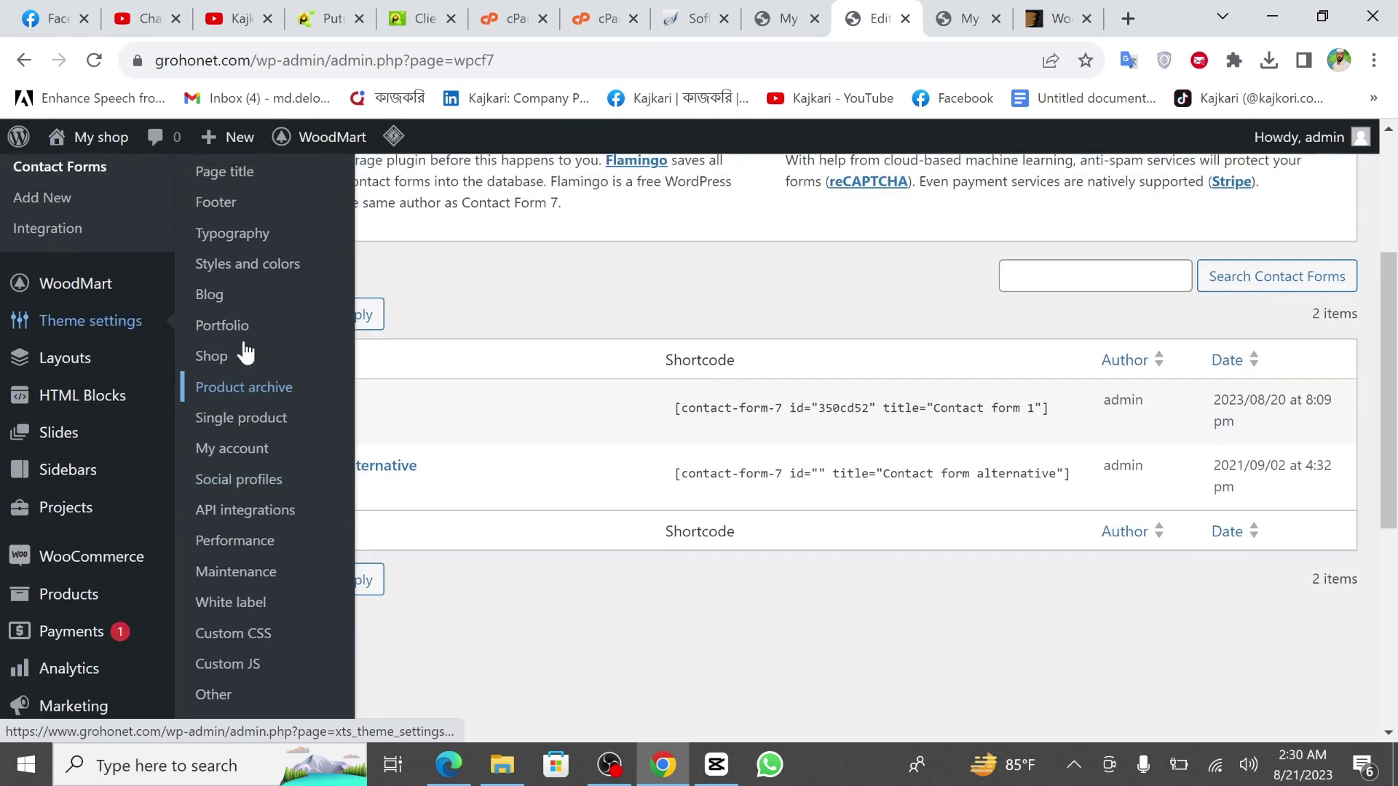
pyautogui.moveTo(69, 373)
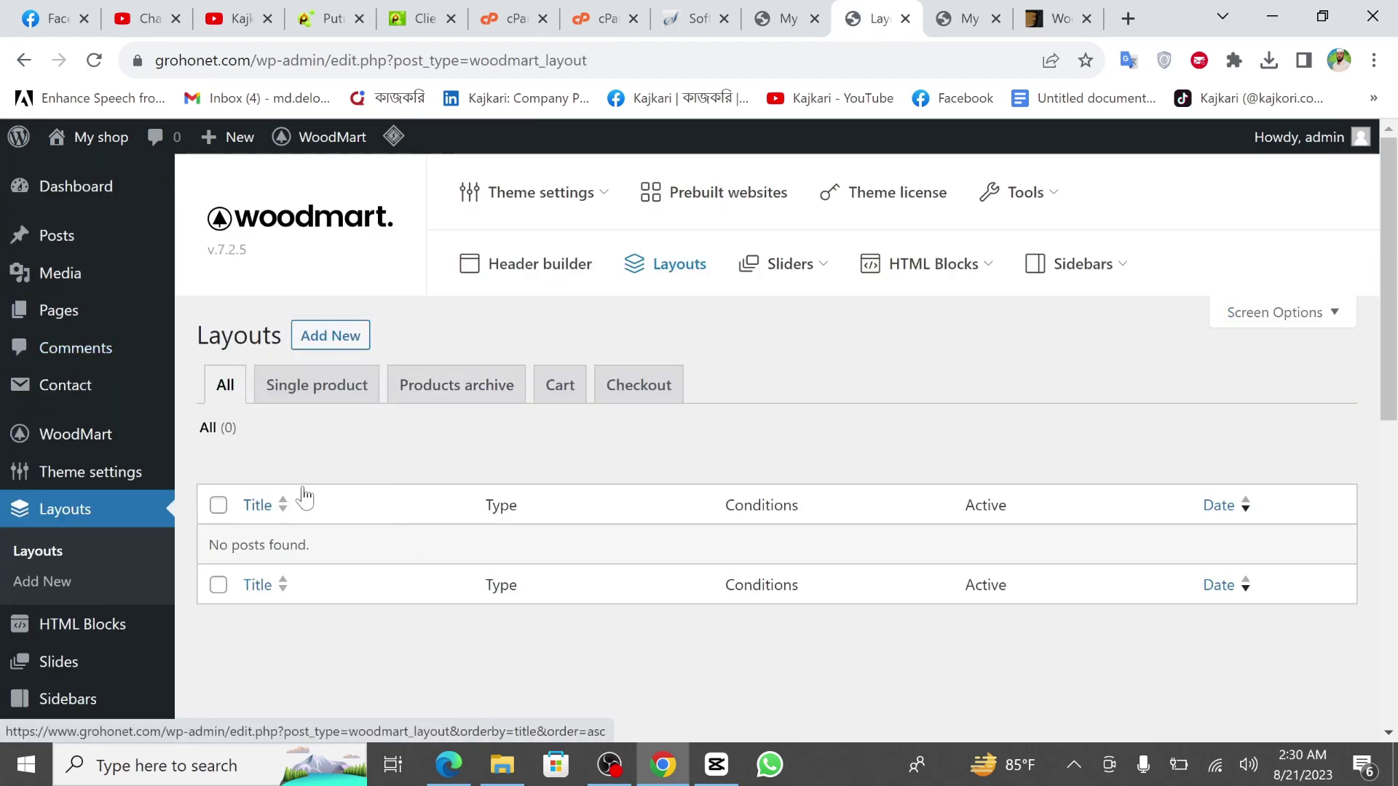
# Open WooCommerce from the admin sidebar to bring up the Welcome to Woo! setup wizard.
pyautogui.scroll(-3, 304, 496)
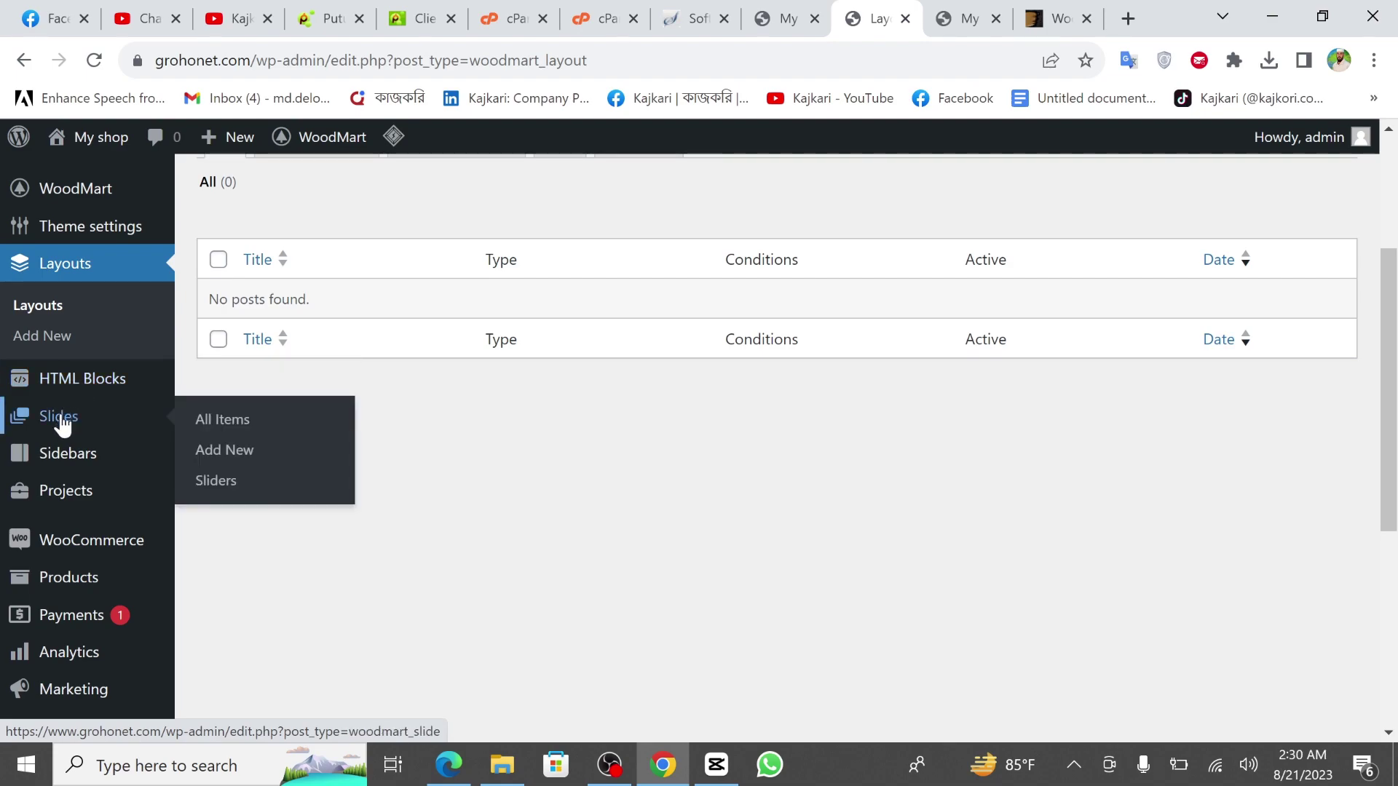
pyautogui.moveTo(85, 485)
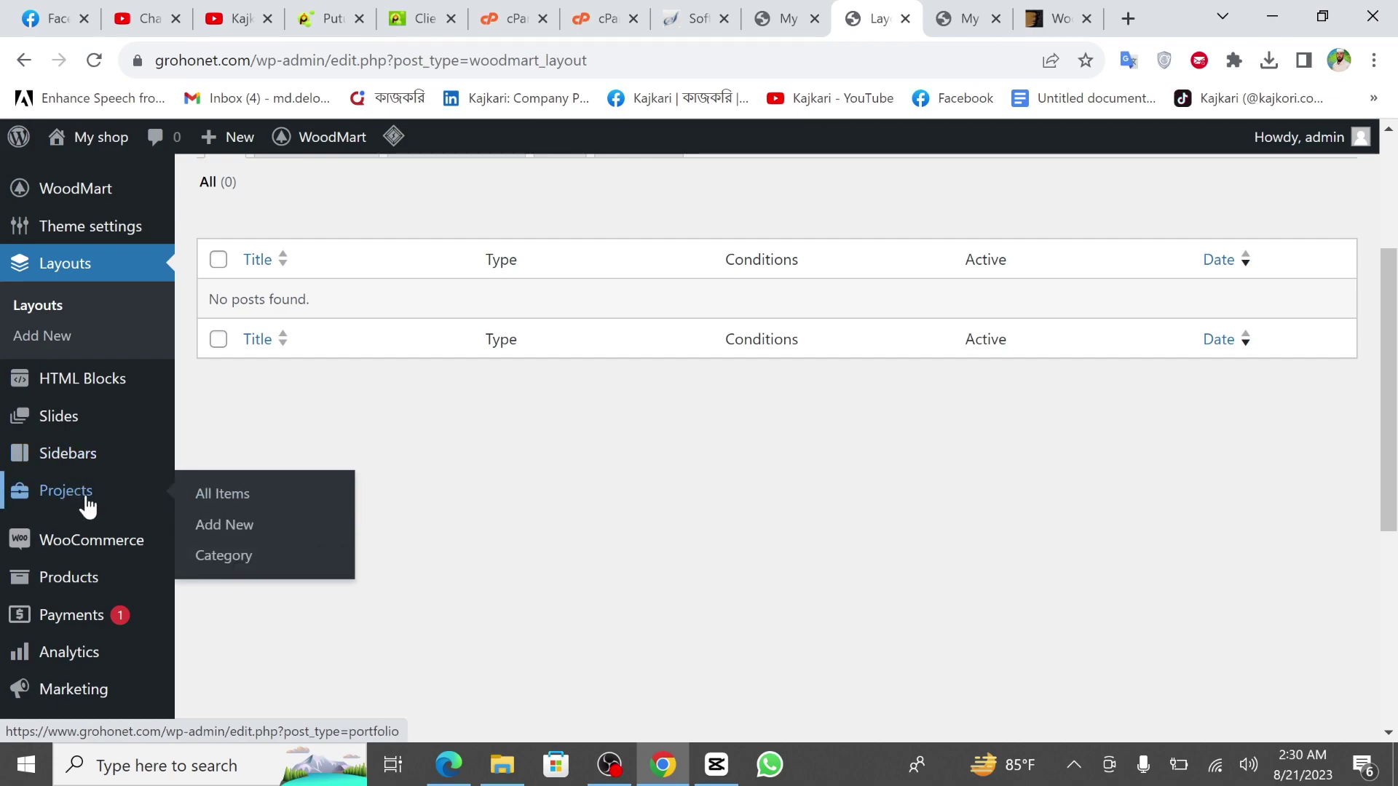
pyautogui.scroll(-2, 84, 501)
pyautogui.click(82, 442)
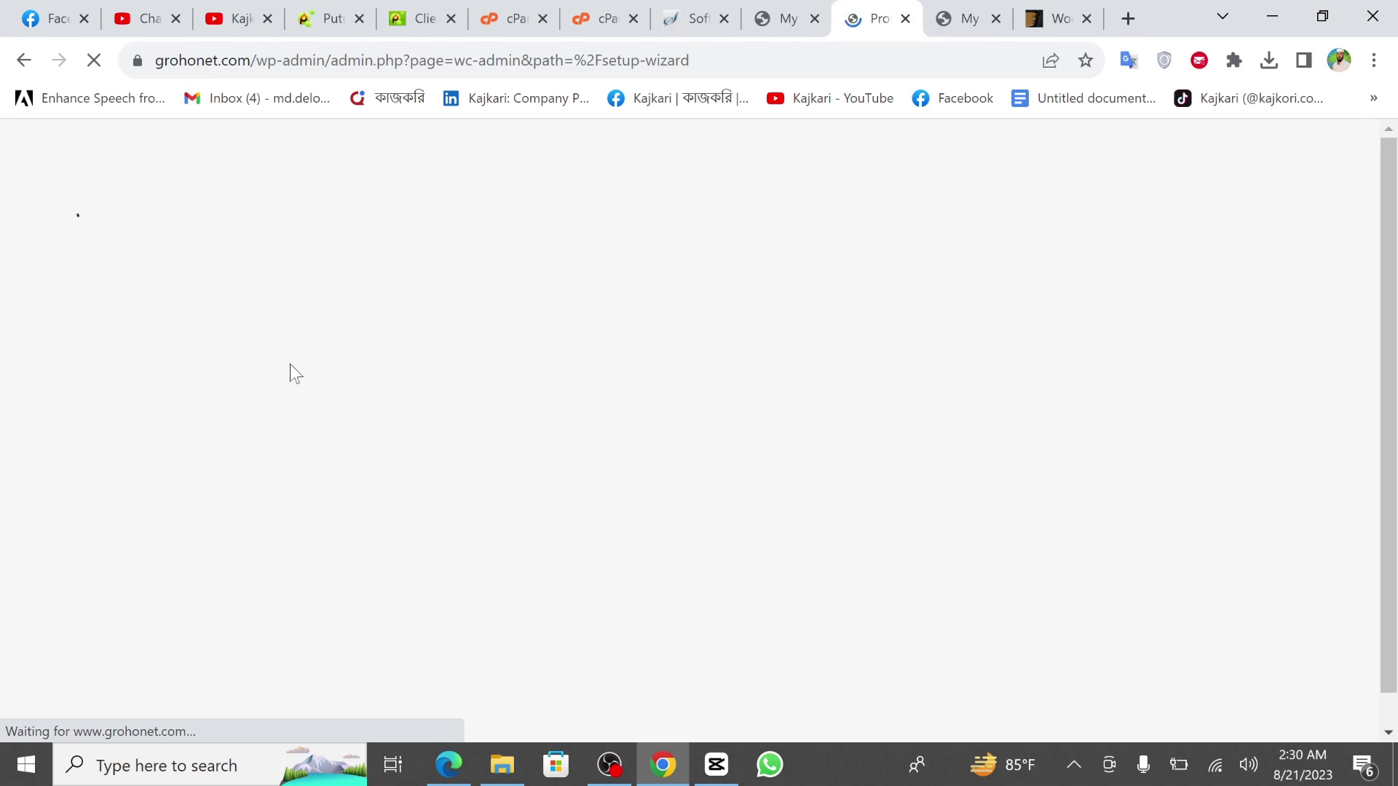
# Go back to the WoodMart Layouts list, then open the WooCommerce Payments page.
pyautogui.click(26, 62)
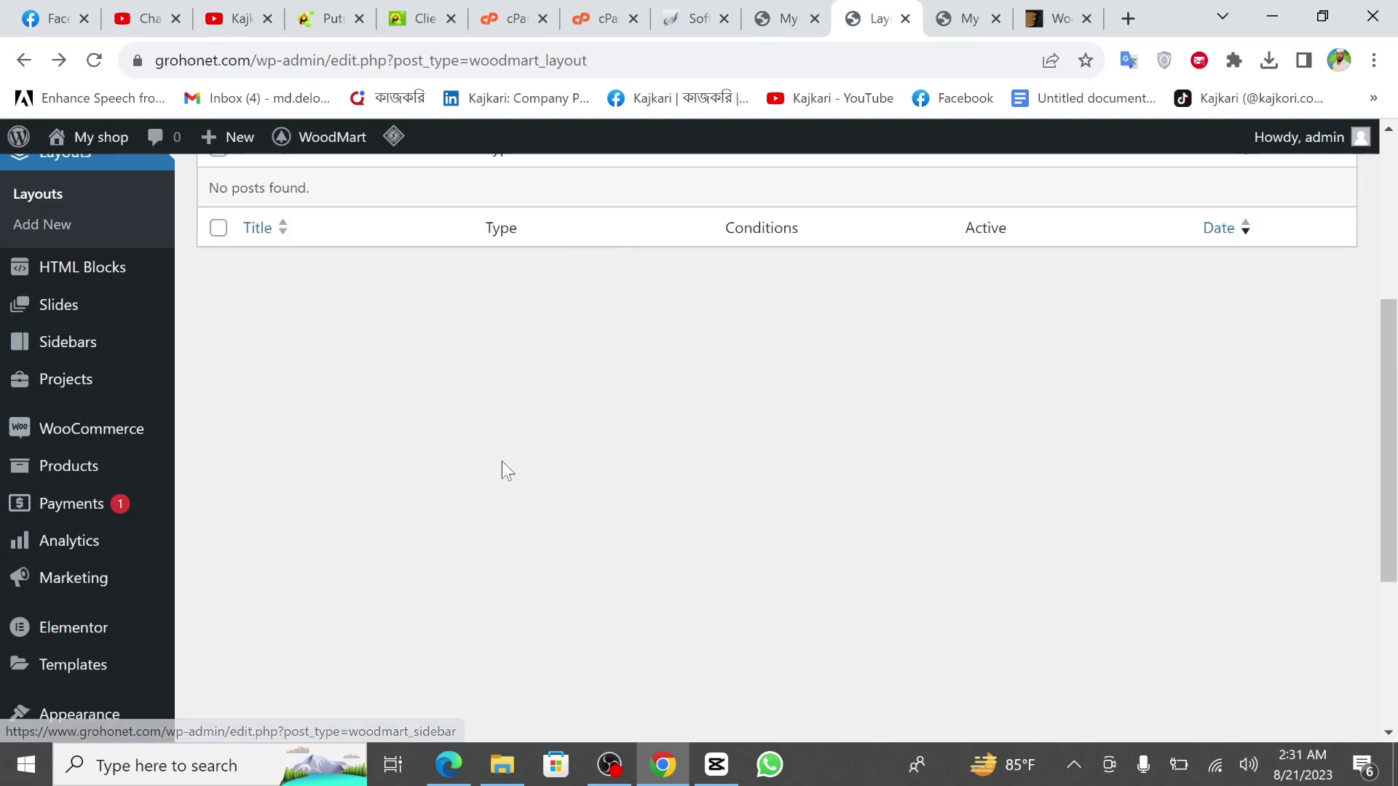
pyautogui.scroll(-3, 59, 505)
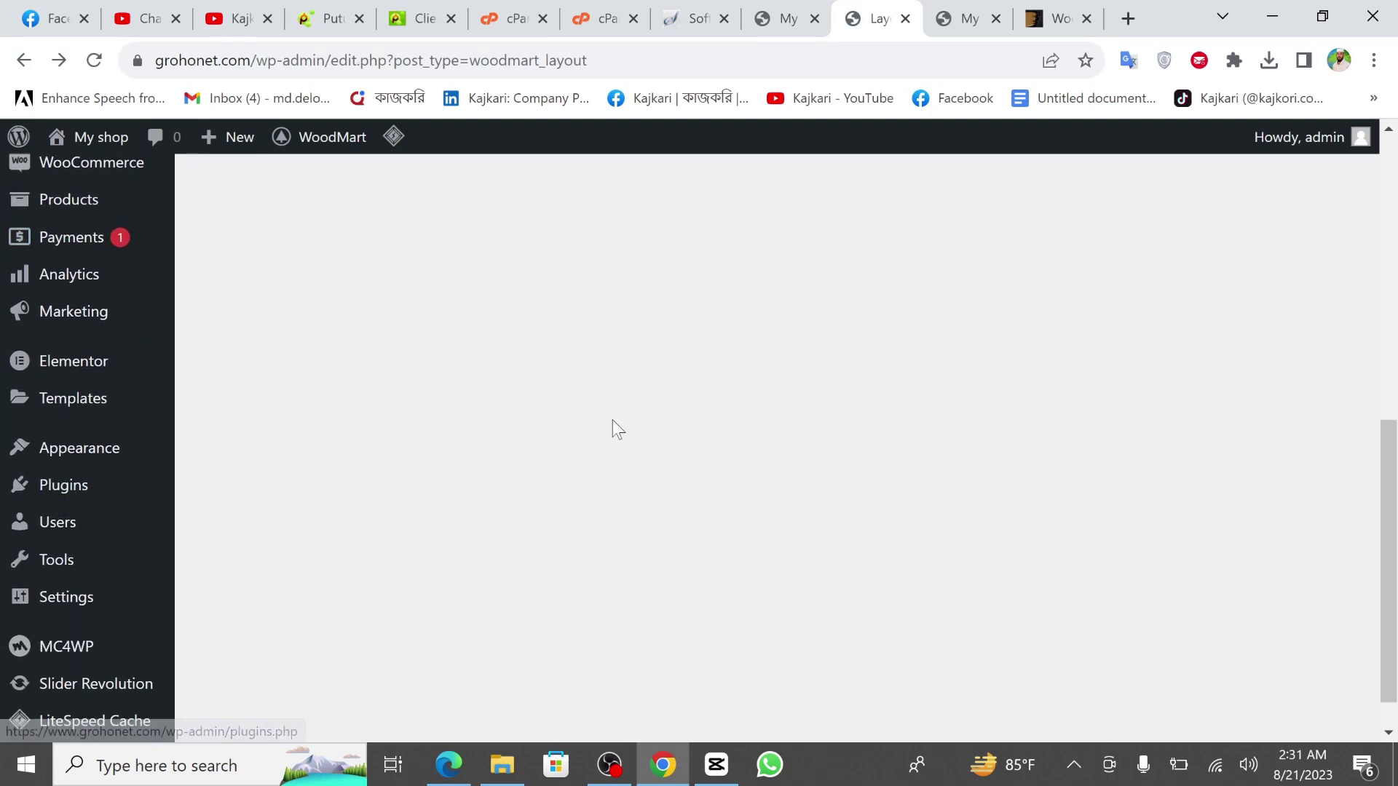
pyautogui.scroll(3, 119, 318)
pyautogui.moveTo(86, 393)
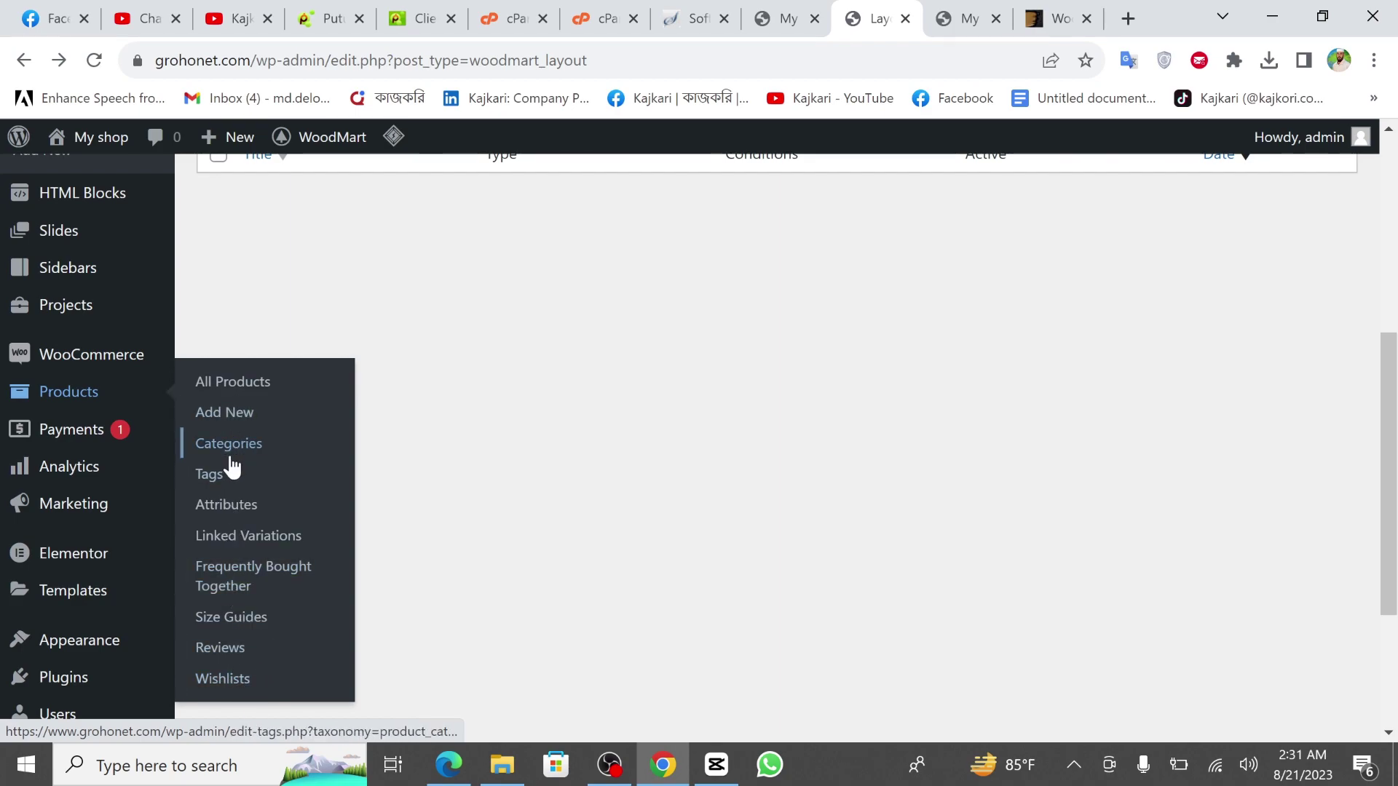
pyautogui.click(87, 435)
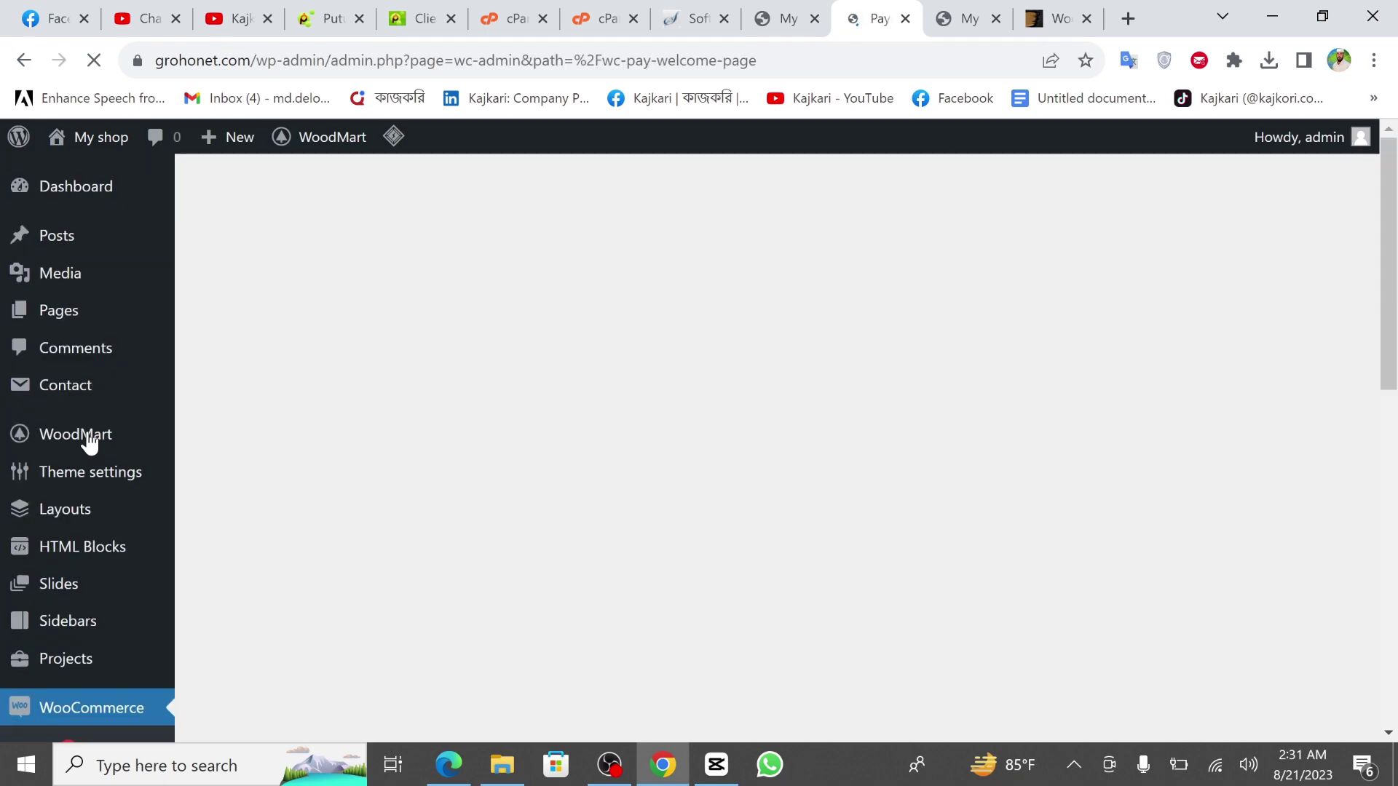
pyautogui.scroll(-5, 1, 506)
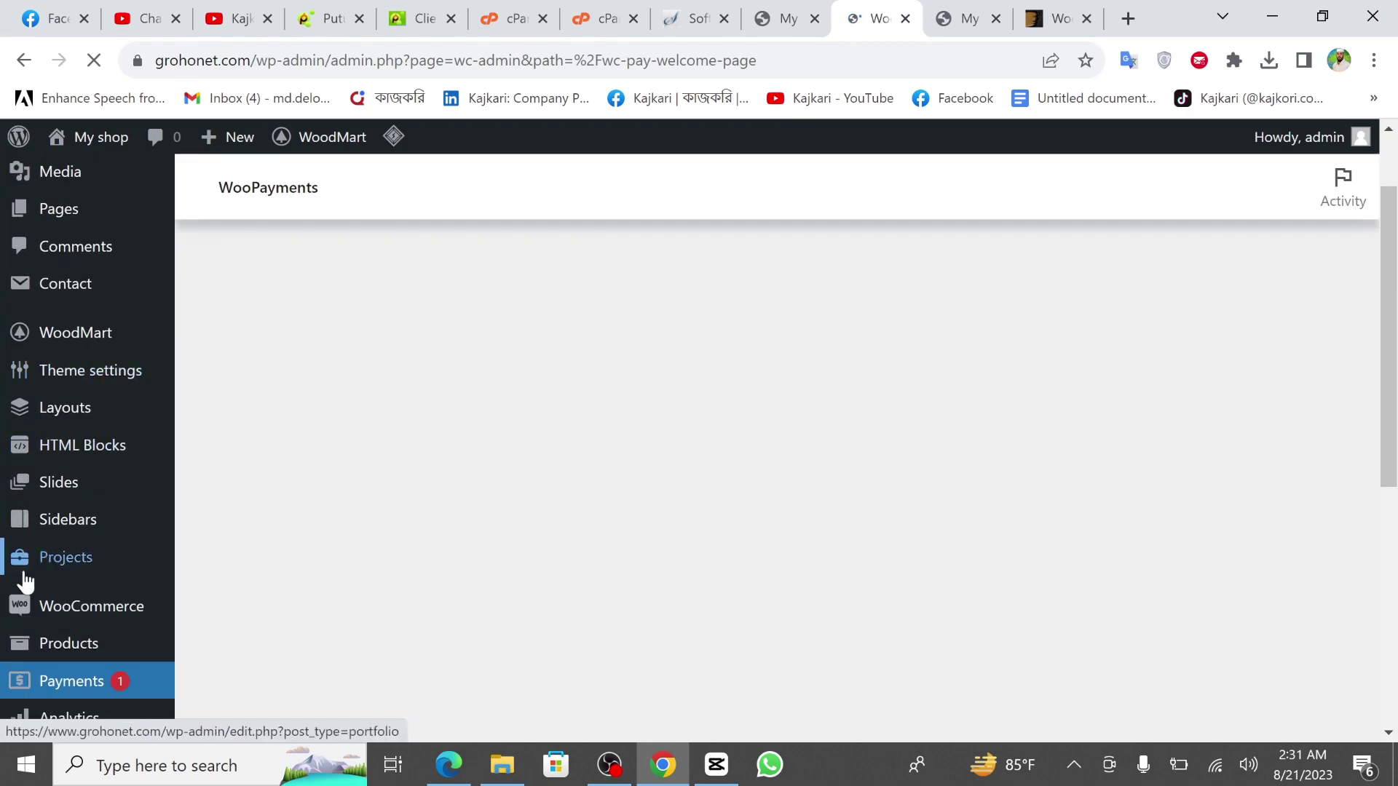
pyautogui.scroll(-2, 25, 580)
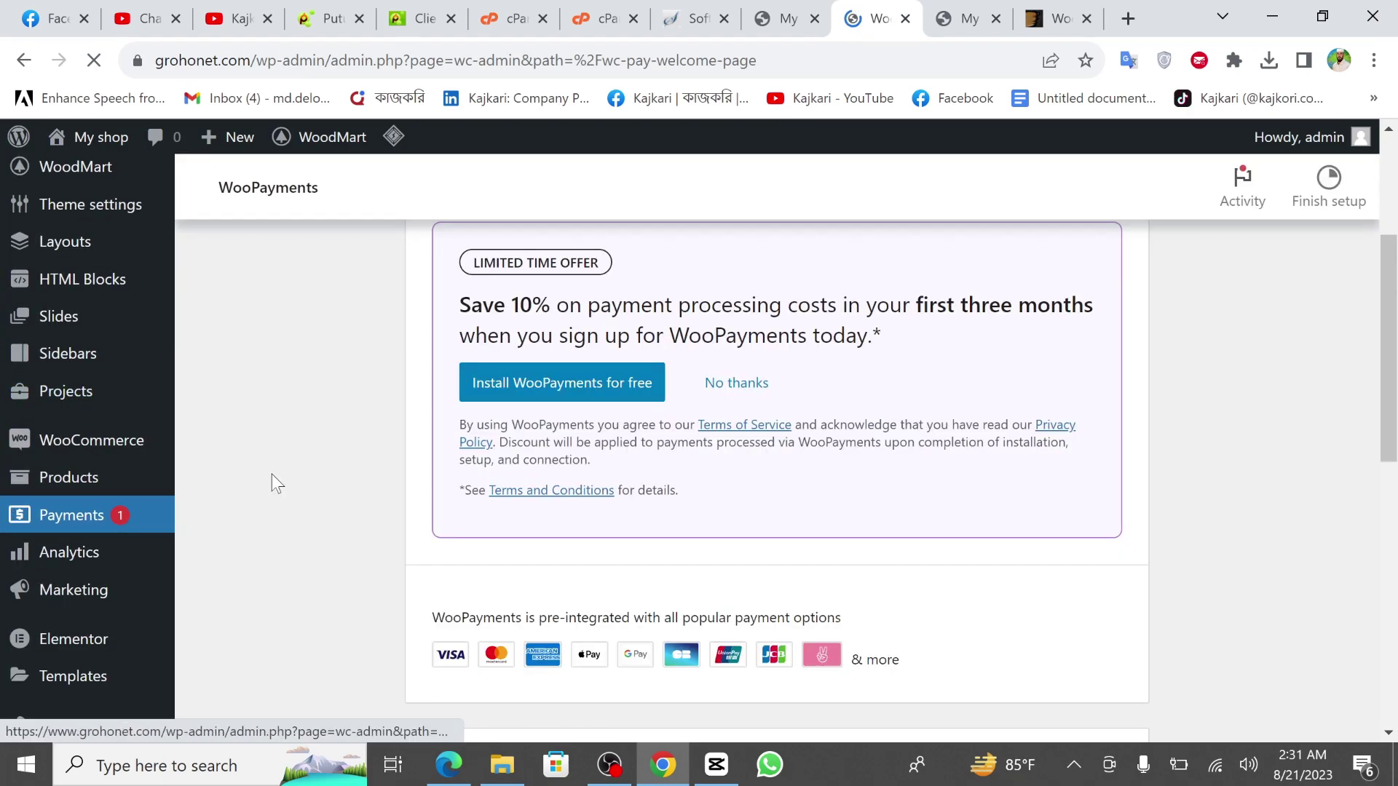
pyautogui.scroll(3, 471, 456)
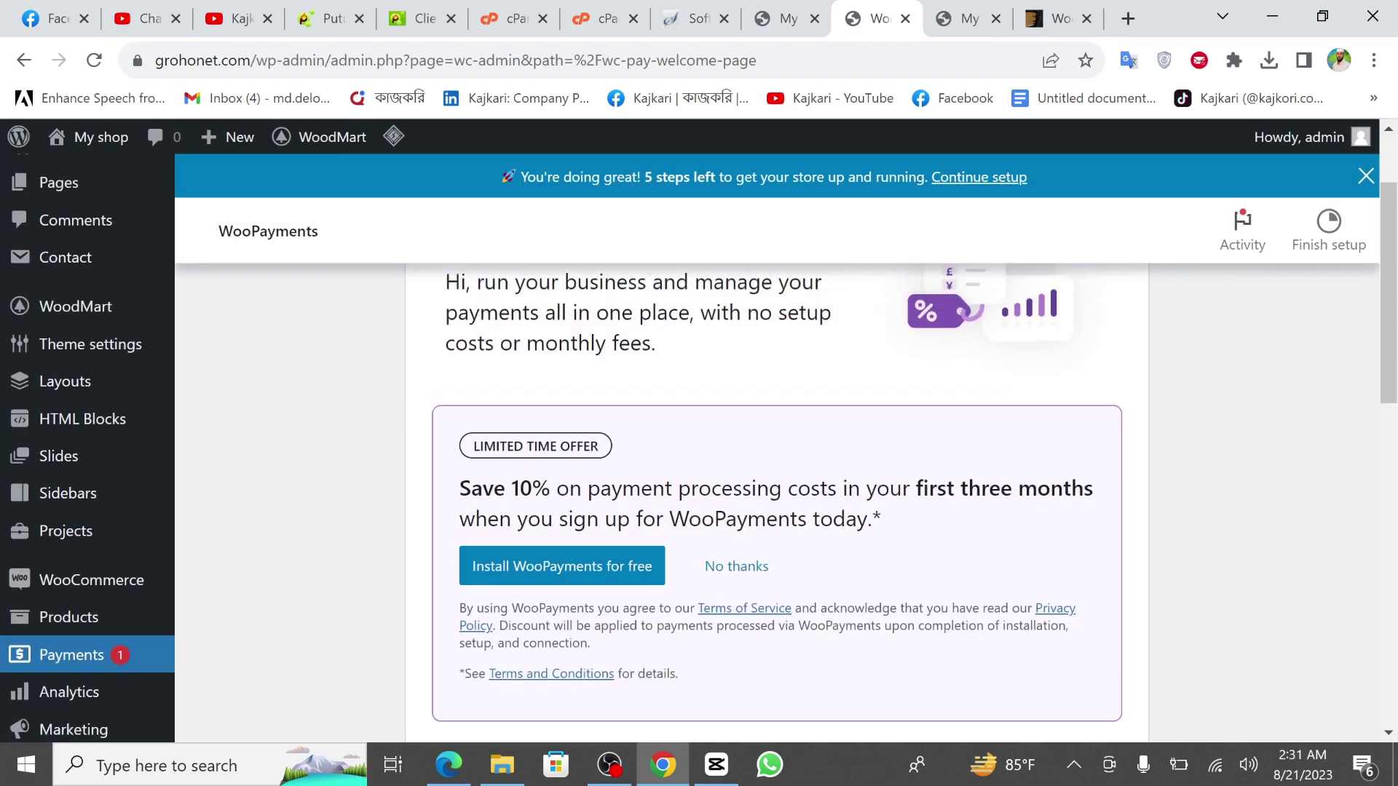
pyautogui.scroll(2, 390, 452)
pyautogui.scroll(-4, 391, 452)
pyautogui.scroll(-1, 347, 469)
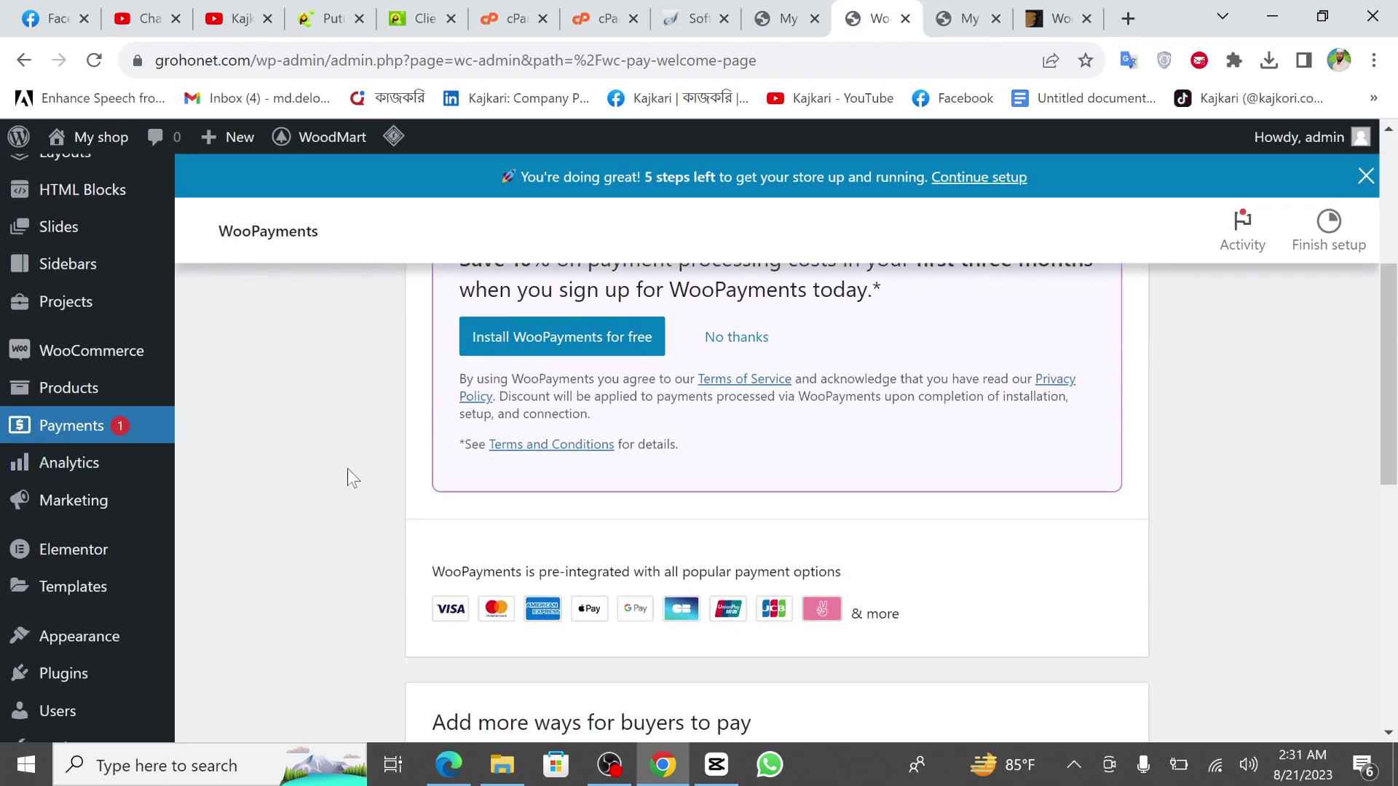
pyautogui.scroll(-6, 348, 469)
pyautogui.scroll(-3, 776, 471)
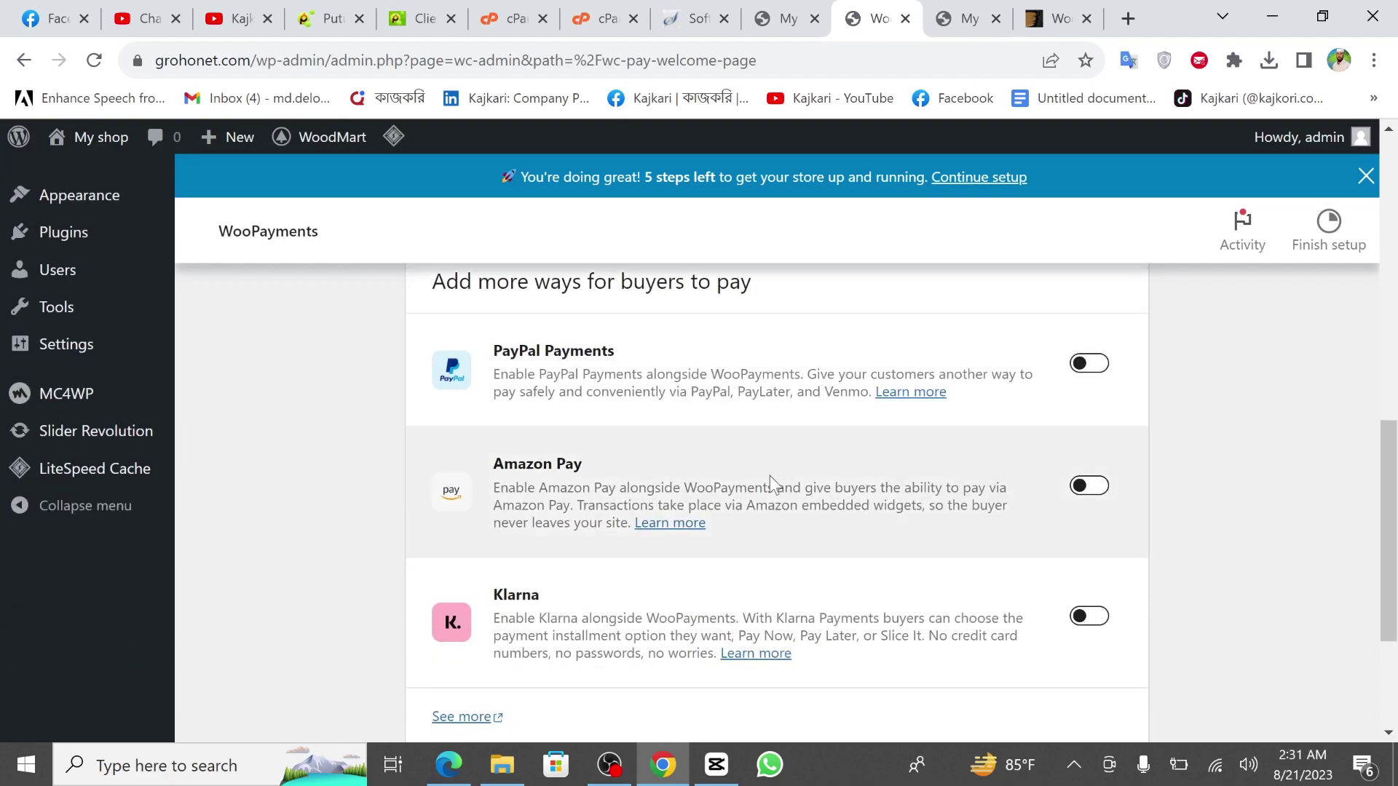
pyautogui.scroll(-1, 752, 416)
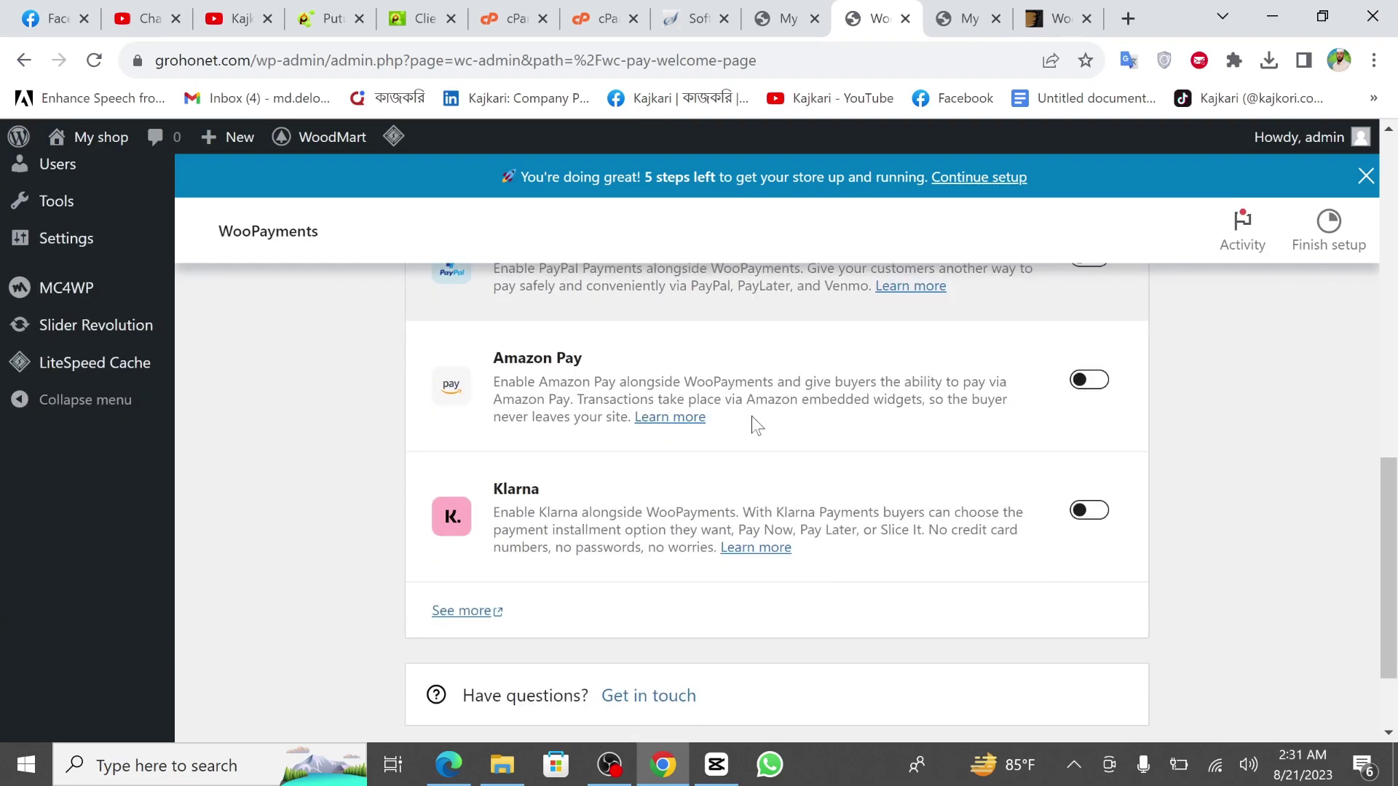
pyautogui.scroll(1, 781, 485)
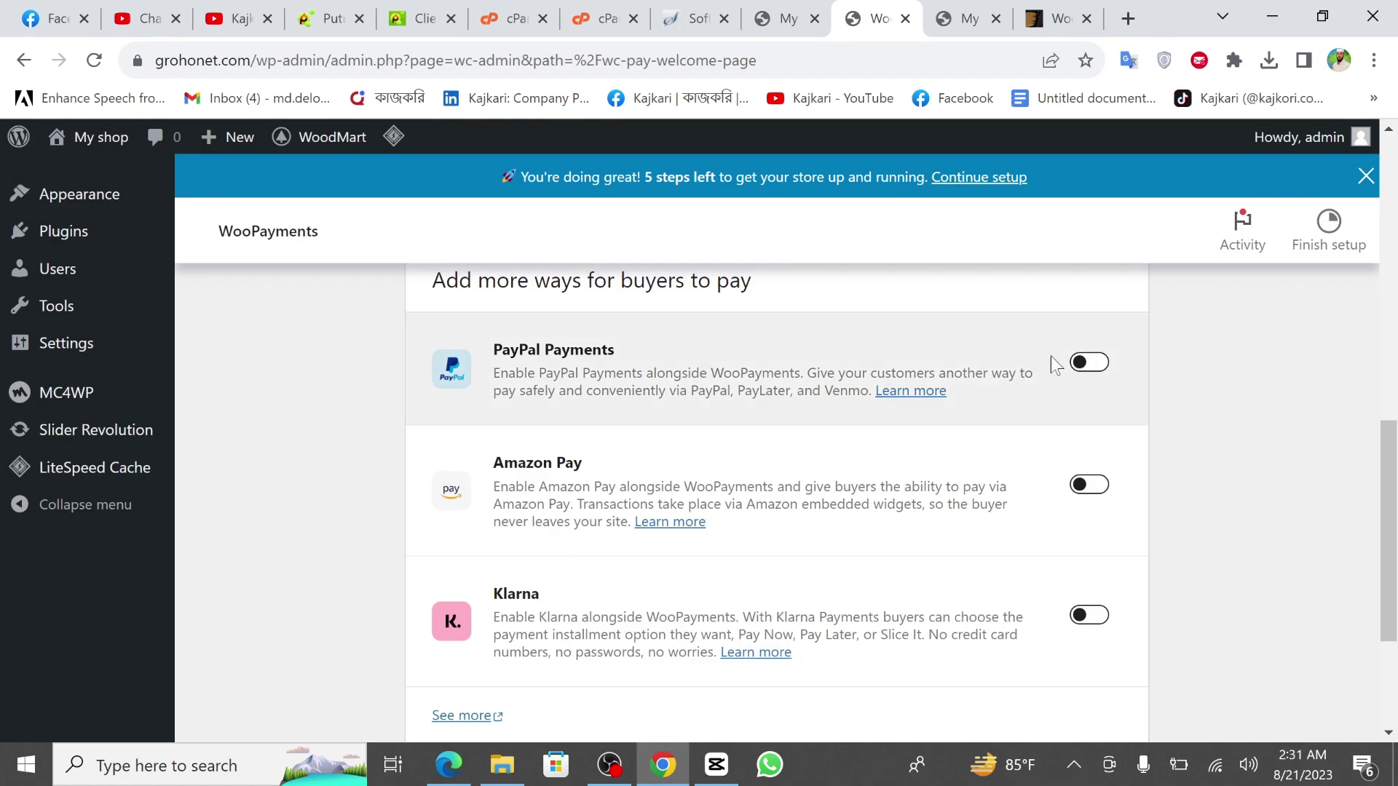
pyautogui.scroll(-2, 793, 520)
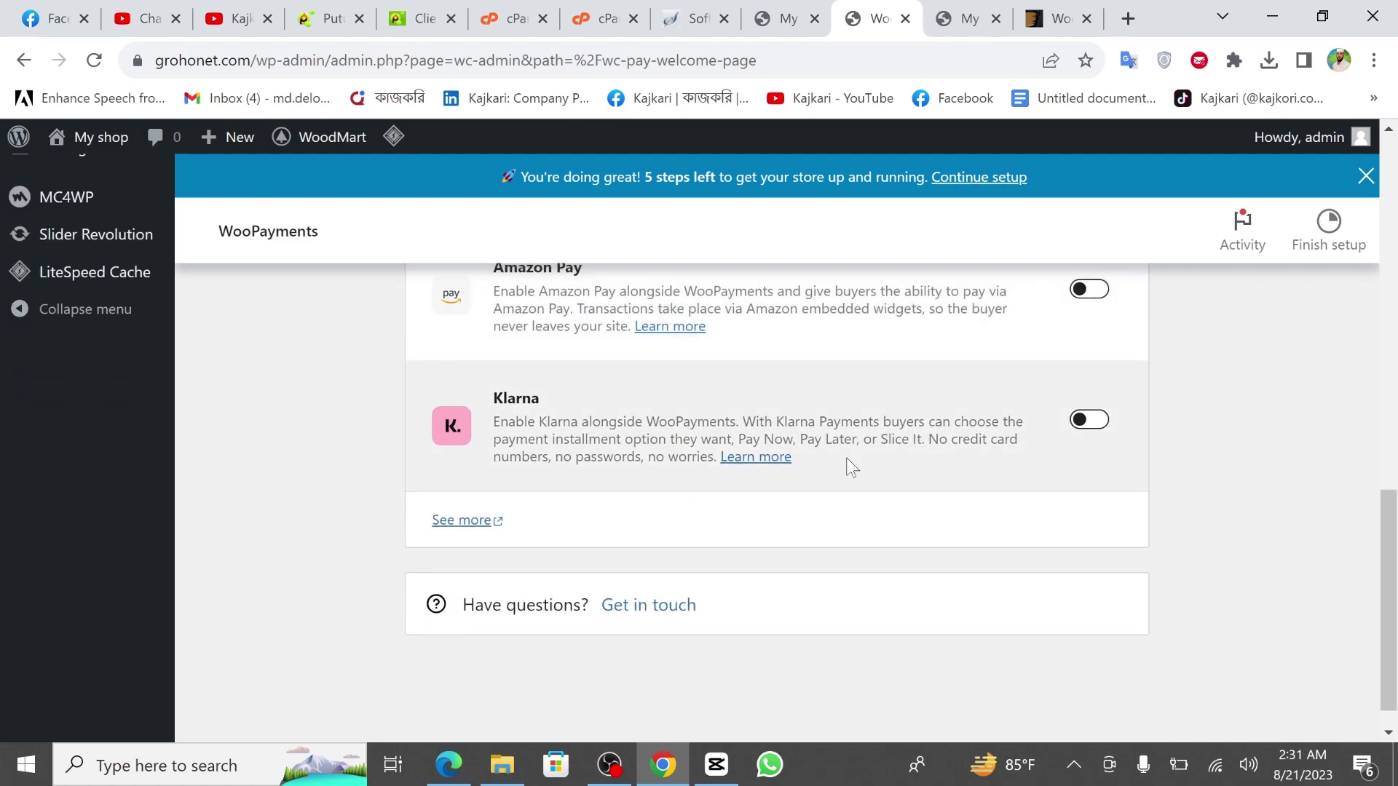
pyautogui.scroll(9, 846, 462)
pyautogui.scroll(1, 705, 482)
pyautogui.scroll(-2, 156, 521)
pyautogui.scroll(1, 69, 422)
pyautogui.scroll(-1, 77, 422)
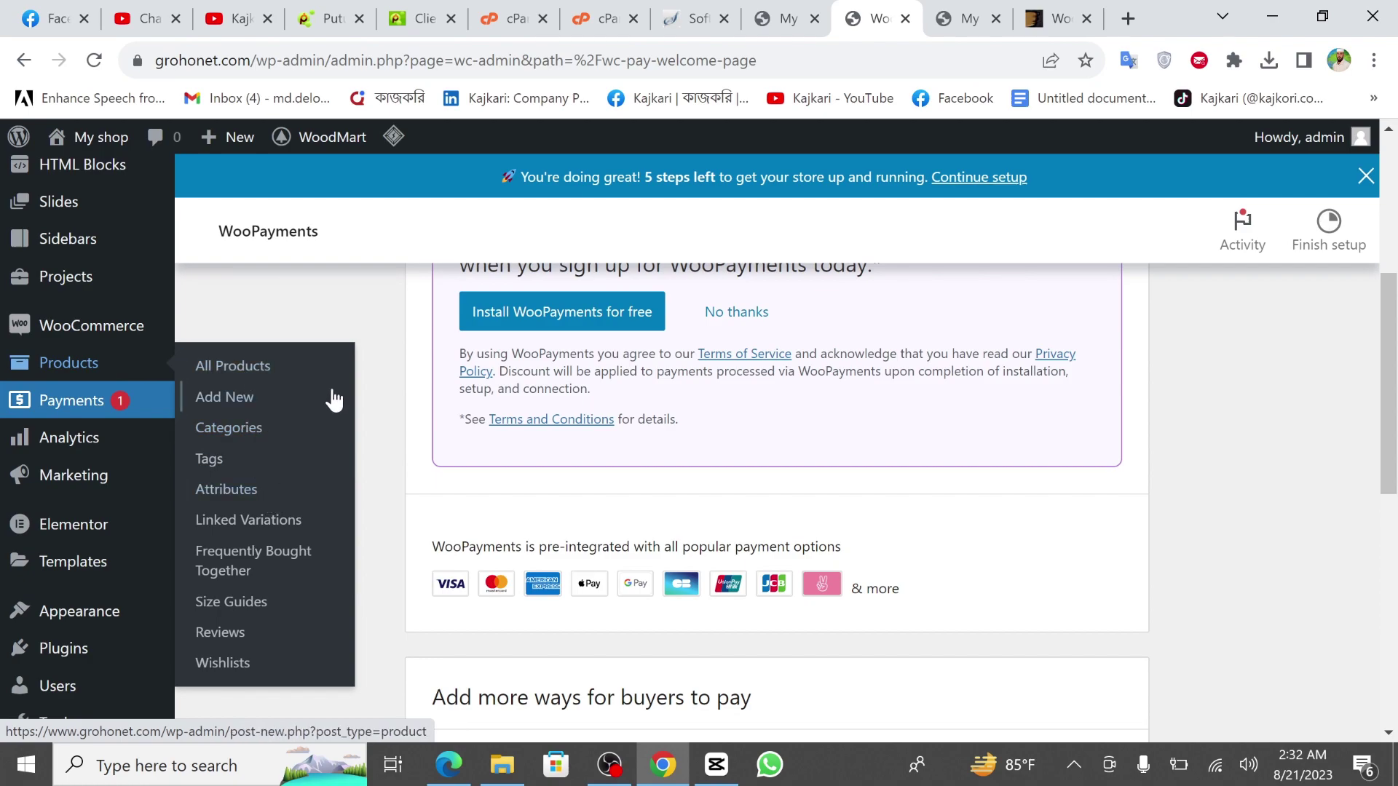
pyautogui.scroll(-2, 102, 393)
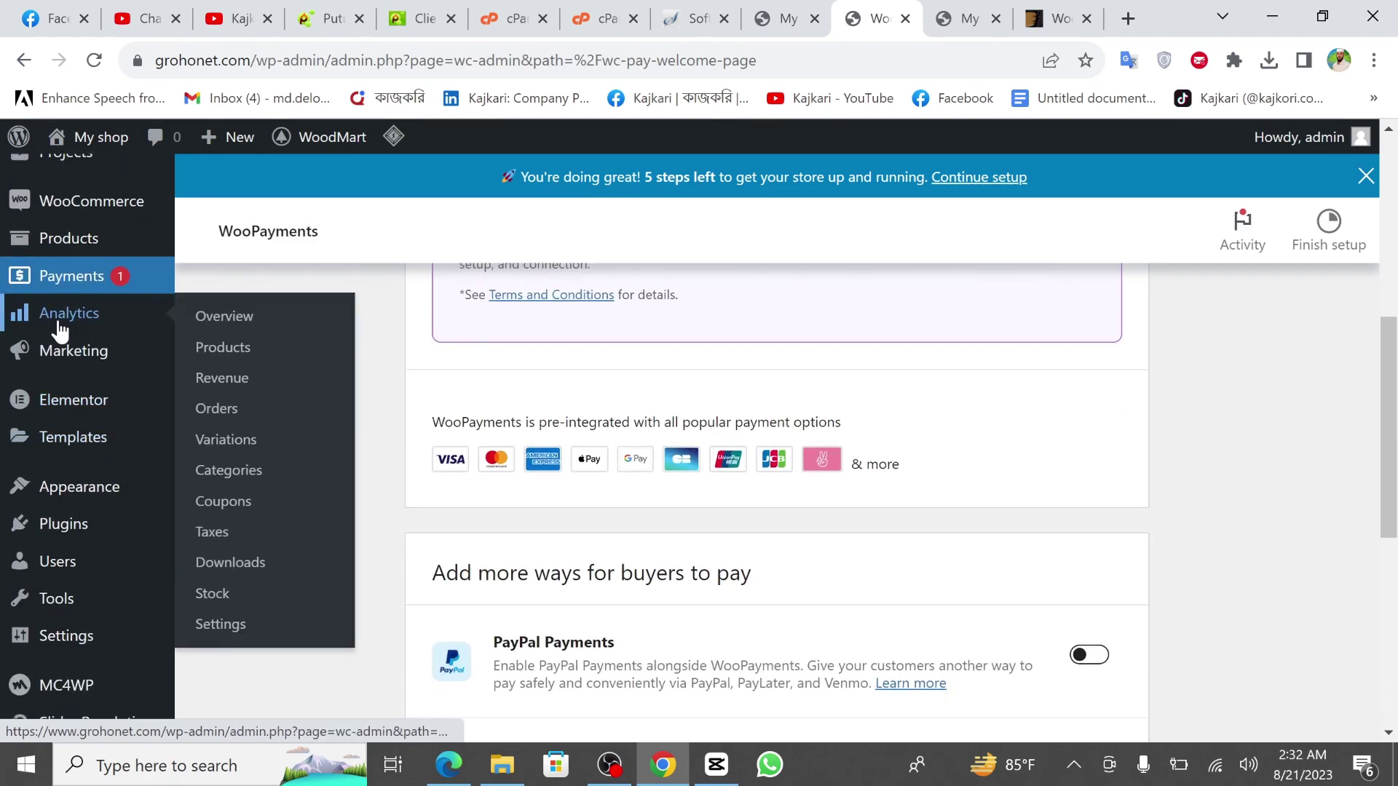
# Review the empty Analytics Overview charts and leaderboards showing $0.00, then open Marketing.
pyautogui.click(58, 322)
pyautogui.scroll(-6, 59, 328)
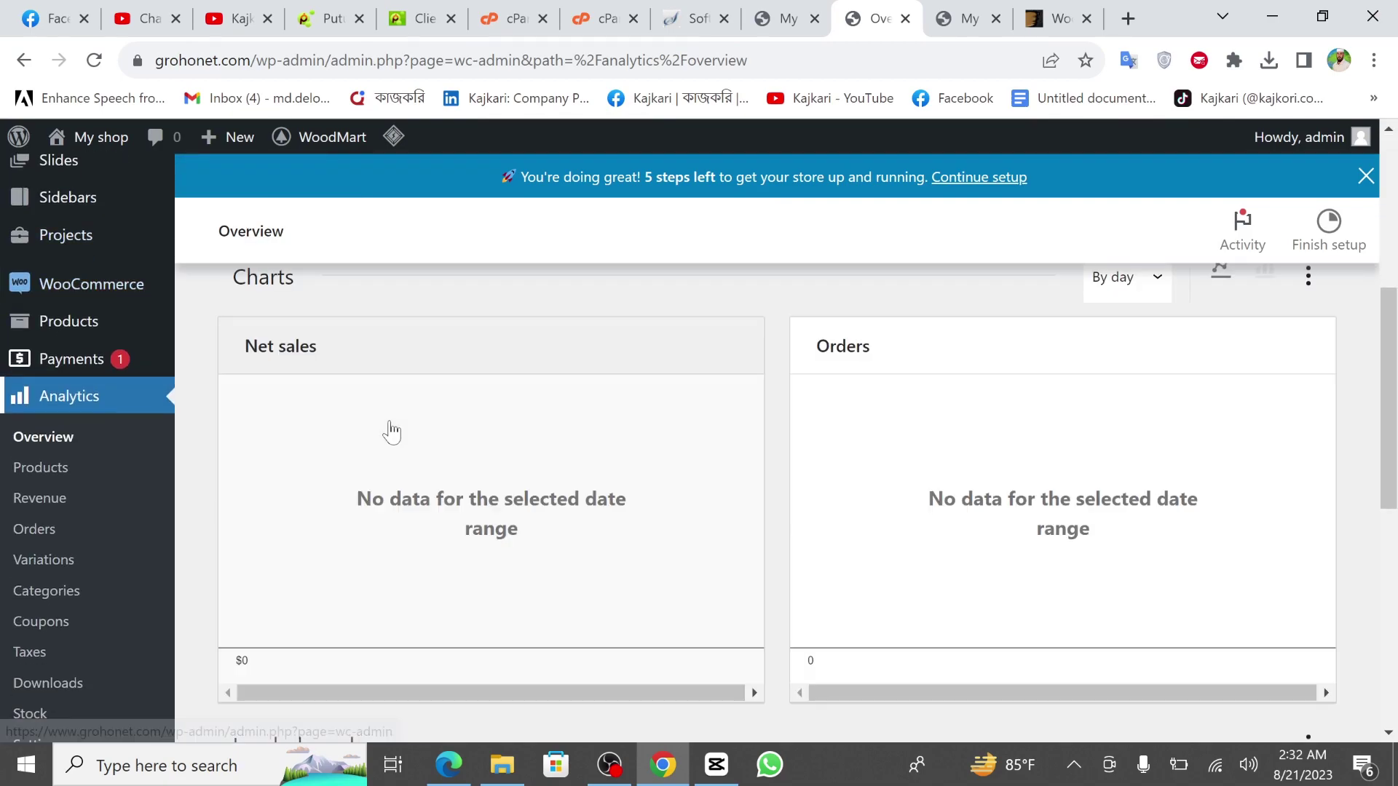
pyautogui.scroll(-3, 494, 550)
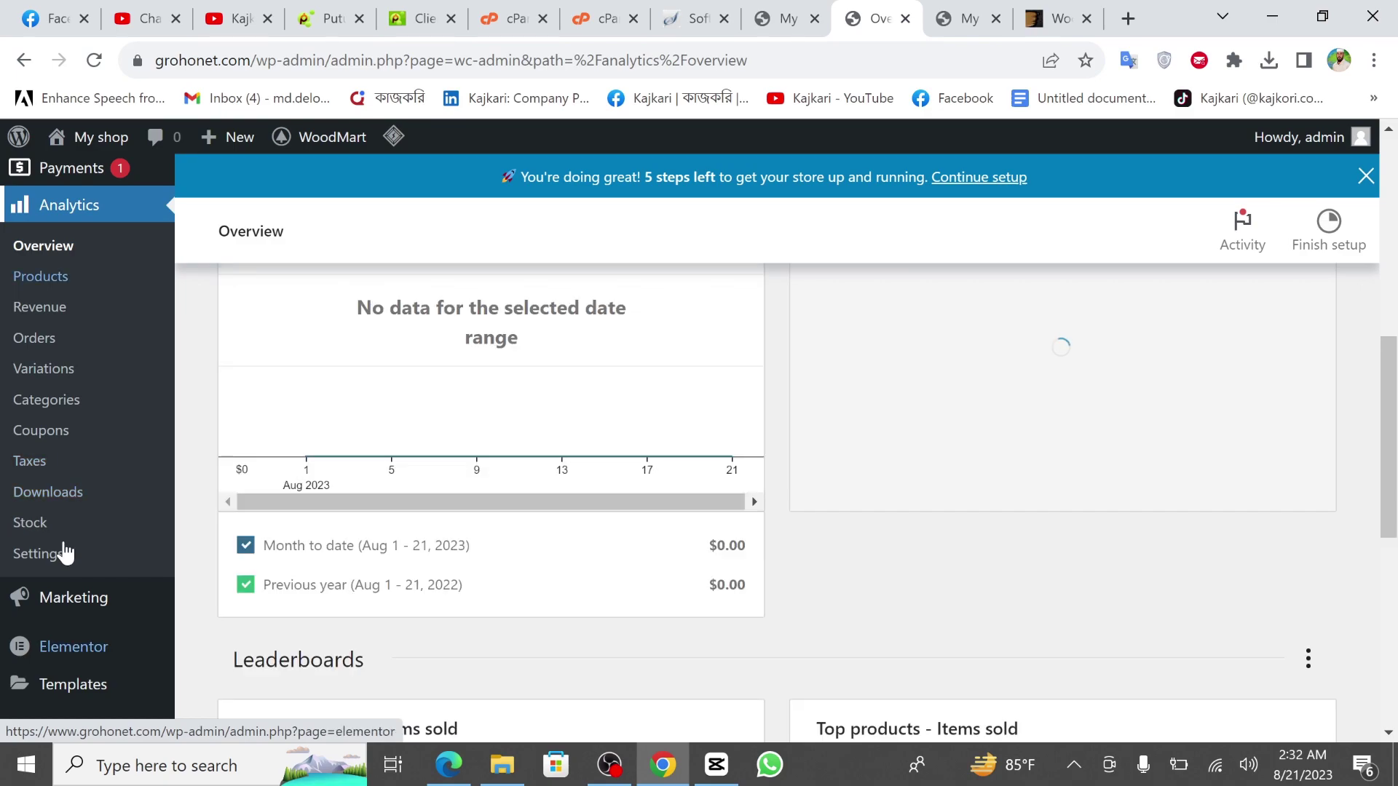
pyautogui.scroll(-3, 437, 446)
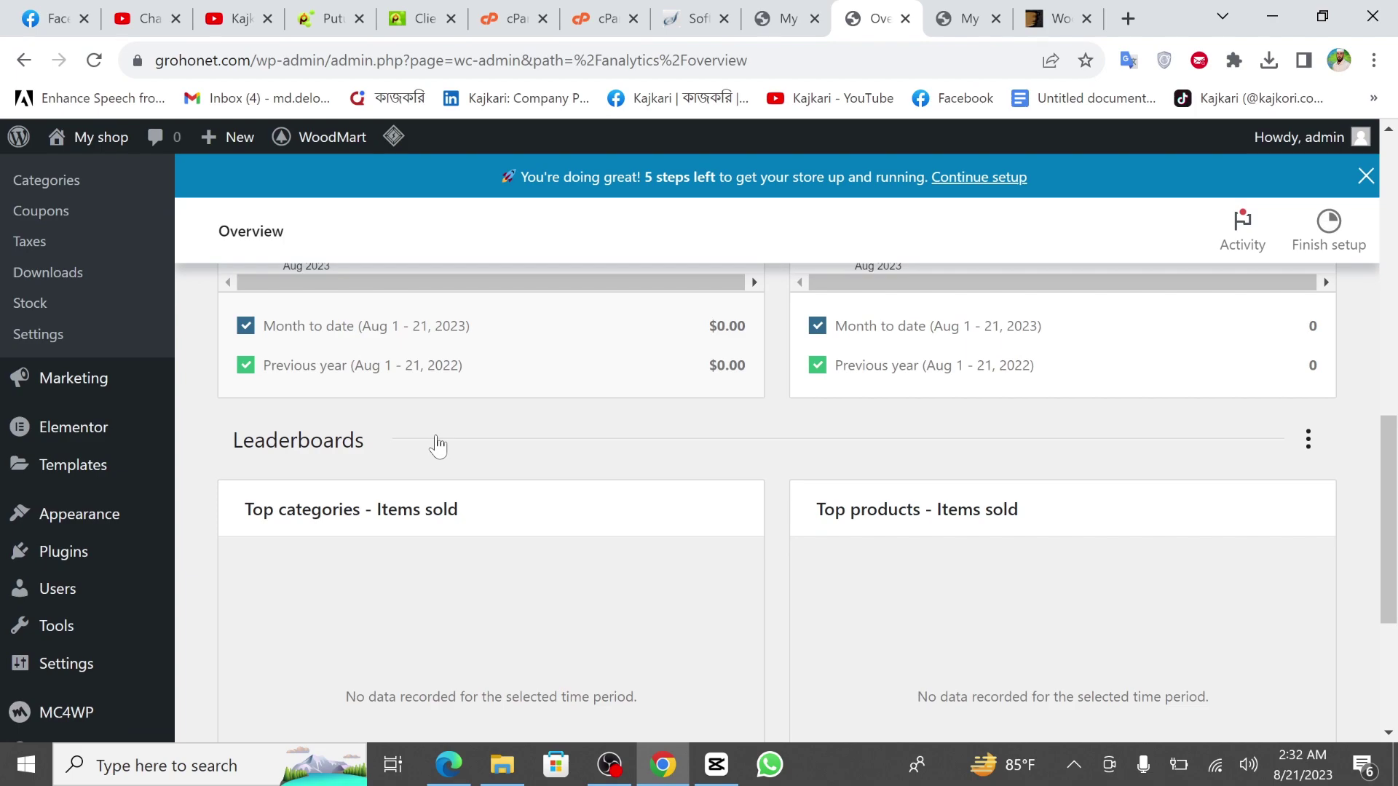
pyautogui.scroll(-1, 437, 442)
pyautogui.click(86, 309)
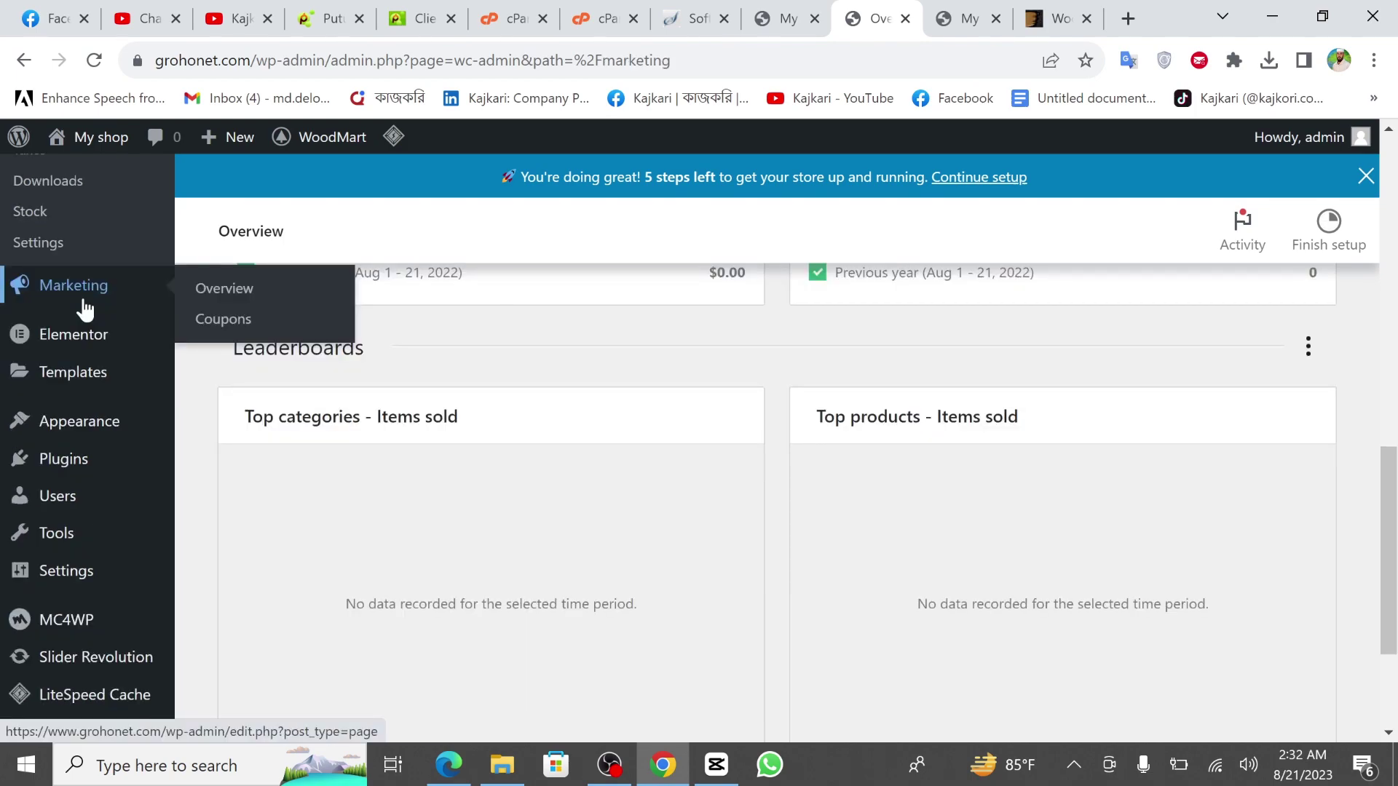
# Browse the Marketing Overview's extensions, including TikTok, Amazon/eBay/Walmart and MailPoet, and other sidebar menus.
pyautogui.scroll(-2, 50, 479)
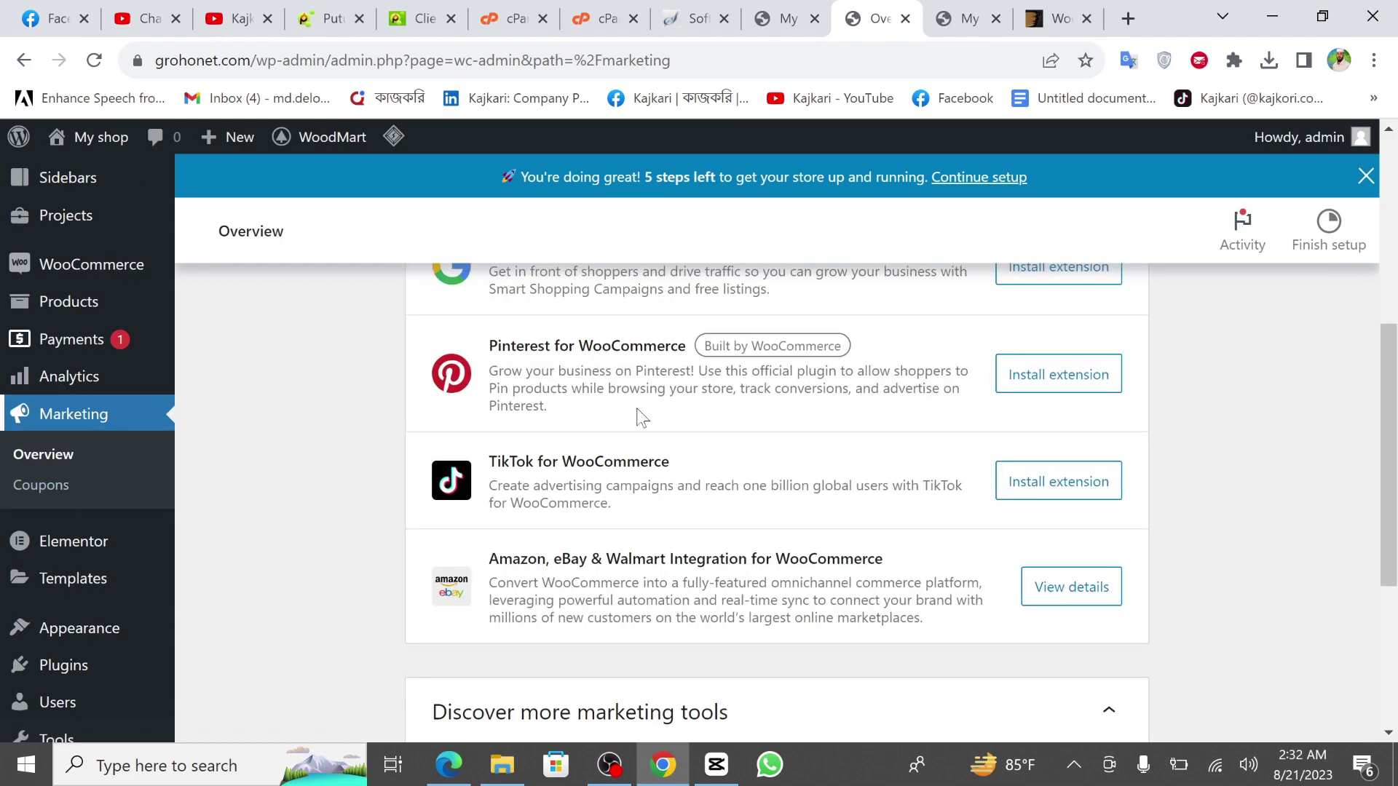
pyautogui.scroll(1, 639, 416)
pyautogui.scroll(-3, 625, 539)
pyautogui.scroll(6, 625, 538)
pyautogui.scroll(2, 625, 539)
pyautogui.scroll(-8, 625, 537)
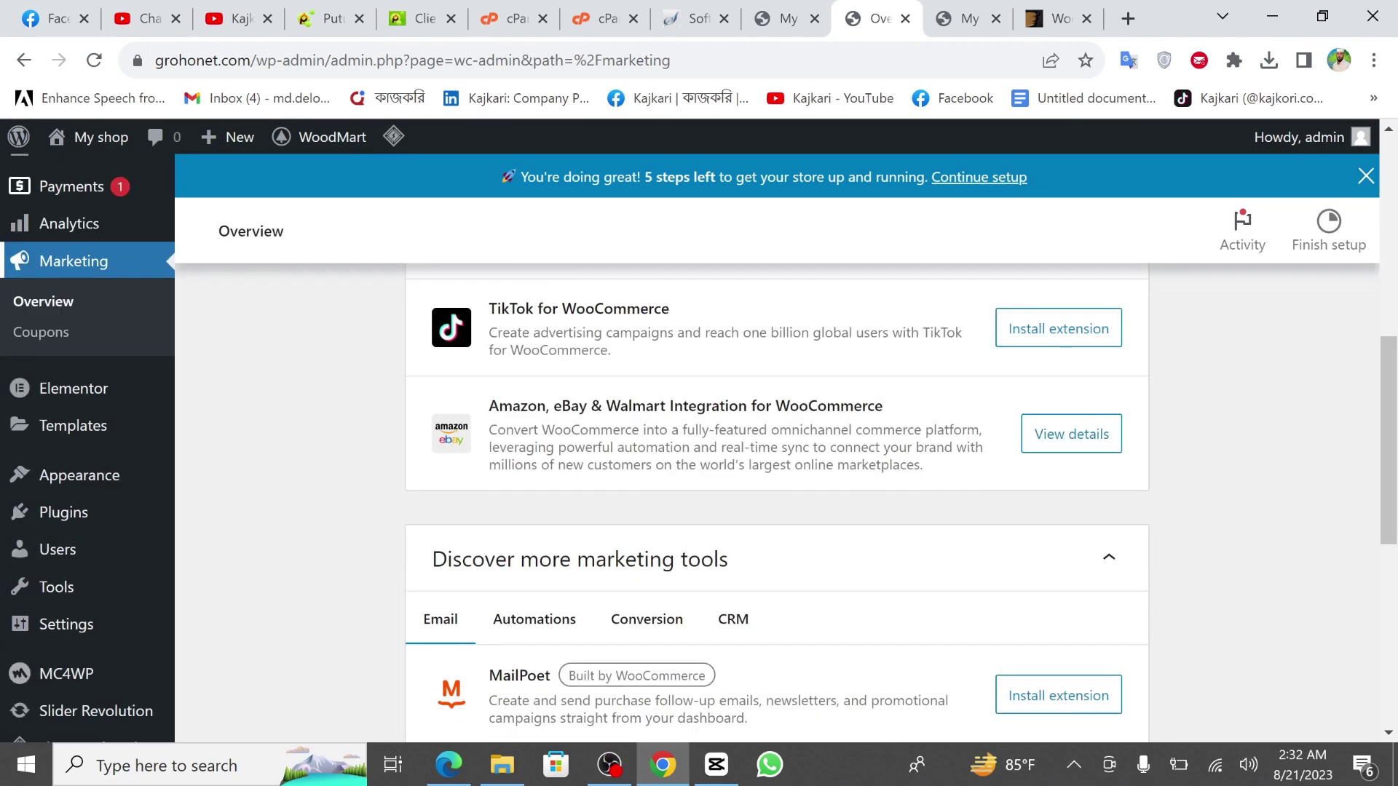
pyautogui.moveTo(50, 387)
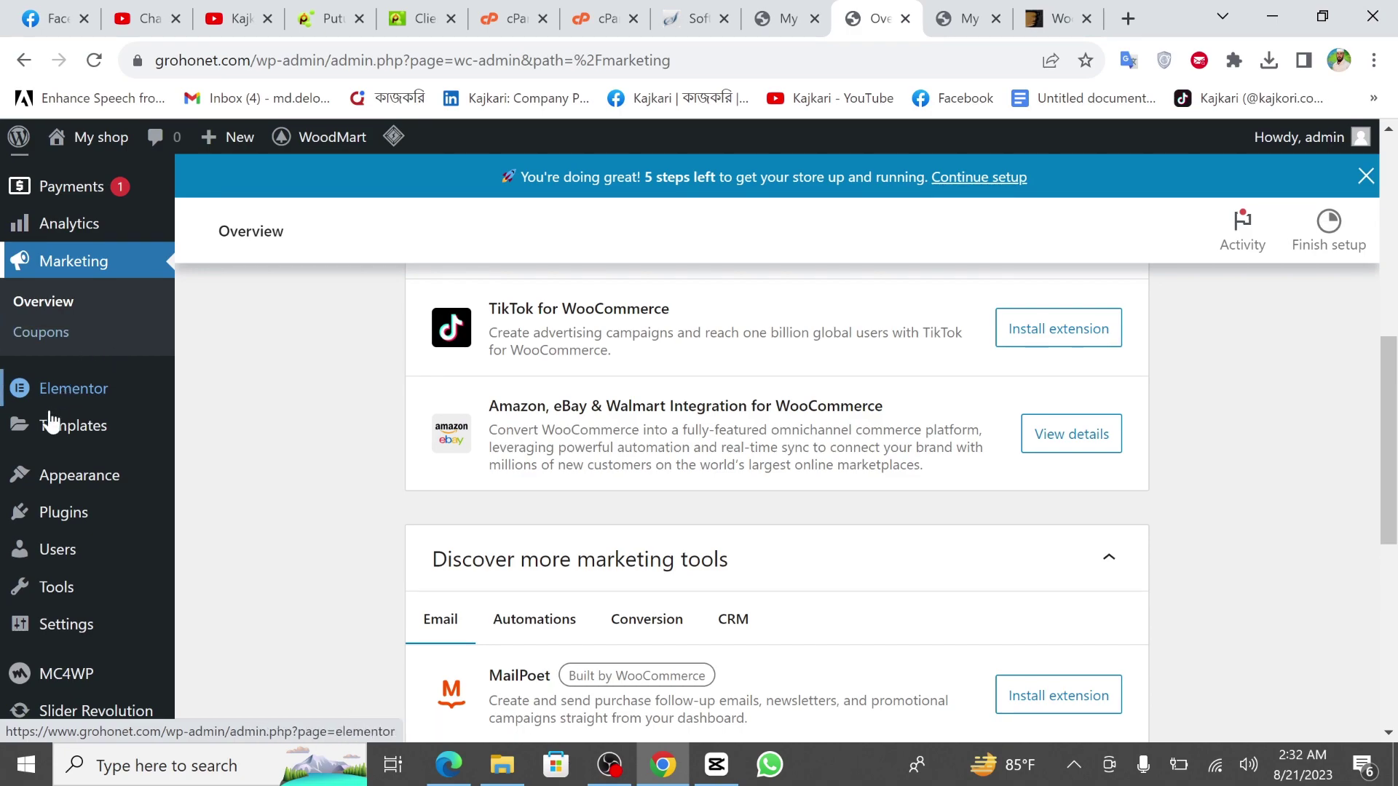
pyautogui.moveTo(98, 428)
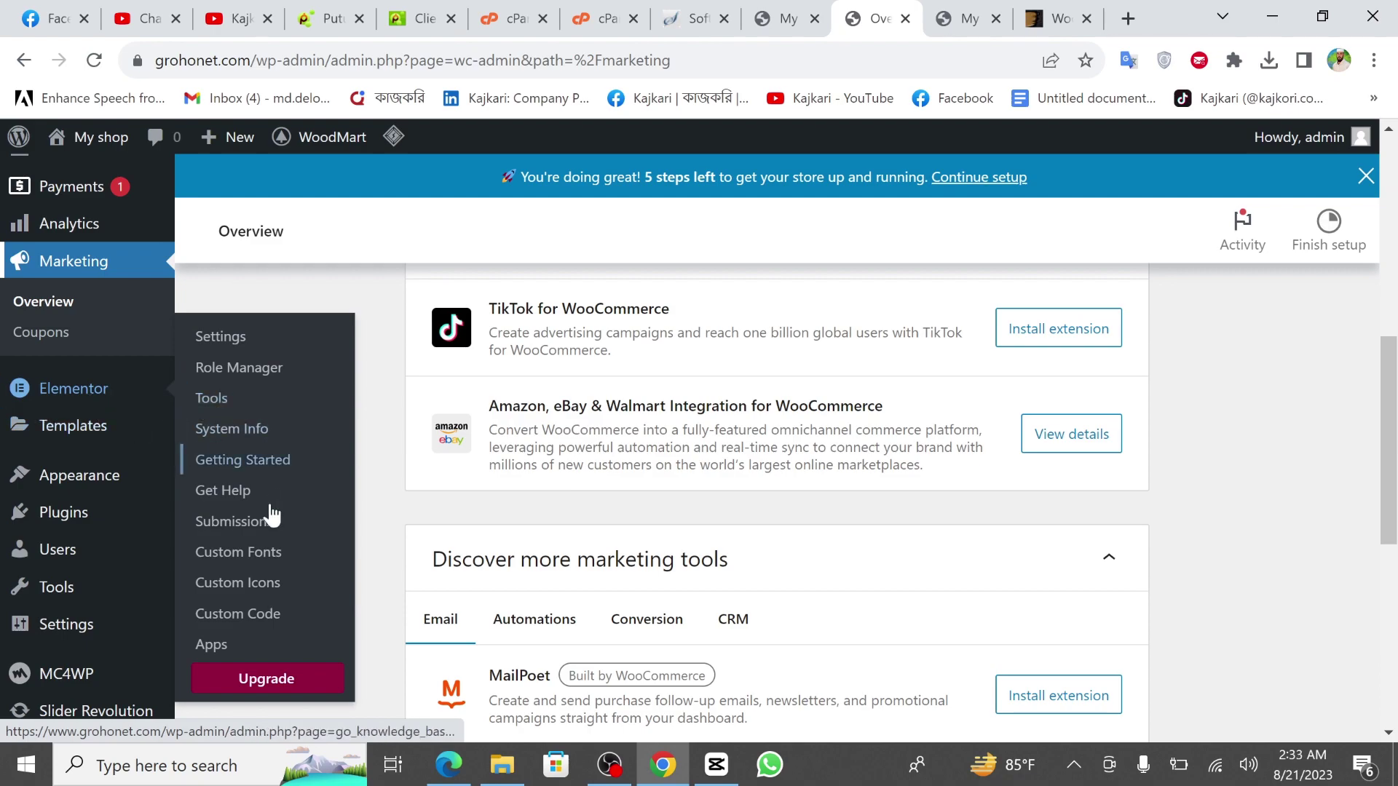
pyautogui.moveTo(86, 480)
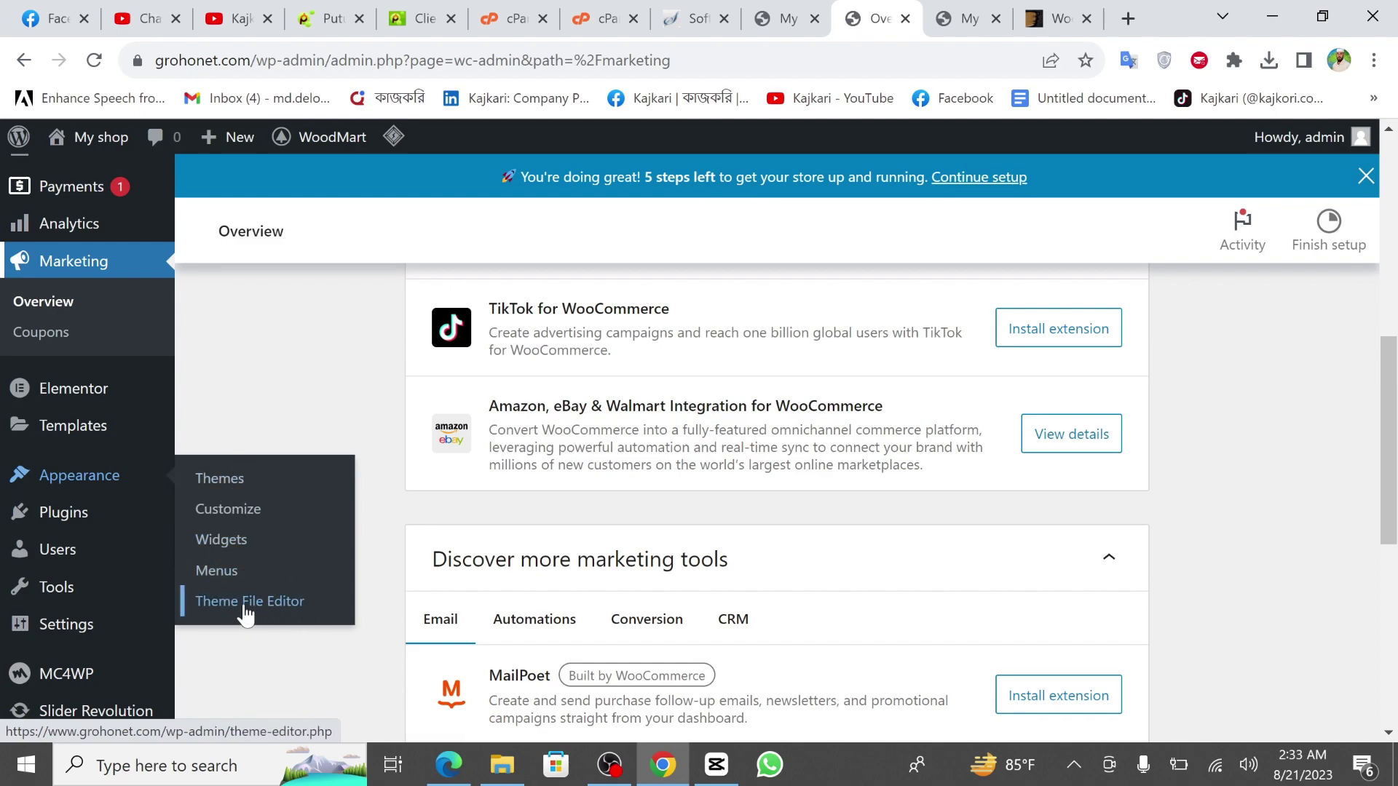
# Open the Installed Plugins list and scroll through it.
pyautogui.moveTo(82, 522)
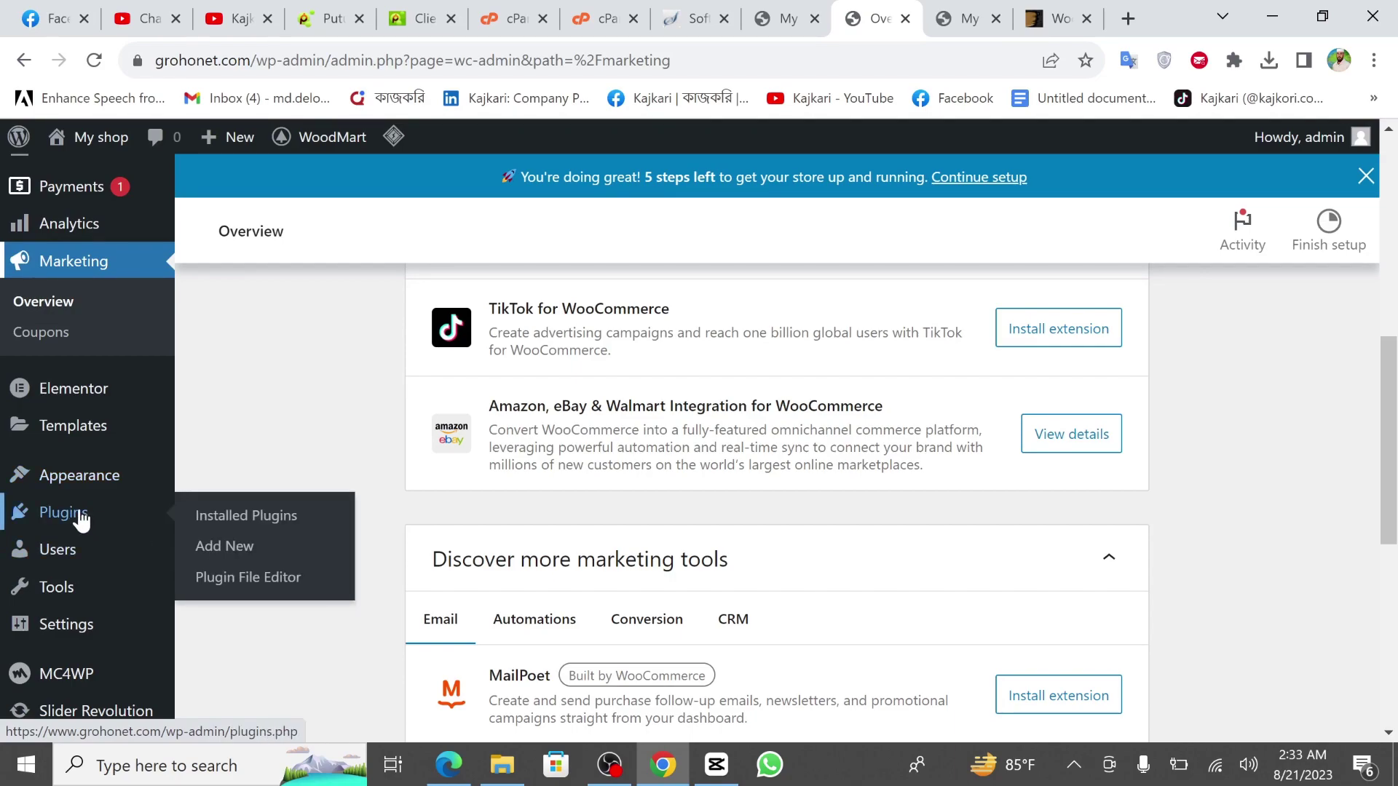
pyautogui.click(232, 531)
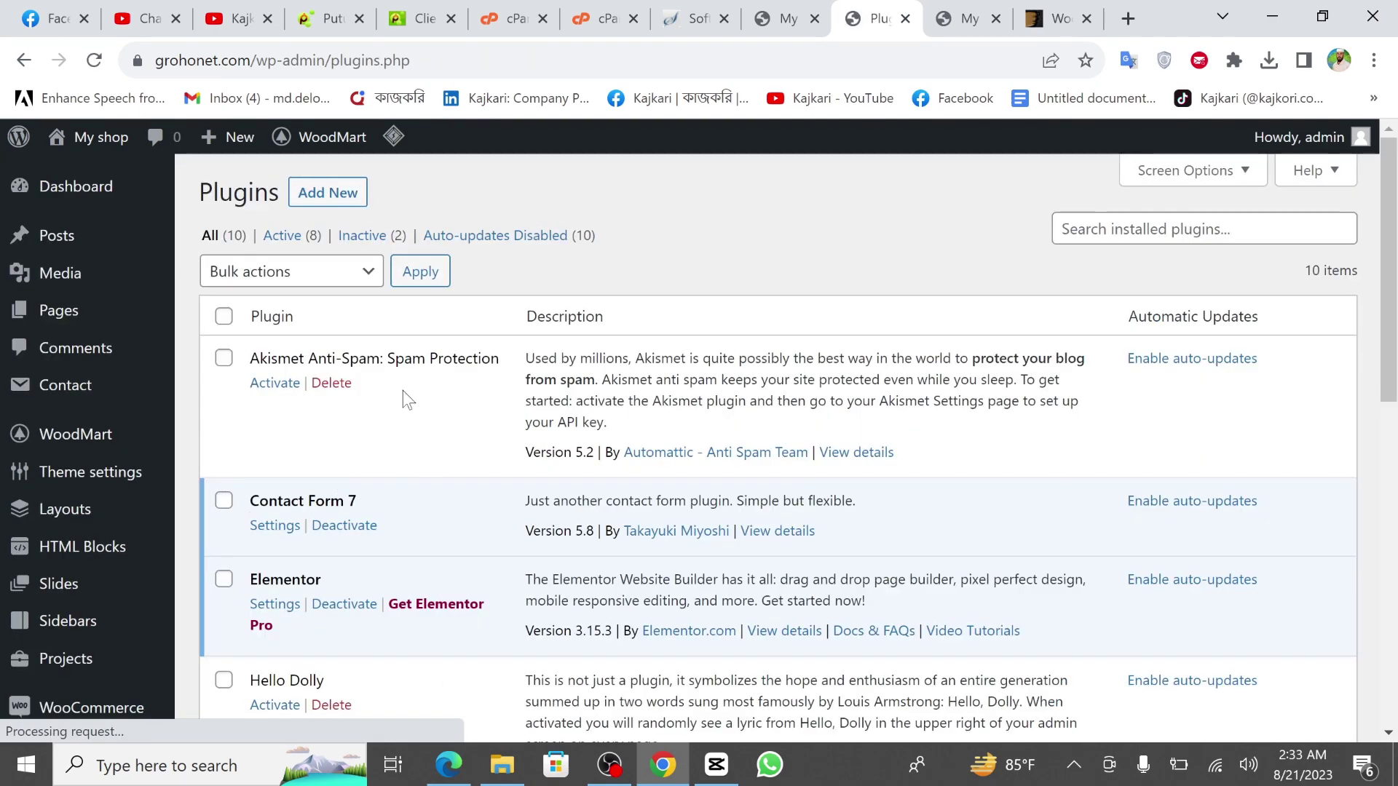
pyautogui.scroll(-2, 416, 421)
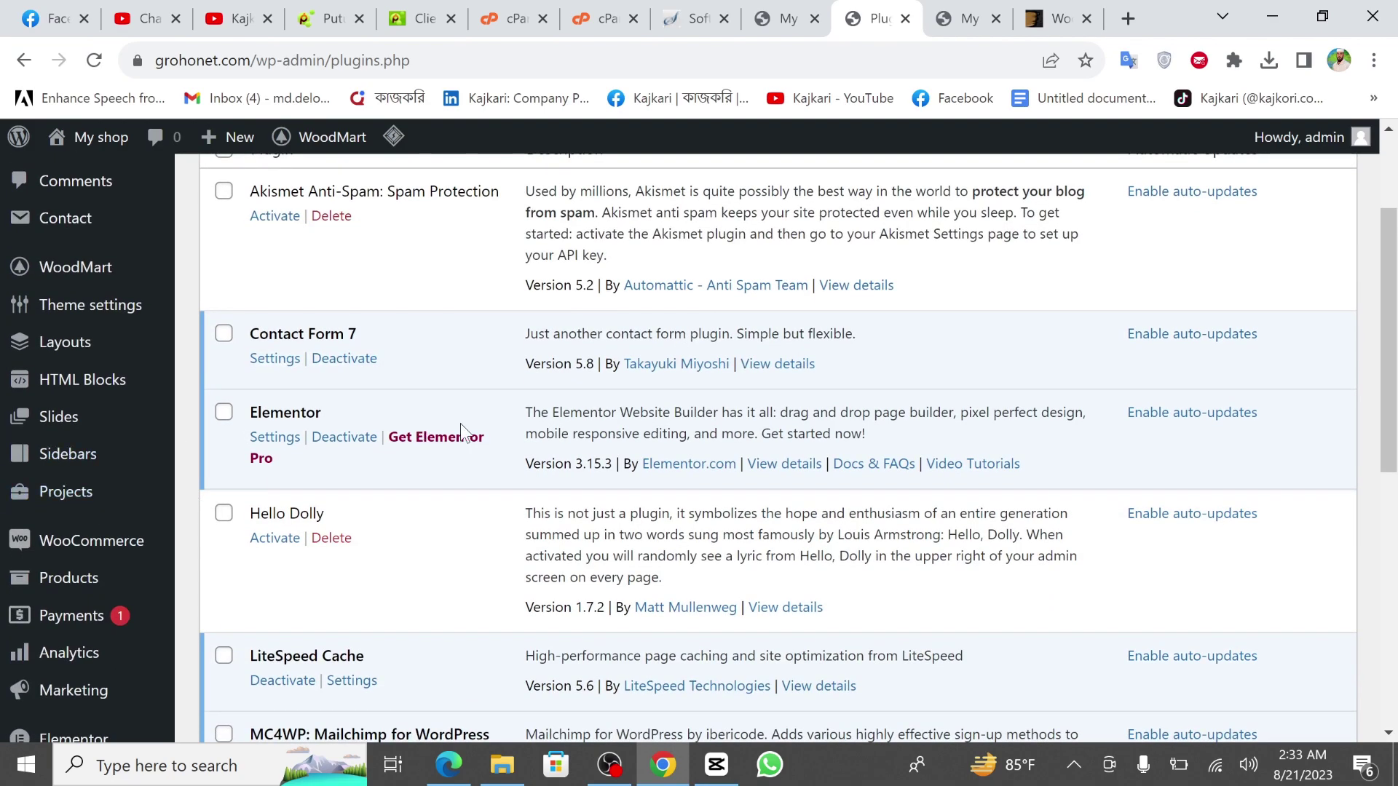
pyautogui.scroll(2, 428, 422)
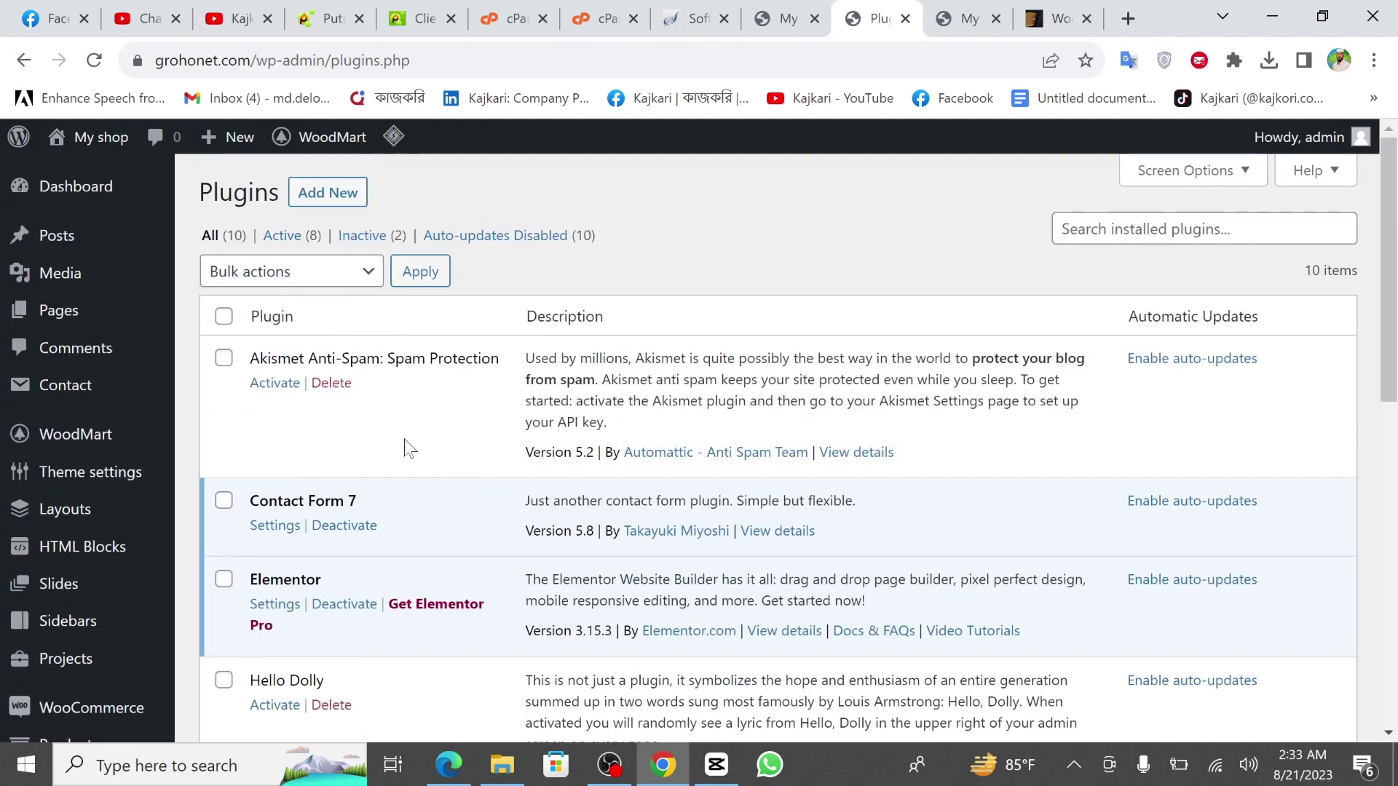
pyautogui.scroll(-10, 469, 537)
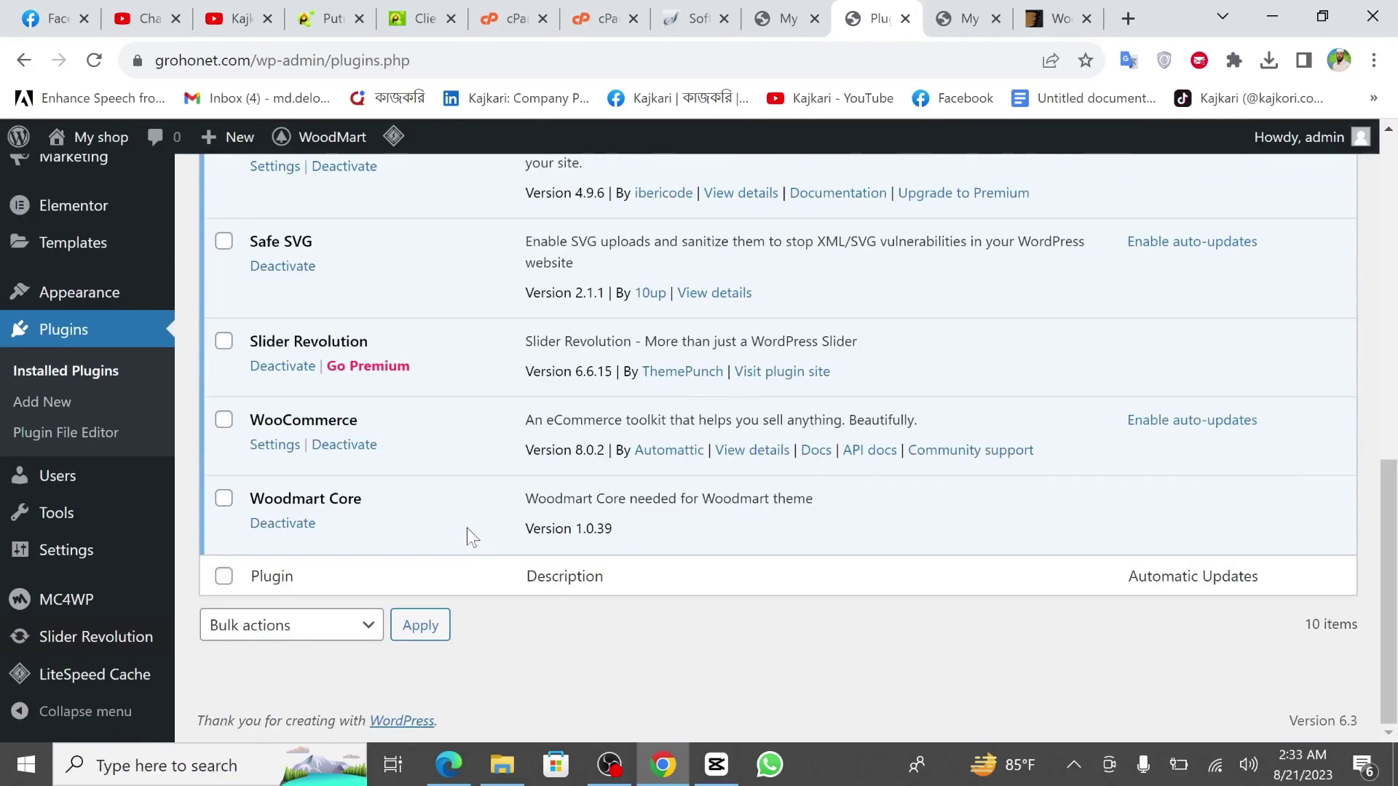
pyautogui.scroll(10, 468, 537)
# Go to Add Plugins, browse the featured plugin cards, then go to the Users page.
pyautogui.click(341, 193)
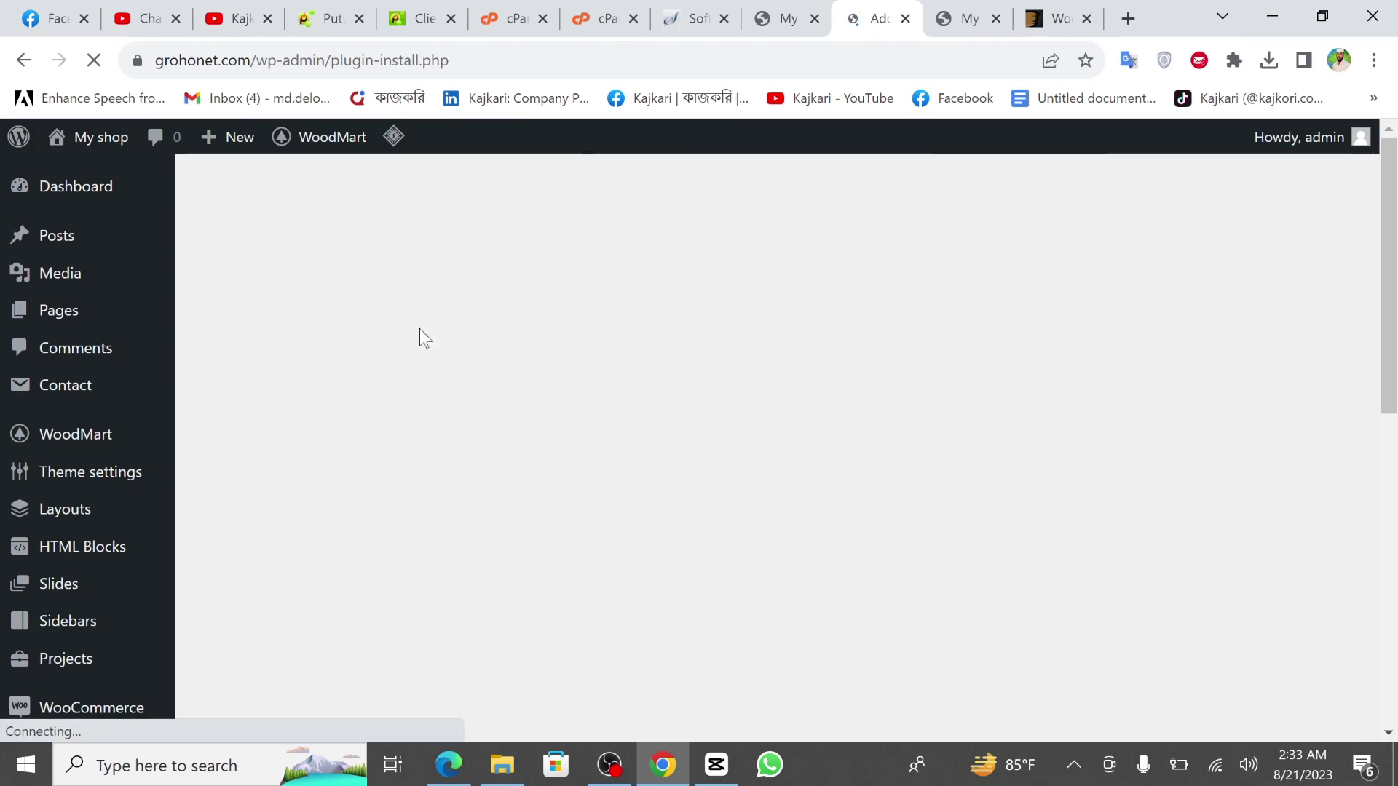
pyautogui.scroll(-6, 637, 437)
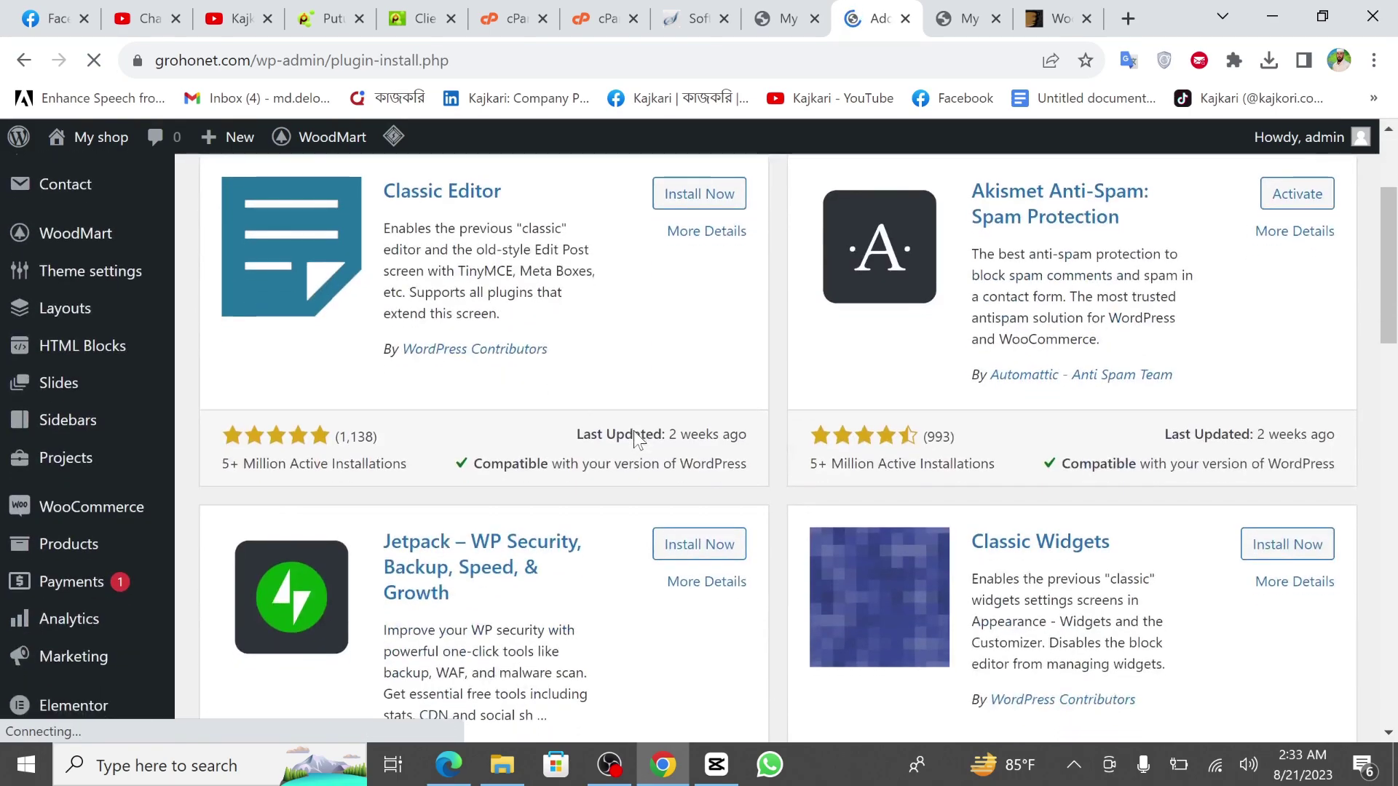
pyautogui.scroll(-2, 637, 437)
pyautogui.scroll(-8, 627, 437)
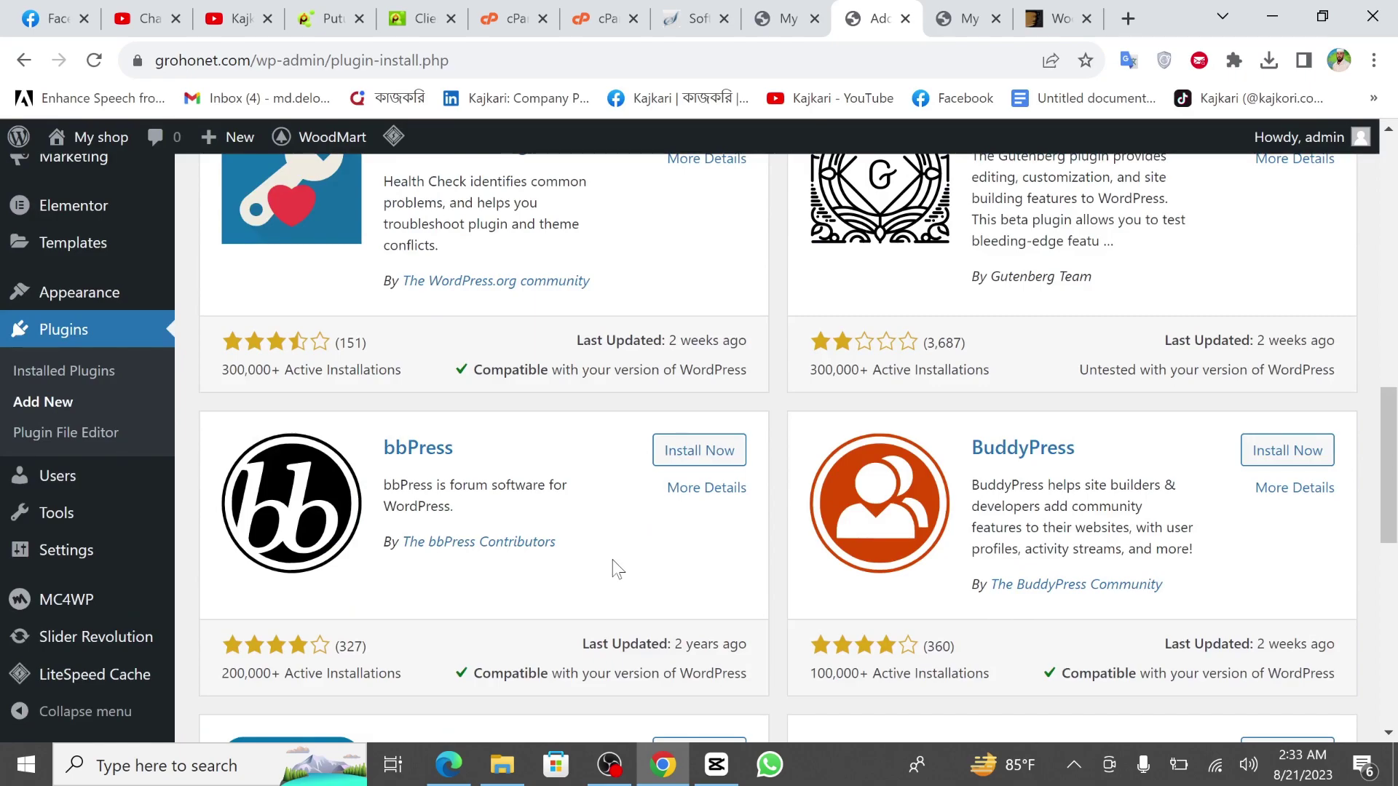
pyautogui.scroll(-5, 617, 570)
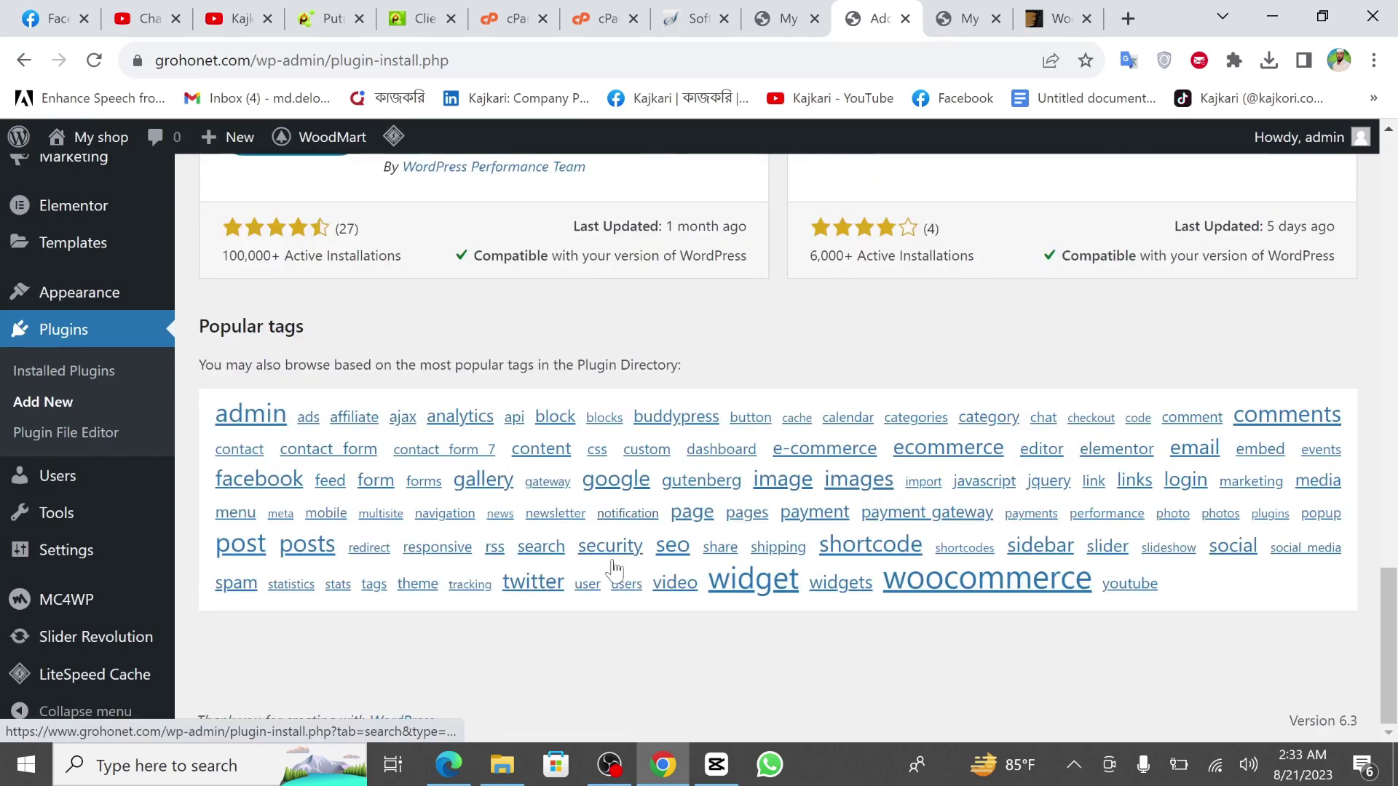
pyautogui.scroll(12, 615, 568)
pyautogui.scroll(8, 615, 568)
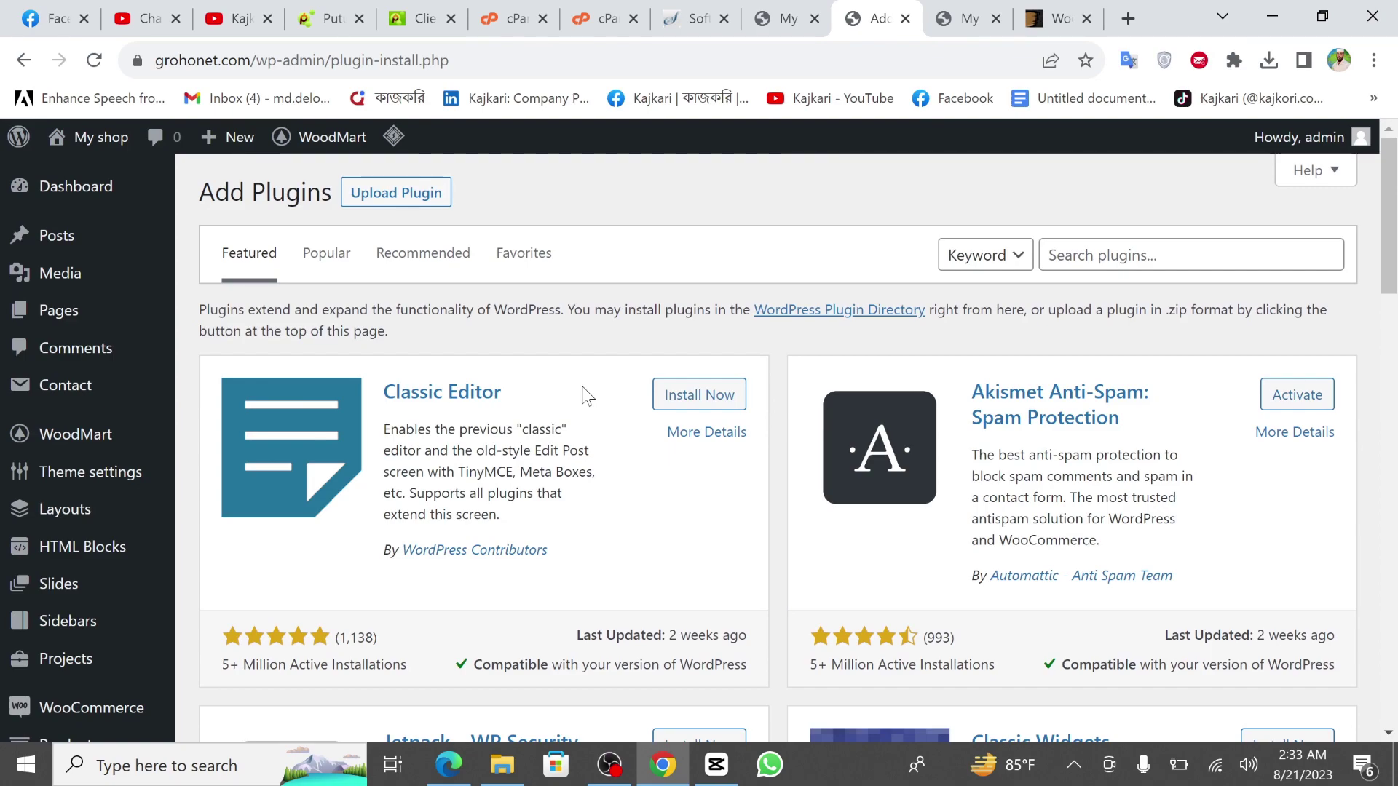
pyautogui.scroll(-3, 559, 504)
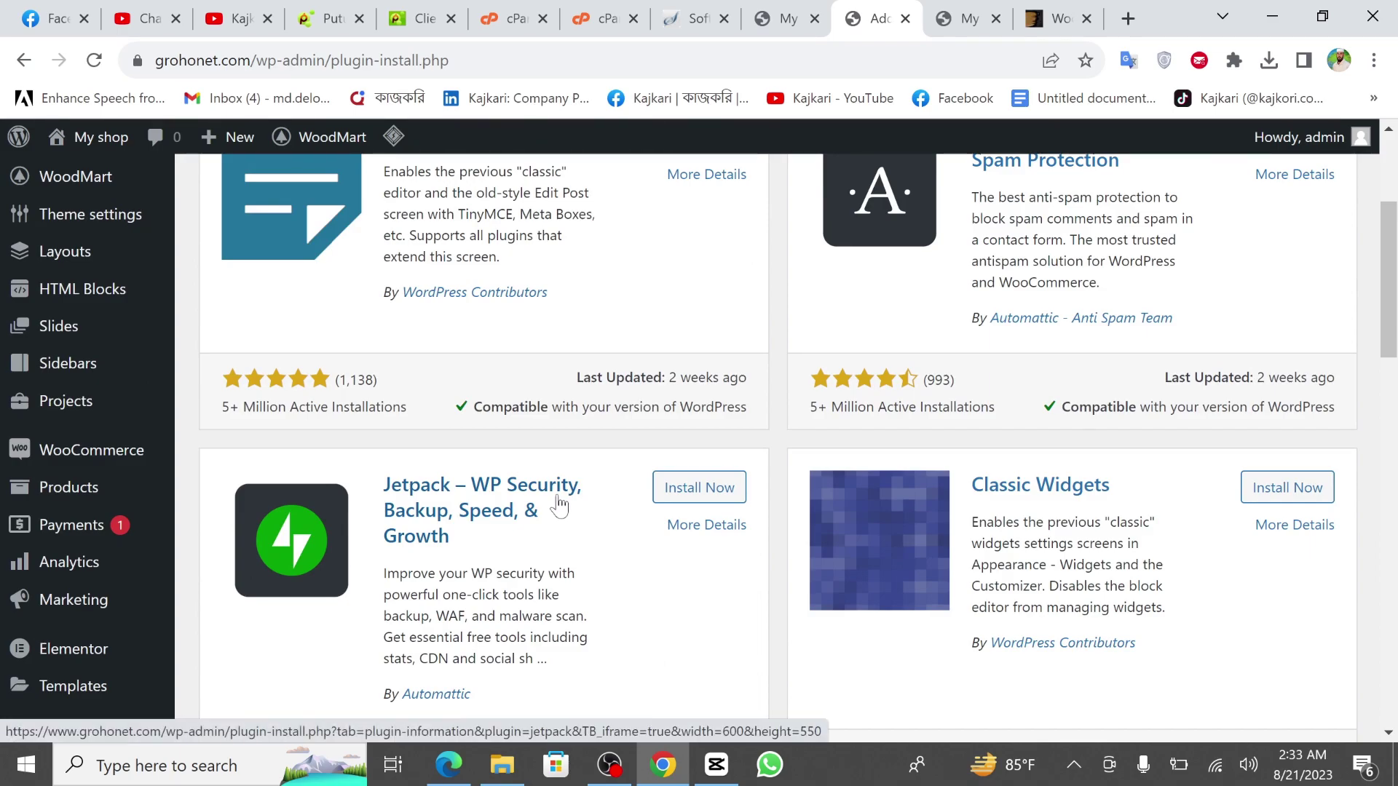
pyautogui.scroll(-5, 559, 505)
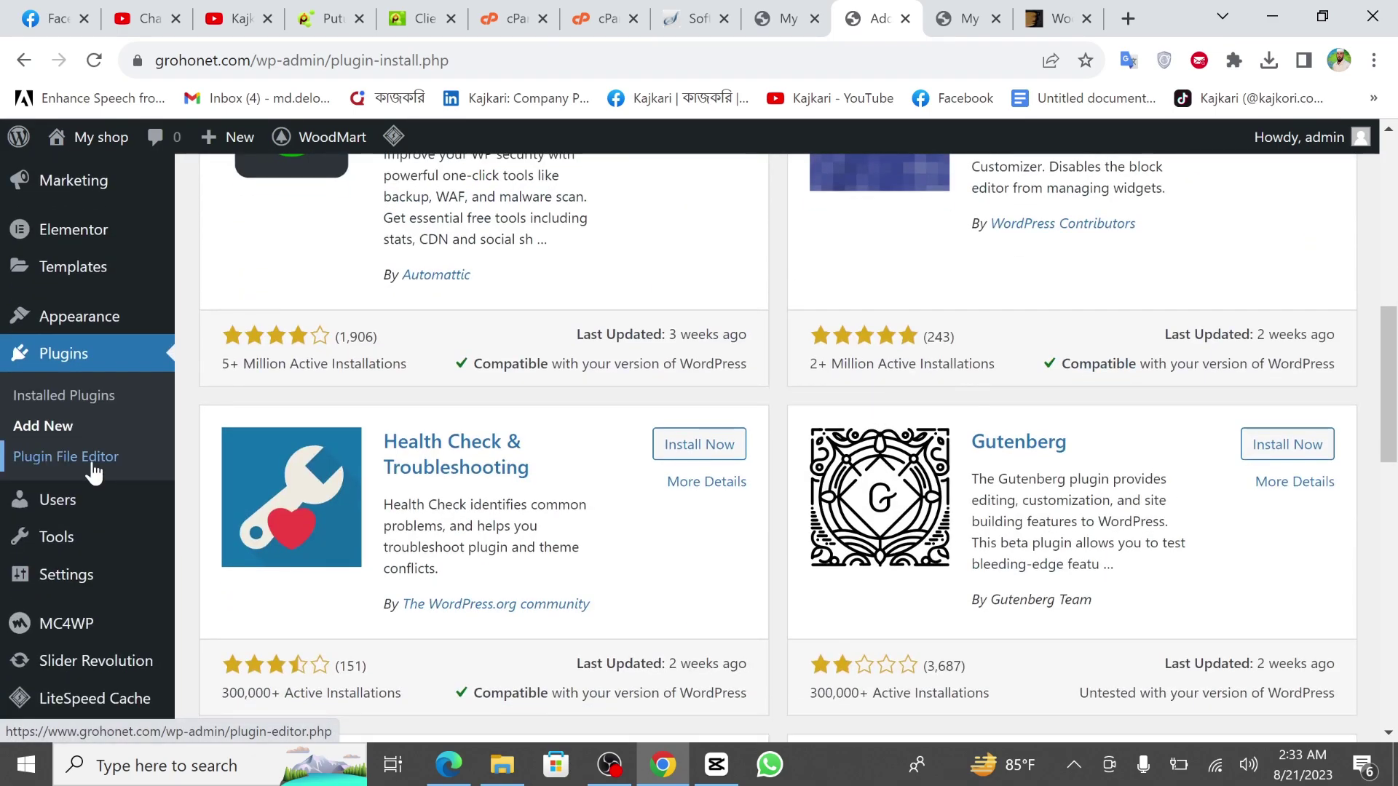
pyautogui.scroll(-2, 95, 469)
pyautogui.moveTo(43, 481)
pyautogui.click(57, 483)
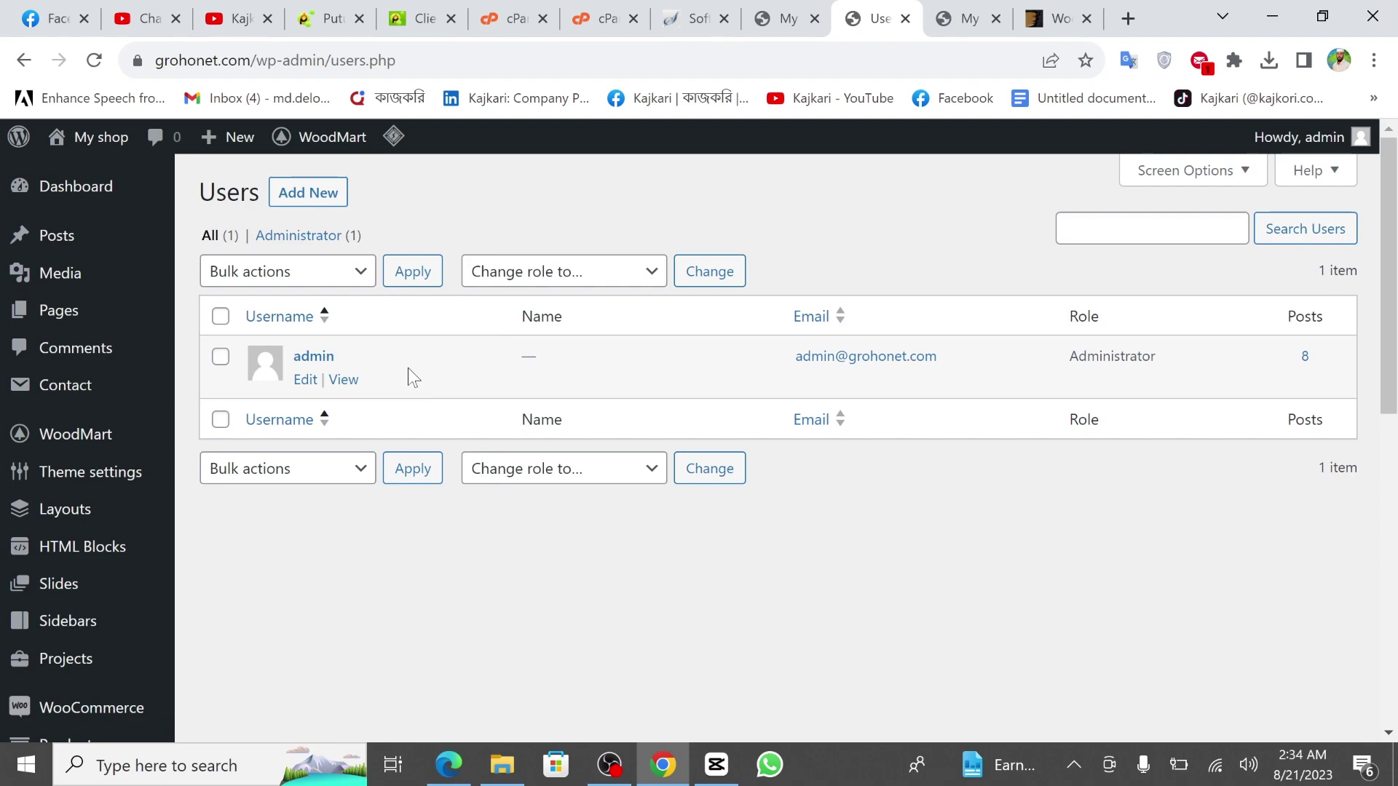
# Review the single Administrator account in All Users, then go to General Settings.
pyautogui.moveTo(143, 521)
pyautogui.scroll(-10, 143, 530)
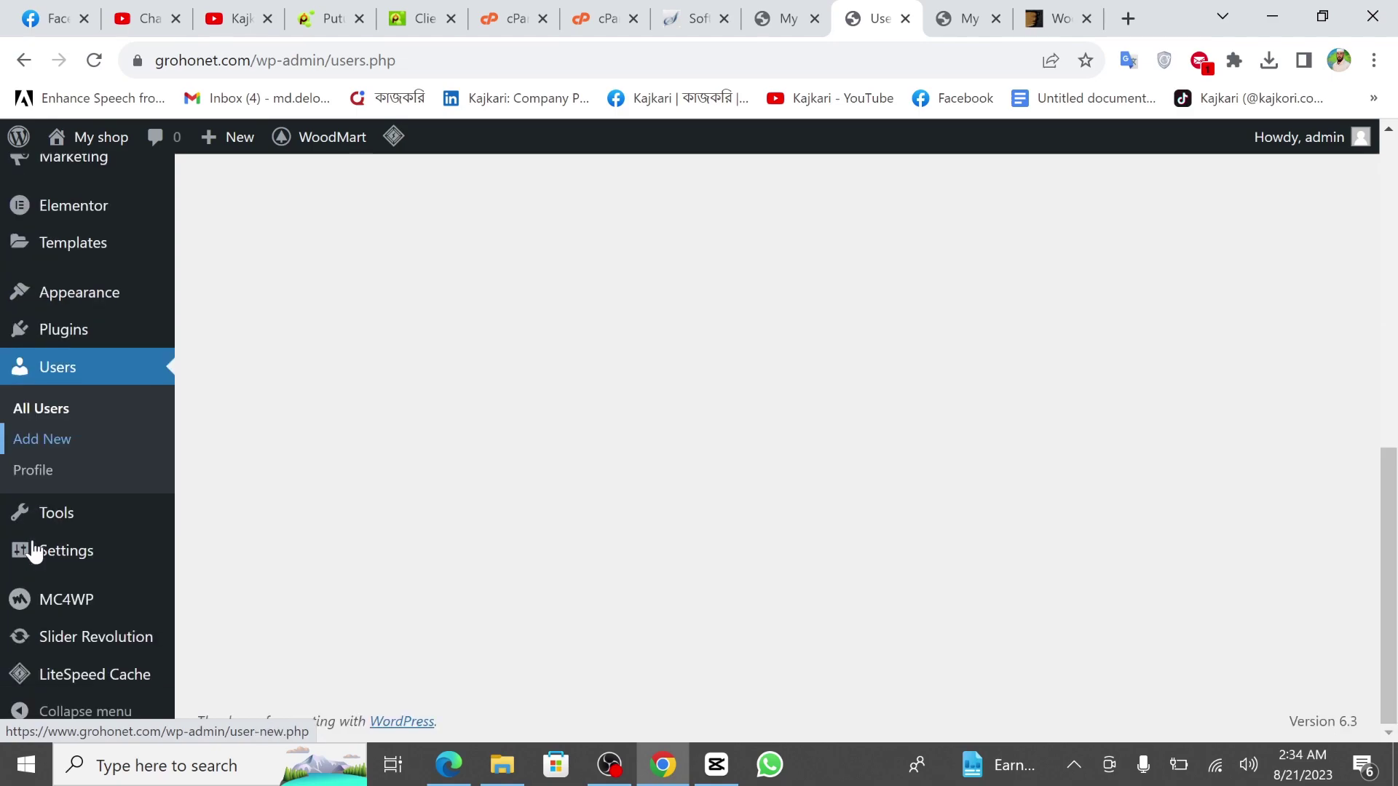
pyautogui.moveTo(46, 523)
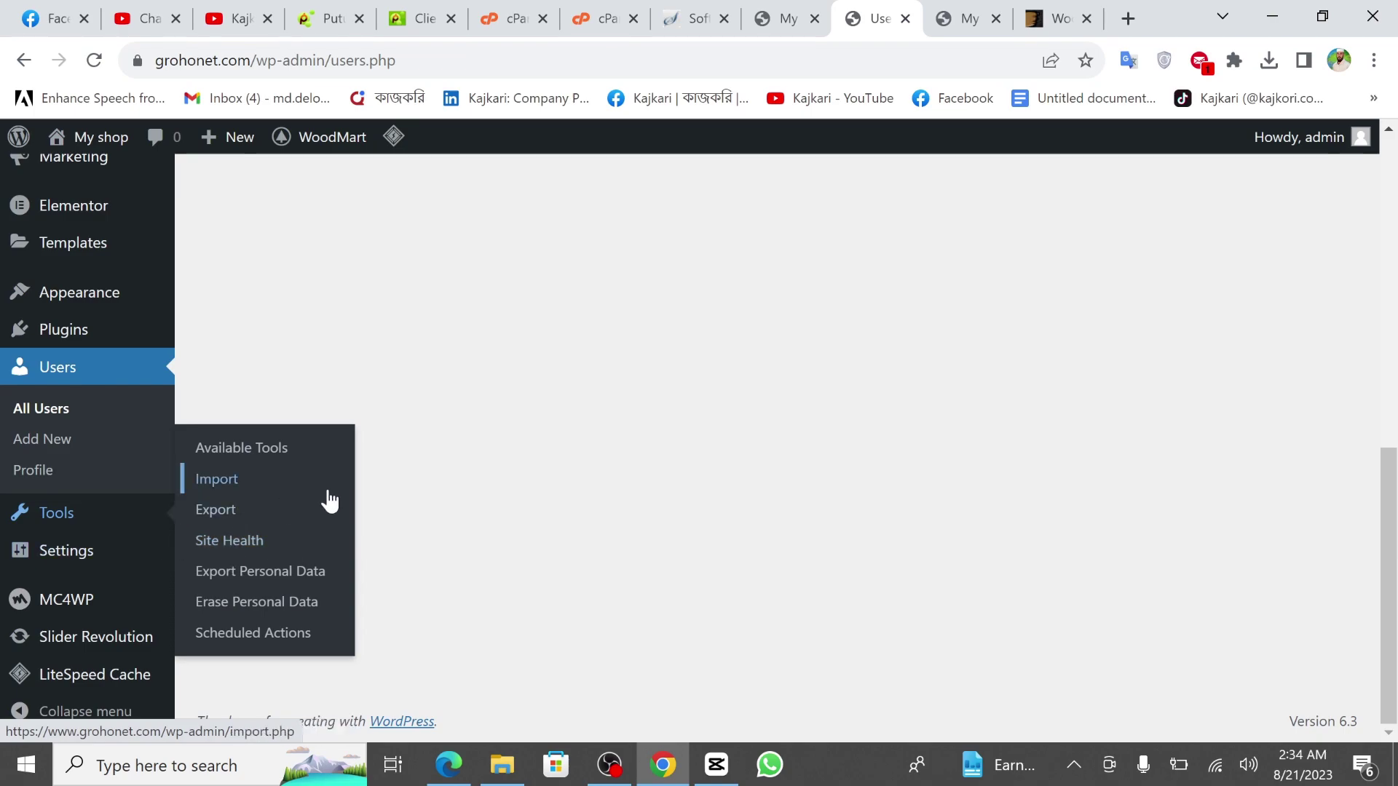
pyautogui.click(61, 559)
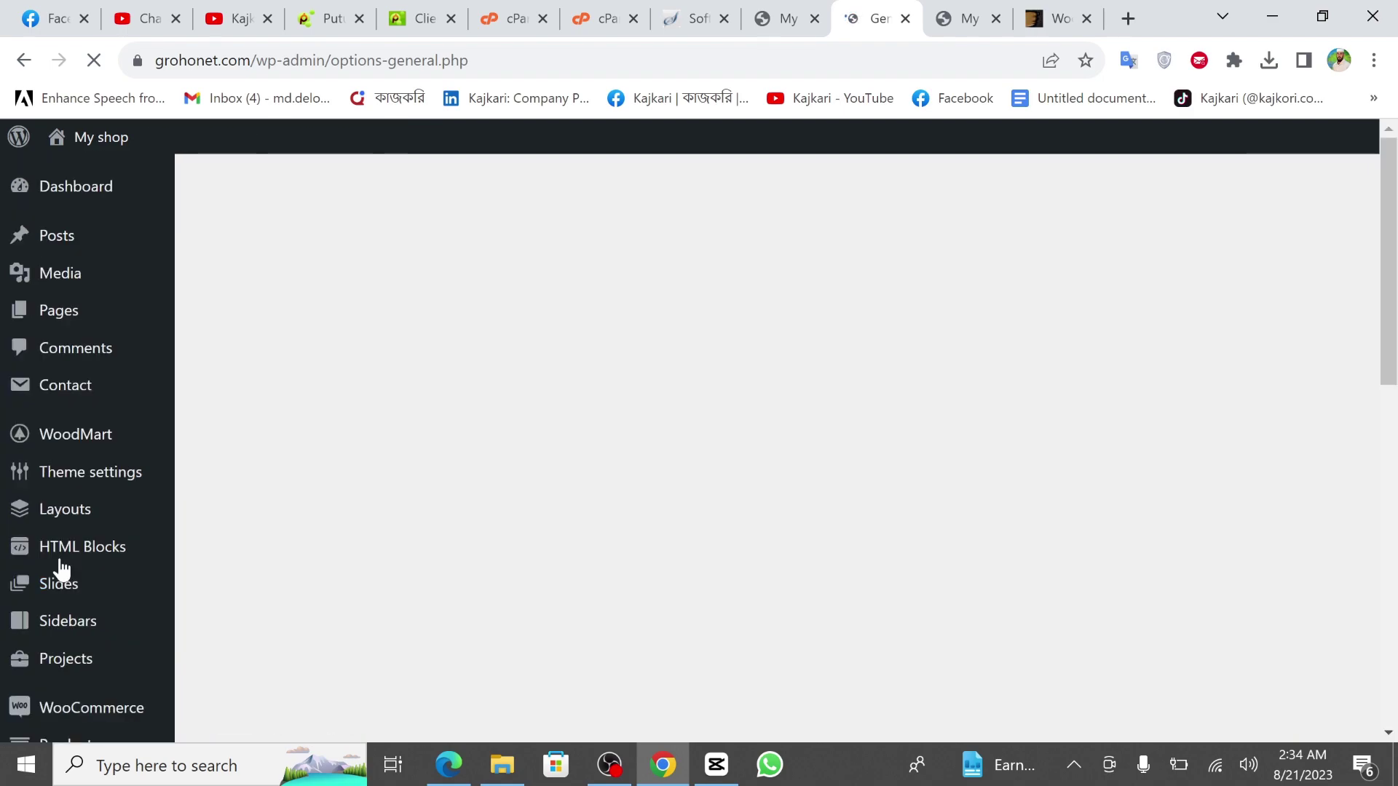
# Check the Tagline and WordPress Address fields in General Settings, then return to the Dashboard.
pyautogui.click(510, 318)
pyautogui.click(474, 414)
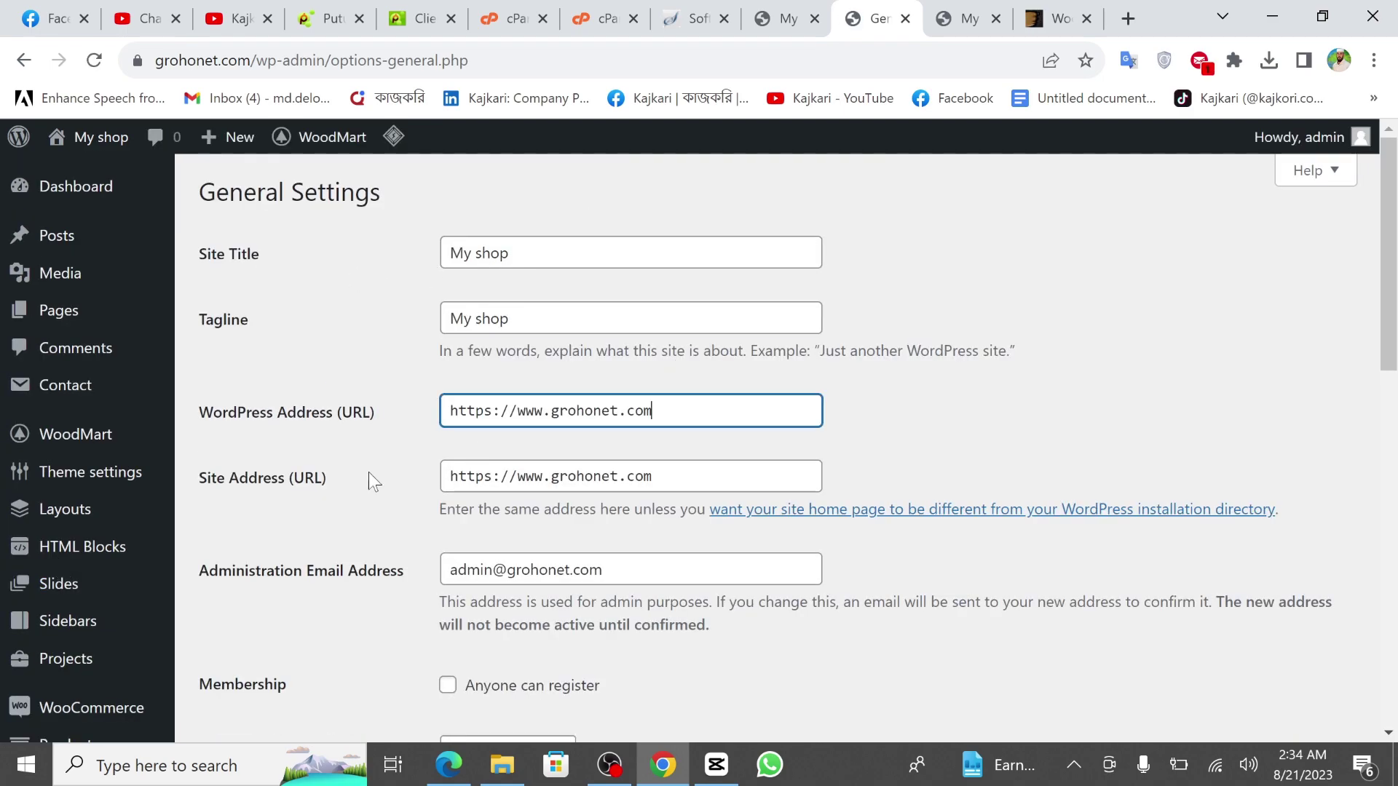
pyautogui.scroll(-3, 342, 482)
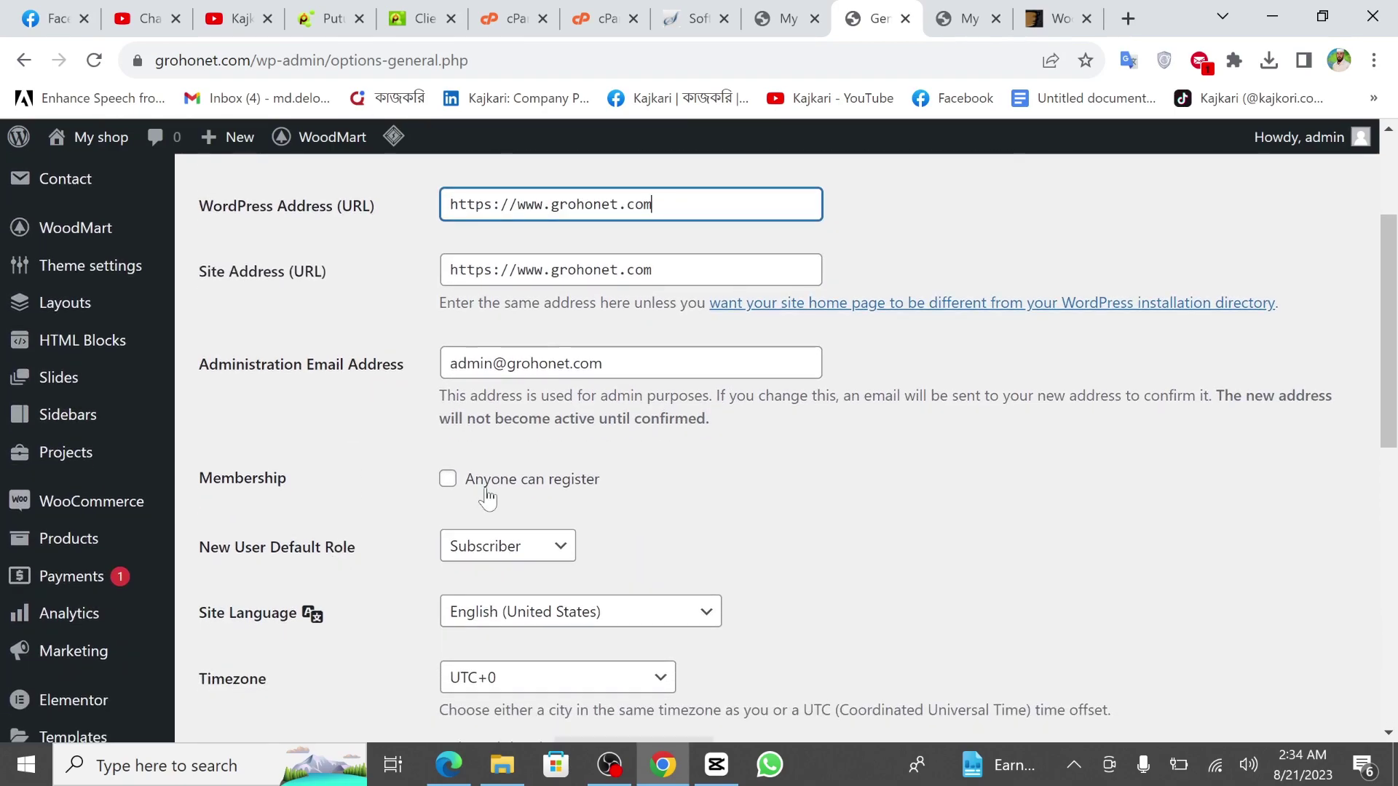
pyautogui.scroll(-4, 657, 474)
pyautogui.scroll(-7, 662, 565)
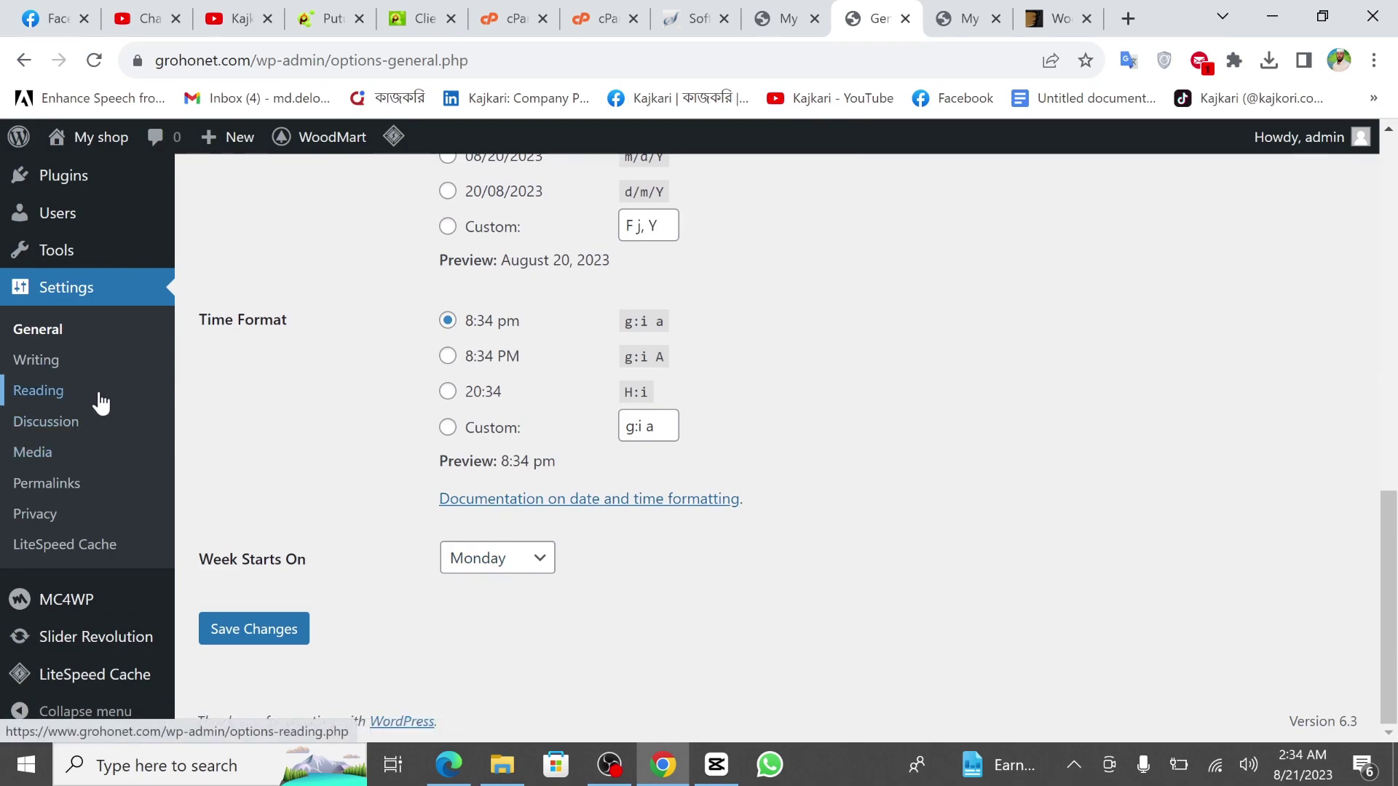
pyautogui.moveTo(16, 608)
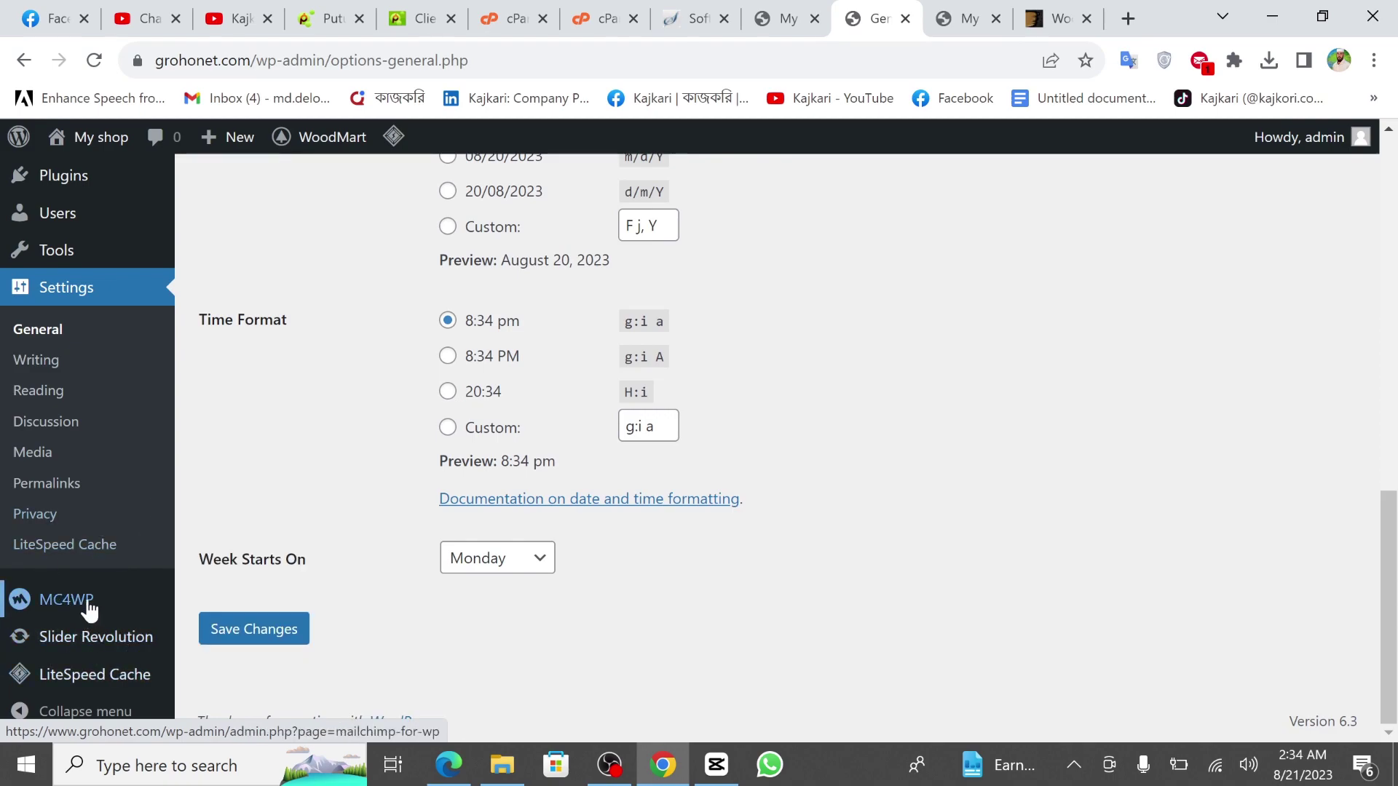
pyautogui.moveTo(71, 684)
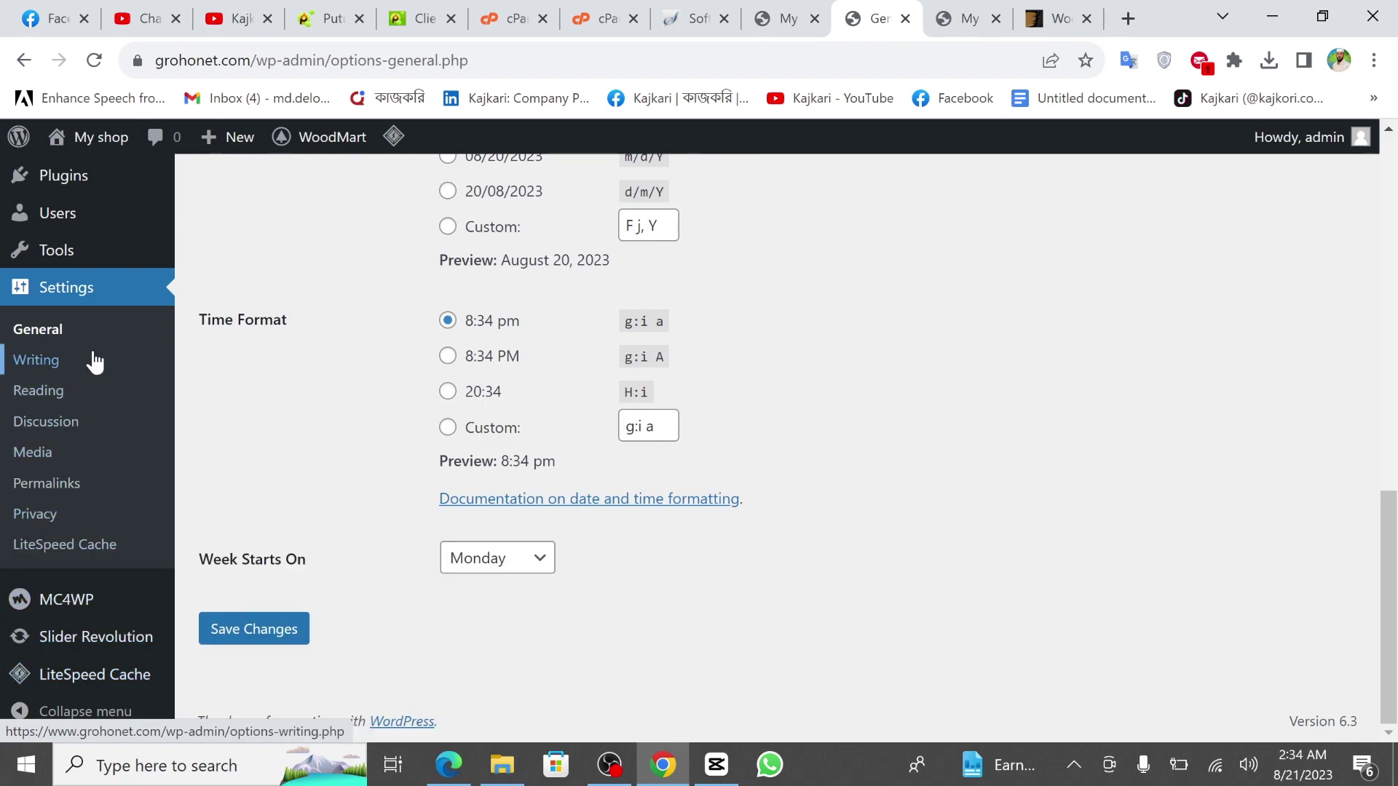
pyautogui.scroll(12, 94, 359)
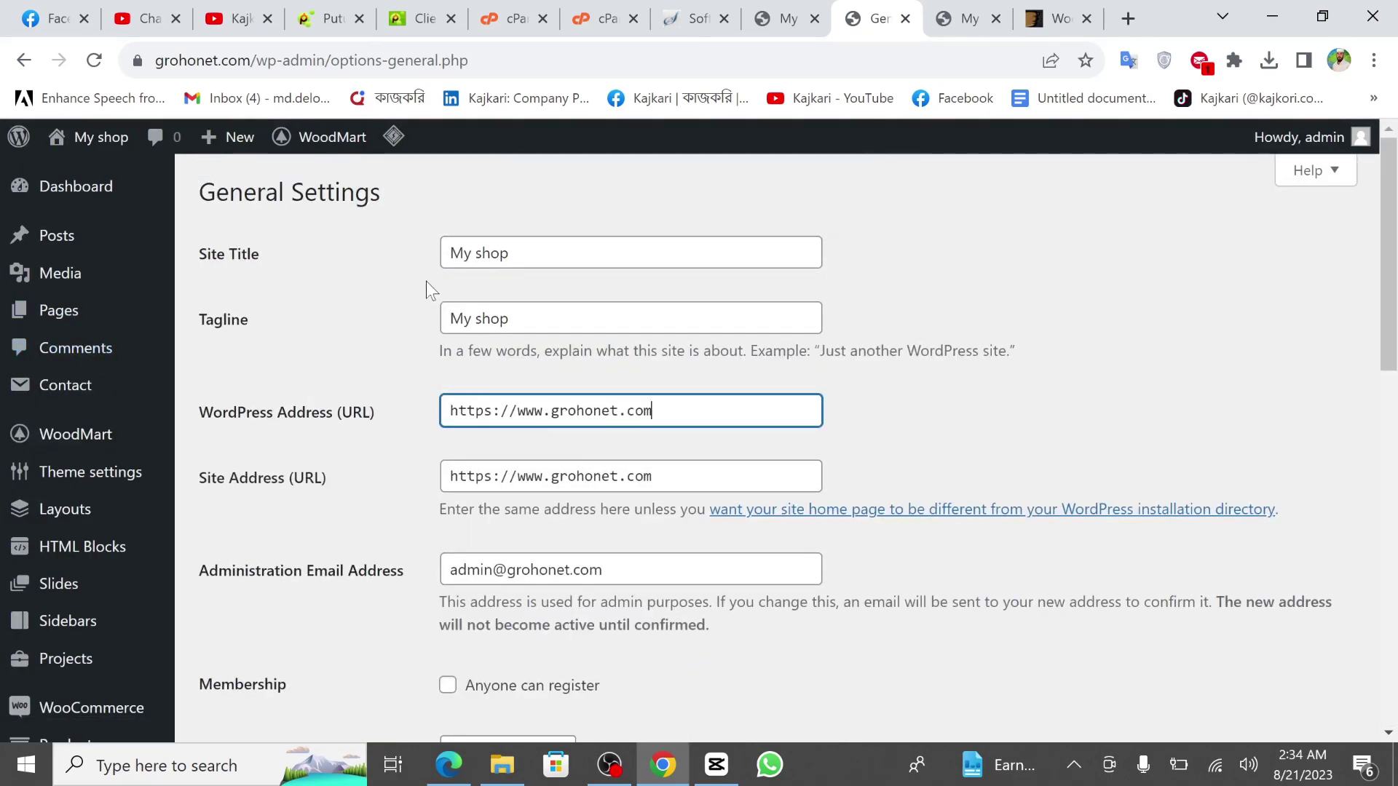
pyautogui.click(81, 186)
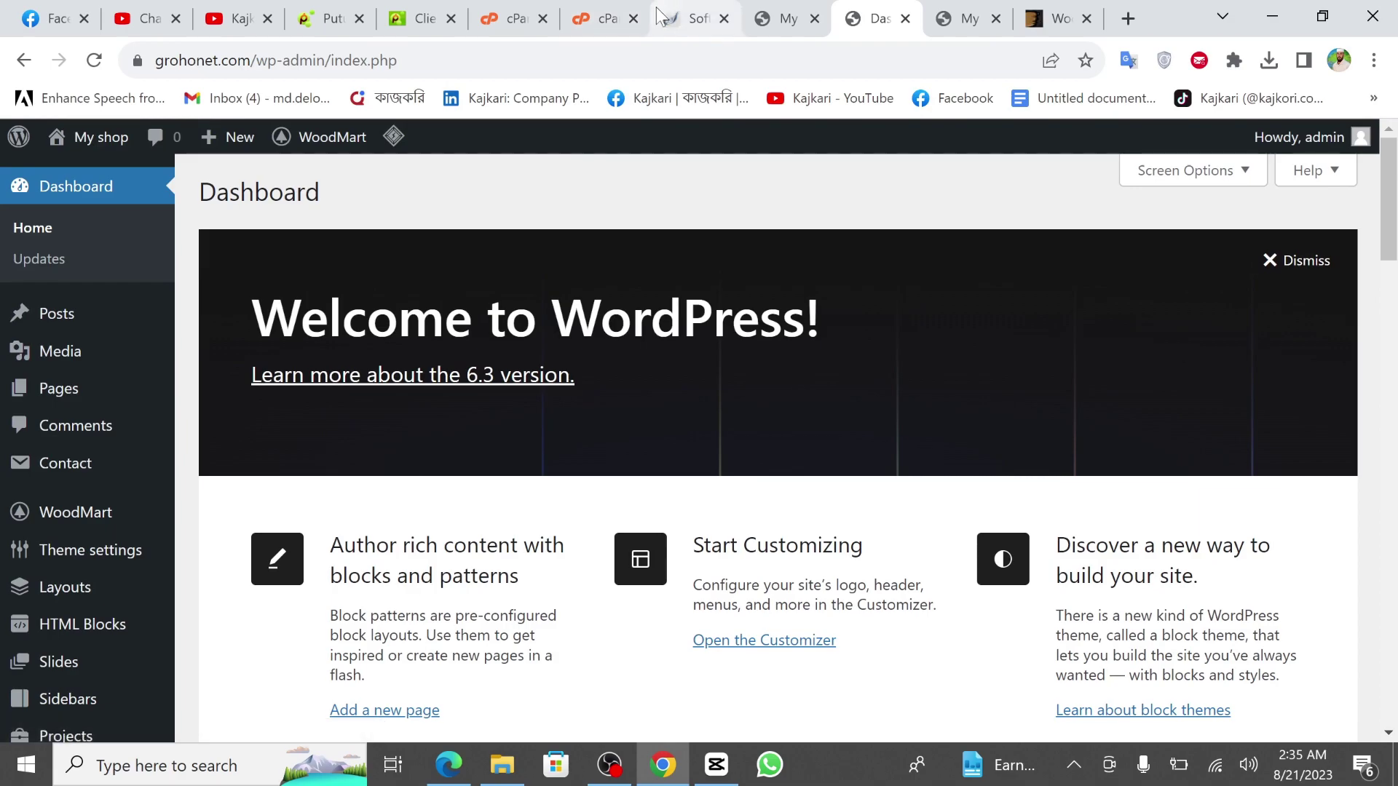
# Switch to the WoodMart storefront and scroll through the homepage products.
pyautogui.click(928, 14)
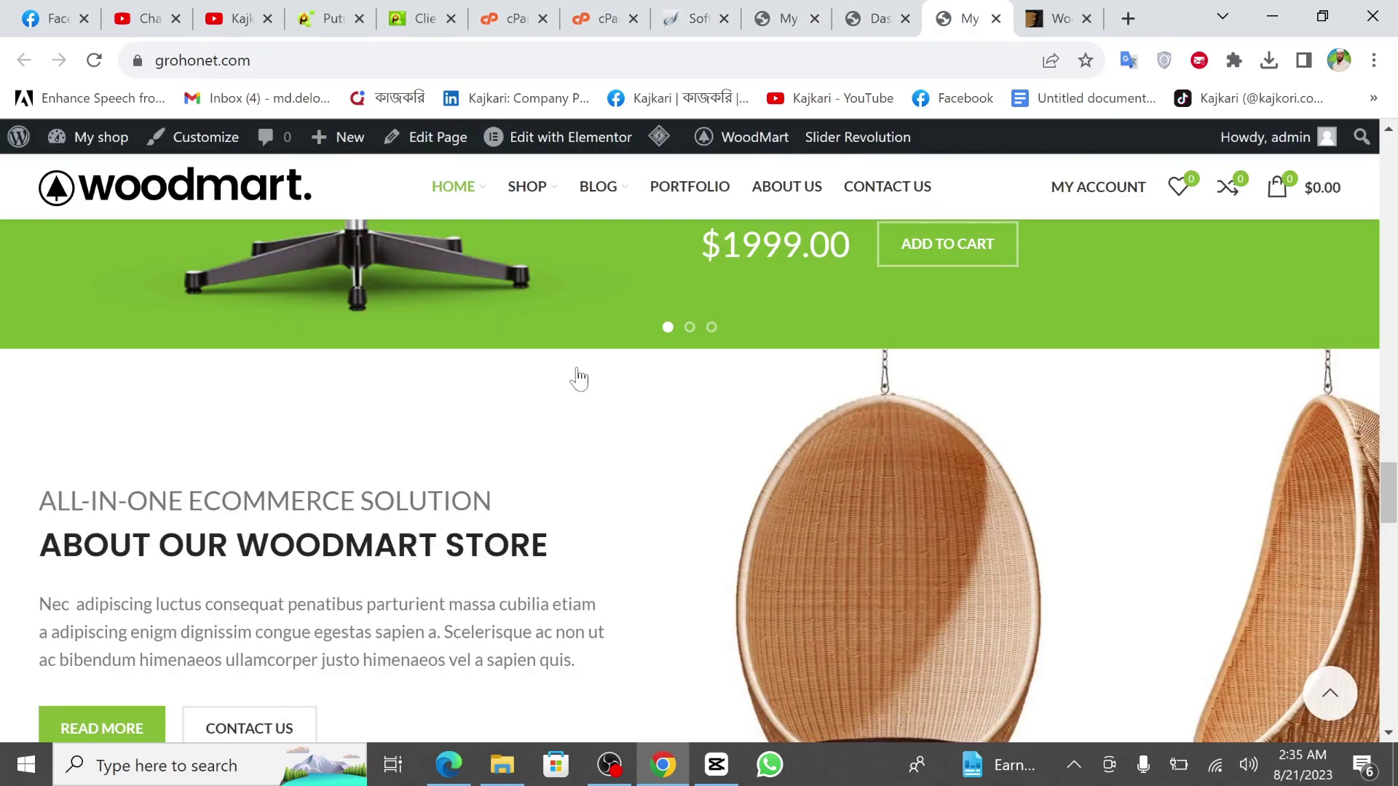
pyautogui.scroll(-5, 593, 357)
pyautogui.scroll(2, 549, 424)
pyautogui.scroll(5, 551, 426)
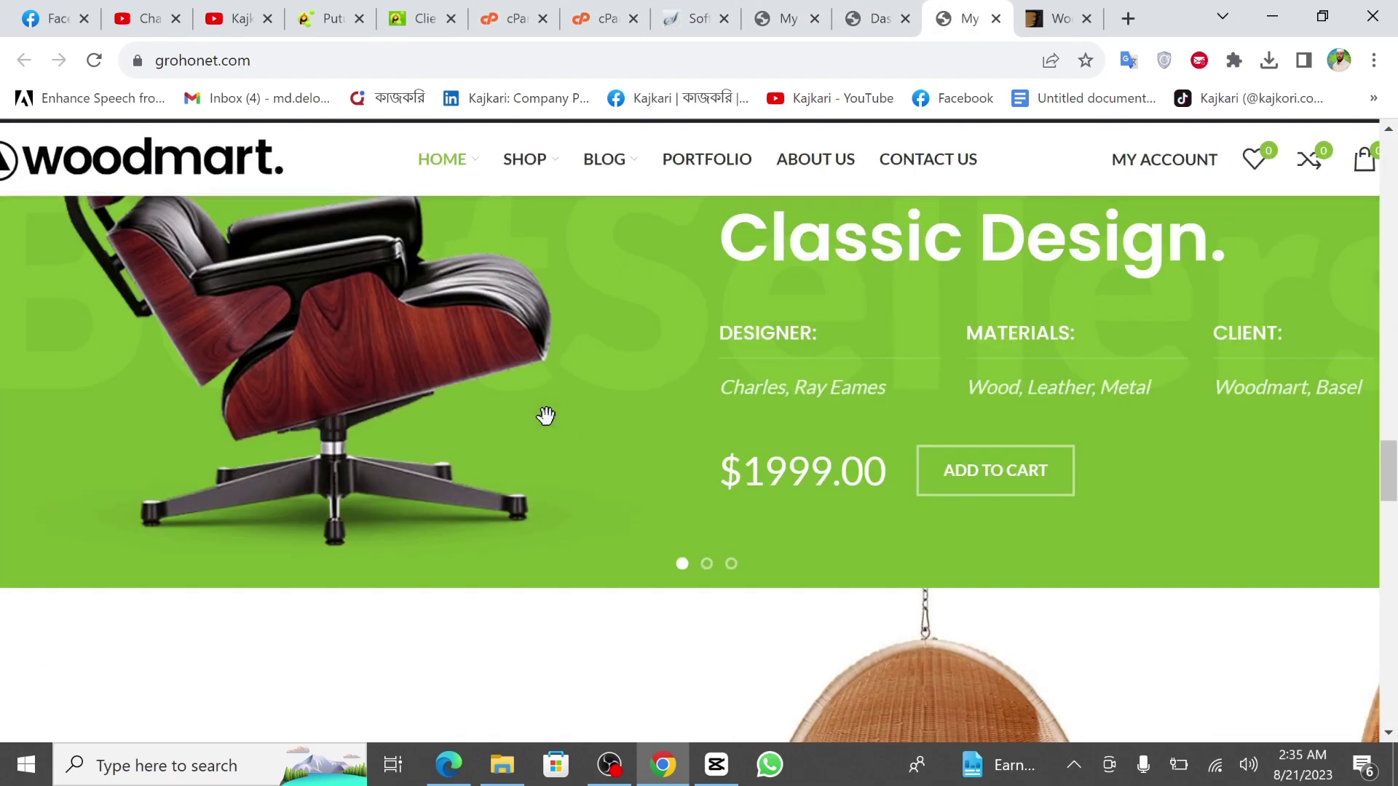
pyautogui.scroll(2, 546, 416)
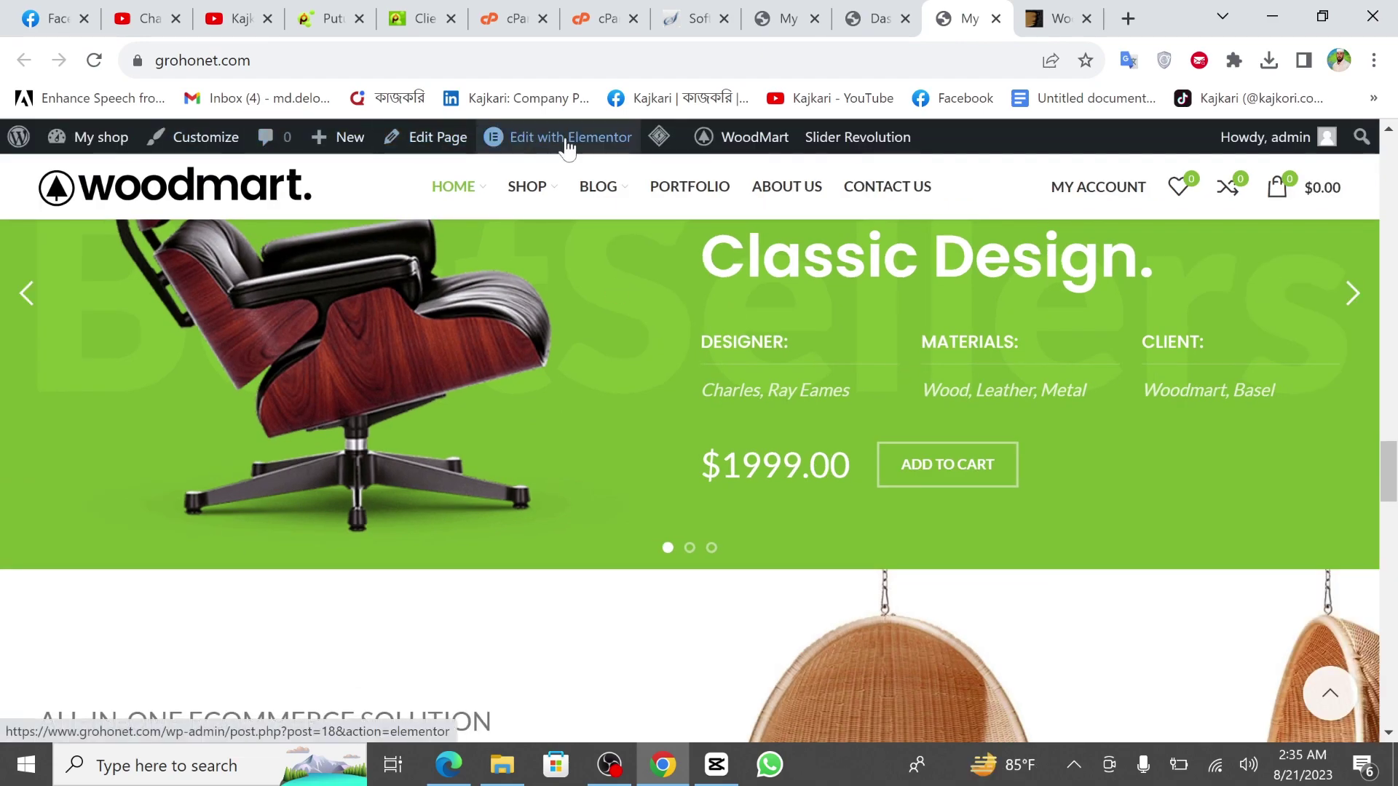
pyautogui.moveTo(579, 149)
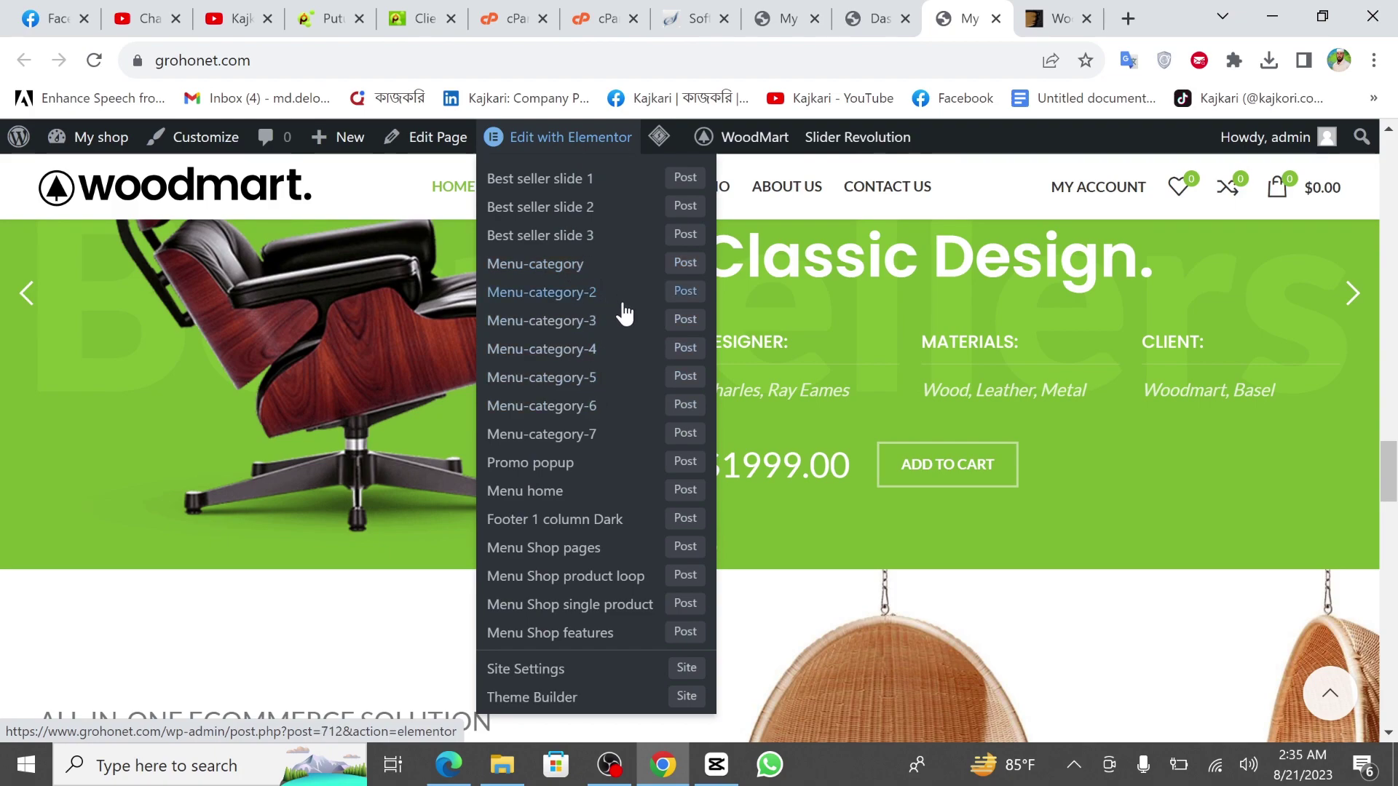
pyautogui.scroll(-2, 603, 466)
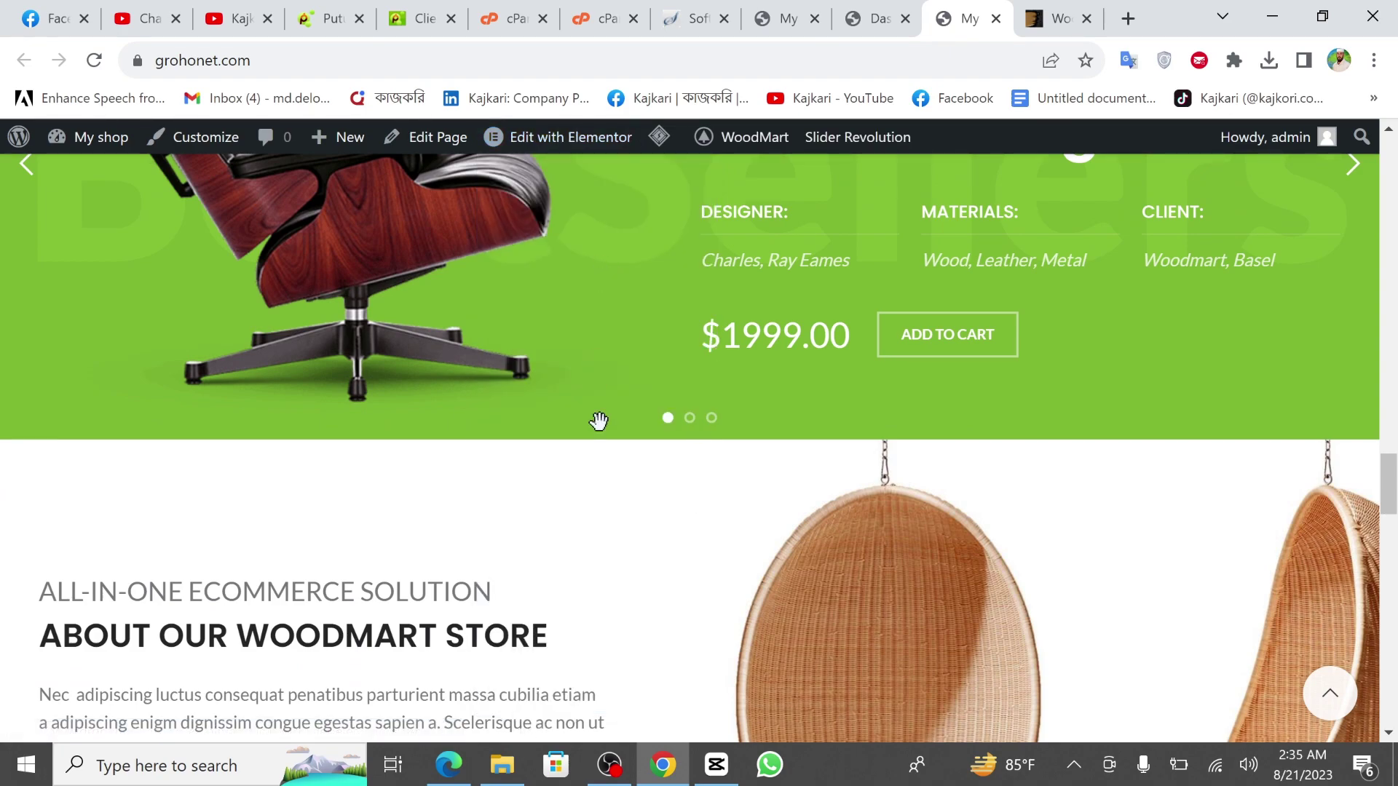
pyautogui.scroll(10, 604, 415)
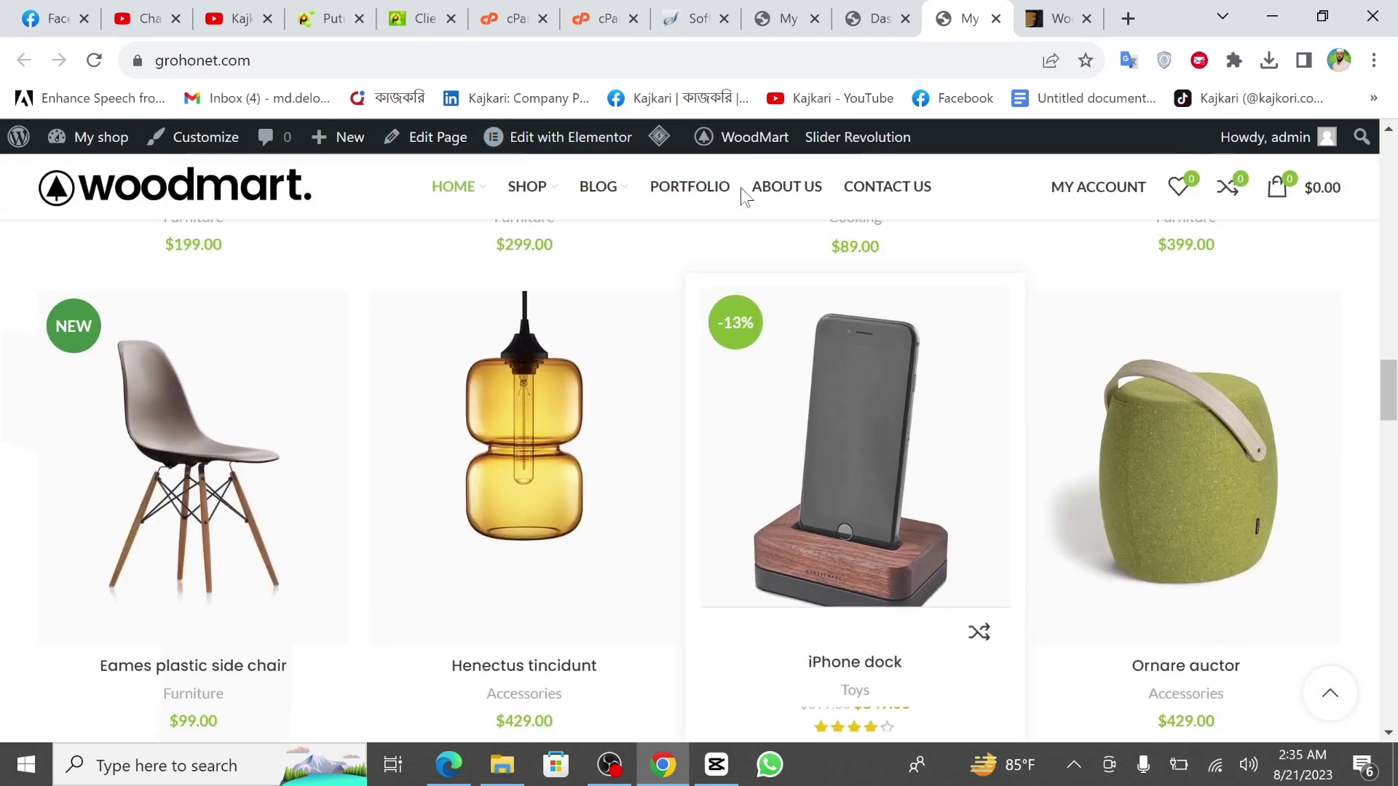
# Launch the Customizer for My shop from the admin bar.
pyautogui.moveTo(764, 146)
pyautogui.moveTo(850, 192)
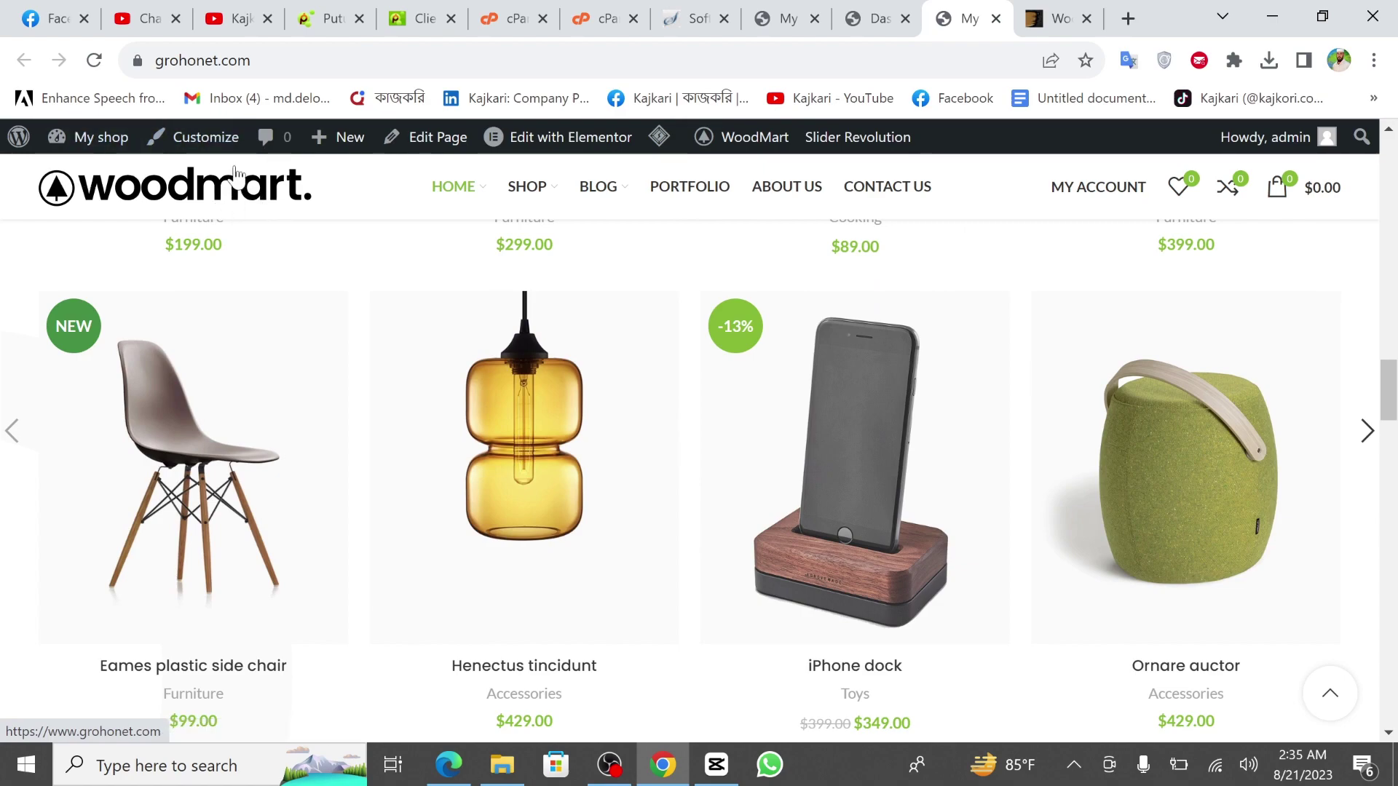
pyautogui.click(199, 146)
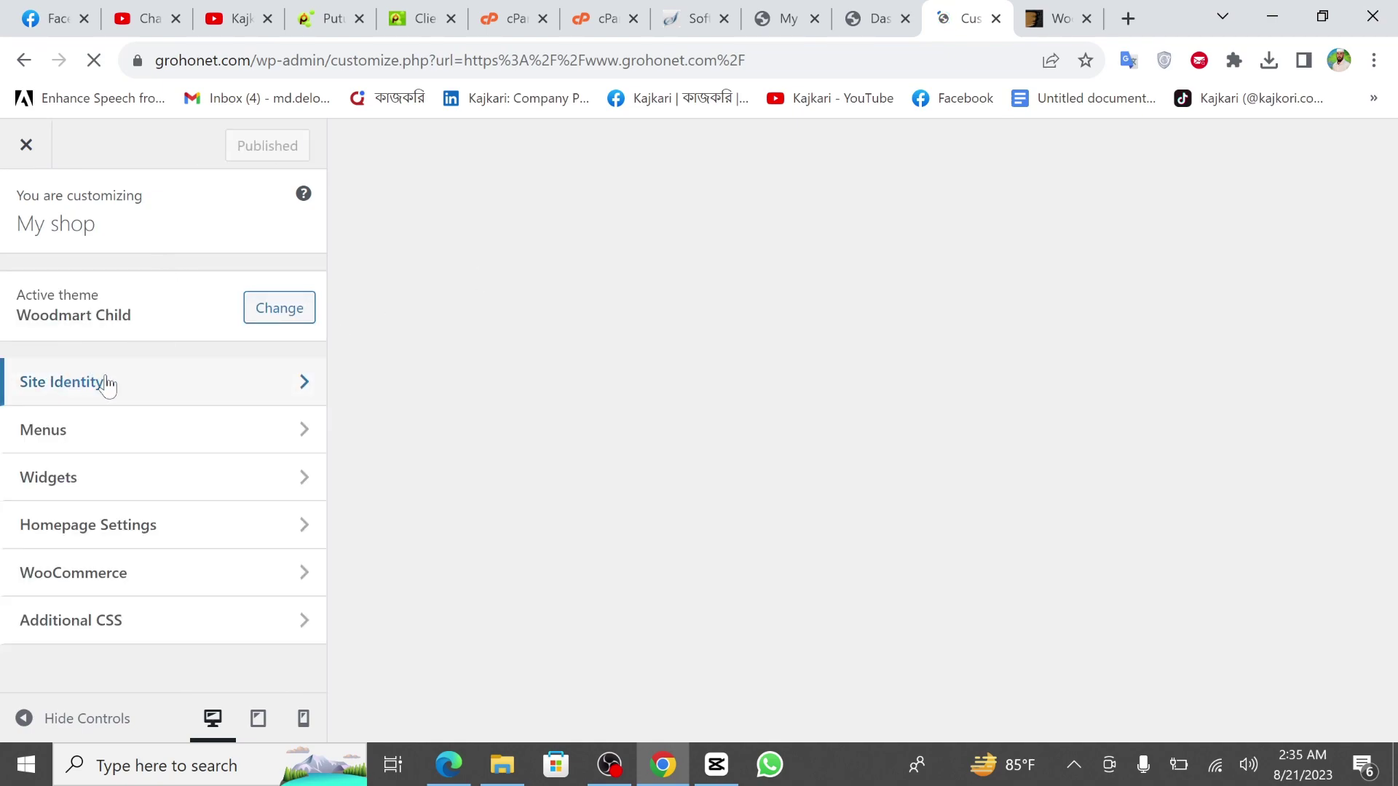
# Set the white chair with orange seat as the Site Identity icon, crop it, and publish.
pyautogui.click(124, 395)
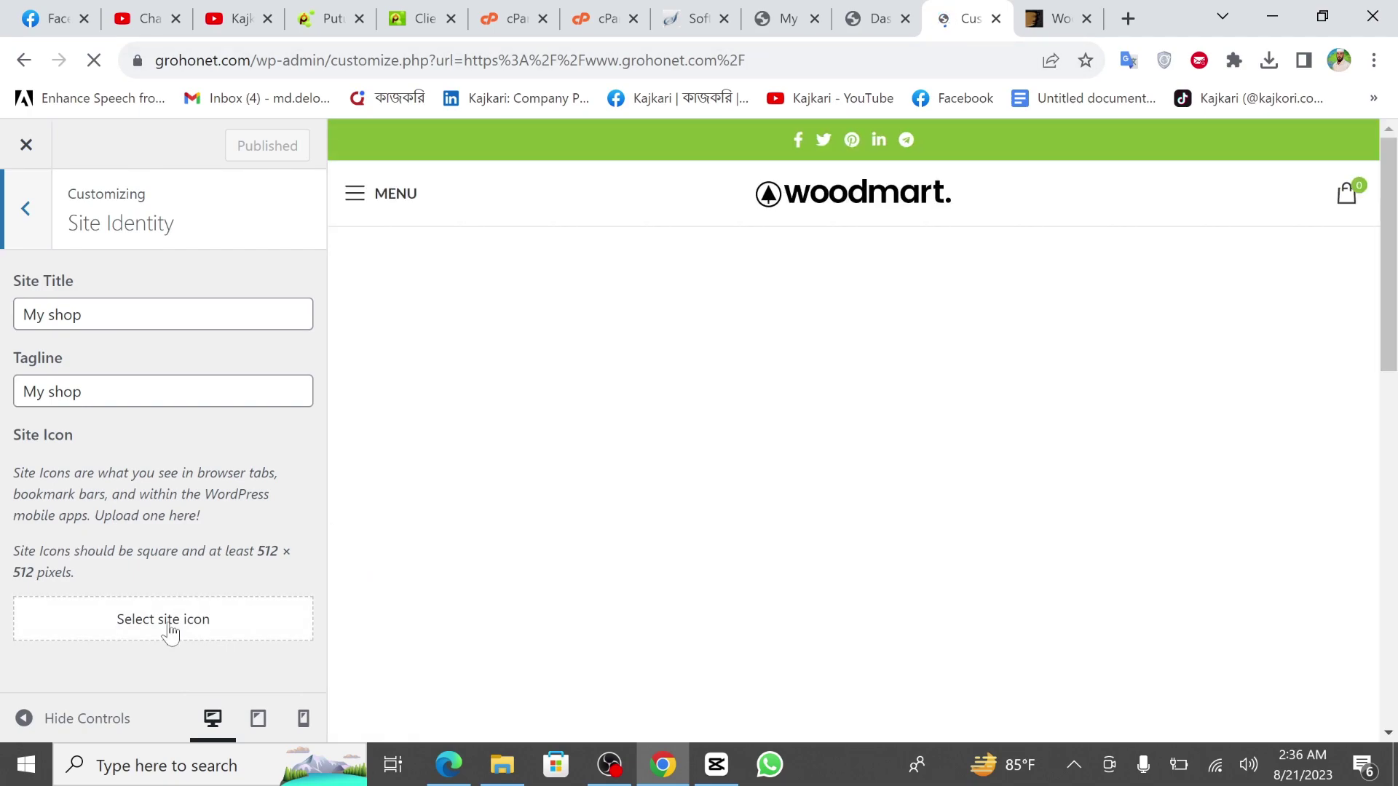
pyautogui.click(168, 622)
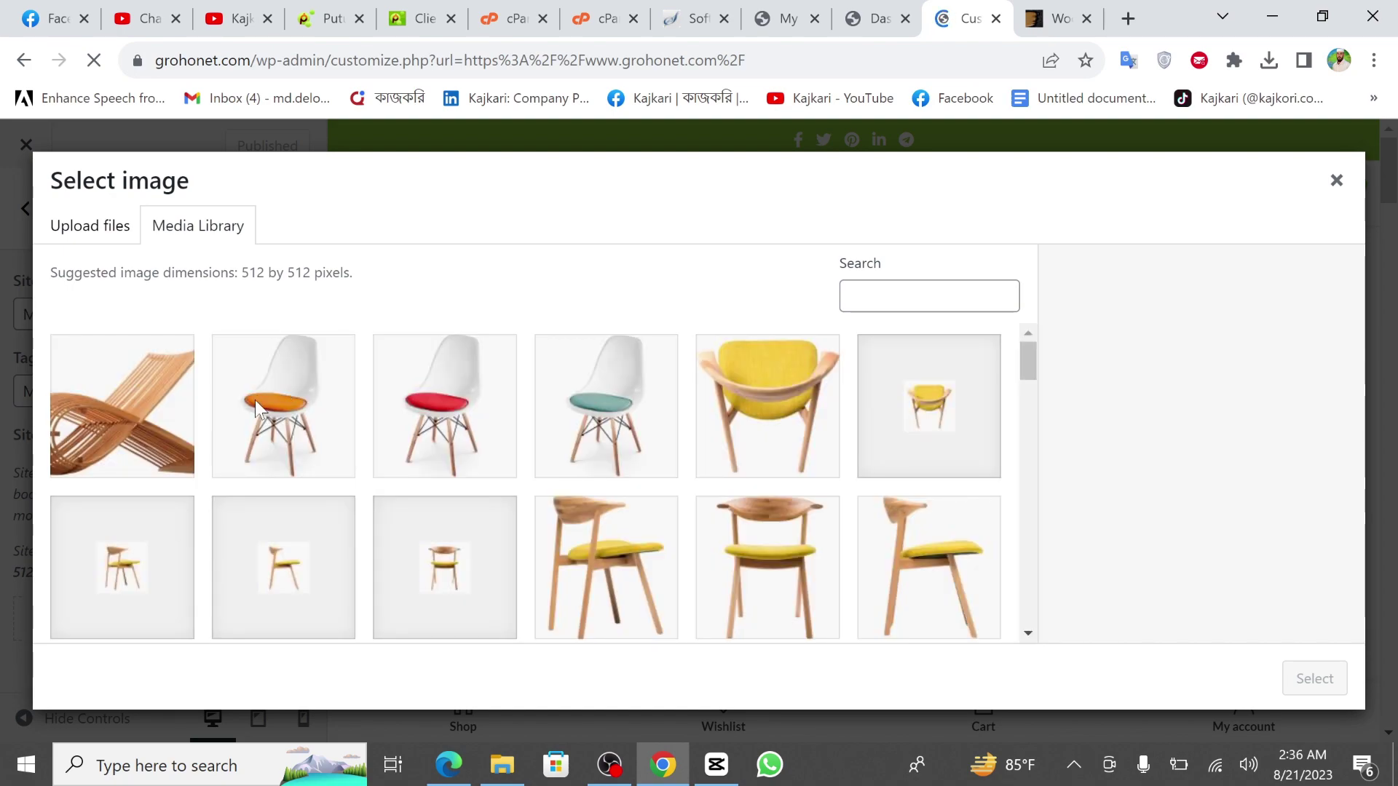
pyautogui.click(254, 400)
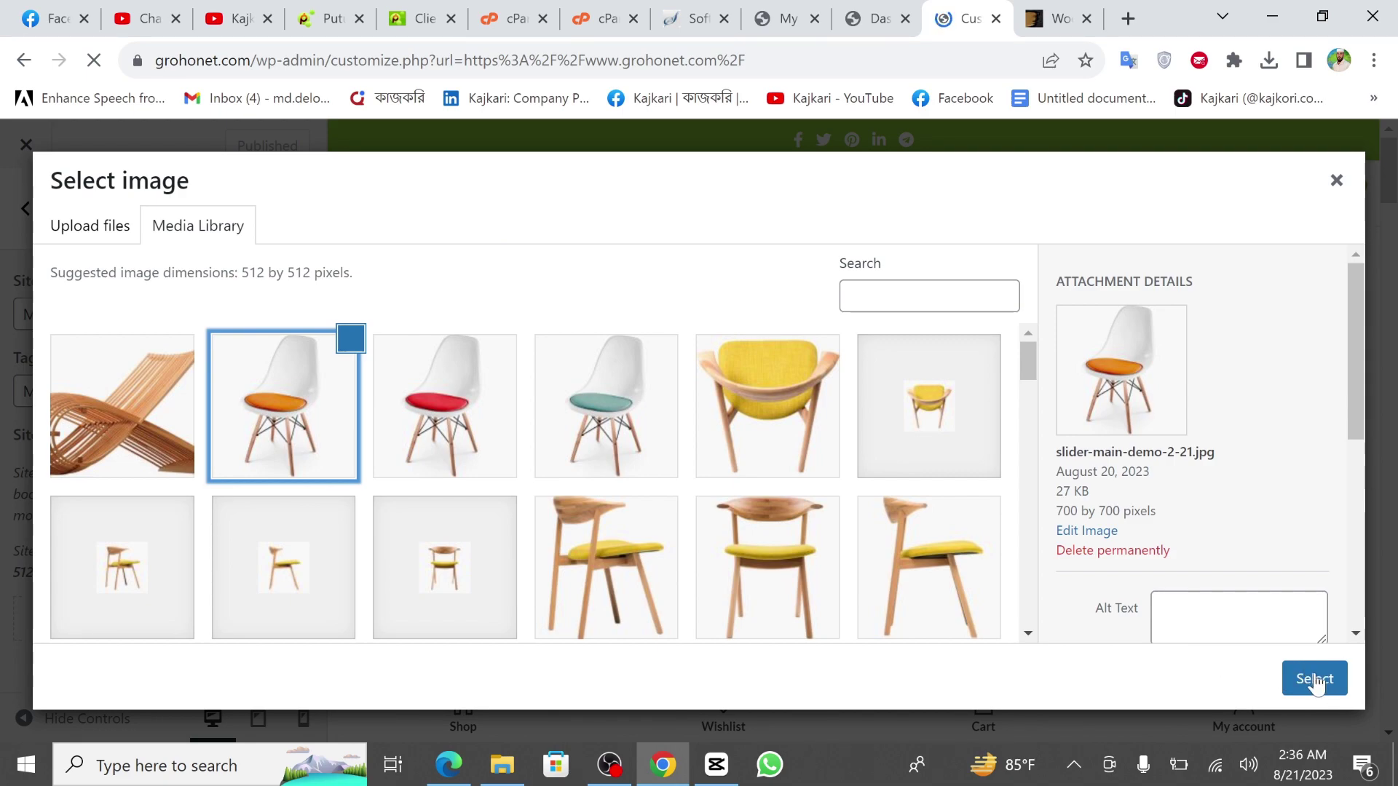
pyautogui.click(1314, 678)
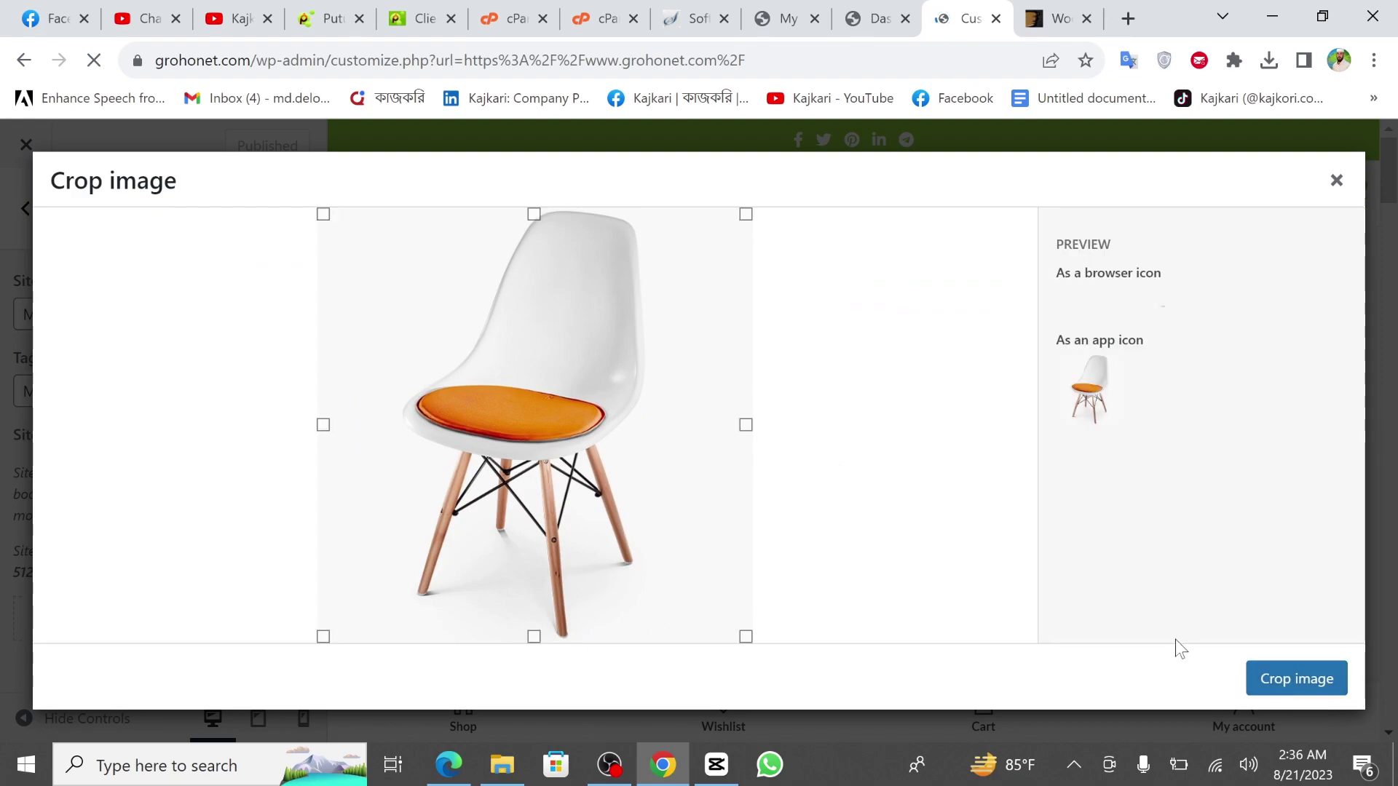
pyautogui.click(1302, 678)
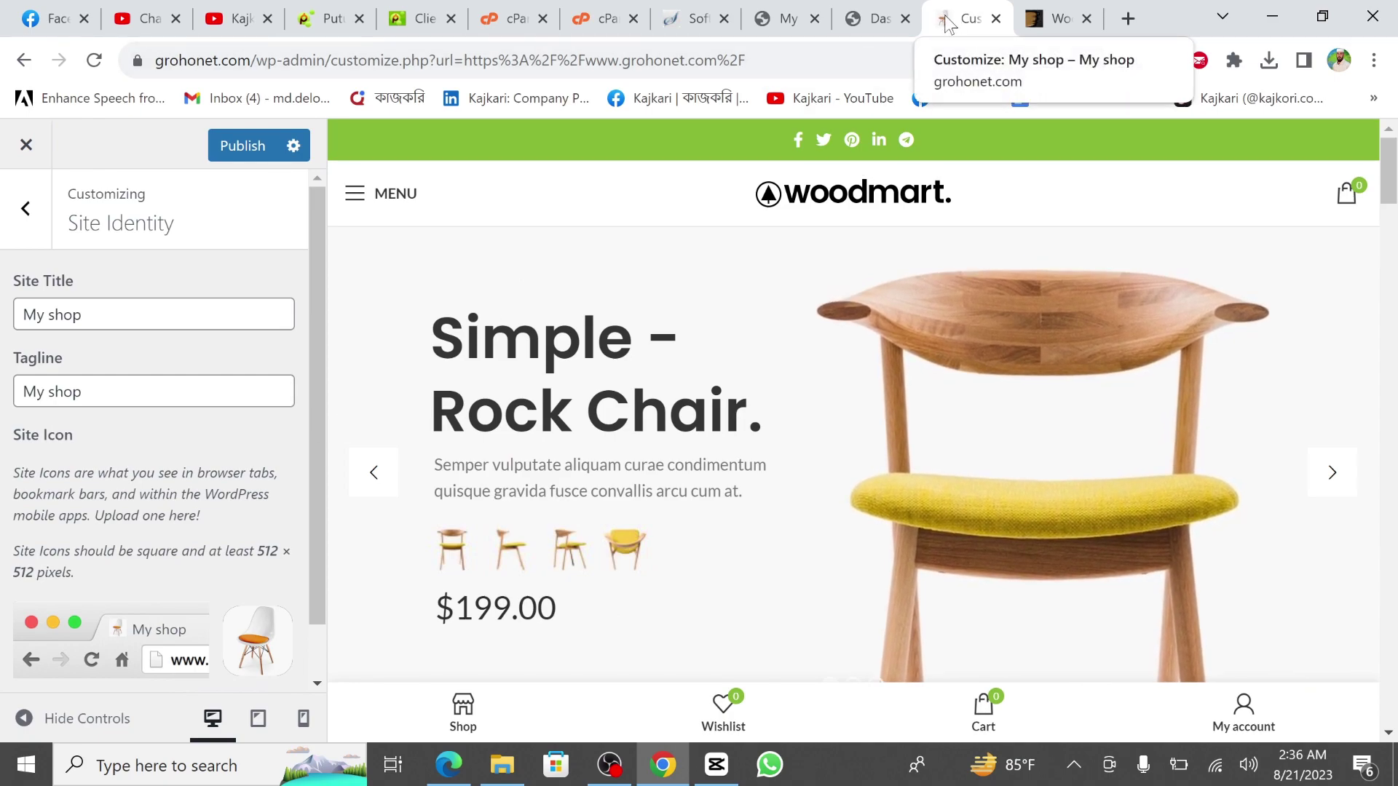
pyautogui.click(224, 155)
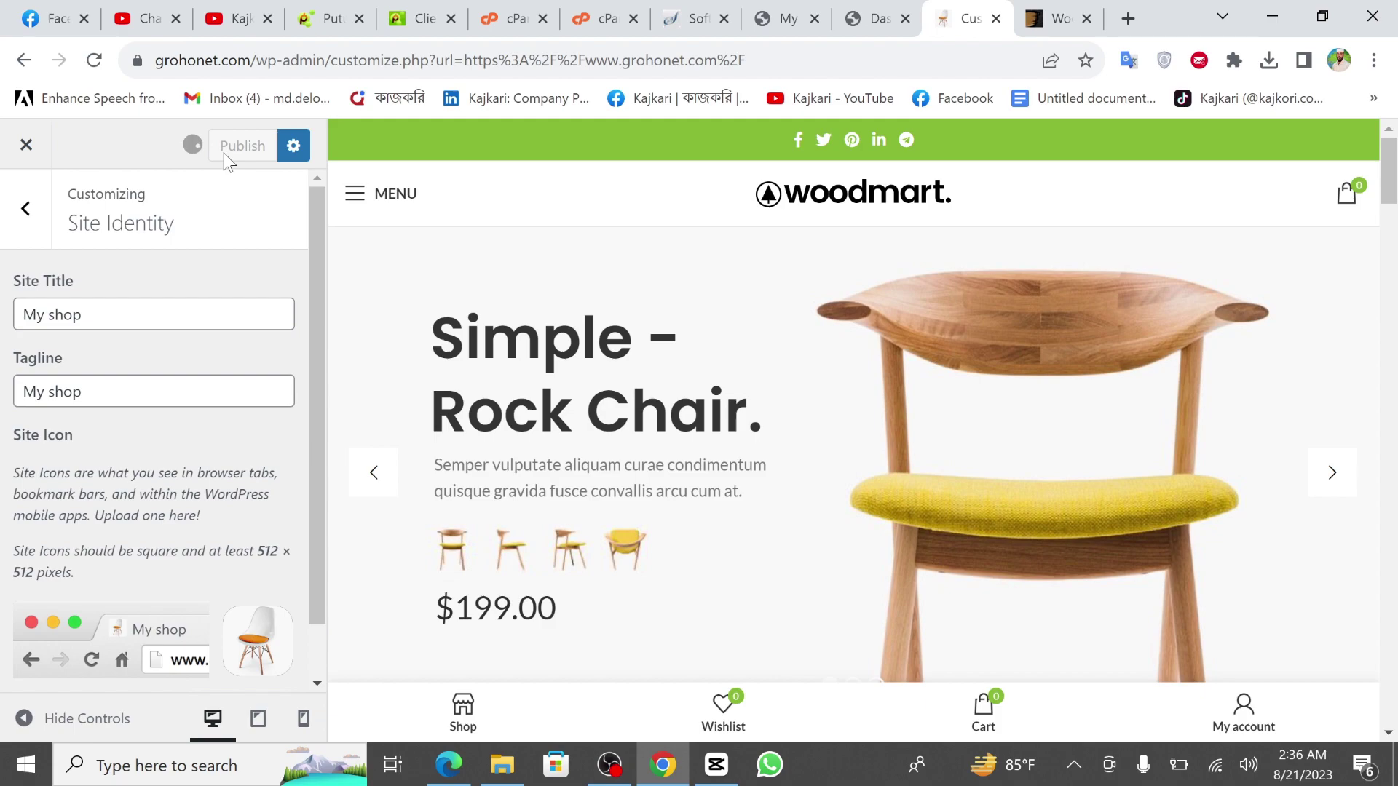
pyautogui.scroll(-1, 156, 533)
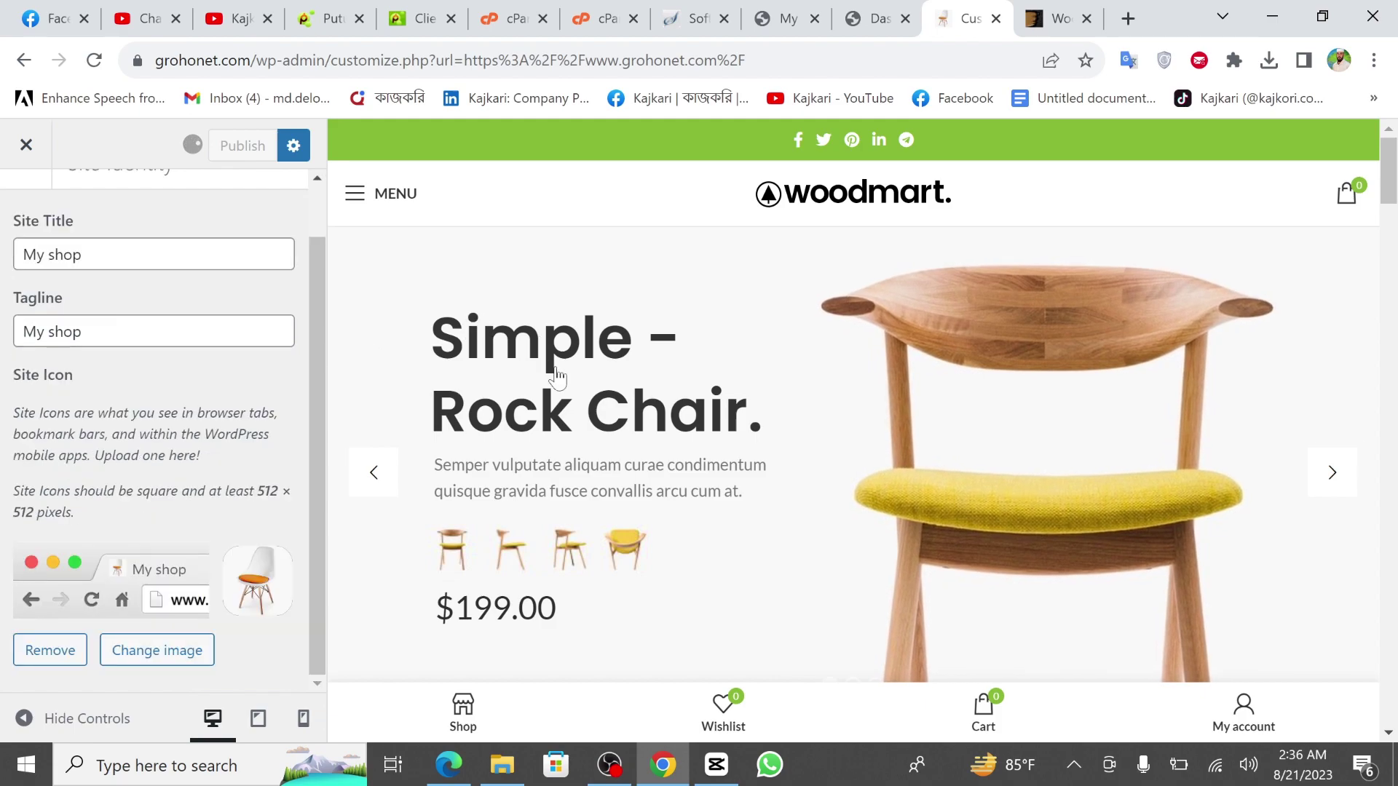
pyautogui.scroll(1, 68, 249)
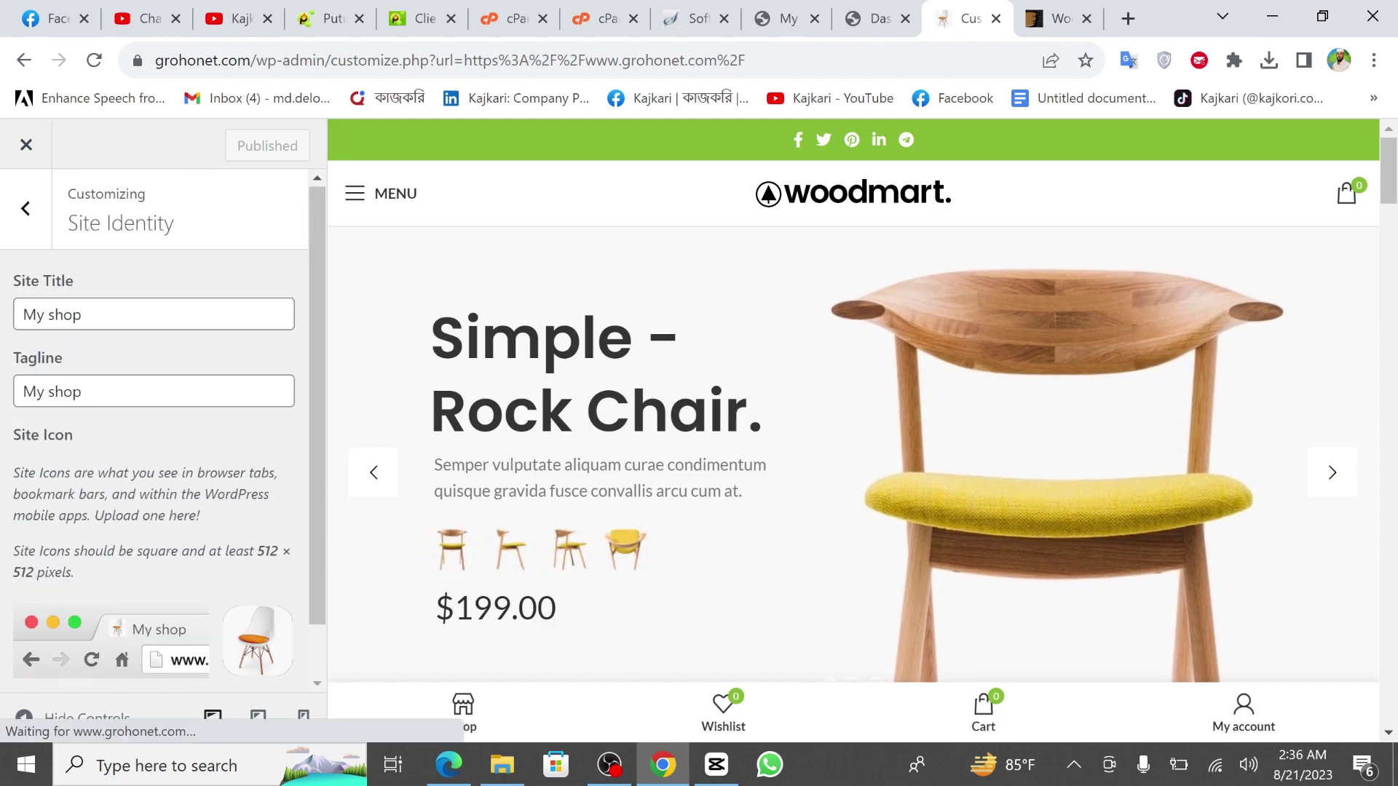
# Review the Customizer's Menus section and the shop's mobile menu in the preview.
pyautogui.click(25, 209)
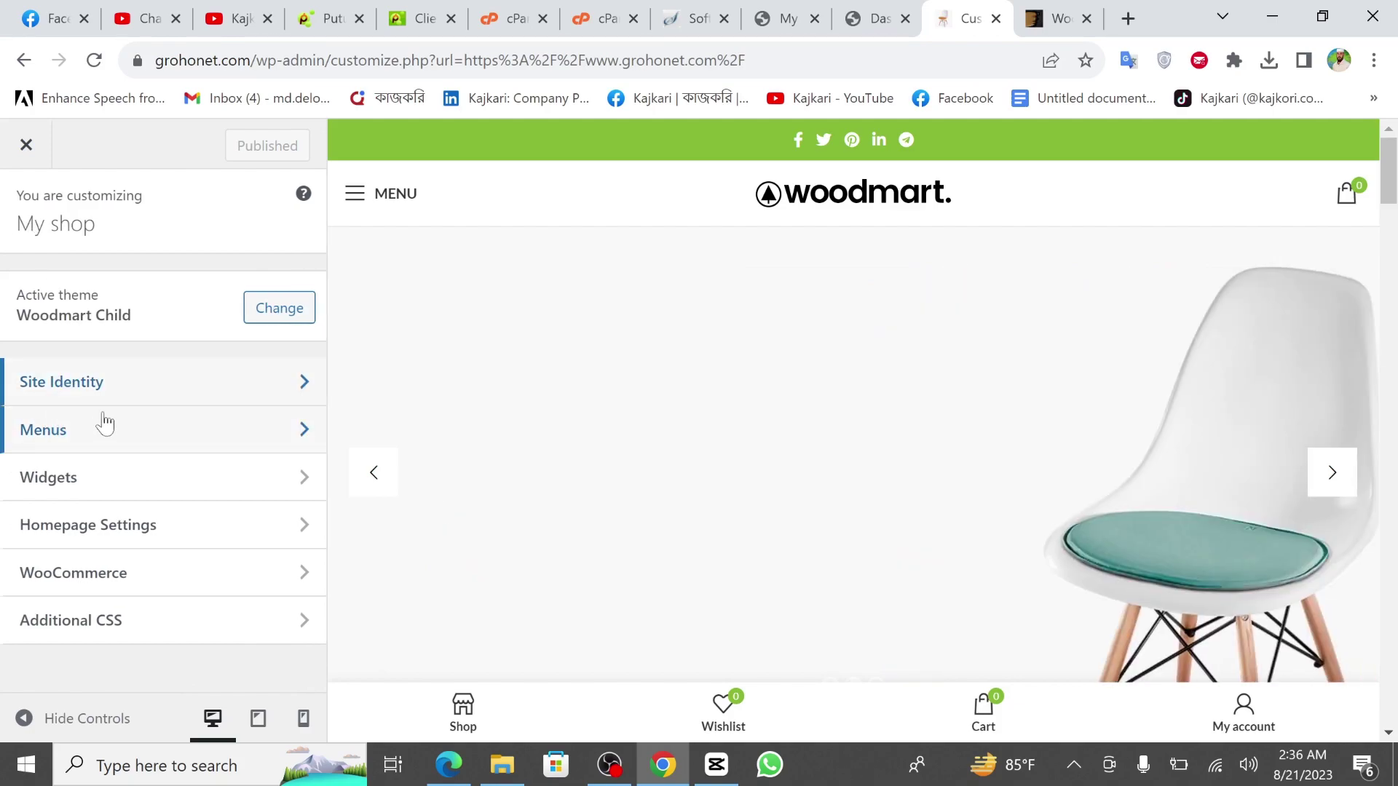
pyautogui.click(106, 428)
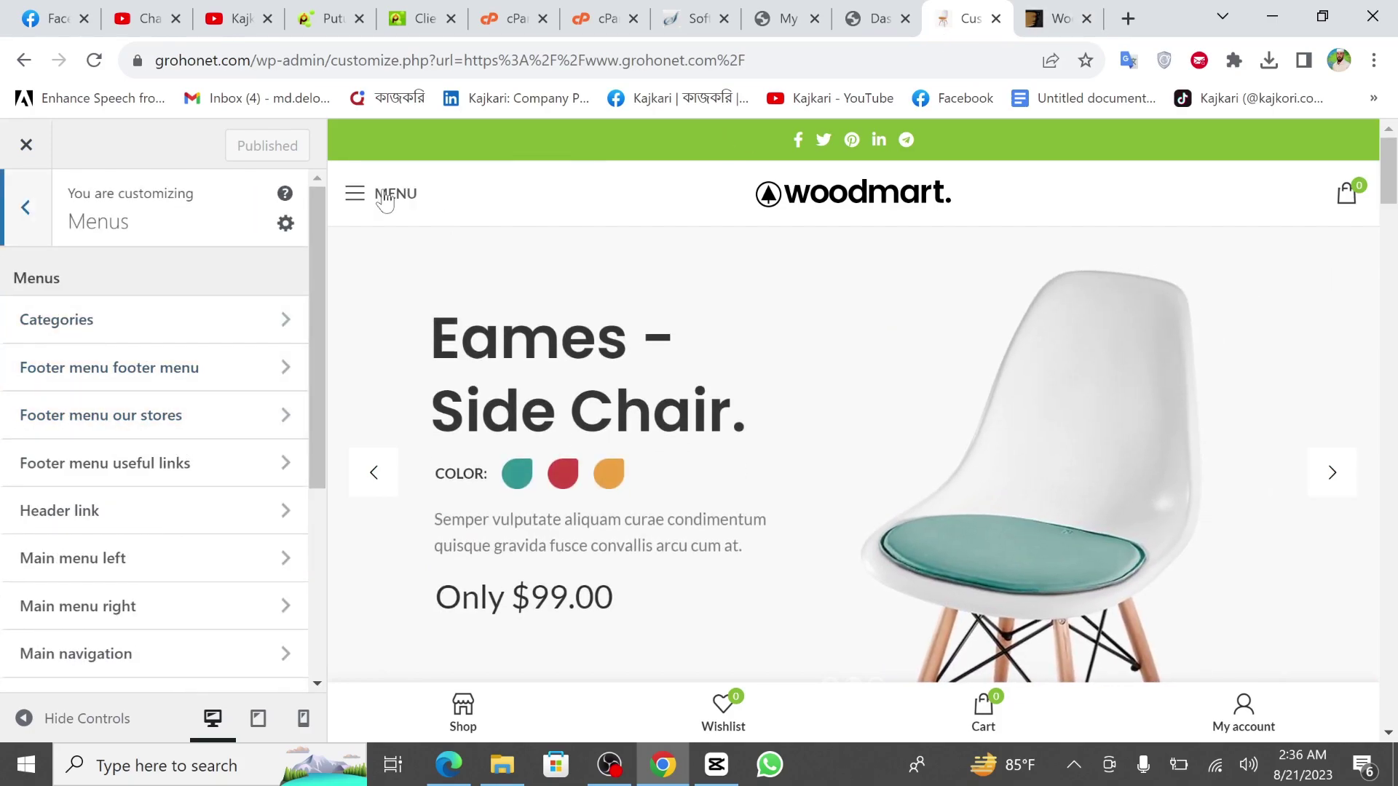
pyautogui.click(361, 198)
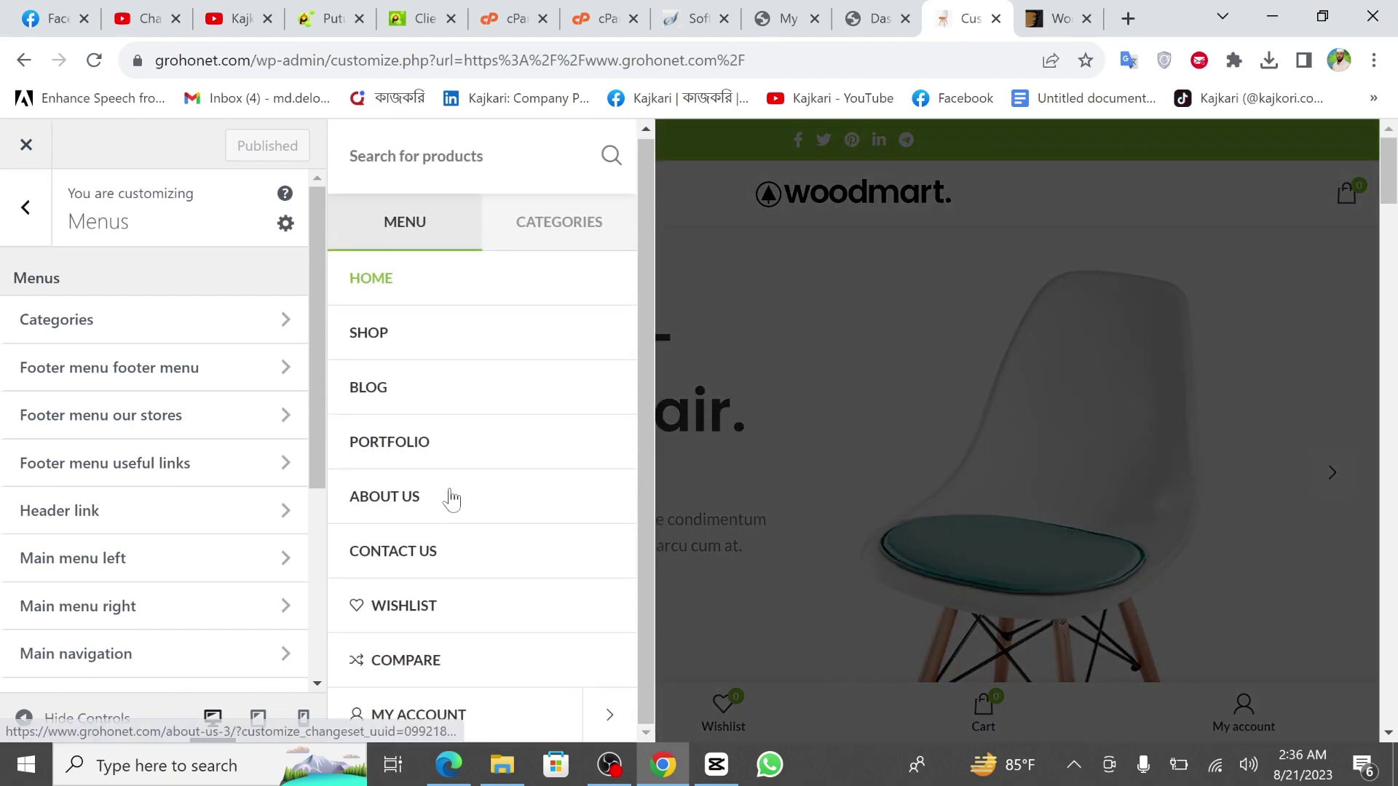
pyautogui.scroll(-5, 175, 521)
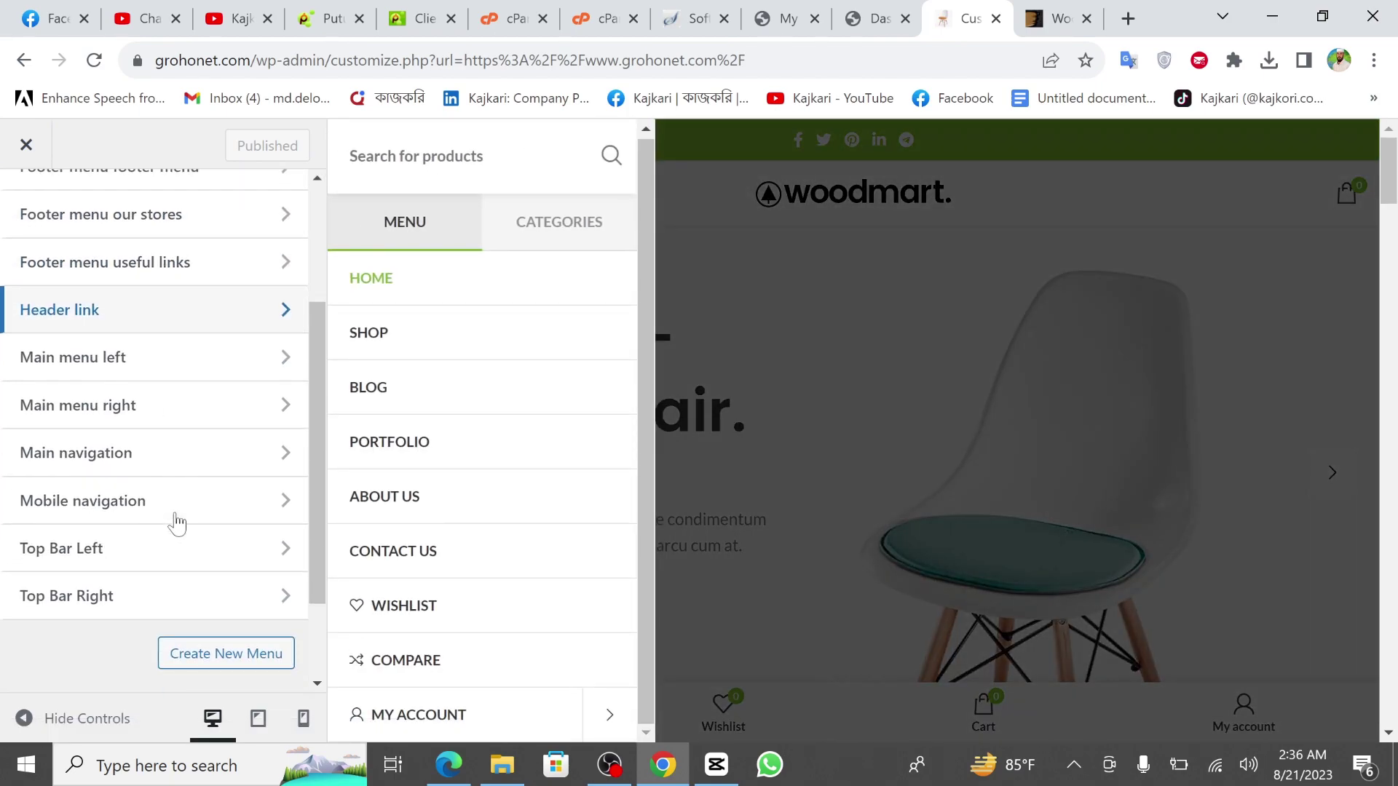
pyautogui.scroll(5, 134, 430)
# Show the product CATEGORIES in the mobile menu, then look over the Widgets areas.
pyautogui.click(29, 219)
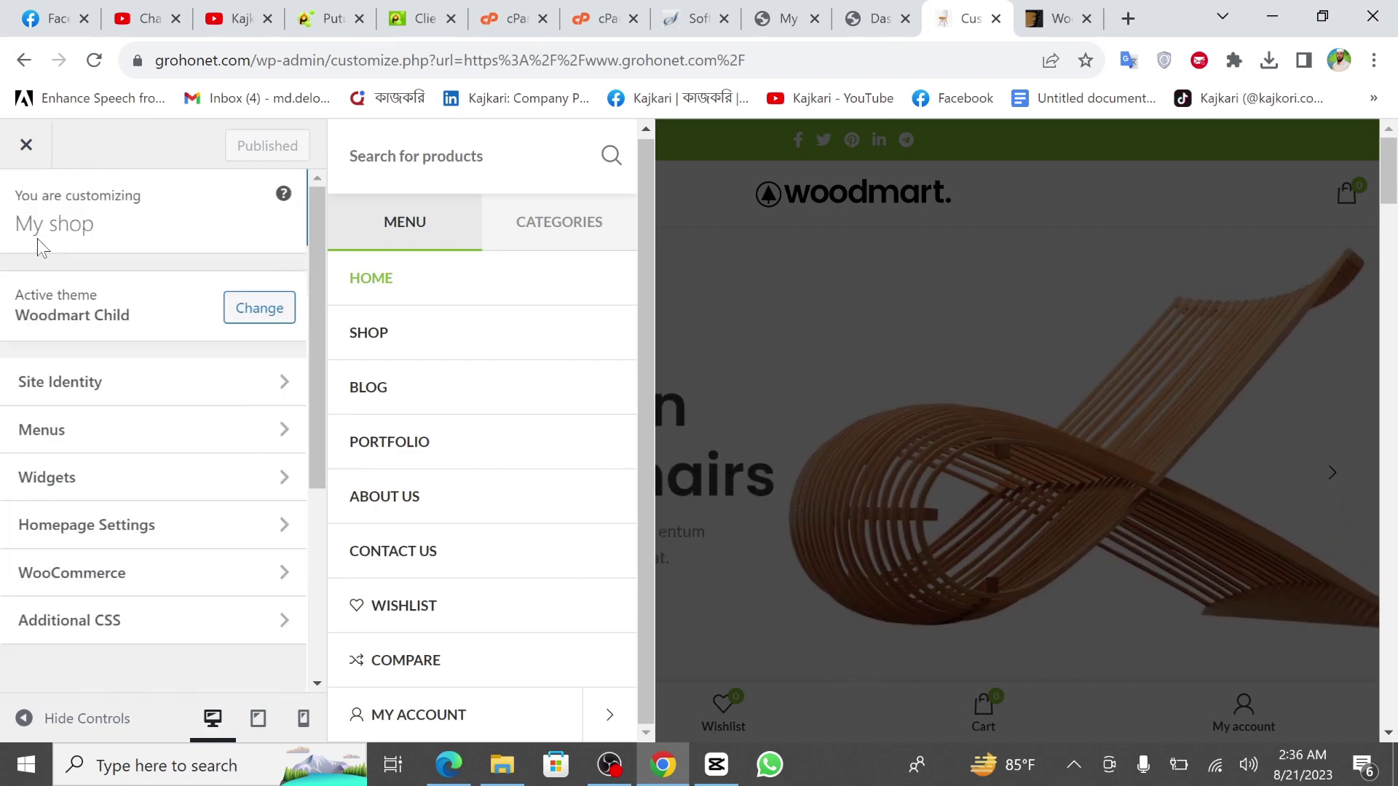
pyautogui.click(586, 244)
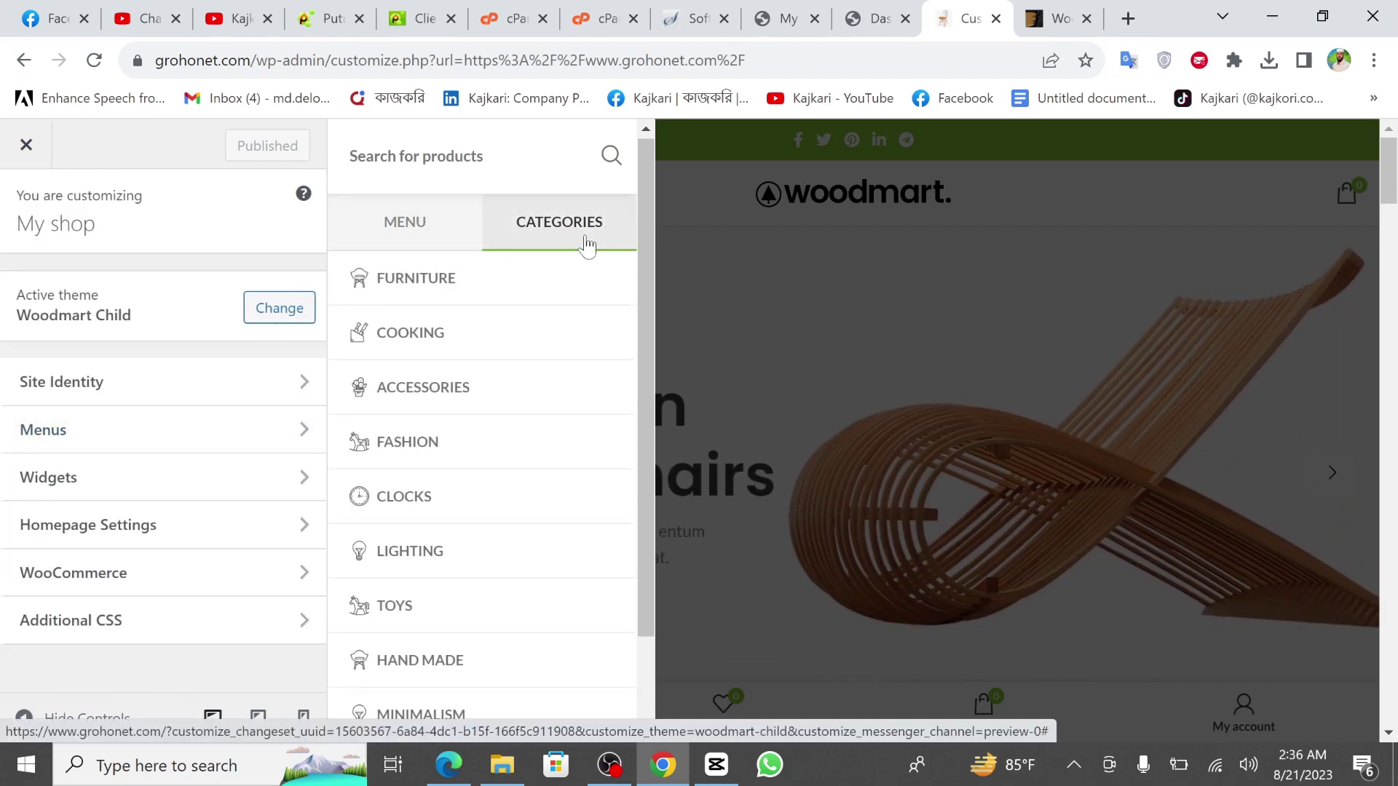
pyautogui.scroll(-2, 524, 561)
pyautogui.scroll(-2, 524, 560)
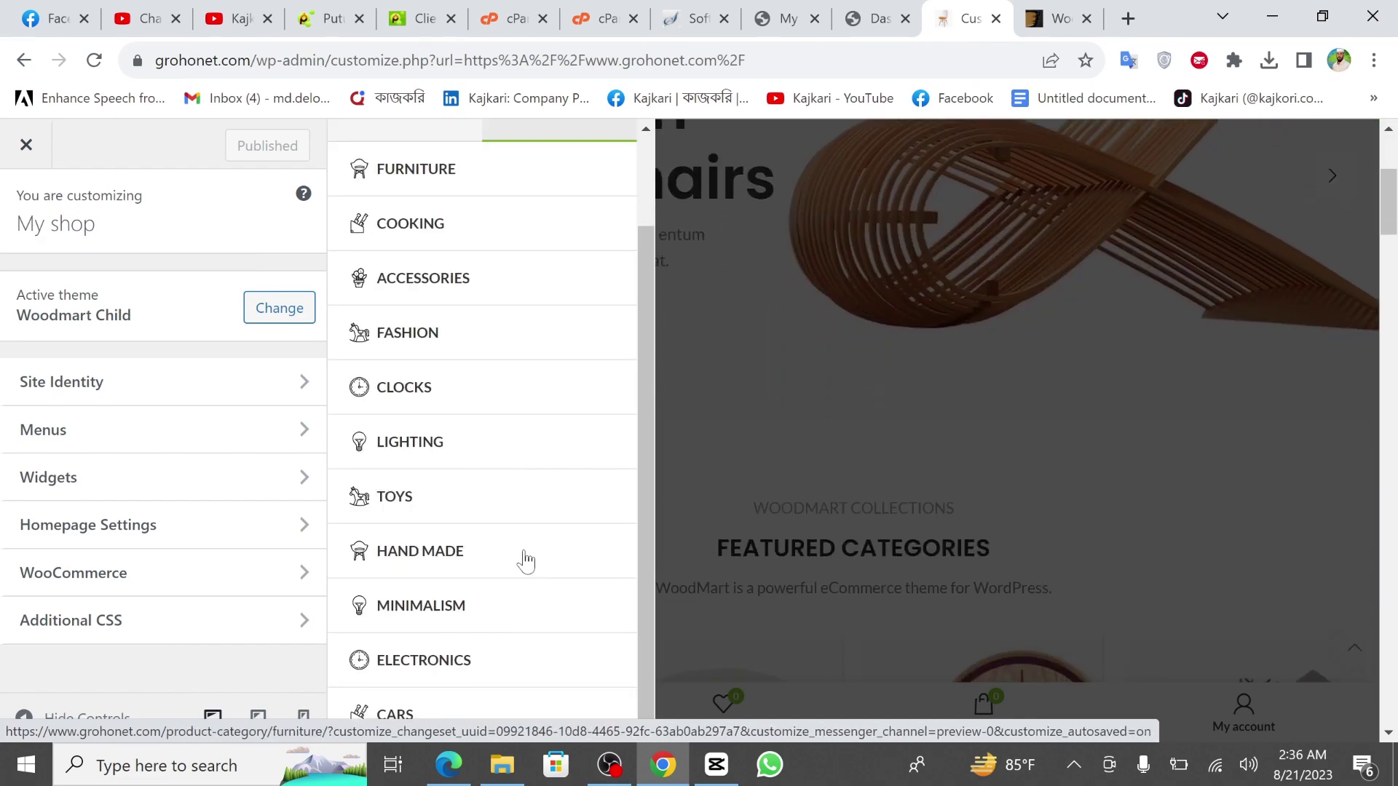
pyautogui.scroll(2, 474, 299)
pyautogui.scroll(-3, 483, 449)
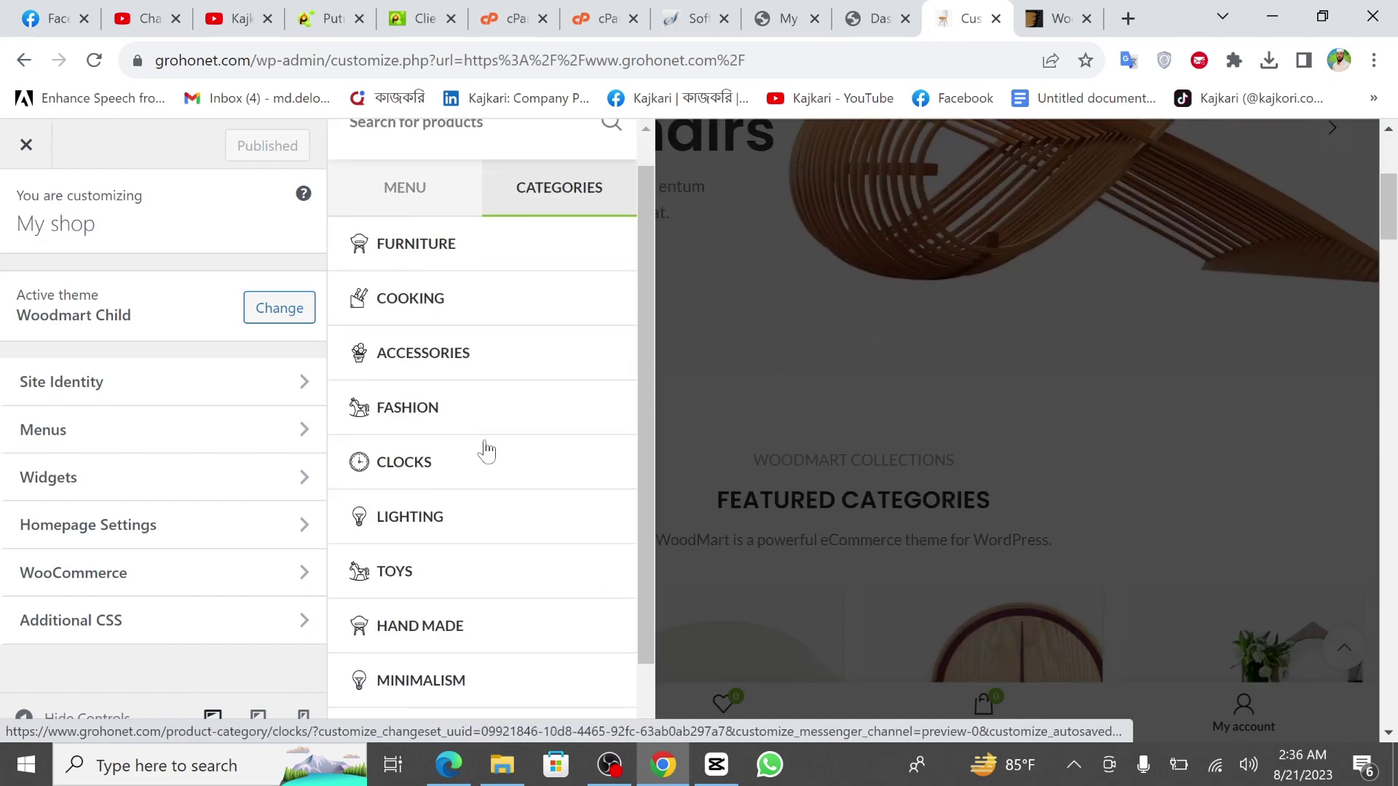
pyautogui.scroll(2, 487, 451)
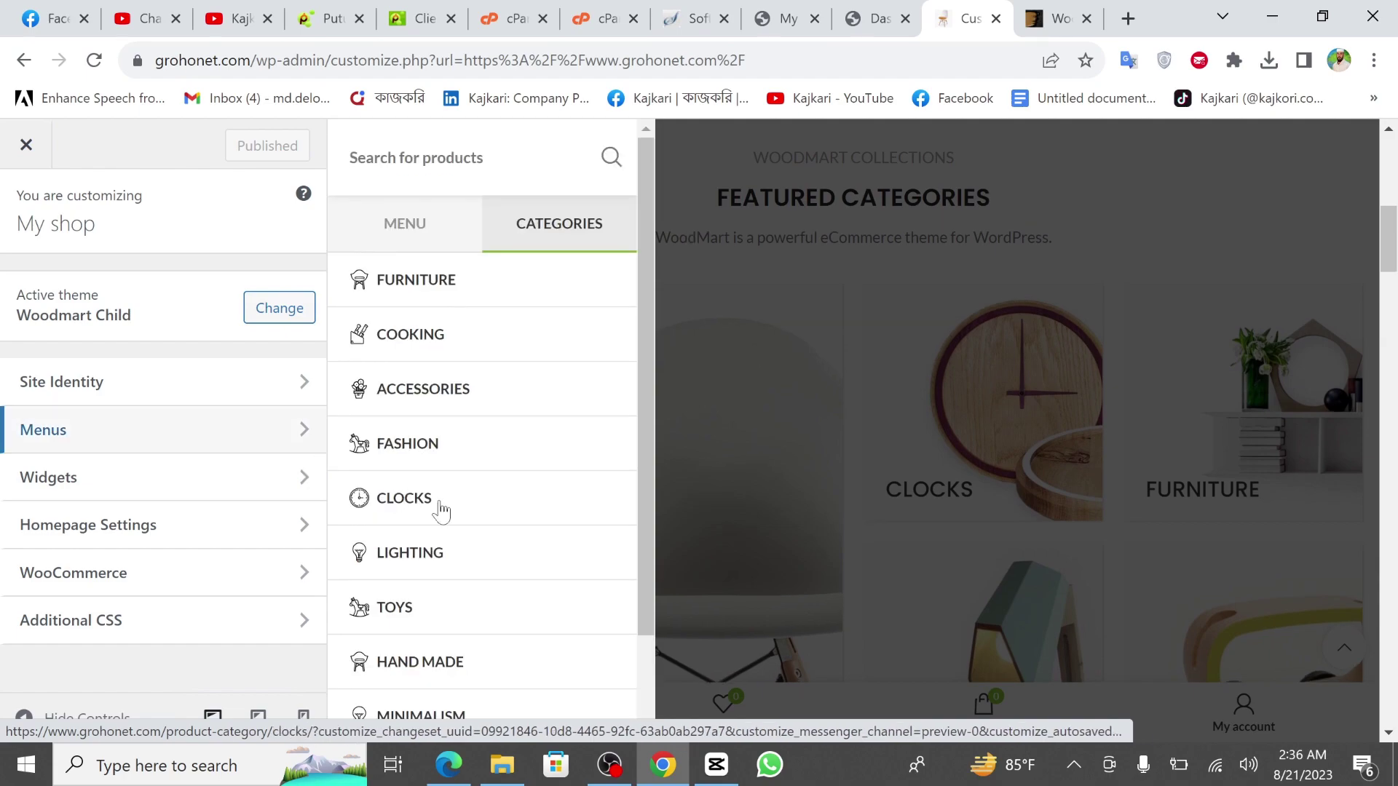
pyautogui.click(127, 493)
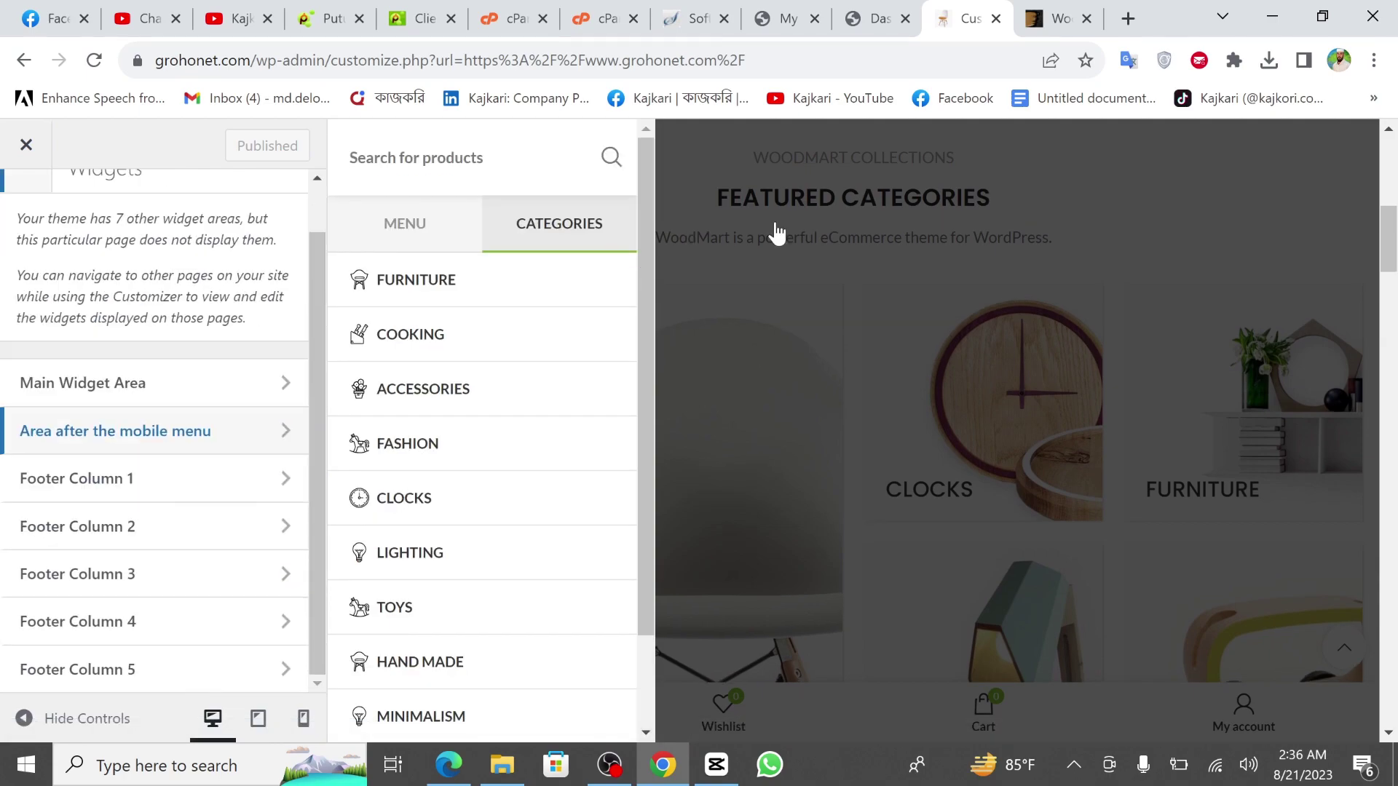
pyautogui.click(919, 10)
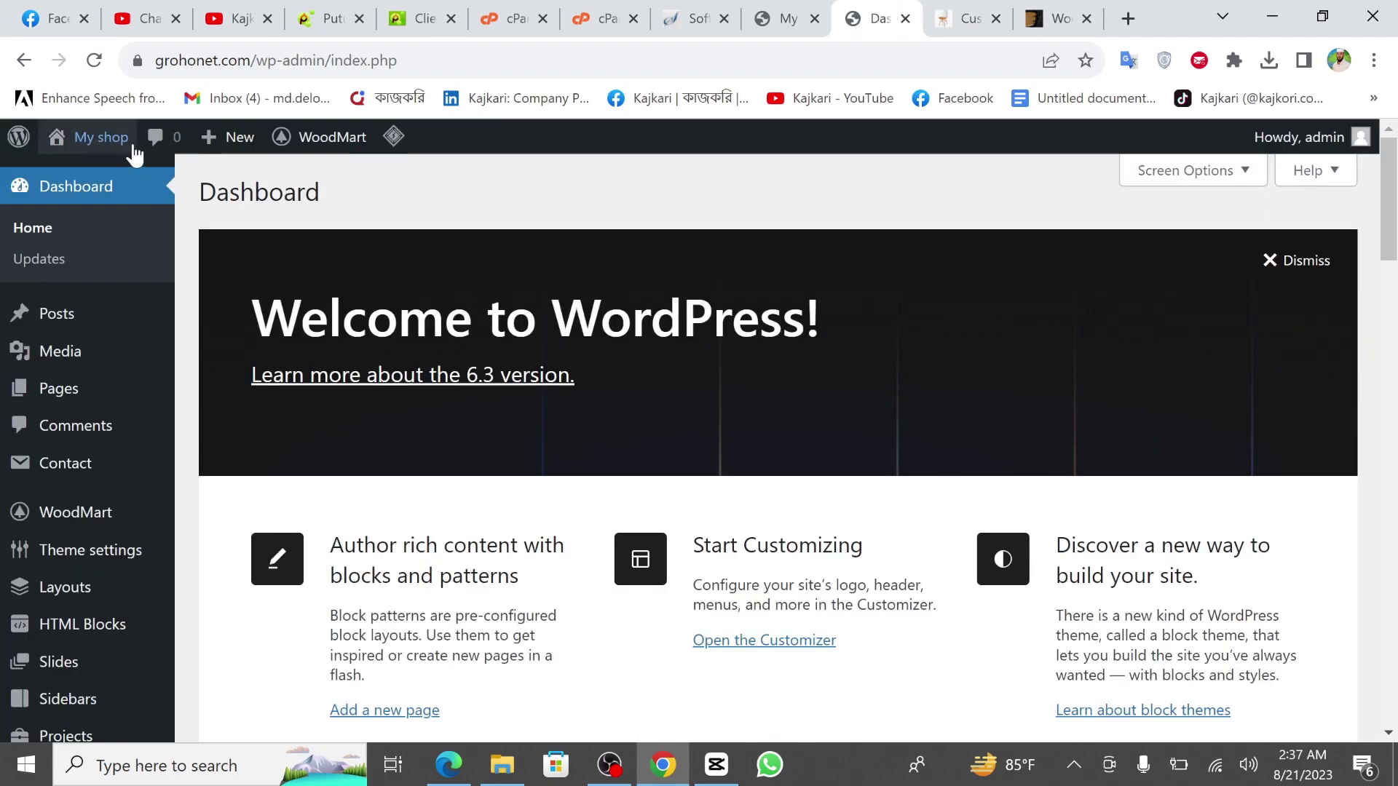
# Open the grohonet.com site from My shop's Visit Site link in a new tab.
pyautogui.moveTo(102, 138)
pyautogui.rightClick(104, 182)
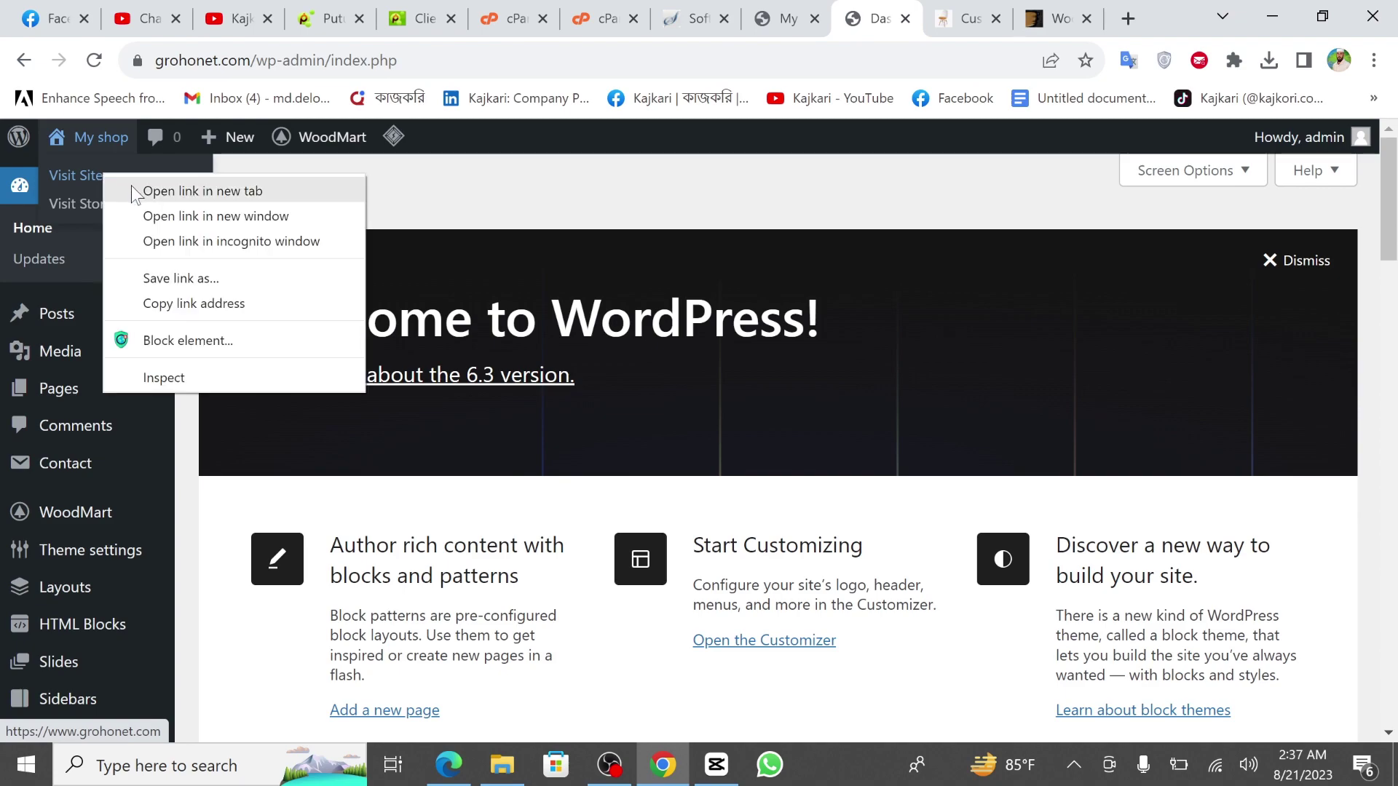
pyautogui.click(146, 190)
pyautogui.click(875, 13)
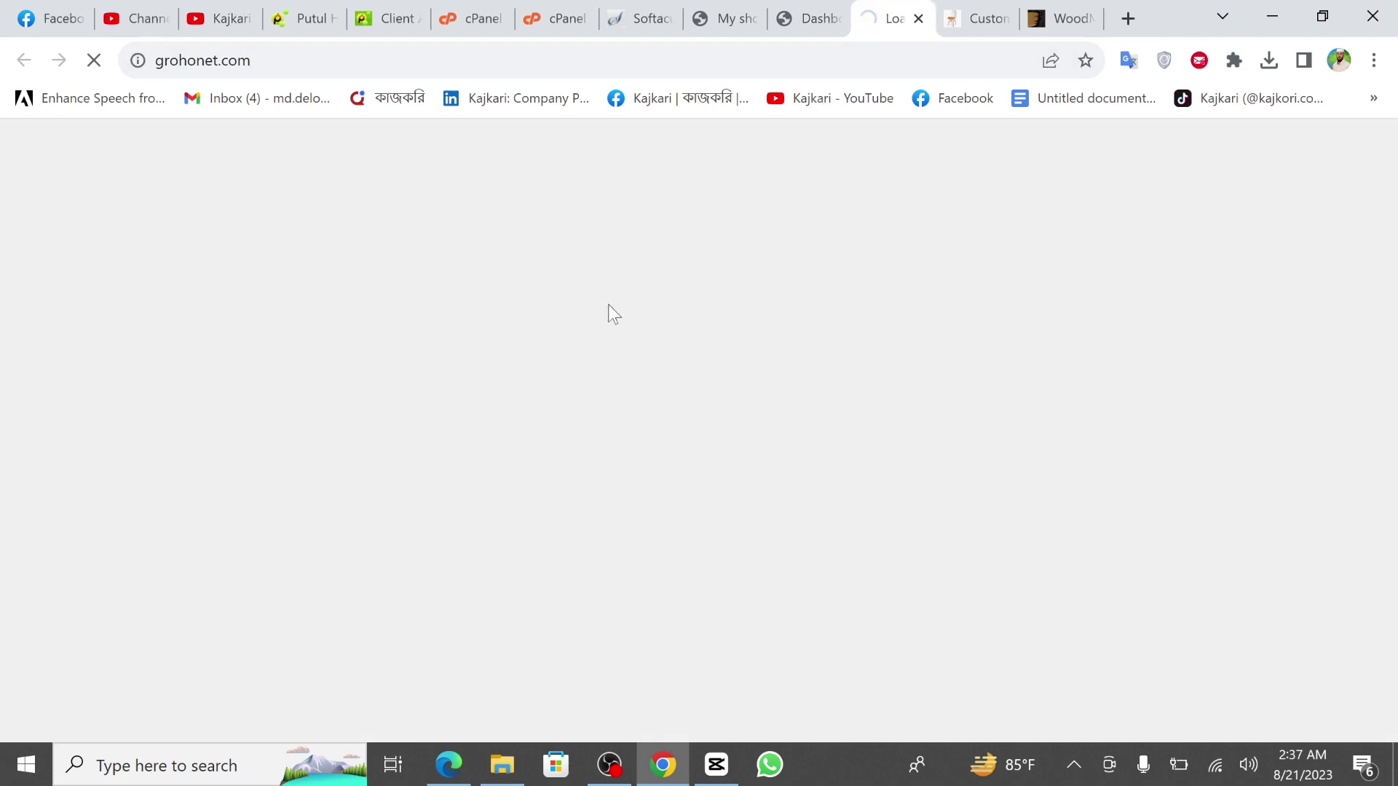
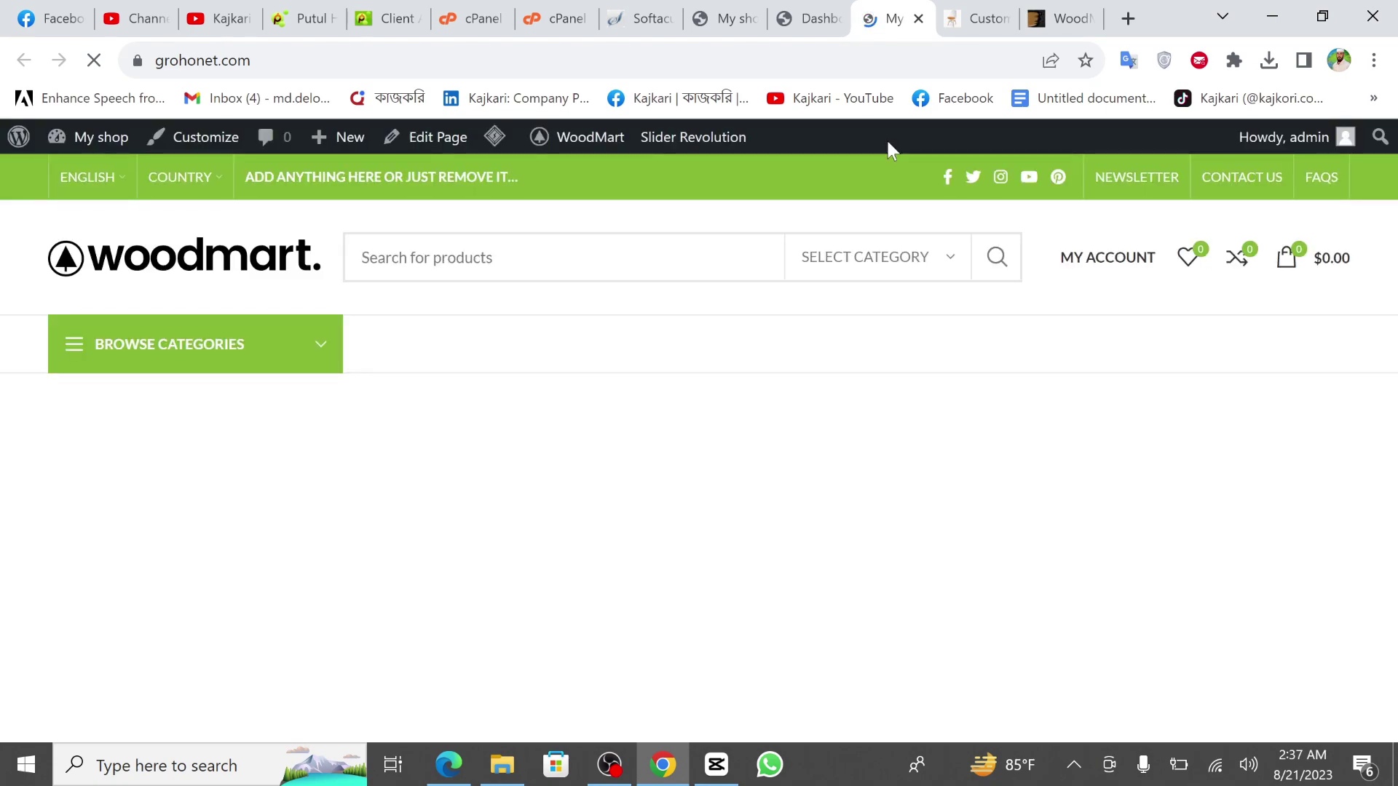
# Scroll through the loading My shop storefront, then go back to the Customizer's widget areas list.
pyautogui.hotkey('ctrl', 'Tab')
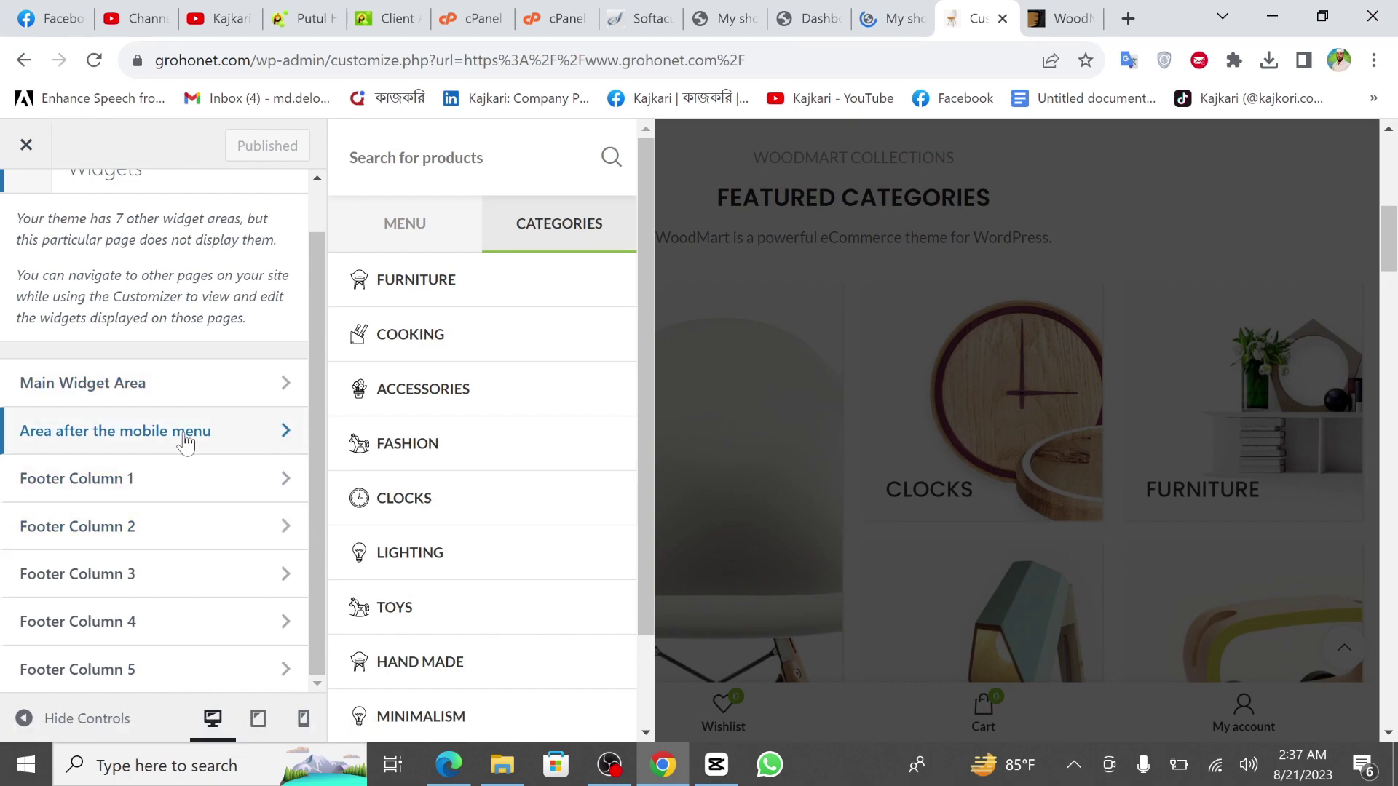
pyautogui.click(907, 16)
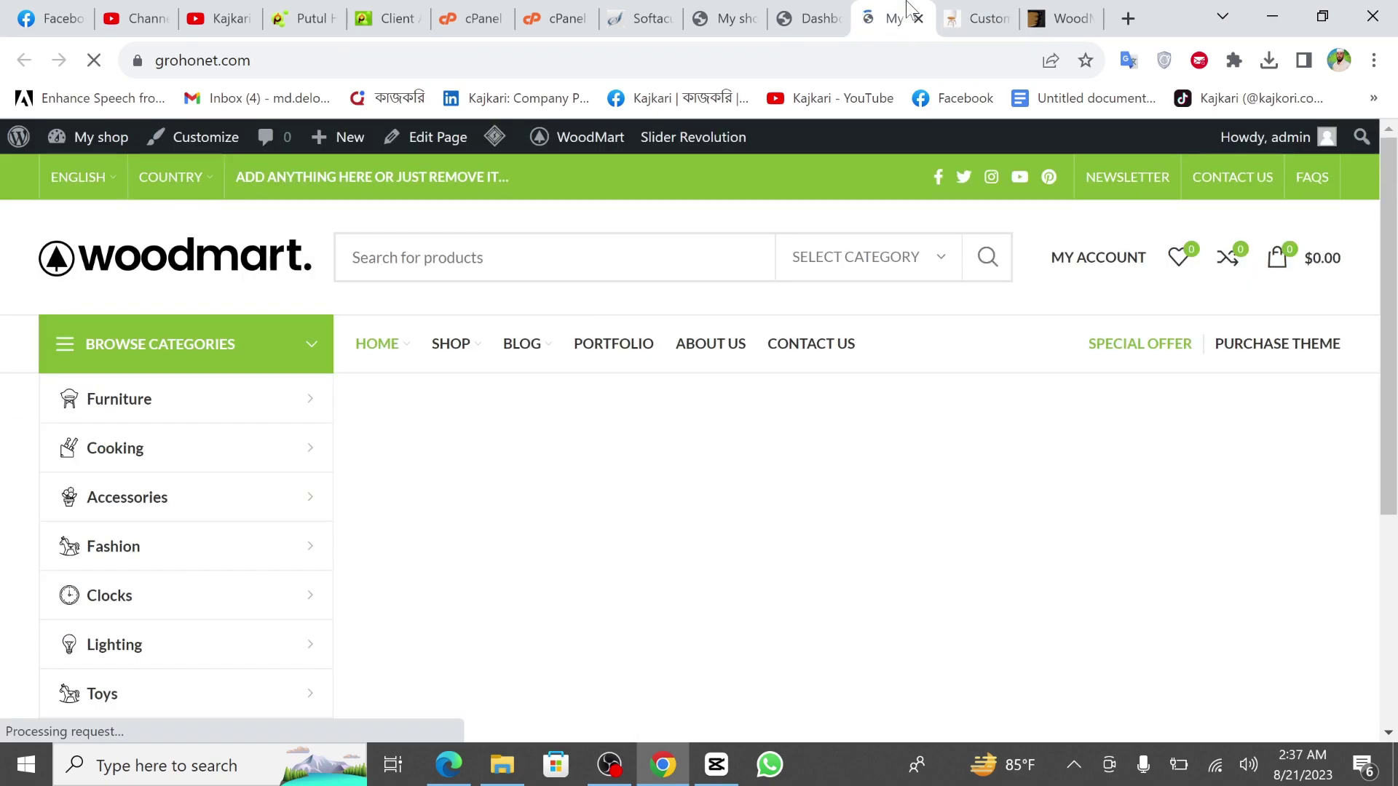
pyautogui.scroll(-5, 591, 466)
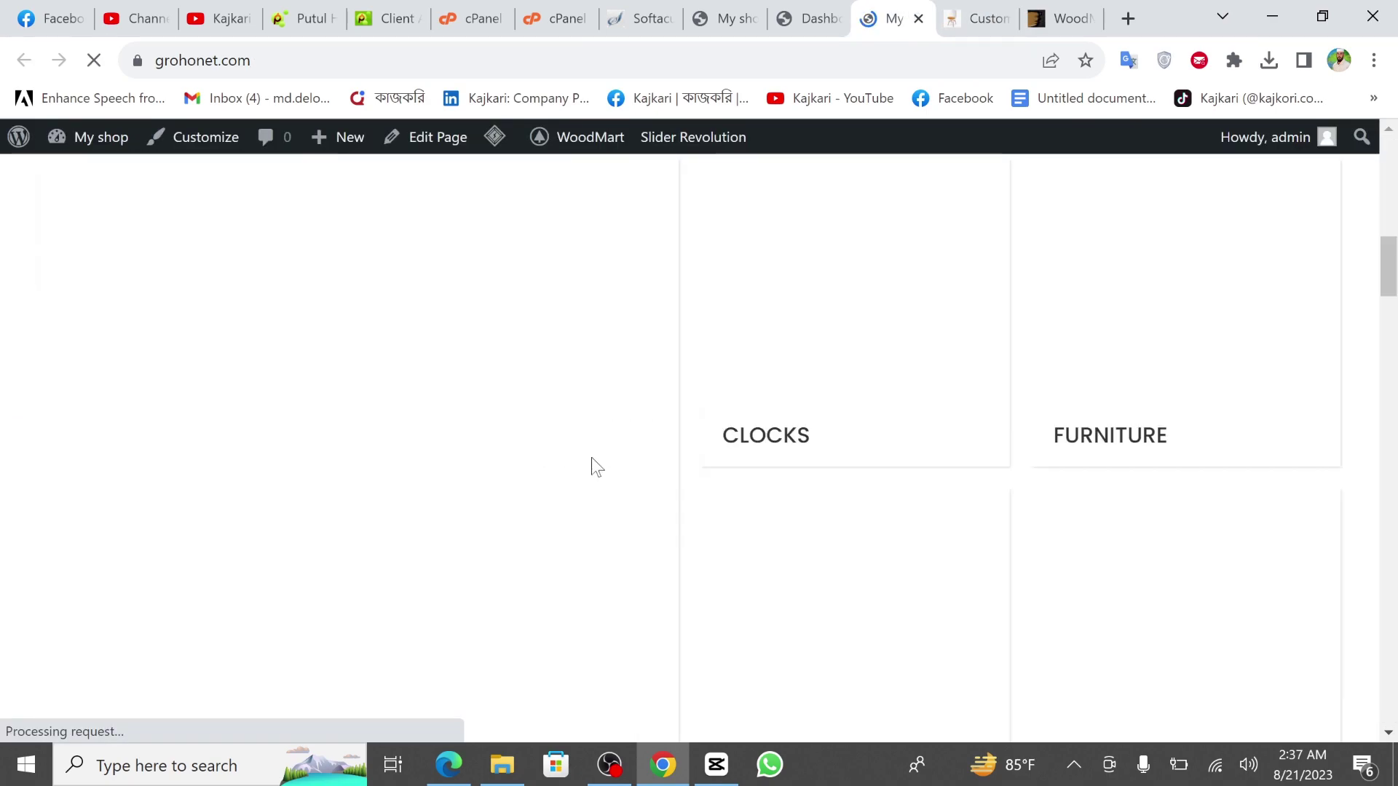
pyautogui.scroll(-5, 591, 466)
pyautogui.scroll(-15, 591, 459)
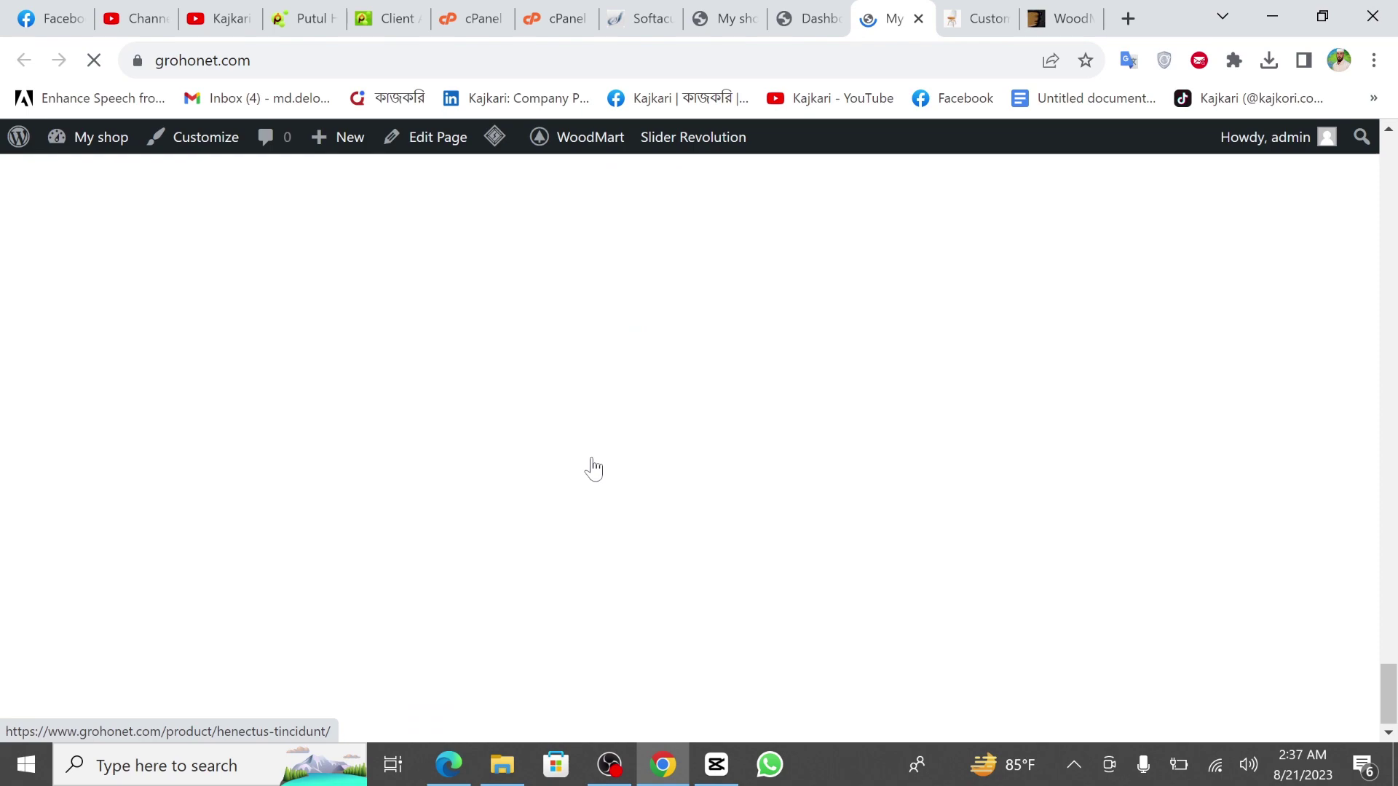
pyautogui.click(975, 18)
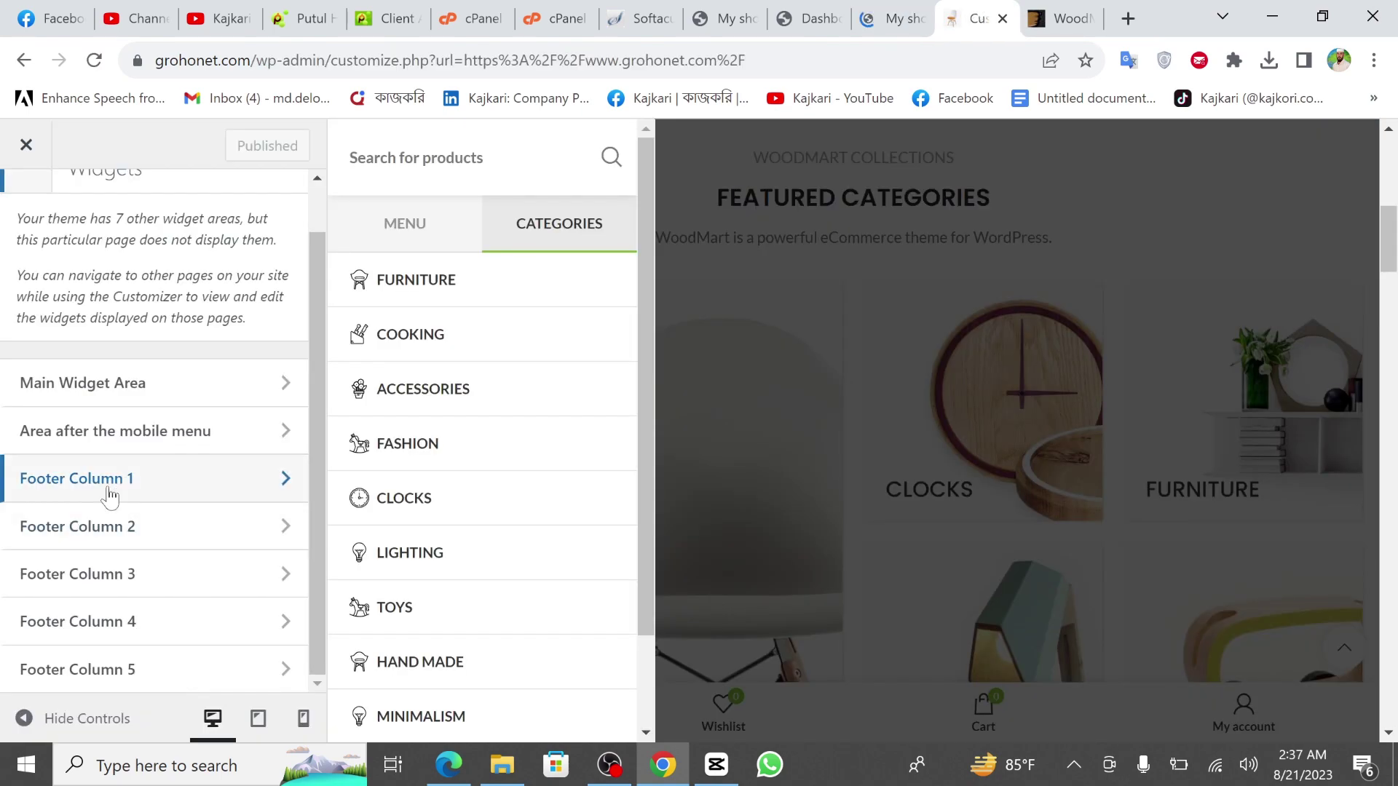
# Open the Footer Column 1 widget area and dismiss the block widgets welcome message.
pyautogui.click(132, 486)
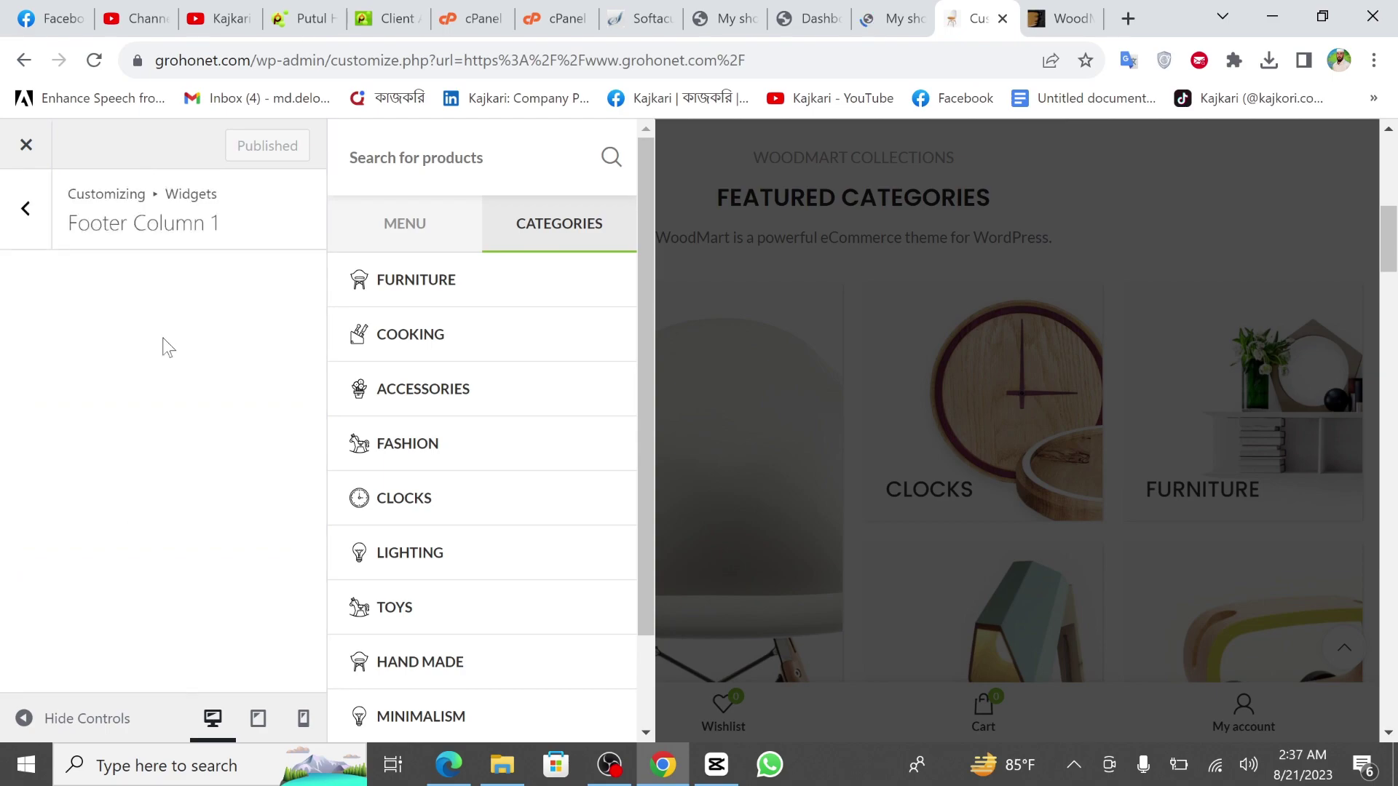
pyautogui.scroll(-2, 240, 437)
pyautogui.scroll(2, 233, 466)
pyautogui.scroll(-2, 221, 492)
pyautogui.click(153, 495)
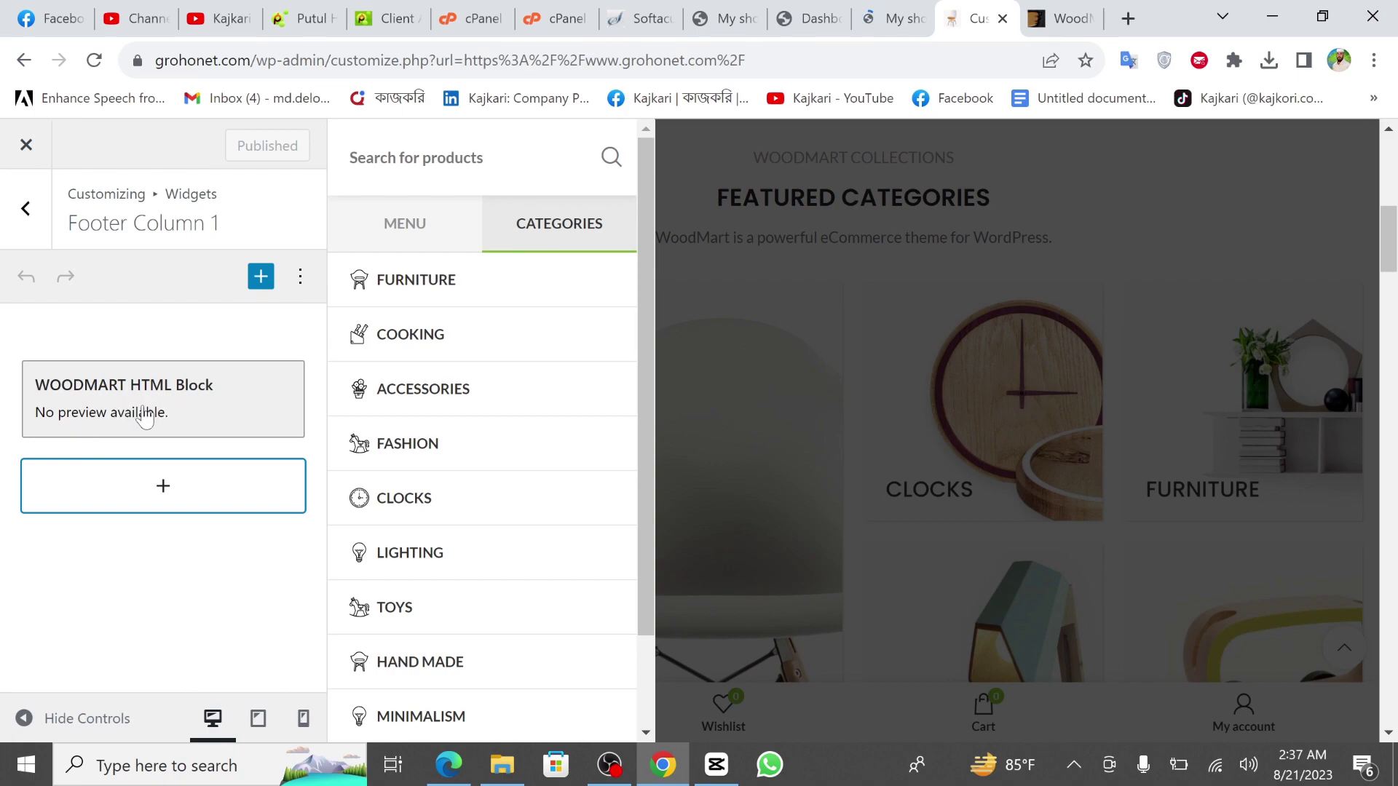
# Check that Footer Column 3 holds no widgets, then exit the Customizer.
pyautogui.click(26, 209)
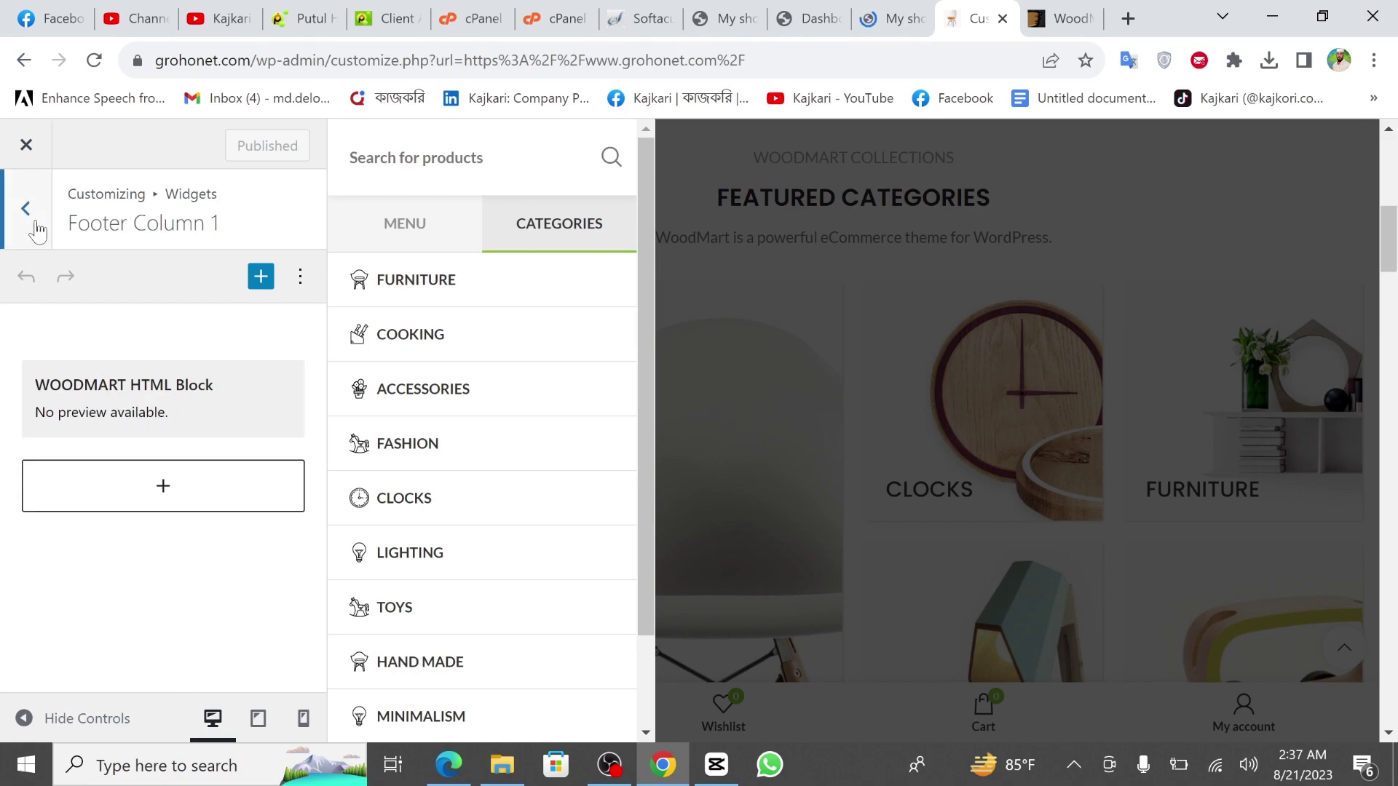
pyautogui.scroll(-1, 128, 594)
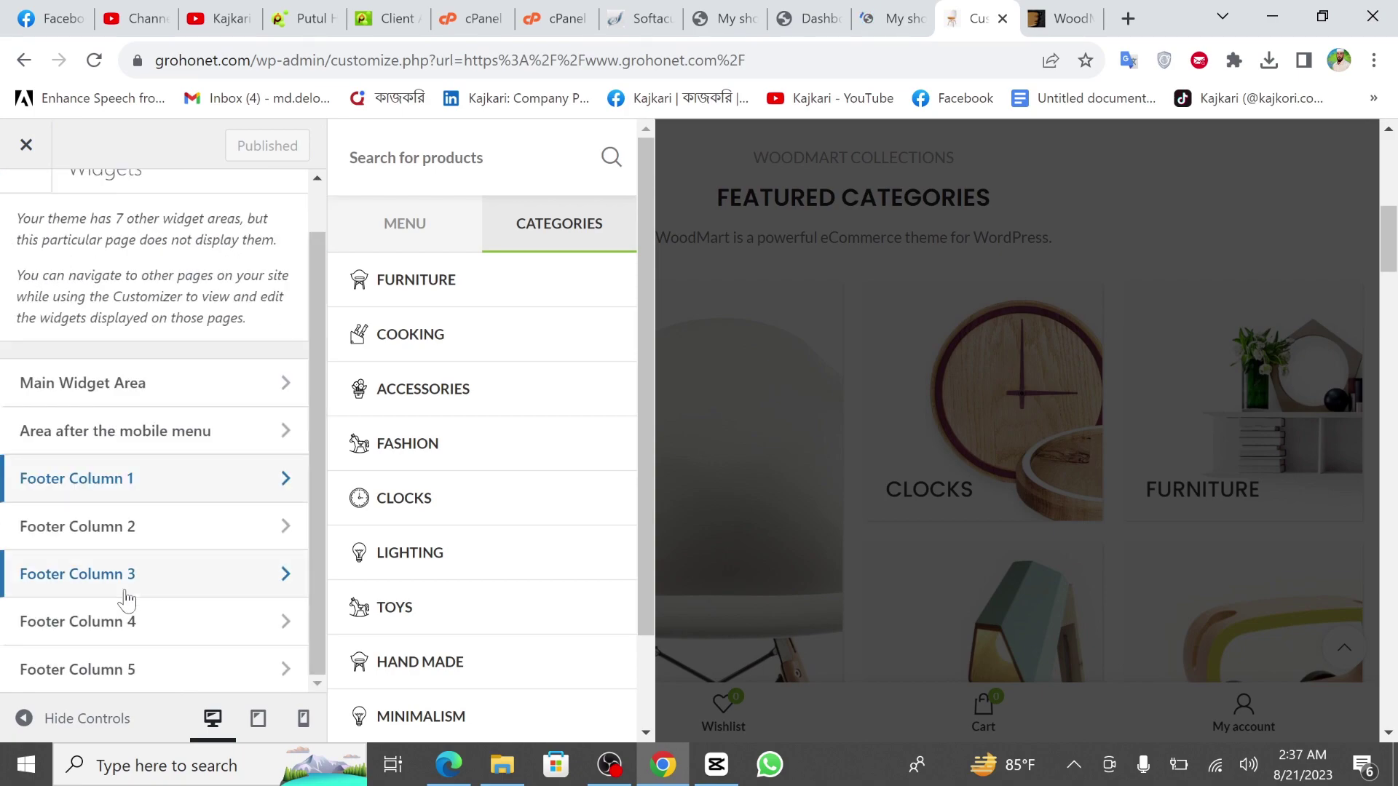
pyautogui.click(125, 591)
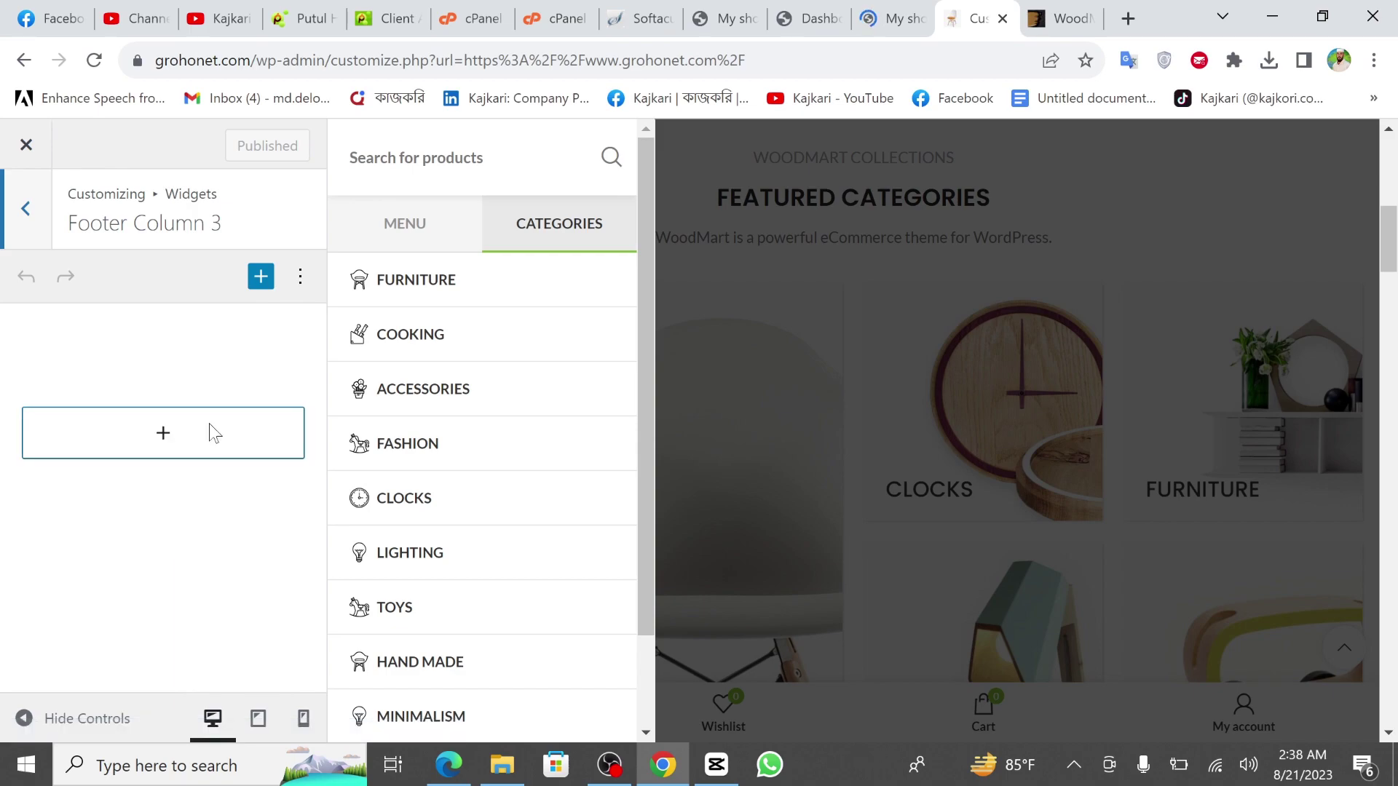
pyautogui.click(40, 222)
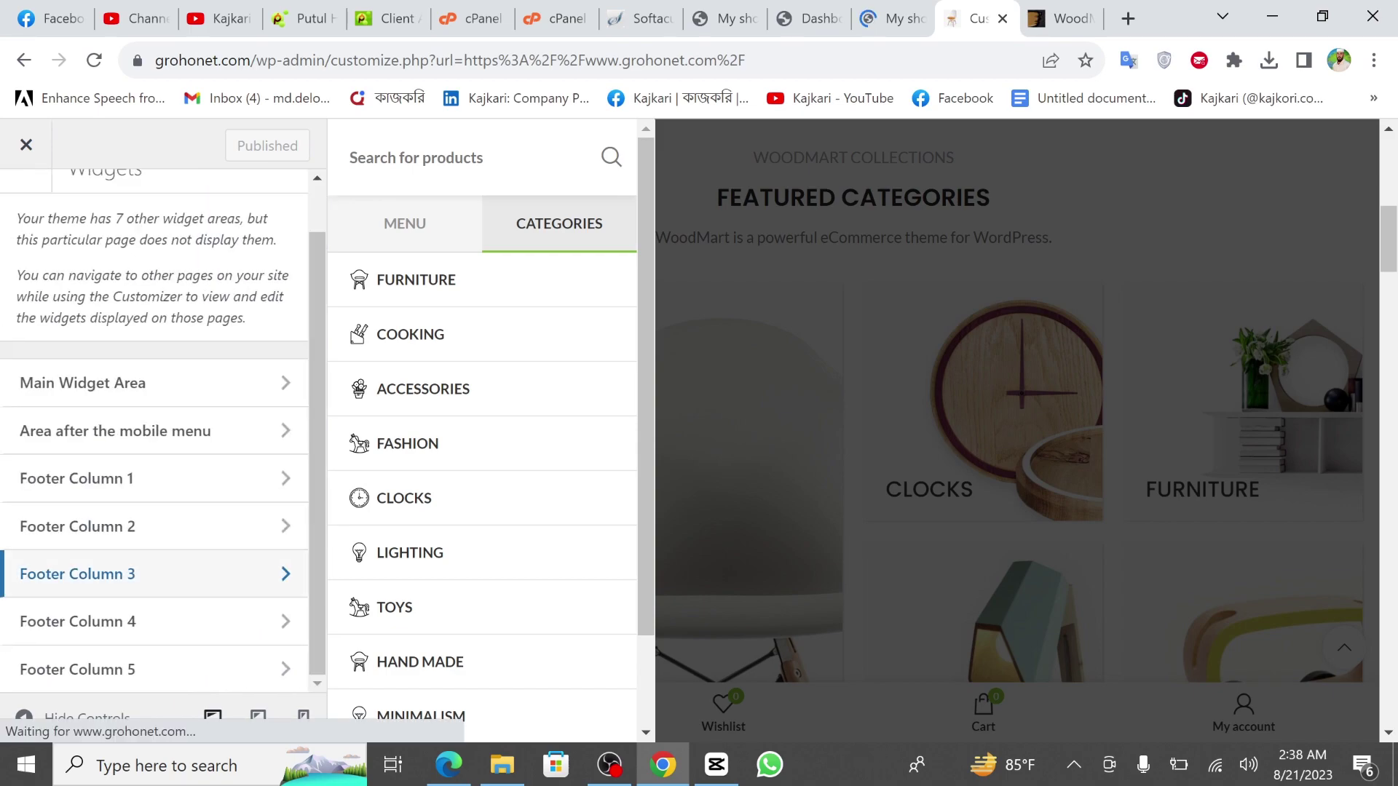
pyautogui.click(30, 149)
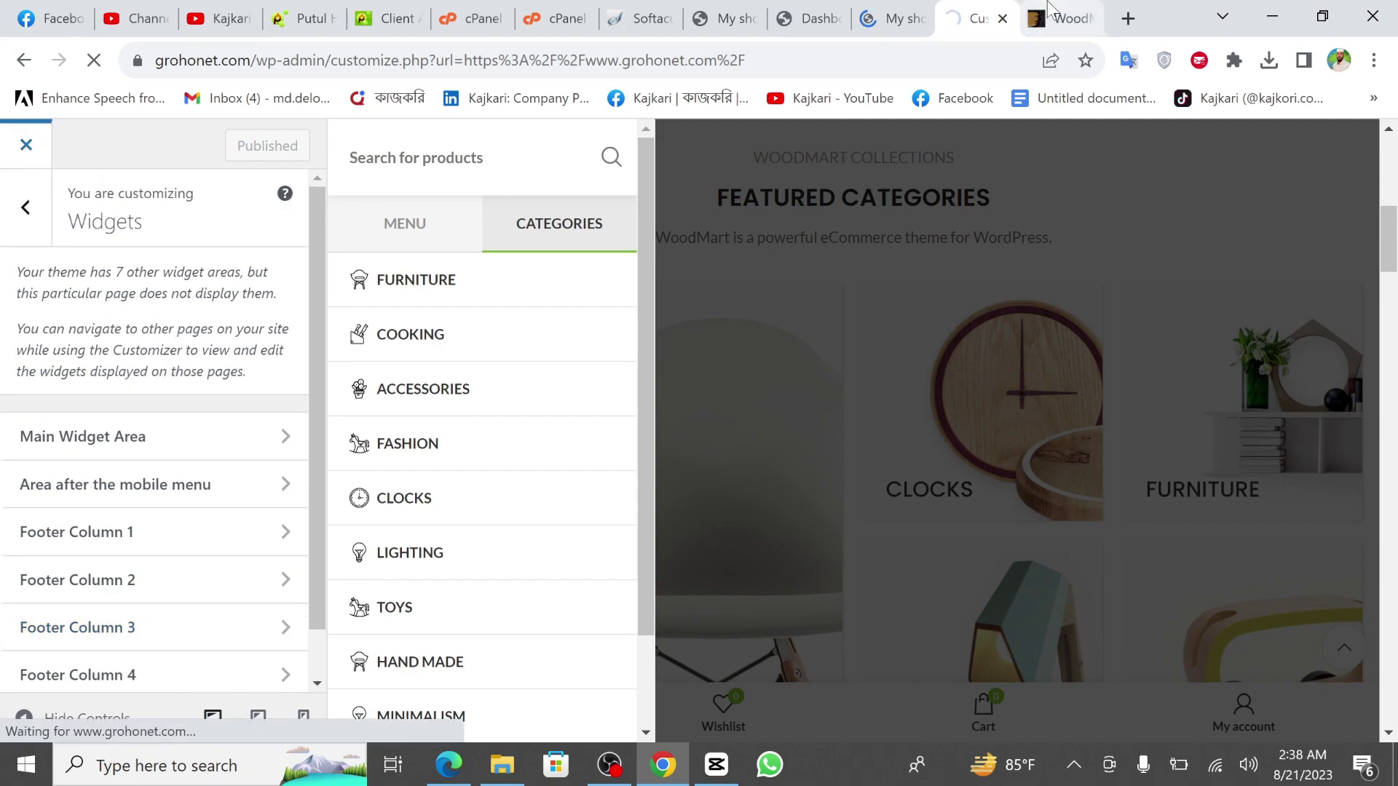
# Glance at the Themeforest, storefront and Customizer tabs, then switch to the WordPress admin dashboard.
pyautogui.click(1050, 12)
pyautogui.click(905, 12)
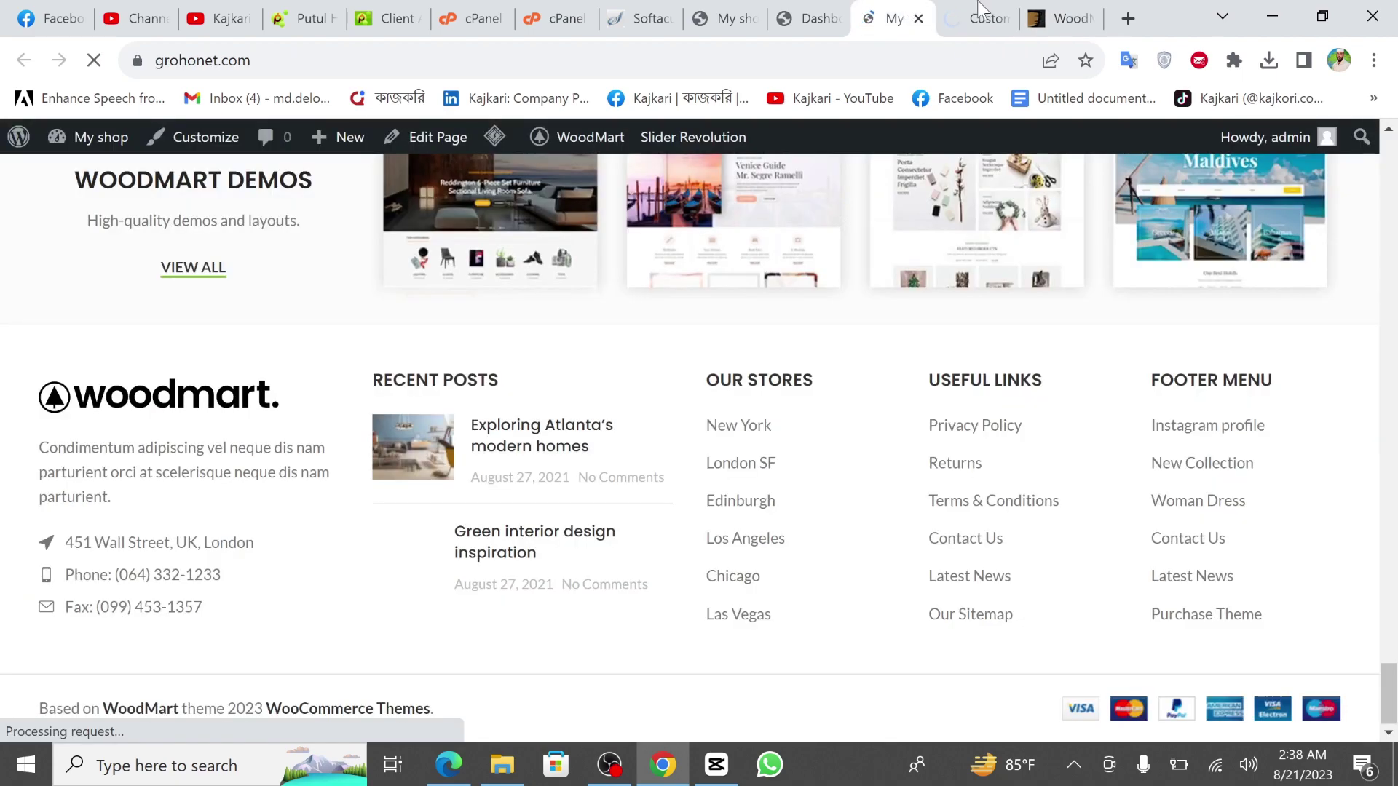
pyautogui.hotkey('ctrl', 'Tab')
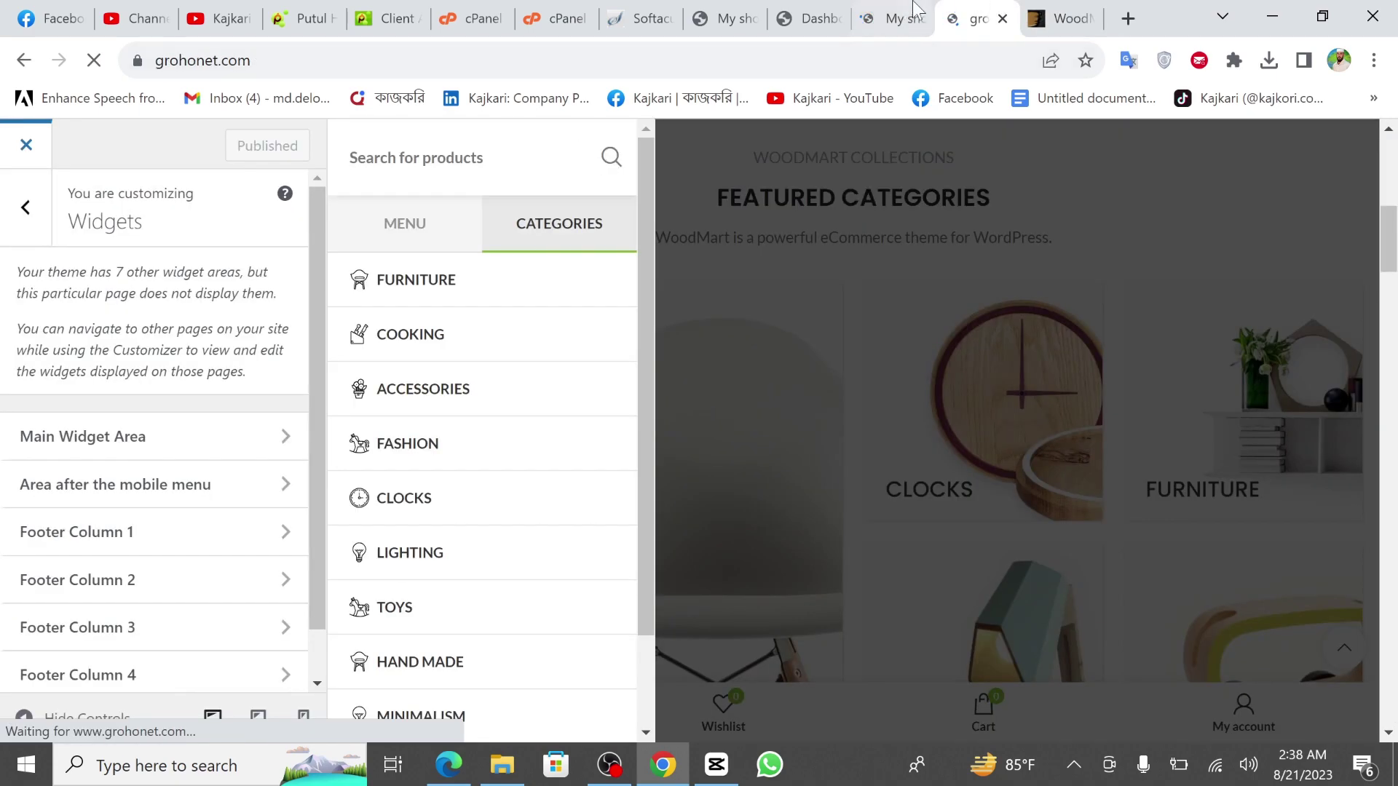
pyautogui.hotkey('ctrl', 'shift', 'Tab')
pyautogui.hotkey('ctrl', 'shift', 'Tab')
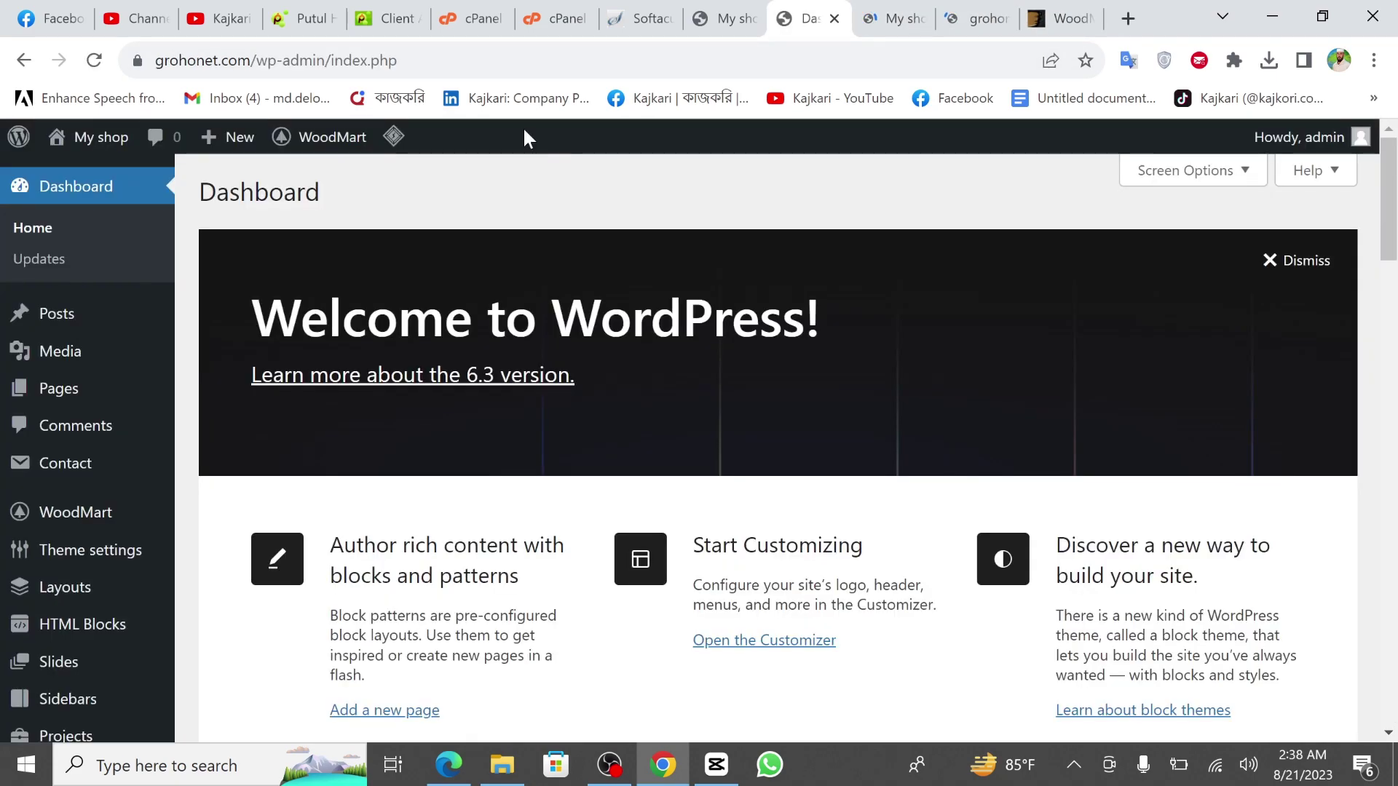
# Open the WoodMart theme dashboard and scroll its Welcome to WoodMart page.
pyautogui.scroll(-2, 91, 396)
pyautogui.moveTo(92, 396)
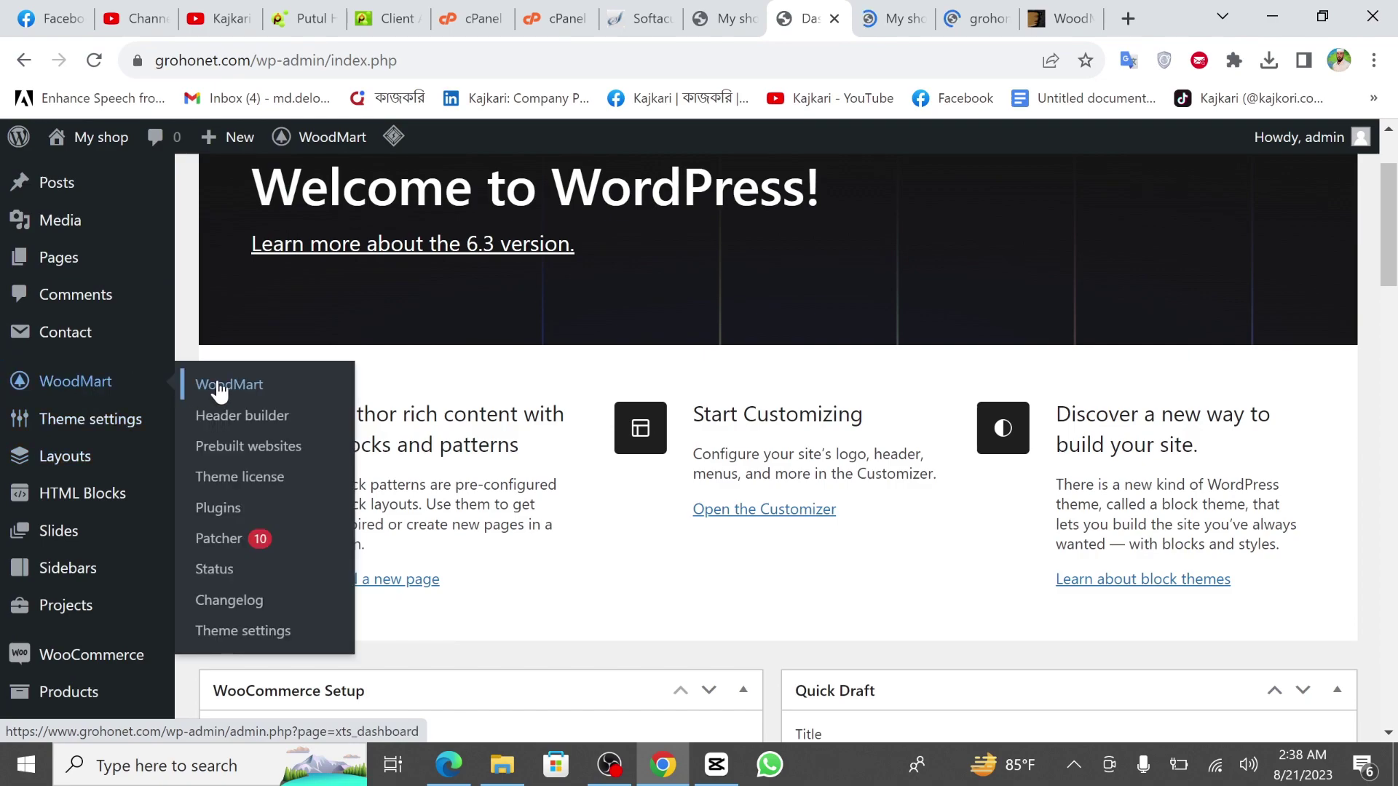
pyautogui.click(241, 398)
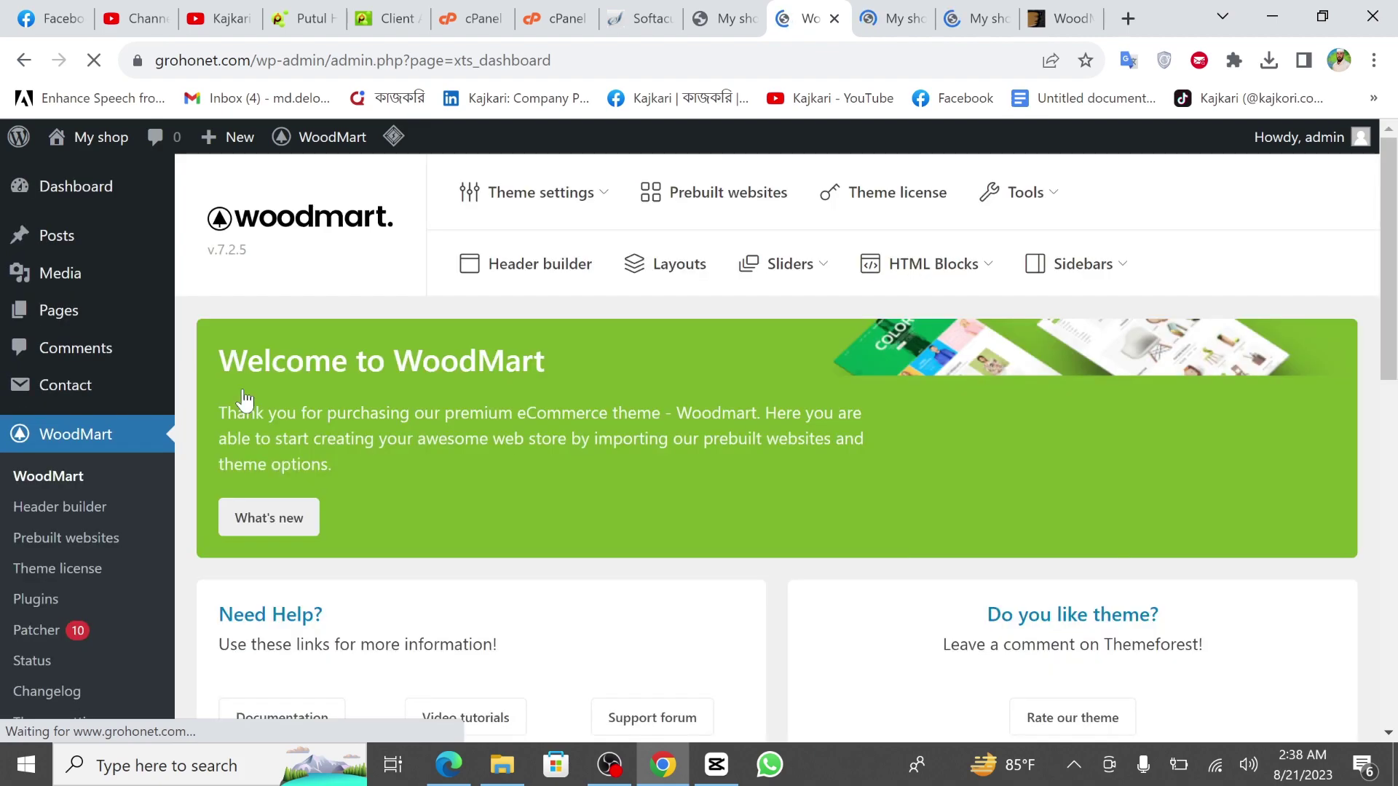
pyautogui.scroll(-2, 587, 413)
pyautogui.scroll(2, 587, 414)
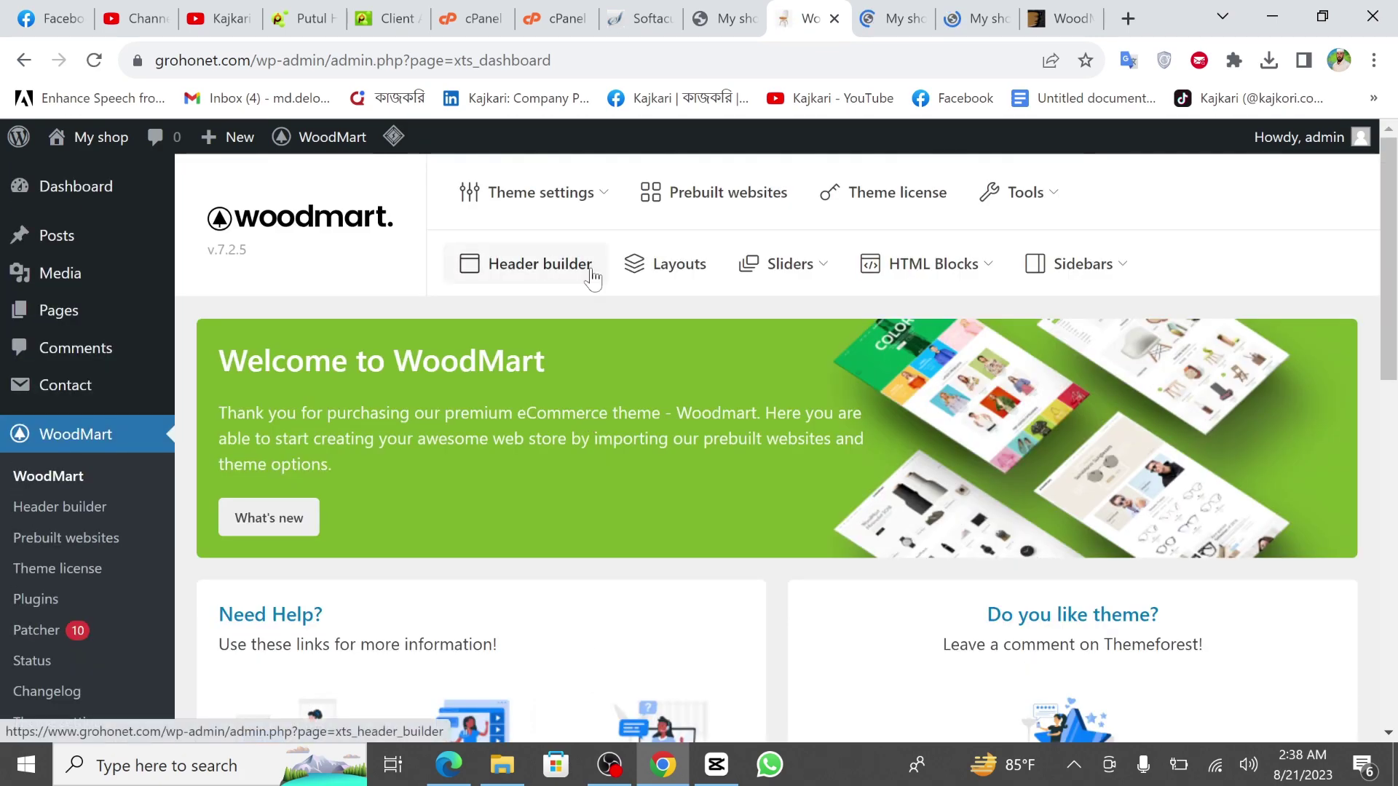
pyautogui.moveTo(942, 288)
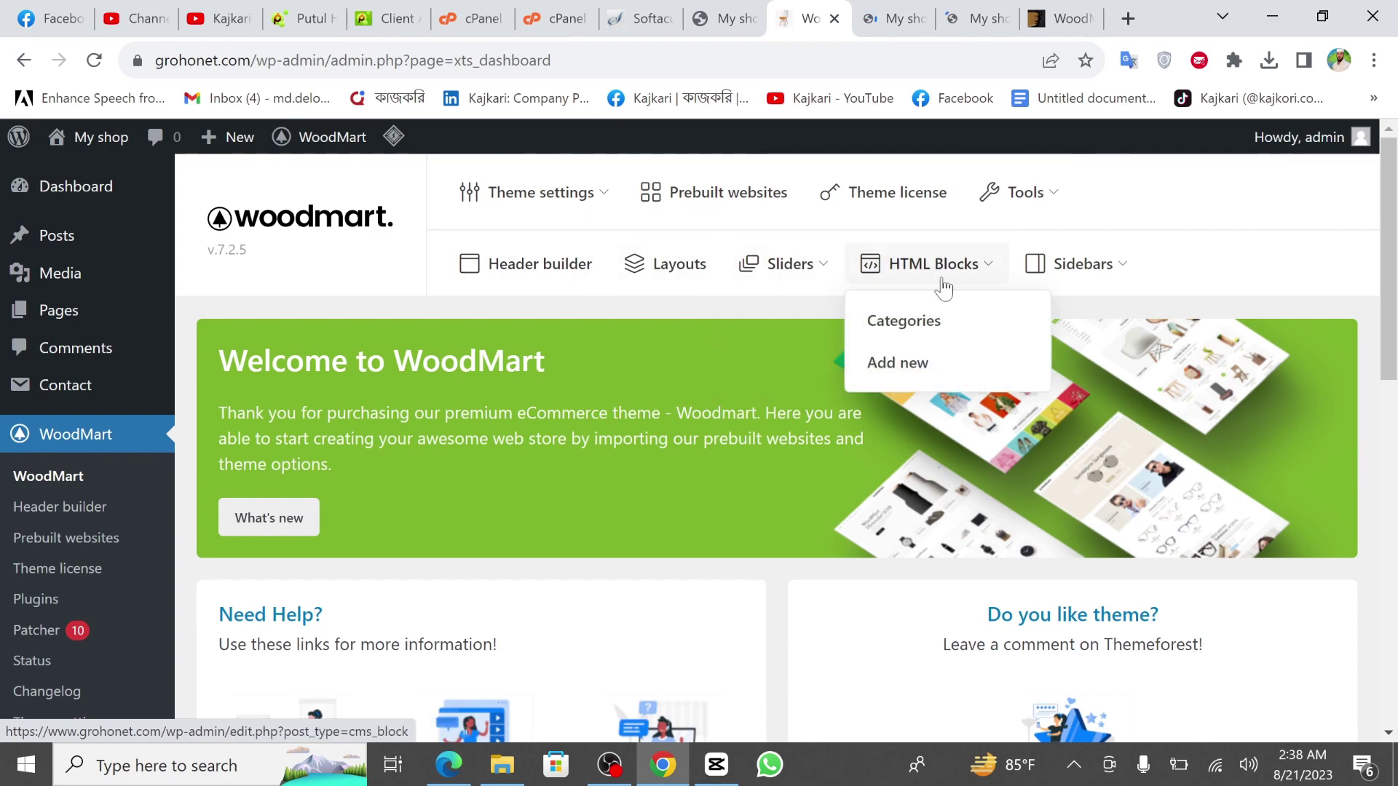
pyautogui.scroll(-4, 653, 369)
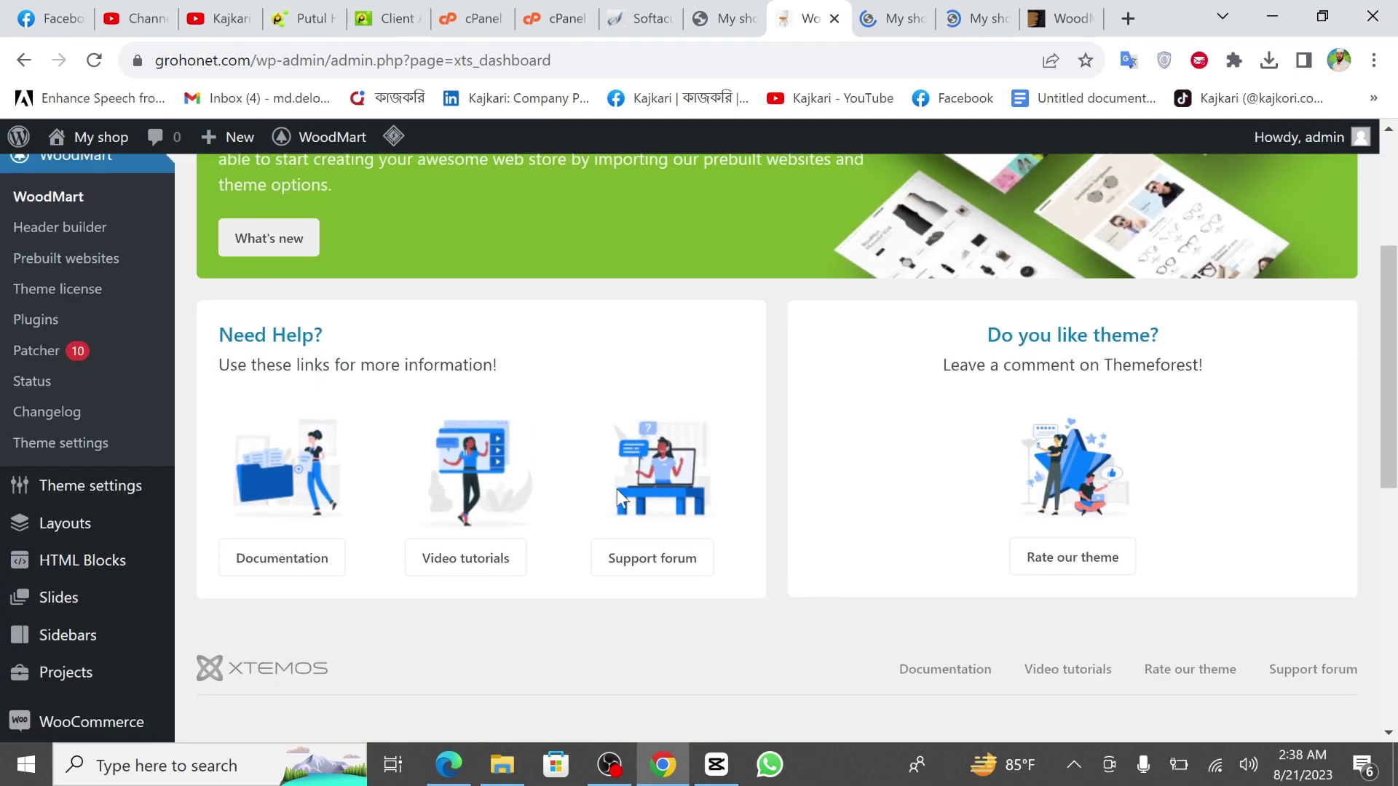
pyautogui.scroll(-6, 617, 490)
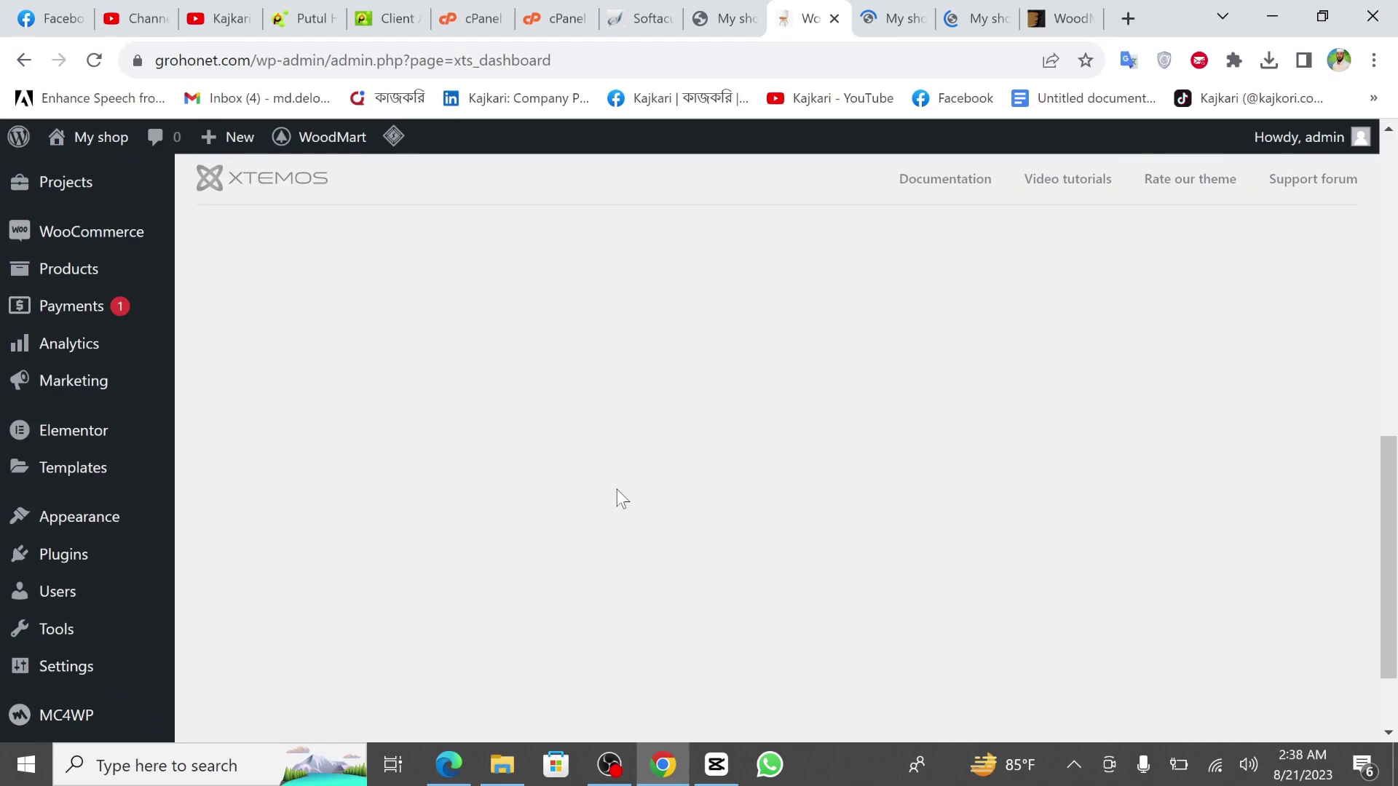
pyautogui.scroll(7, 618, 489)
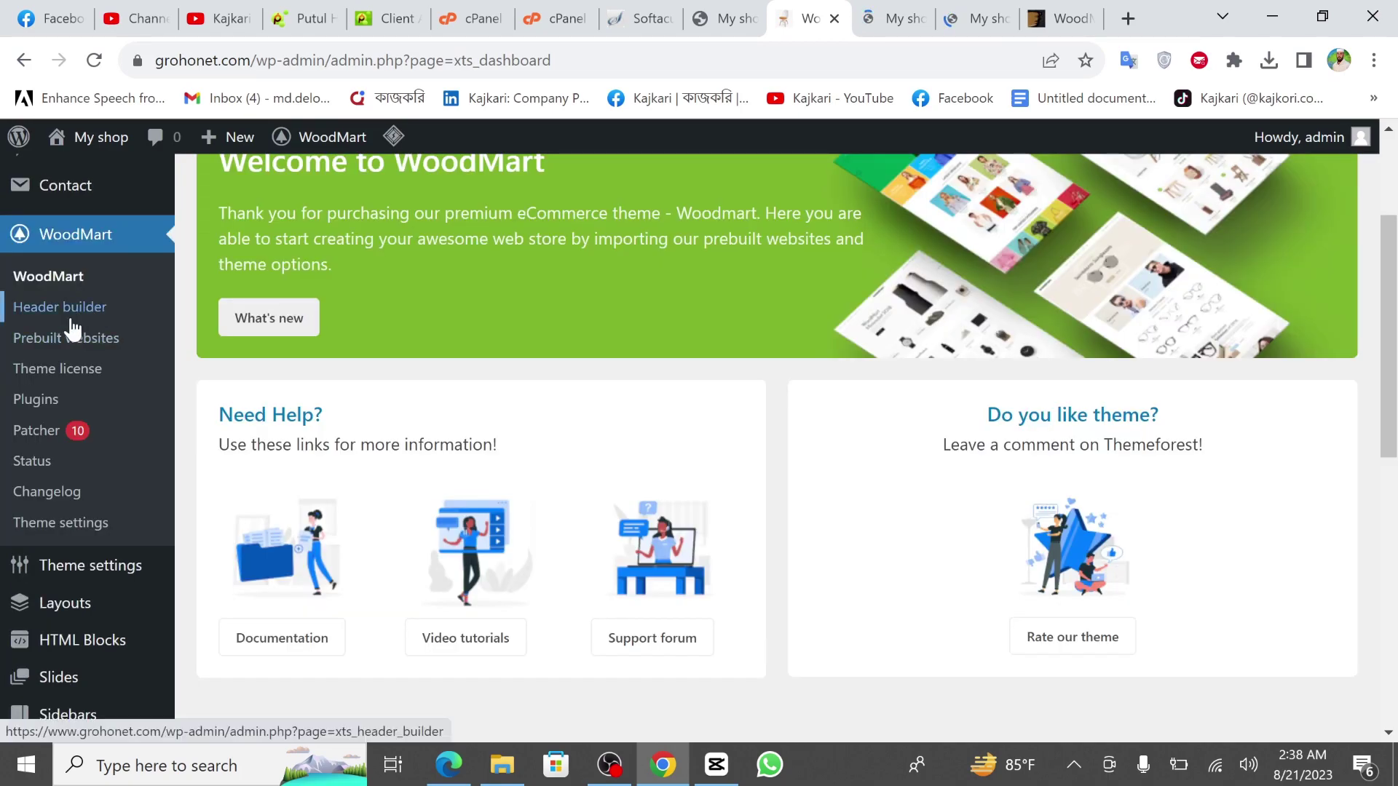
# Open WoodMart's Theme license page and confirm it is activated with automatic updates.
pyautogui.click(60, 372)
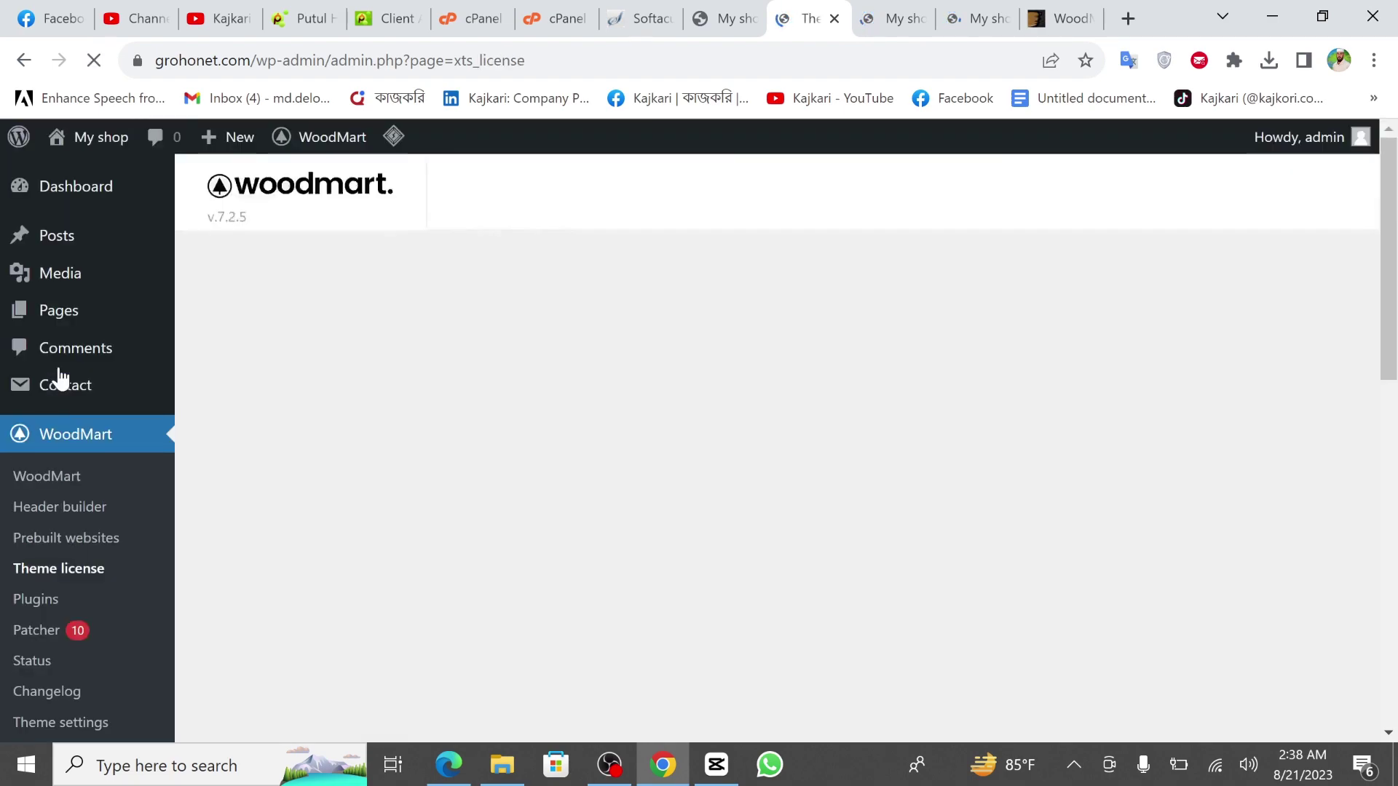
pyautogui.scroll(-3, 466, 549)
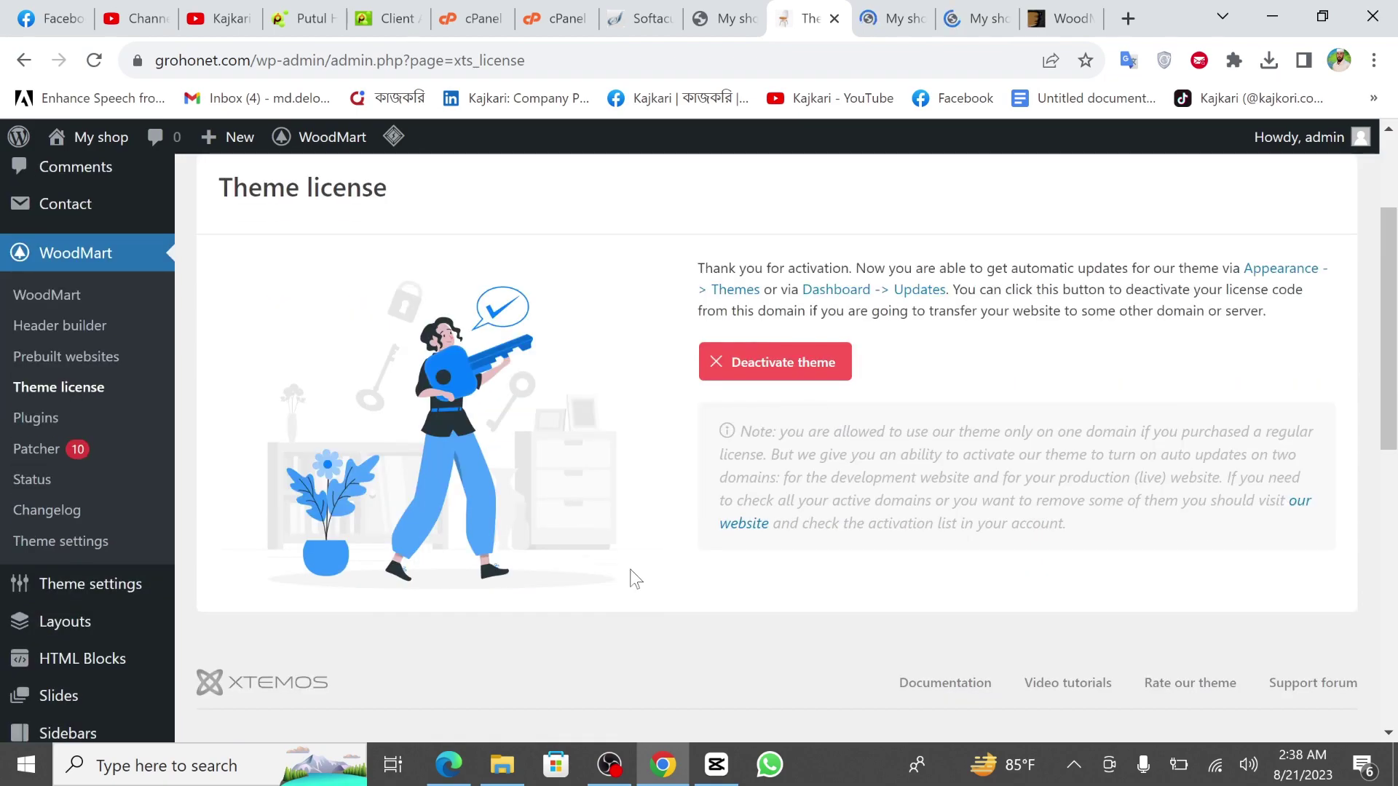
pyautogui.scroll(3, 502, 557)
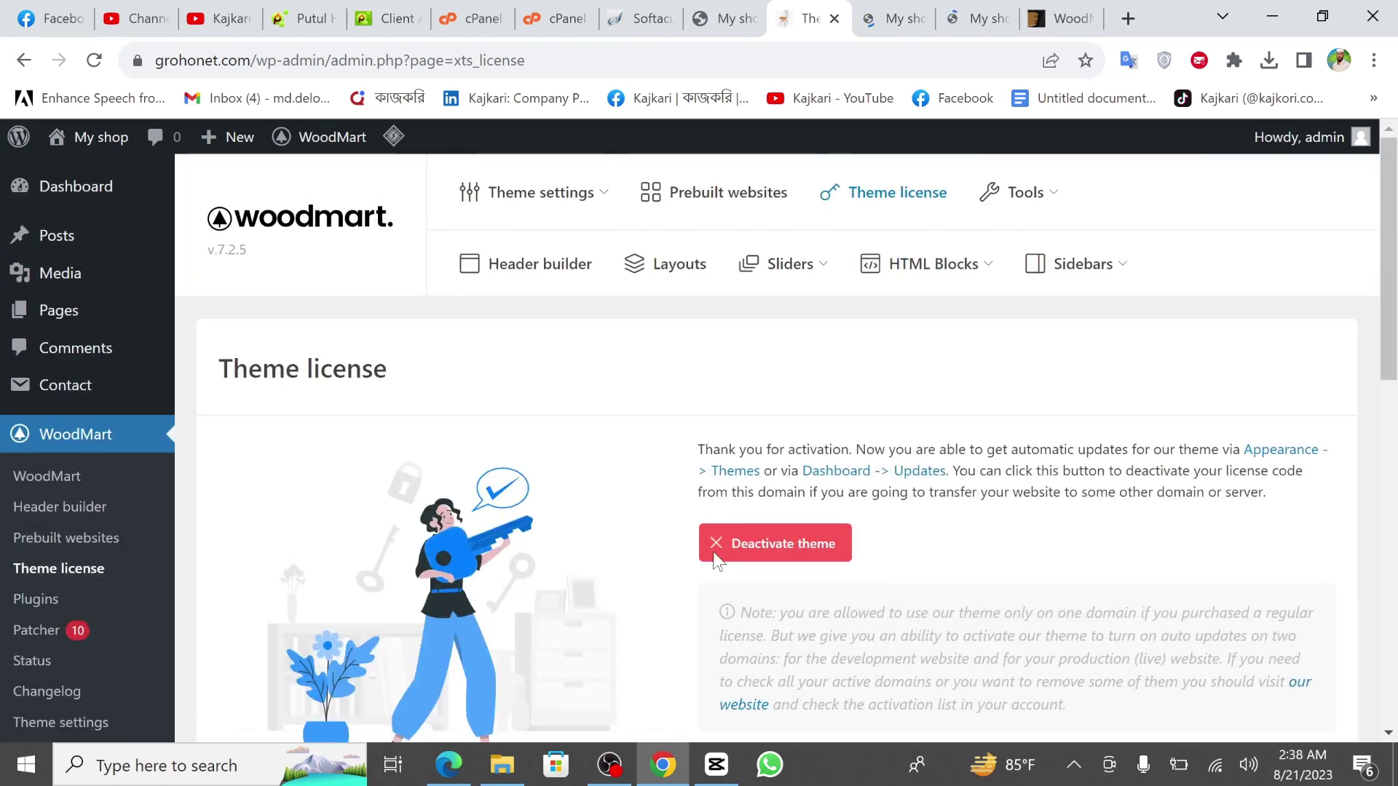
pyautogui.scroll(-3, 462, 491)
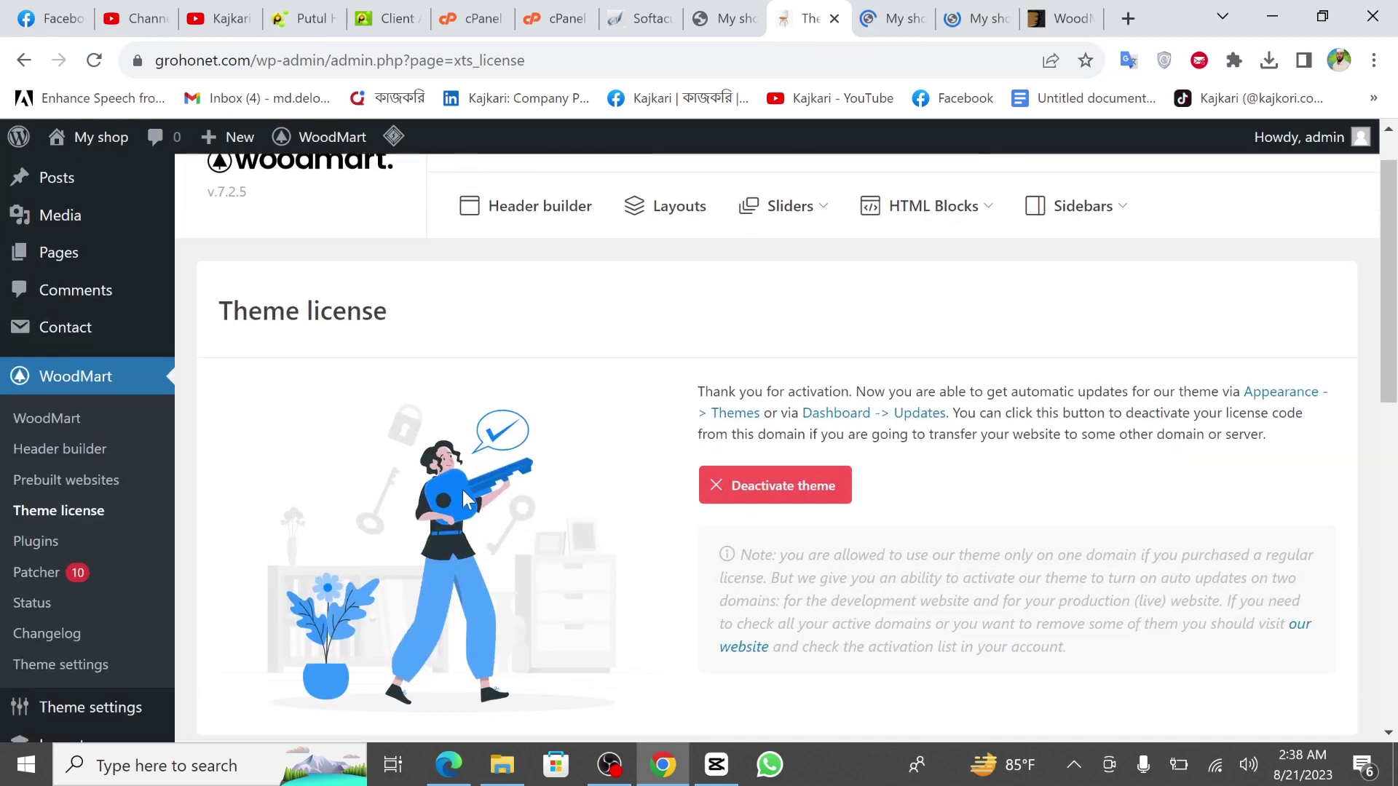
pyautogui.scroll(3, 693, 436)
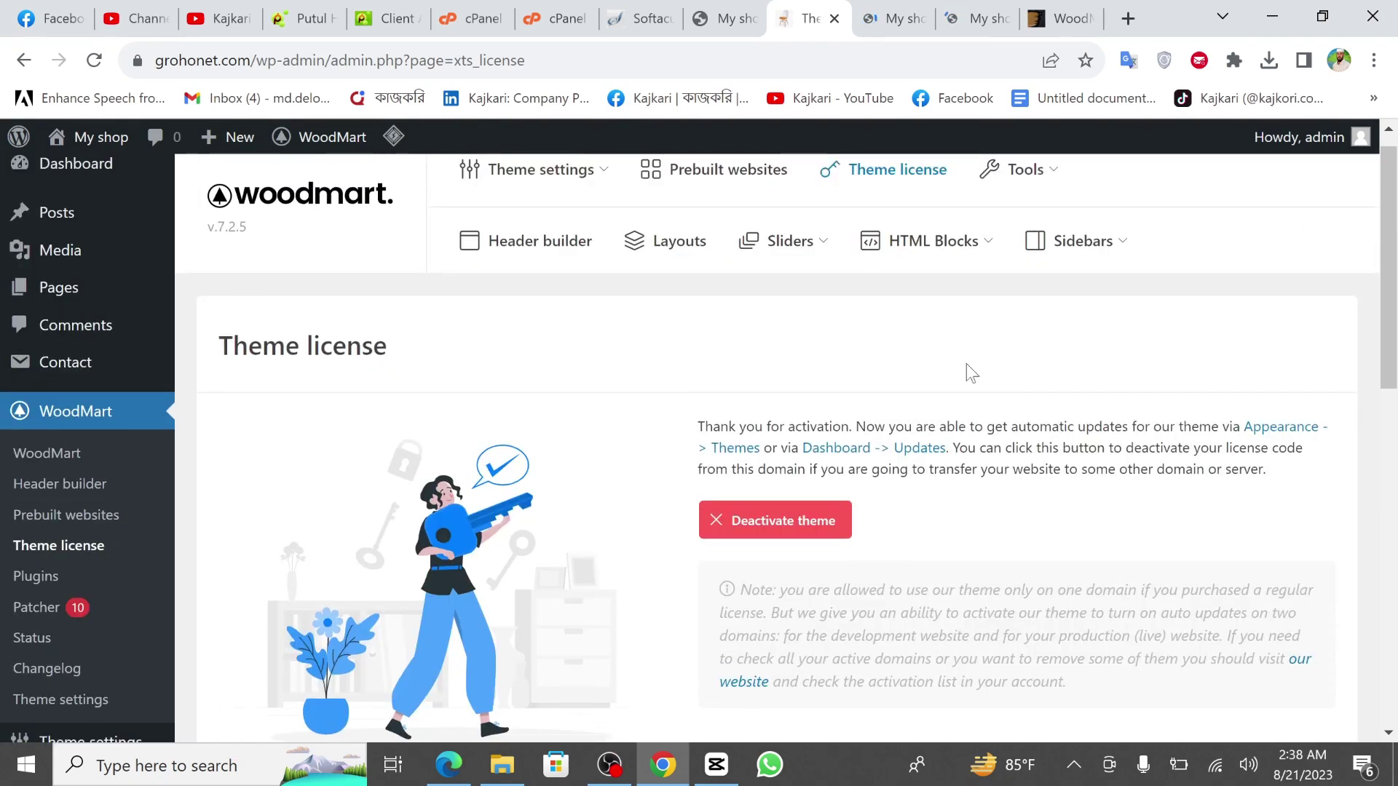
pyautogui.scroll(-2, 583, 465)
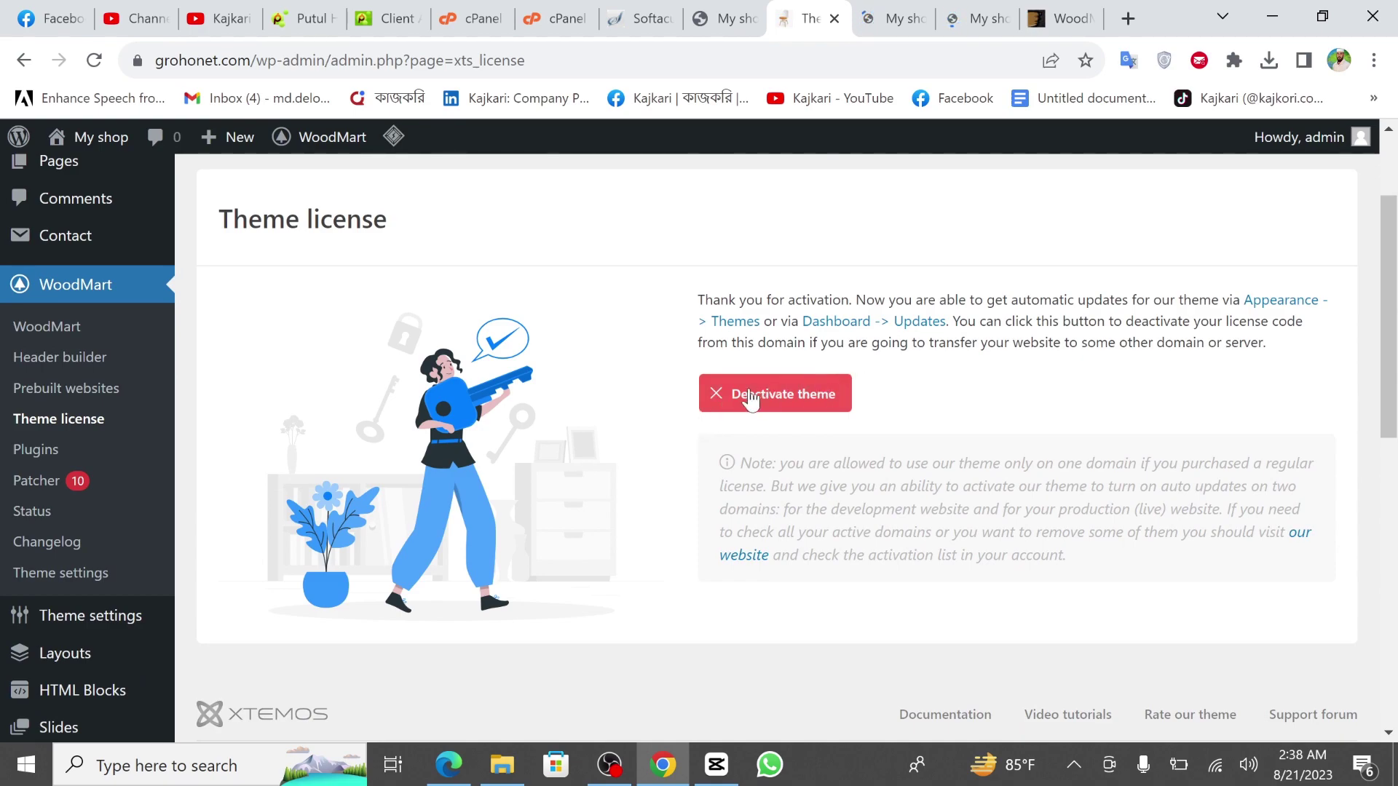
# Open WoodMart Theme settings and look through the Header banner options.
pyautogui.click(54, 579)
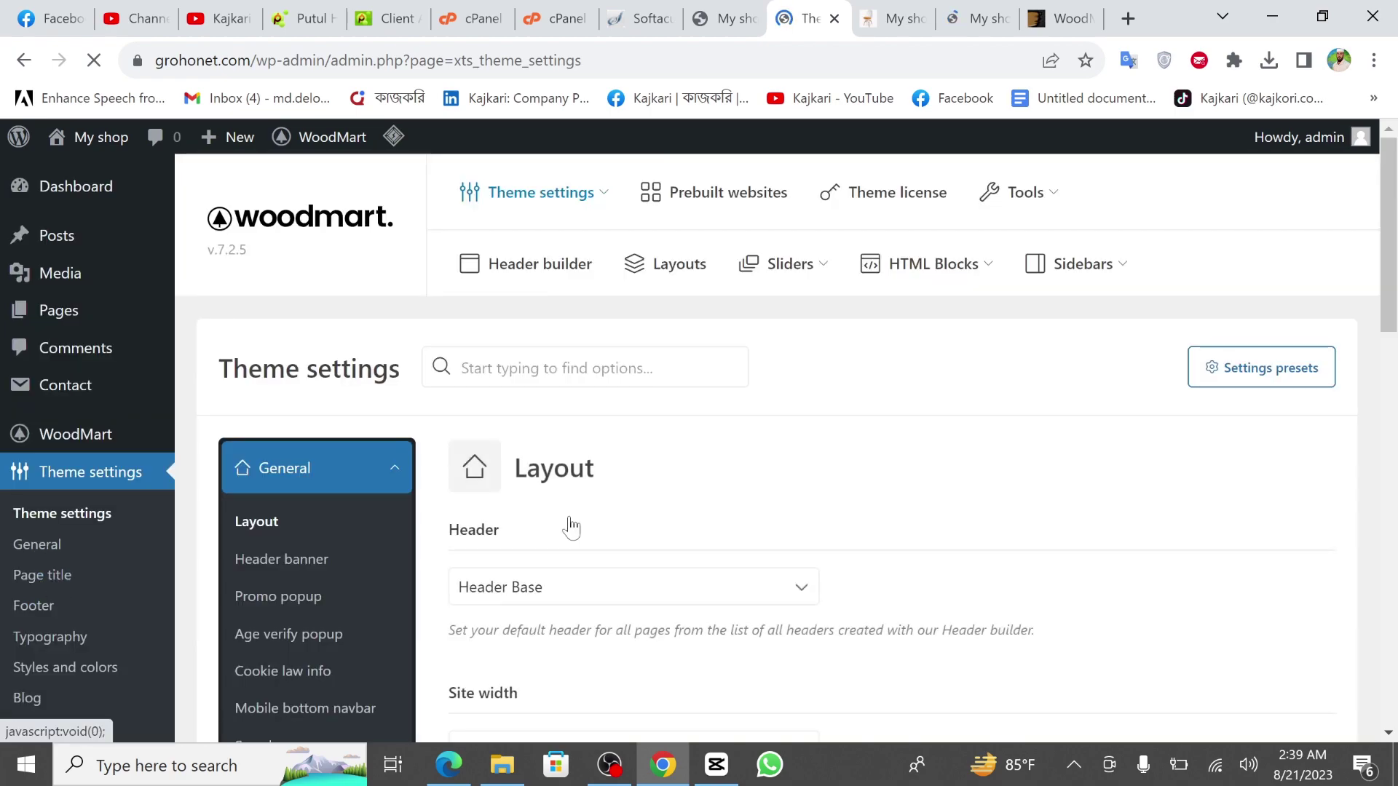
pyautogui.scroll(-1, 571, 524)
pyautogui.scroll(-5, 710, 485)
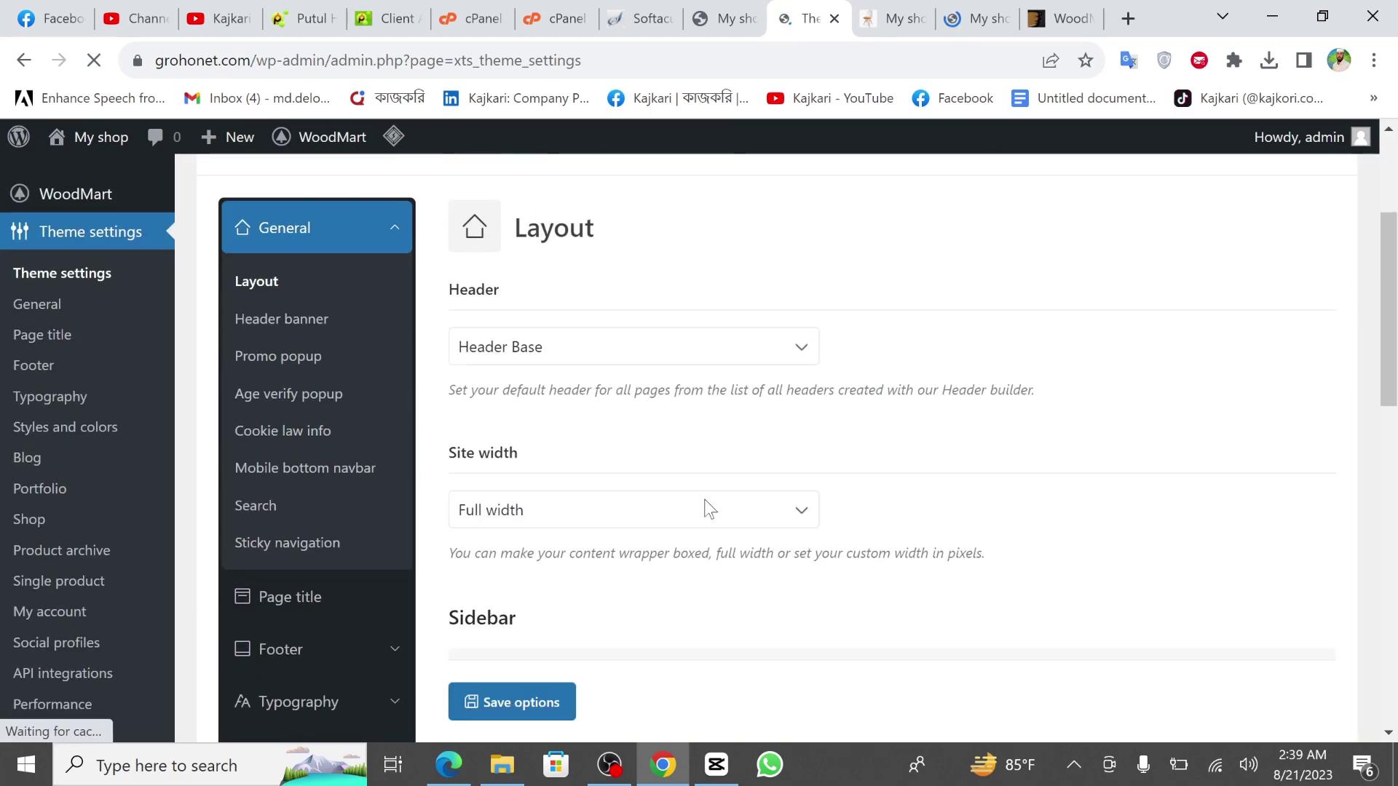
pyautogui.scroll(-6, 709, 508)
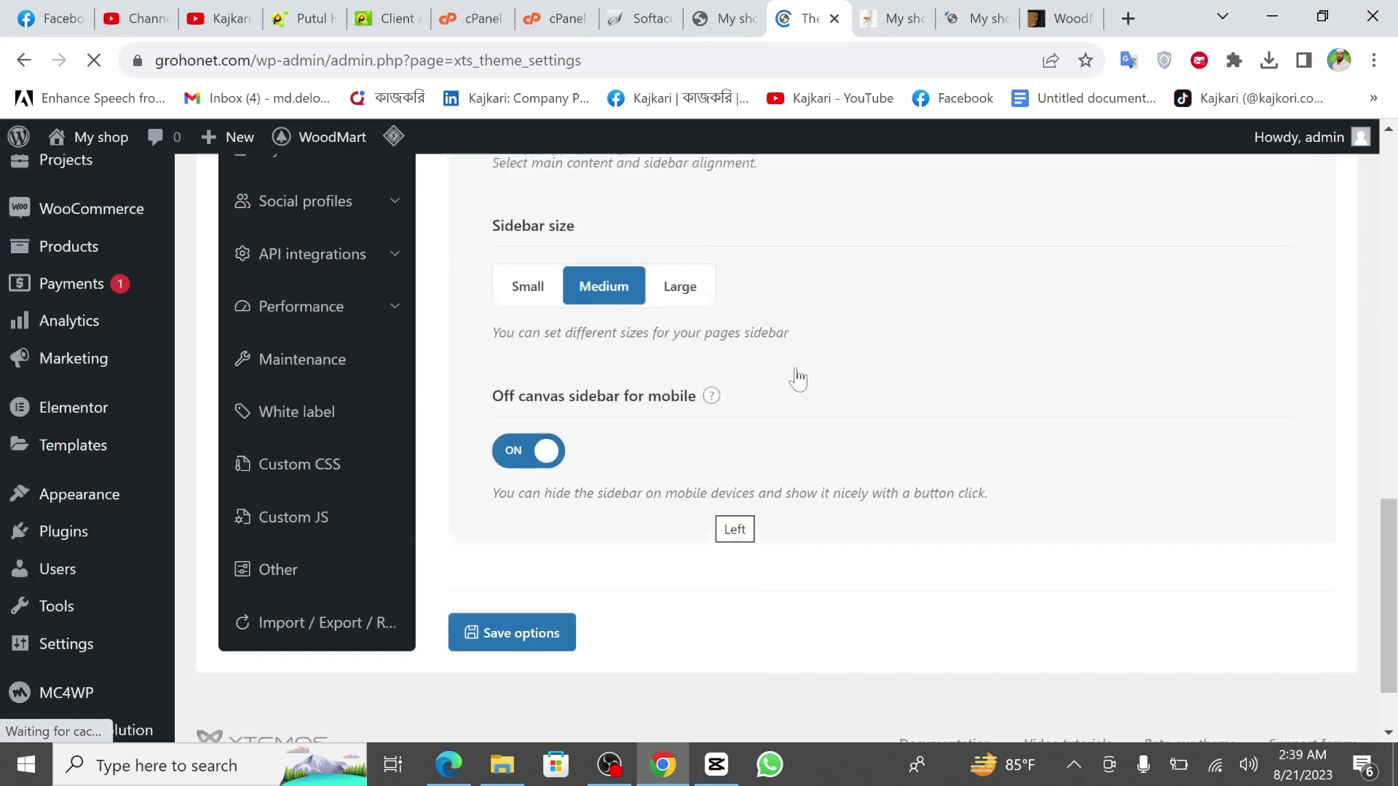
pyautogui.click(895, 10)
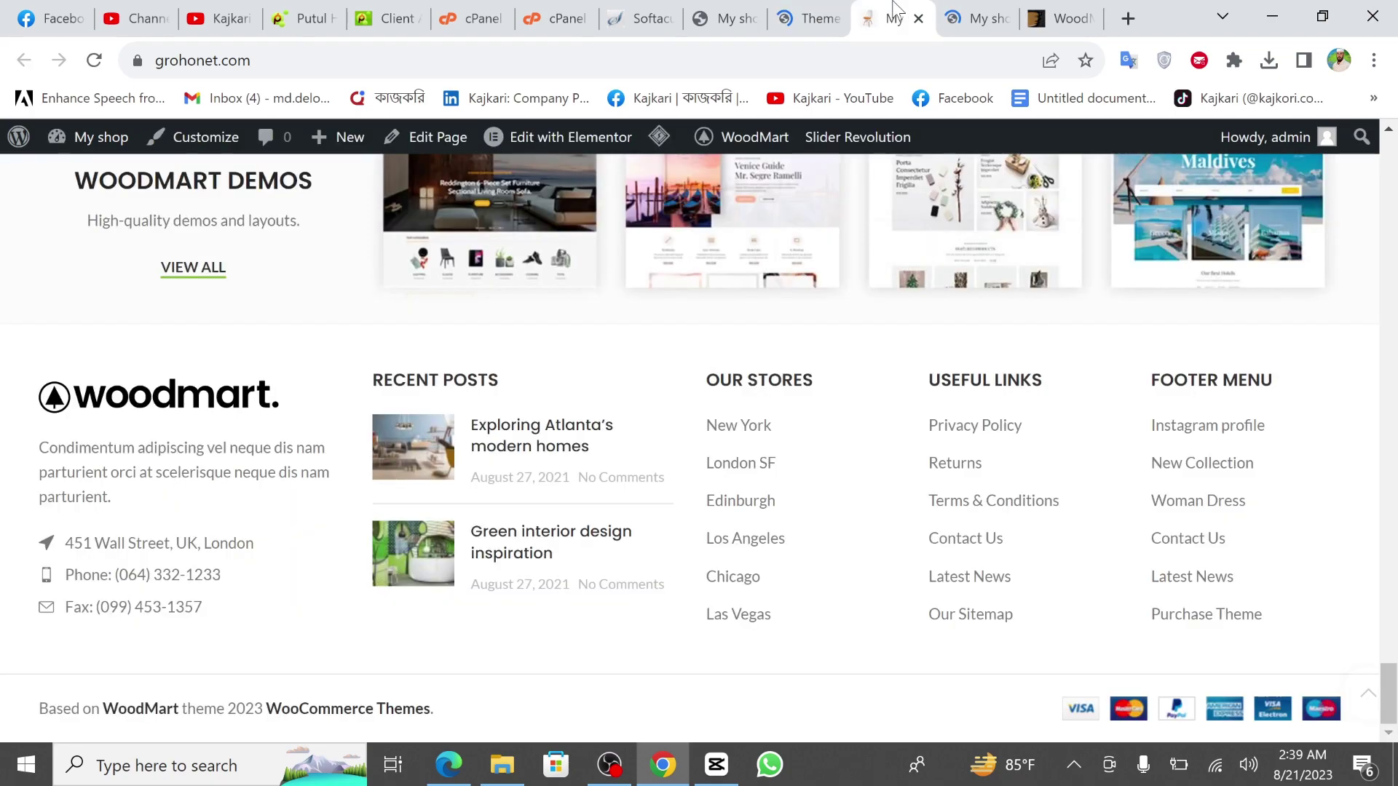
pyautogui.click(808, 16)
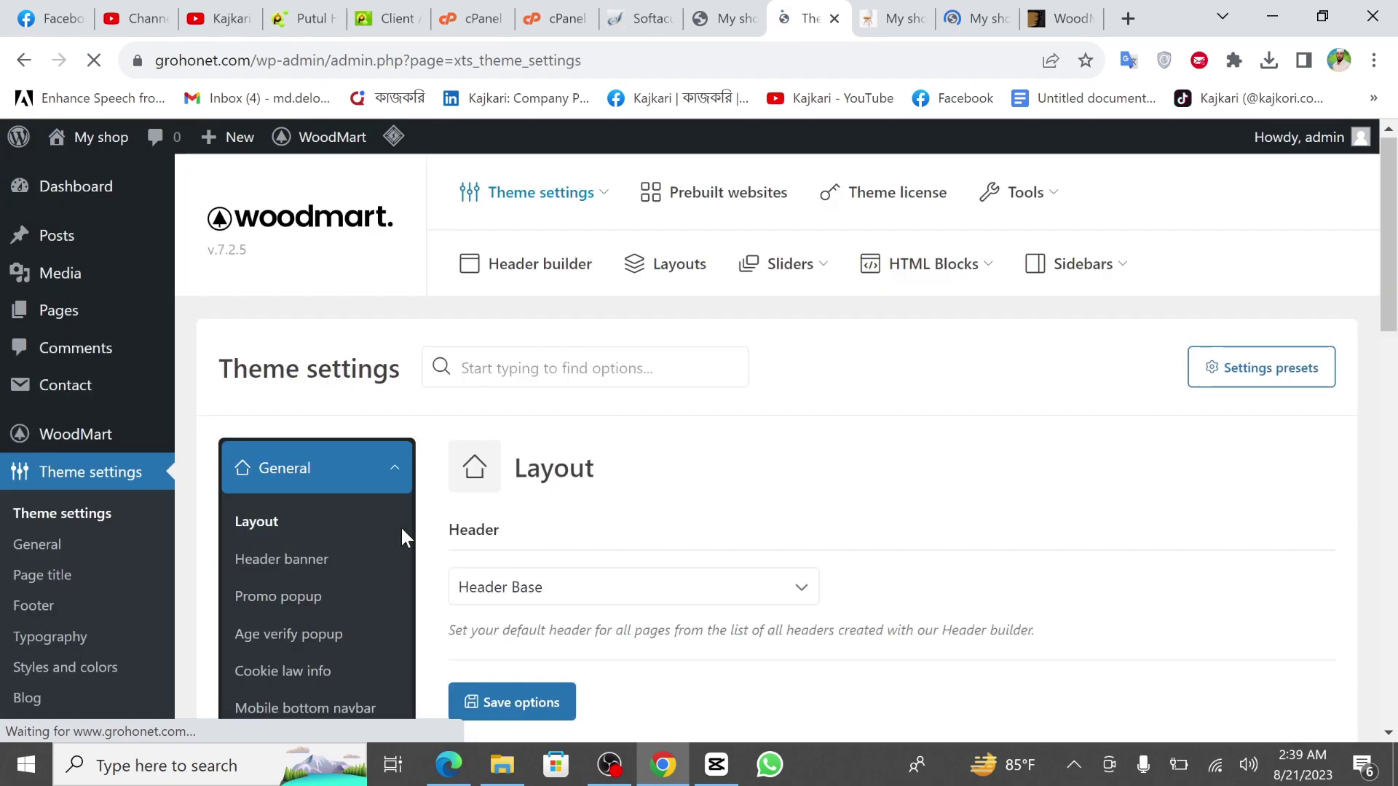
pyautogui.scroll(-2, 401, 530)
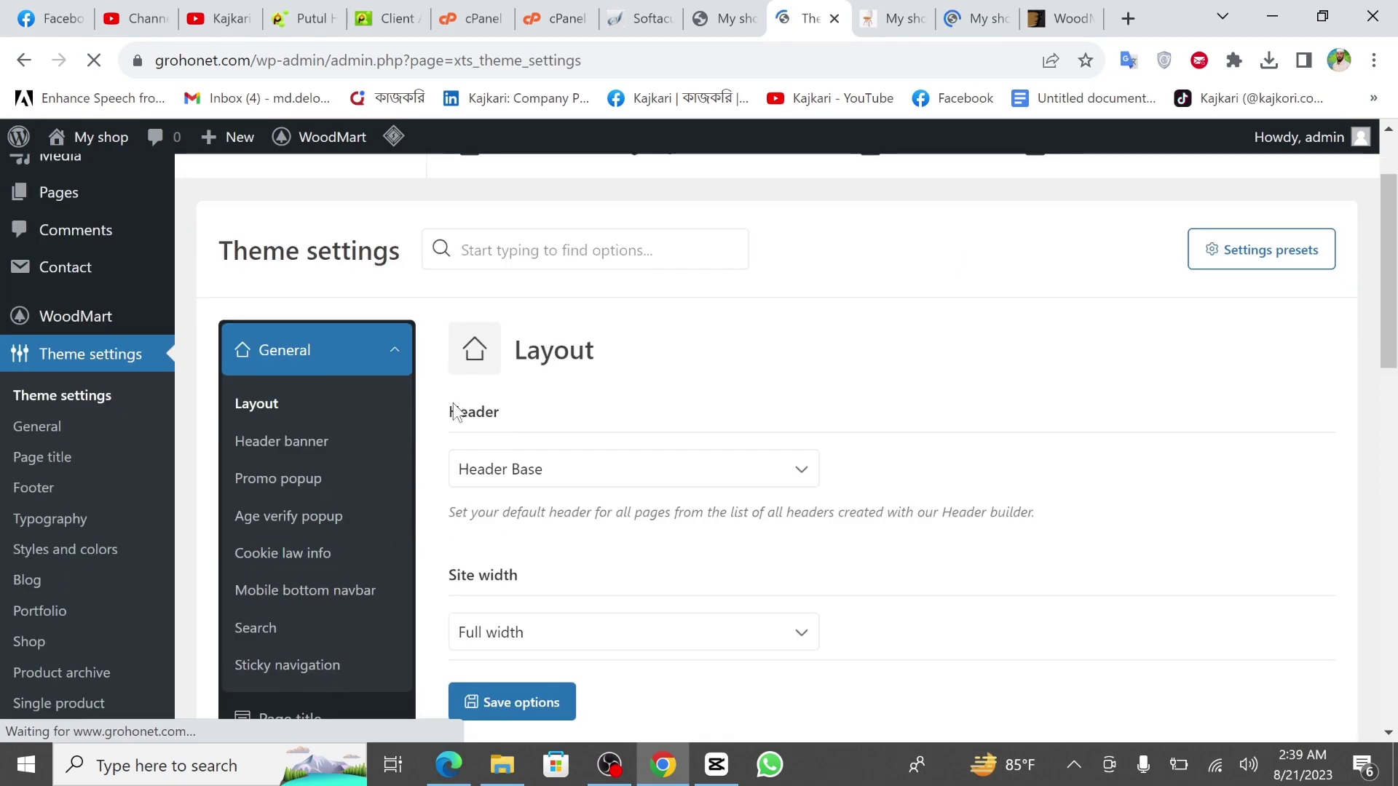
pyautogui.click(315, 453)
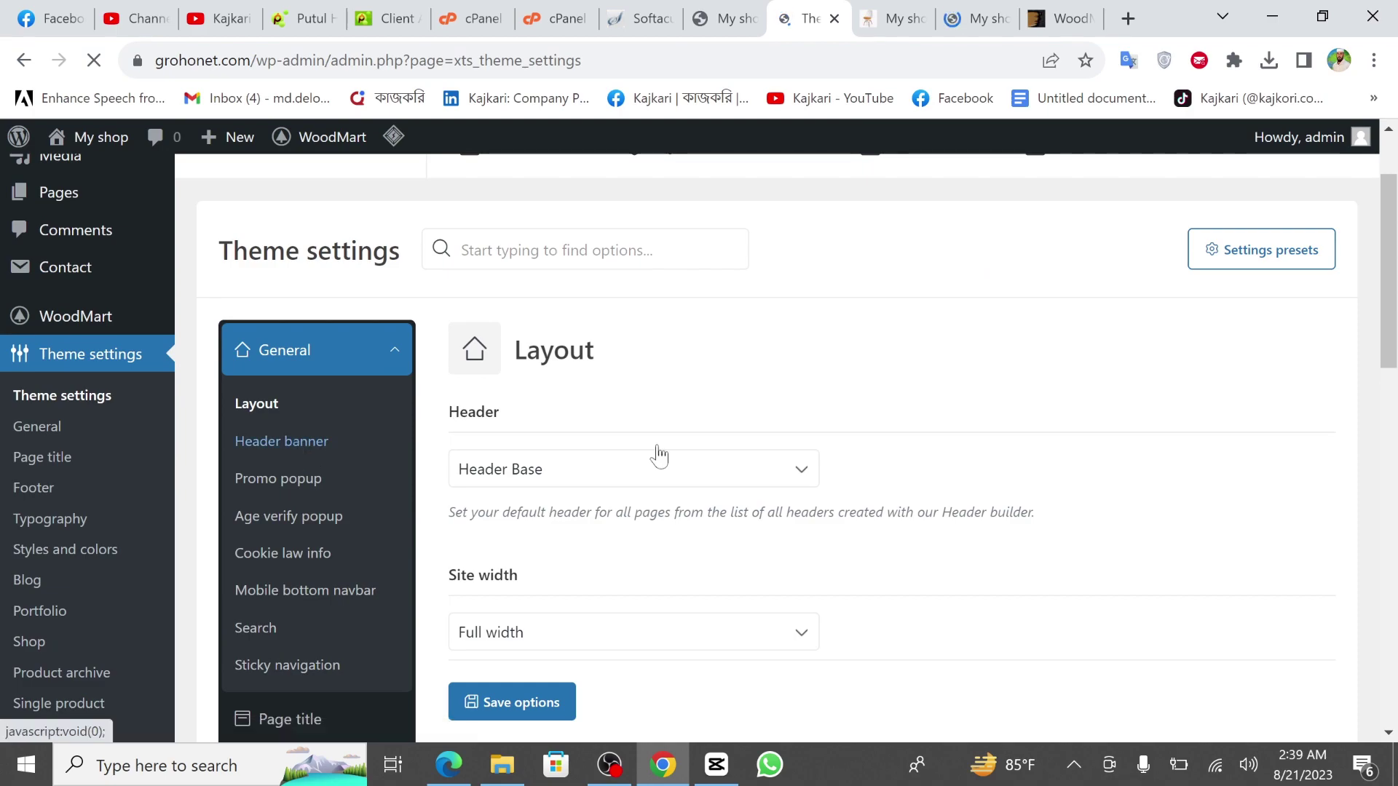
pyautogui.scroll(-1, 364, 415)
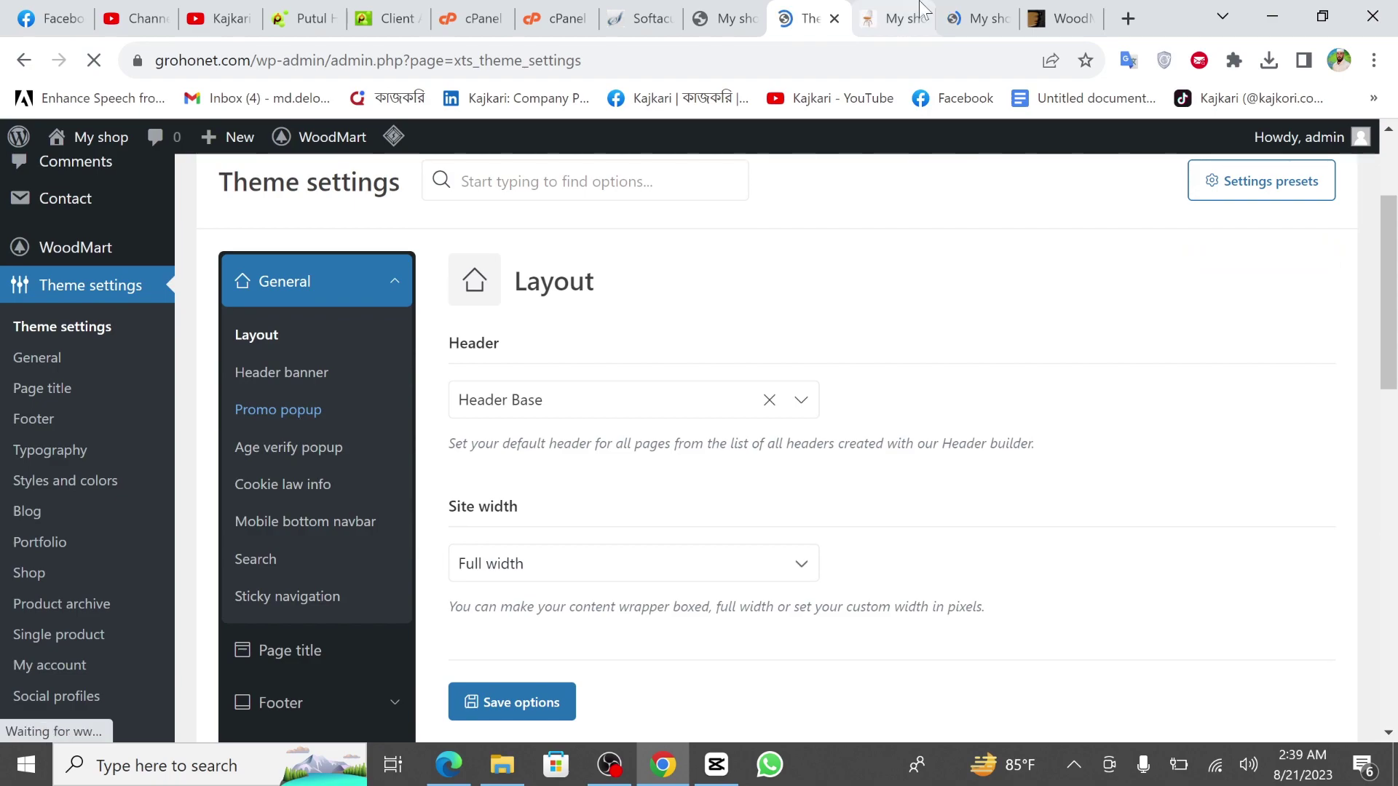
# Set Promo popup to NO and check the live storefront.
pyautogui.click(279, 411)
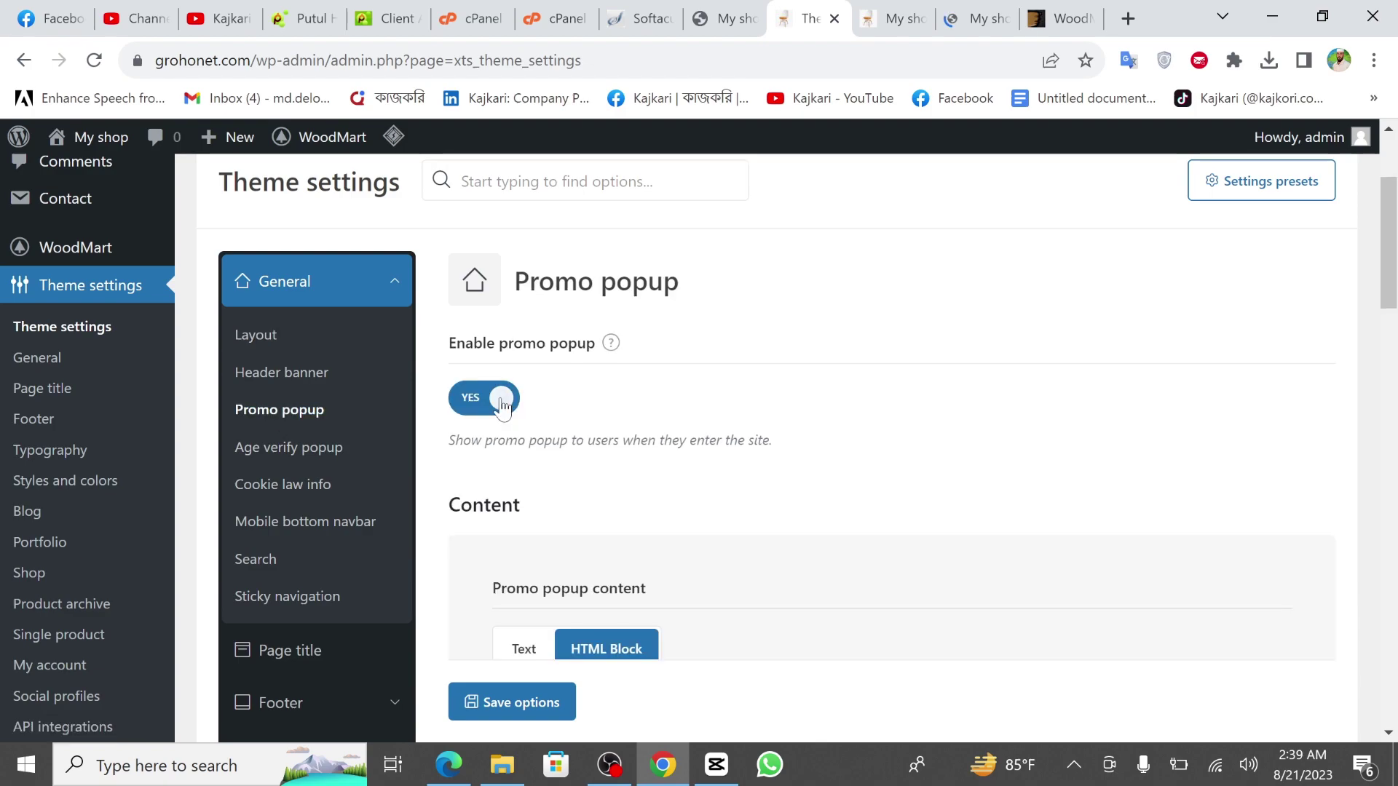
pyautogui.click(501, 407)
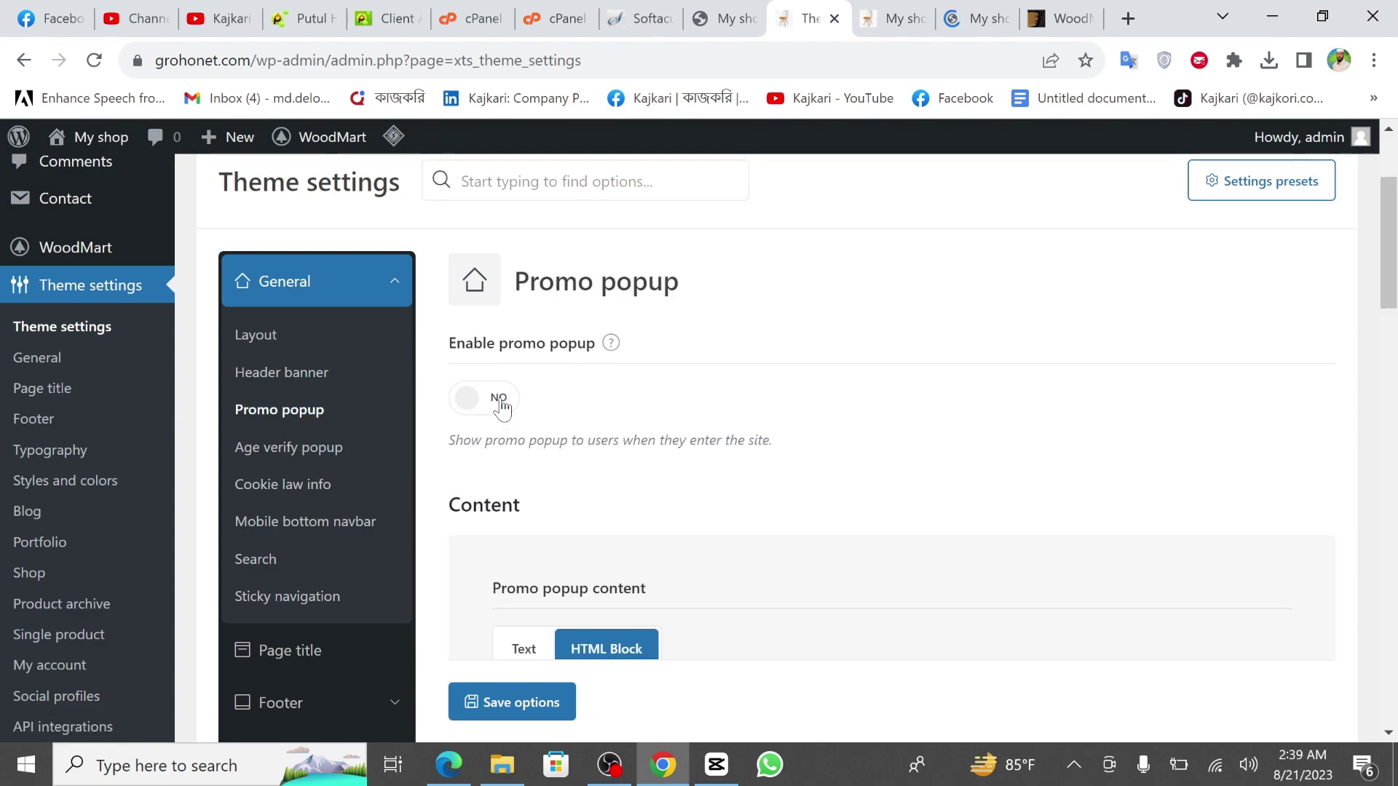
pyautogui.hotkey('ctrl', 'Tab')
pyautogui.scroll(8, 571, 462)
pyautogui.scroll(10, 574, 467)
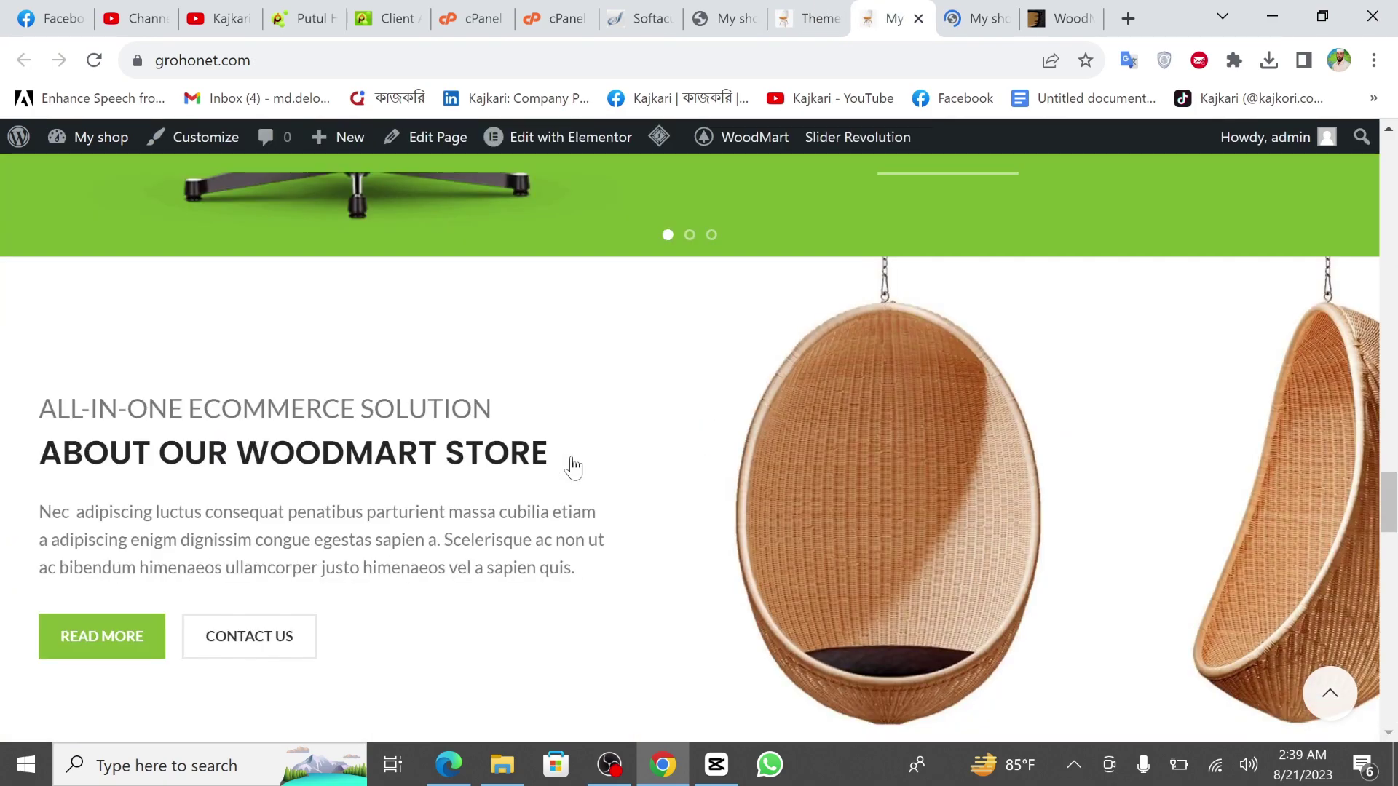
pyautogui.scroll(5, 573, 467)
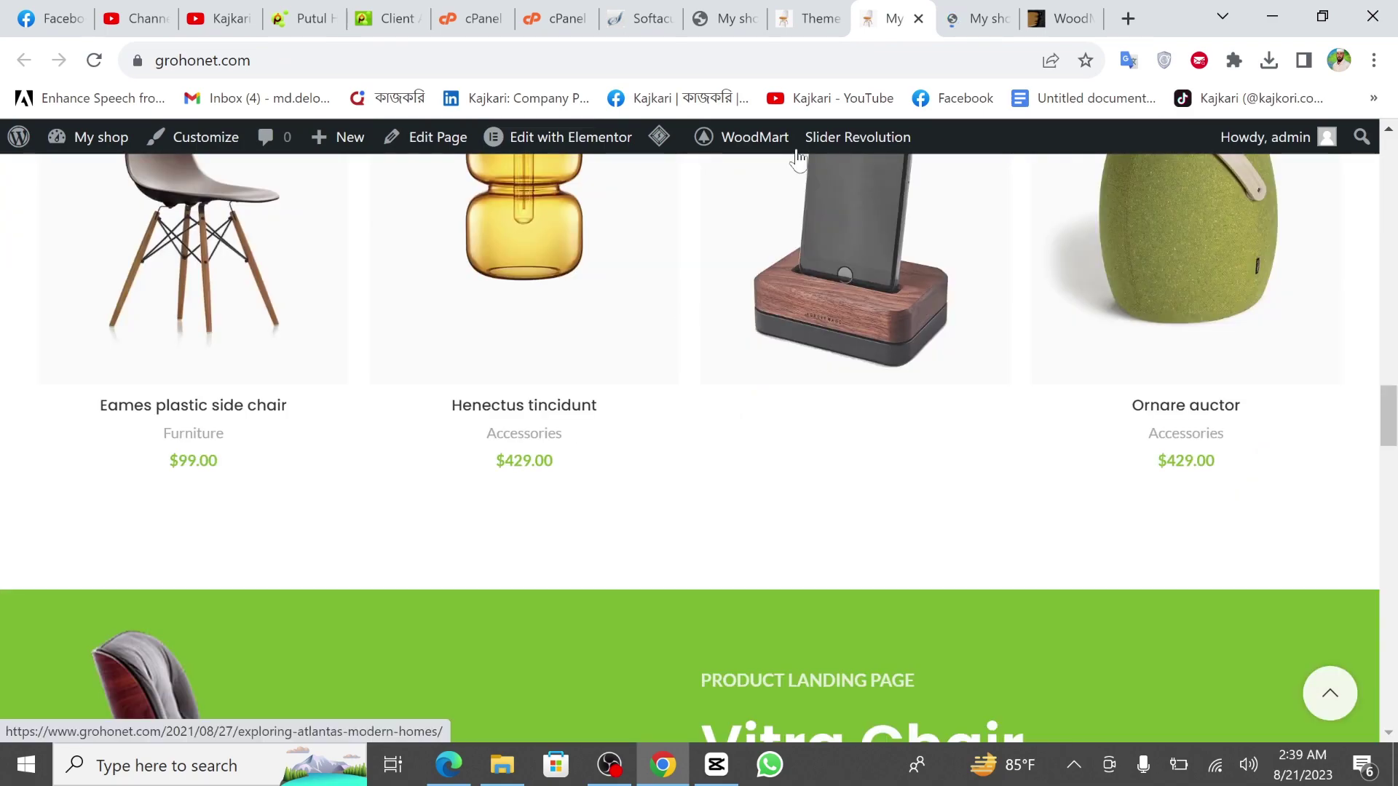
pyautogui.click(819, 16)
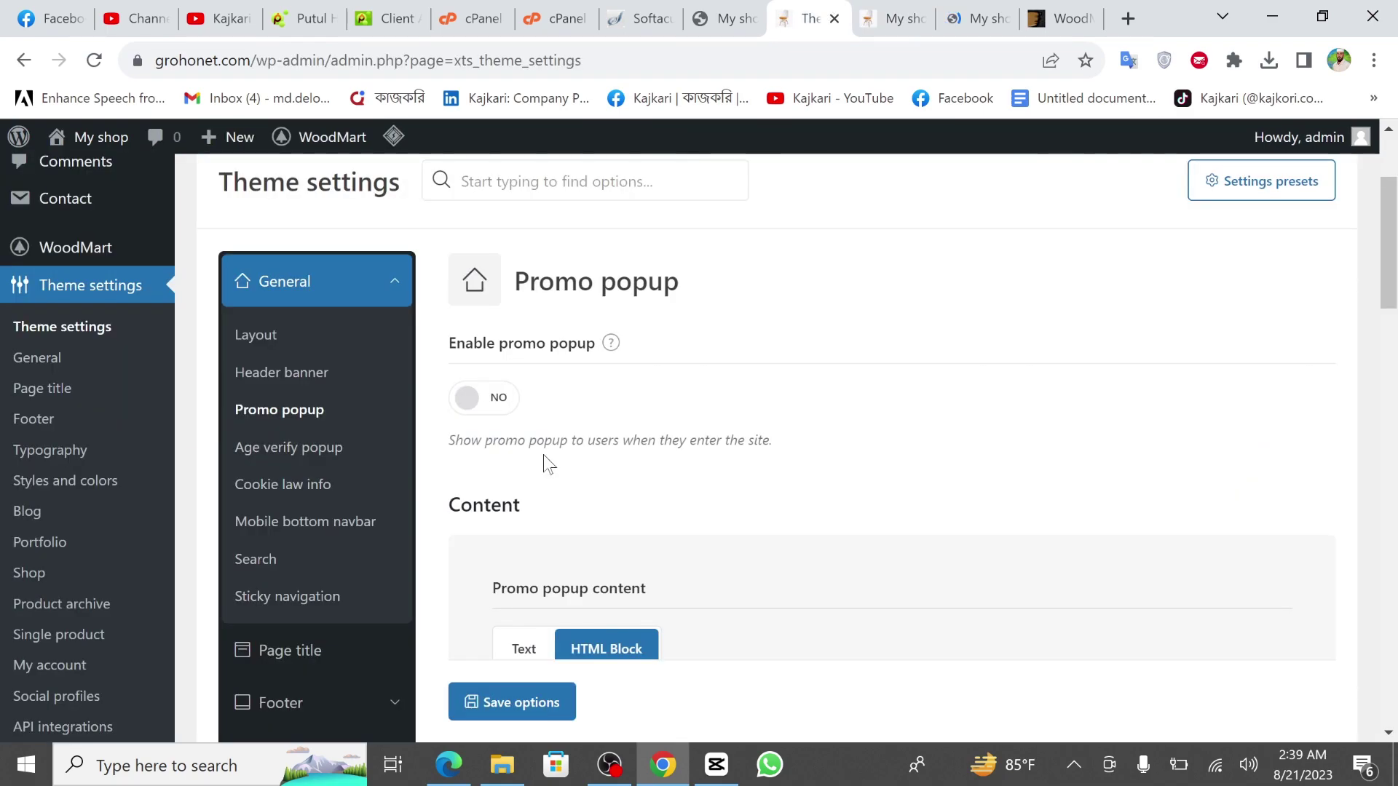
pyautogui.scroll(-3, 758, 417)
pyautogui.scroll(4, 759, 417)
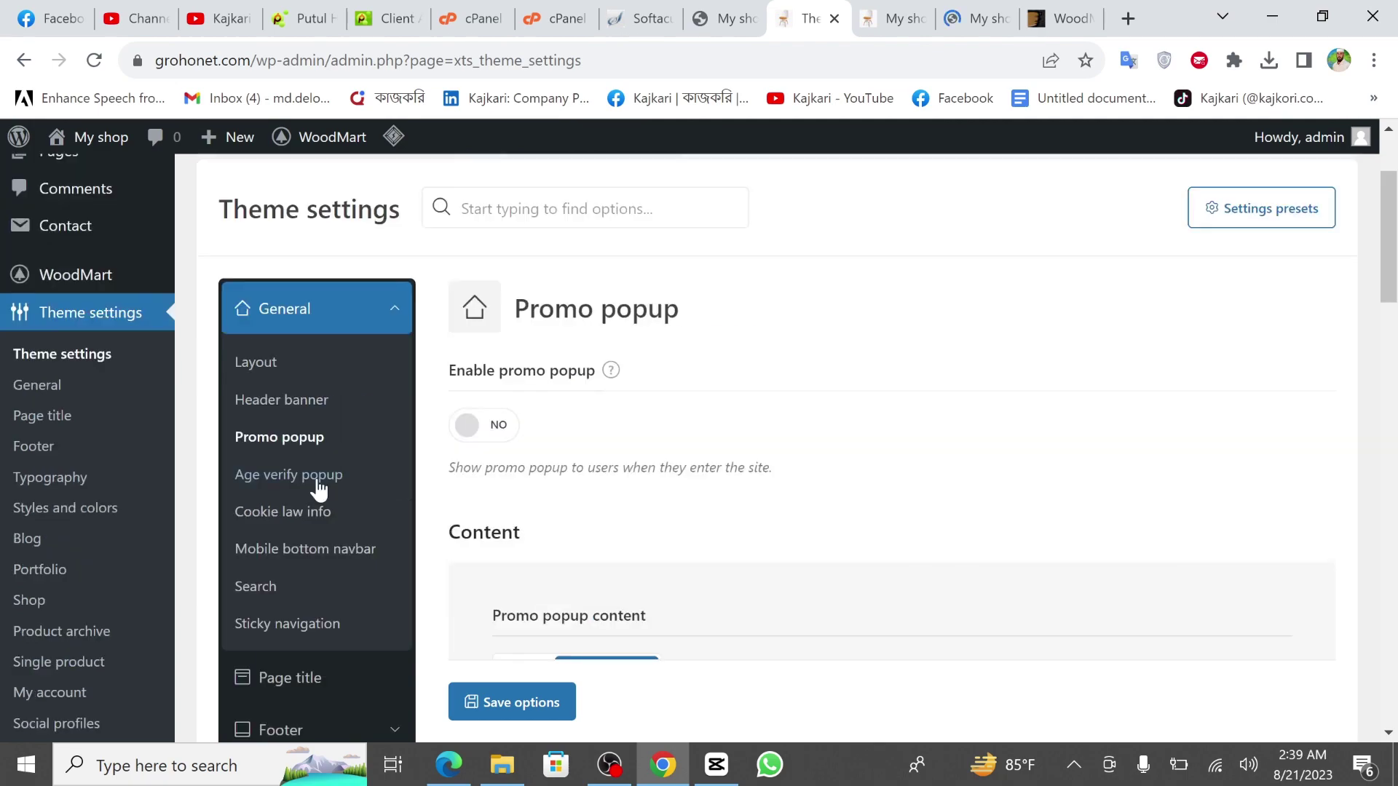
# Confirm Age verify popup is off and leave the Cookie law info notice disabled.
pyautogui.click(277, 481)
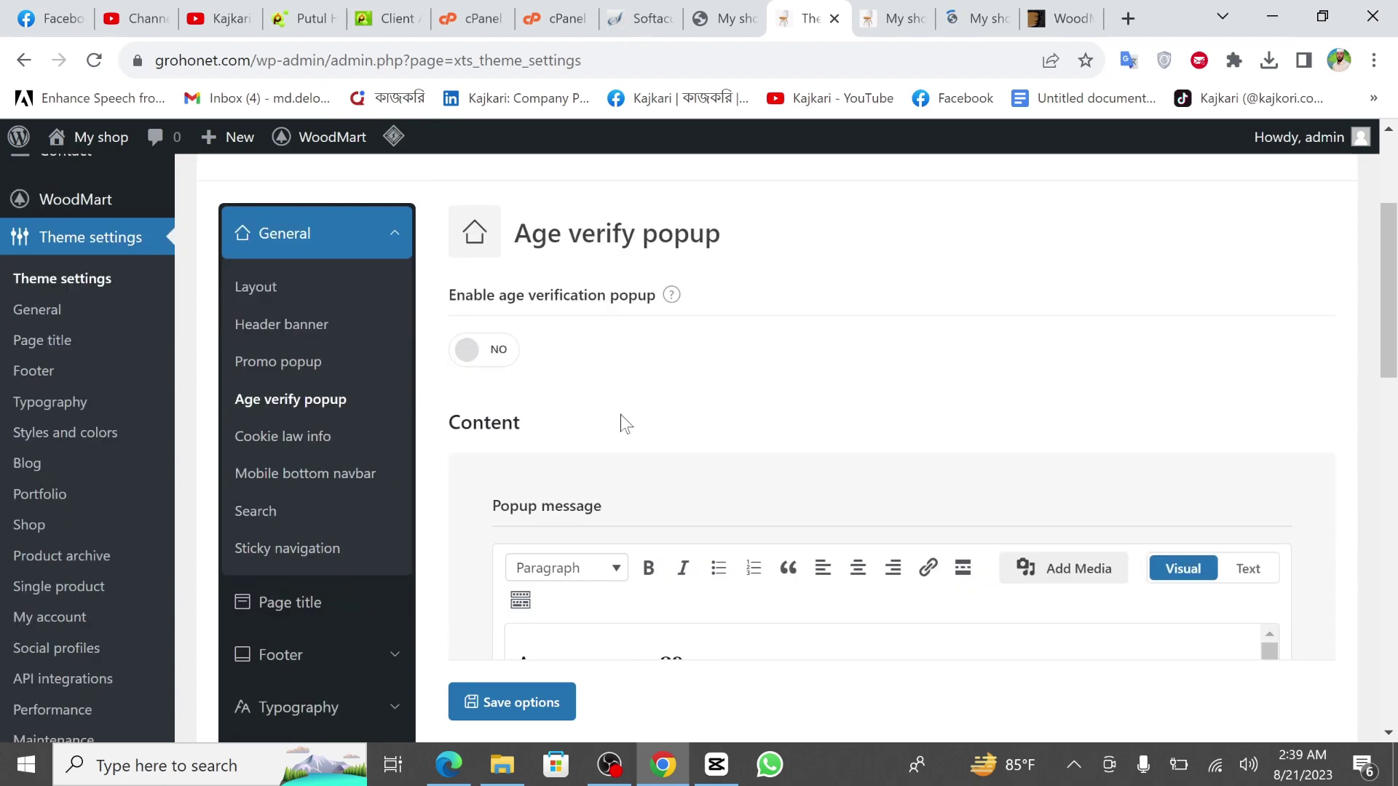
pyautogui.scroll(-2, 620, 414)
pyautogui.scroll(-1, 620, 415)
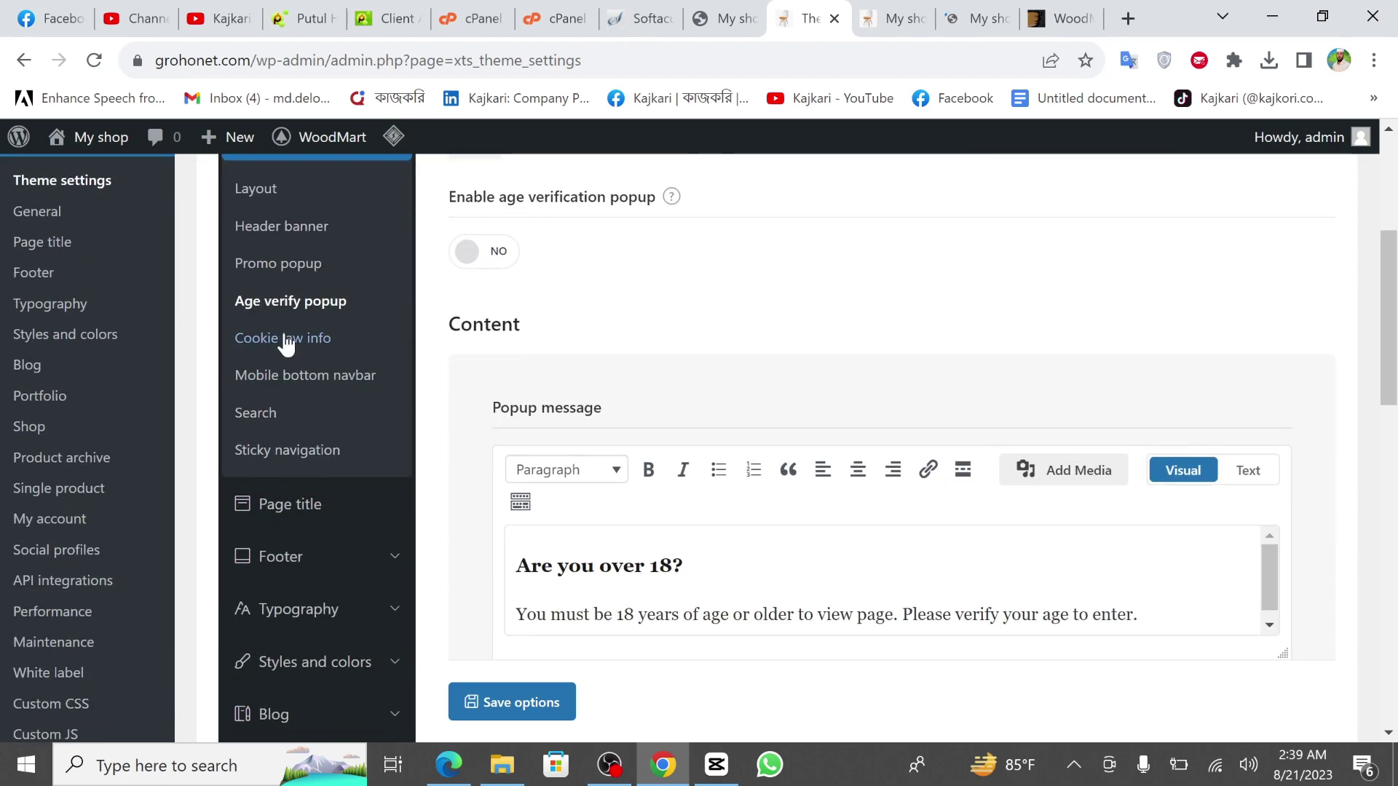
pyautogui.click(297, 340)
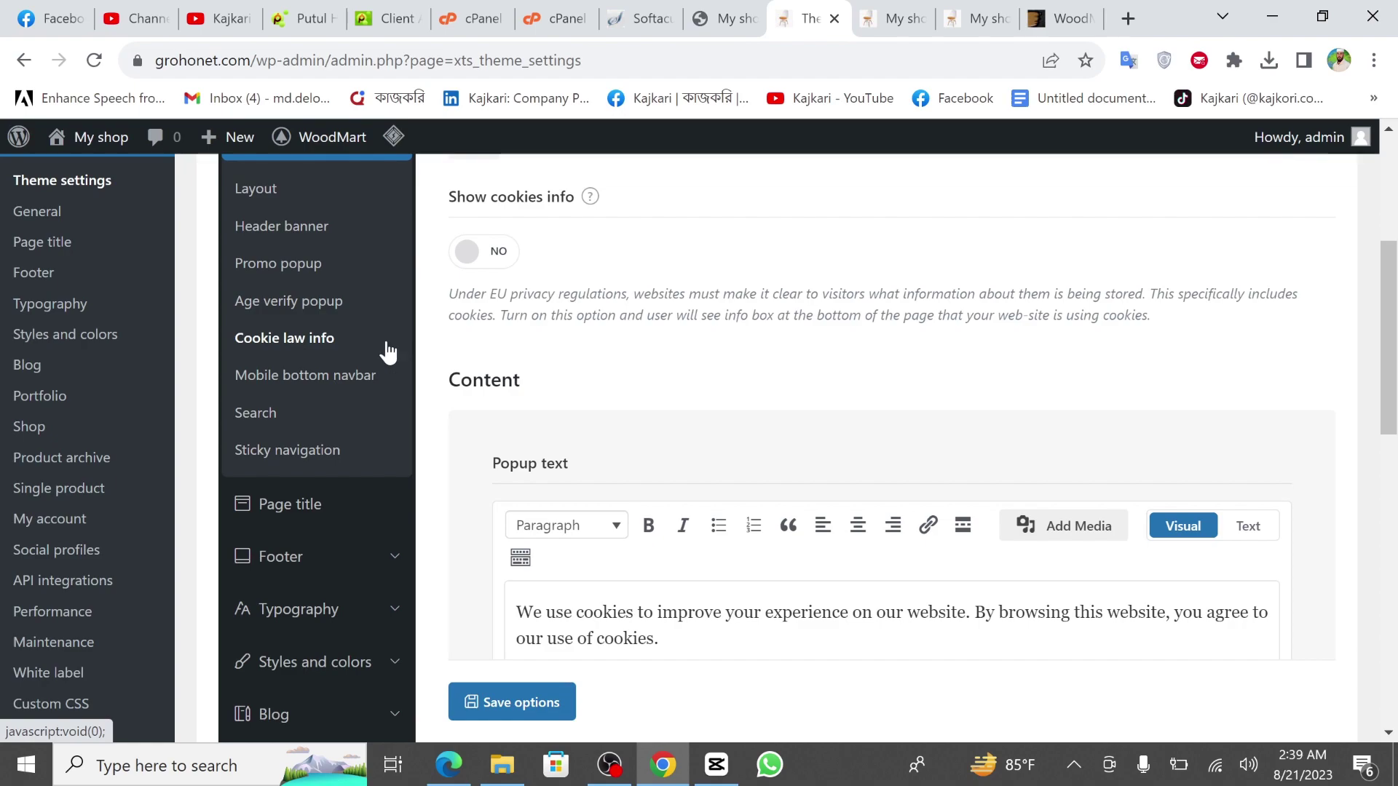
pyautogui.click(498, 252)
pyautogui.click(499, 253)
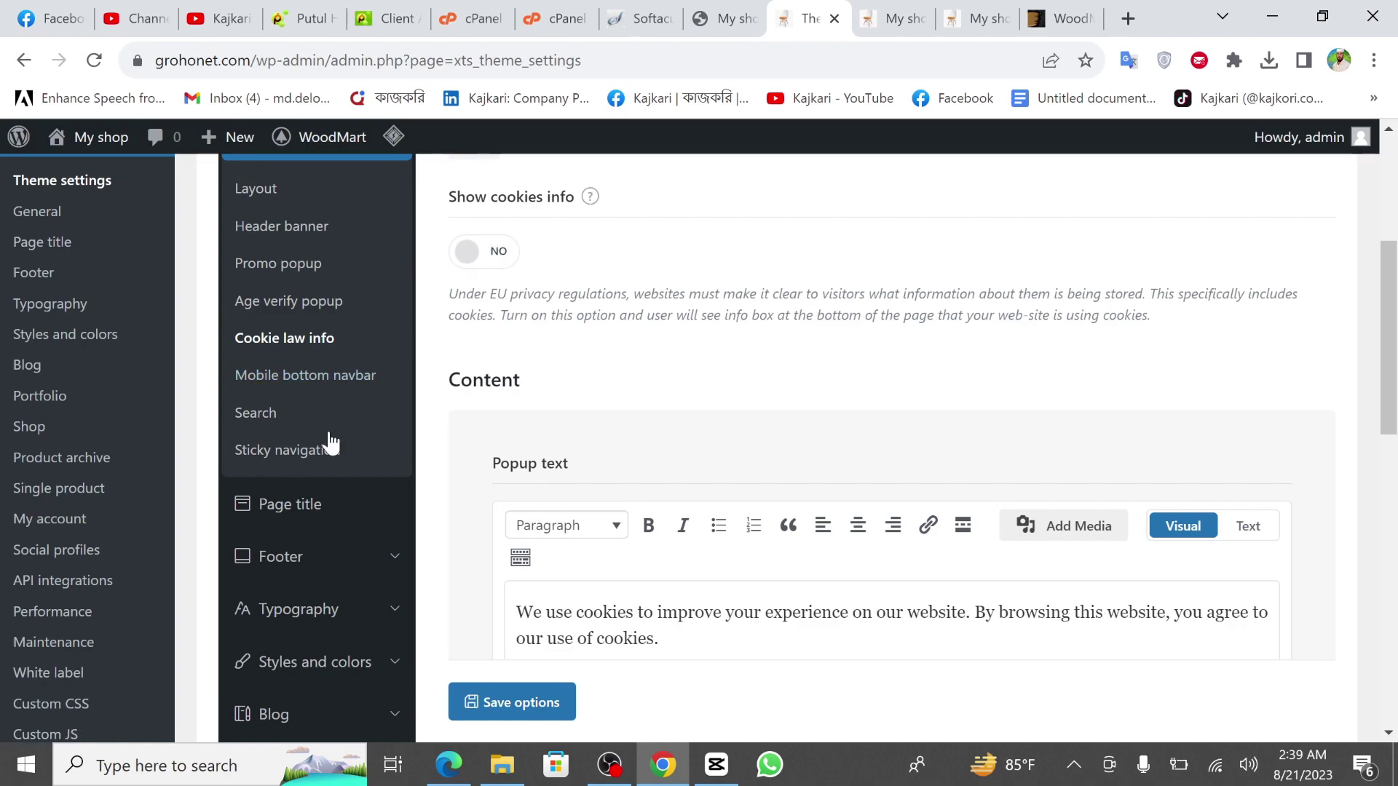
pyautogui.scroll(-1, 331, 448)
pyautogui.scroll(-3, 306, 390)
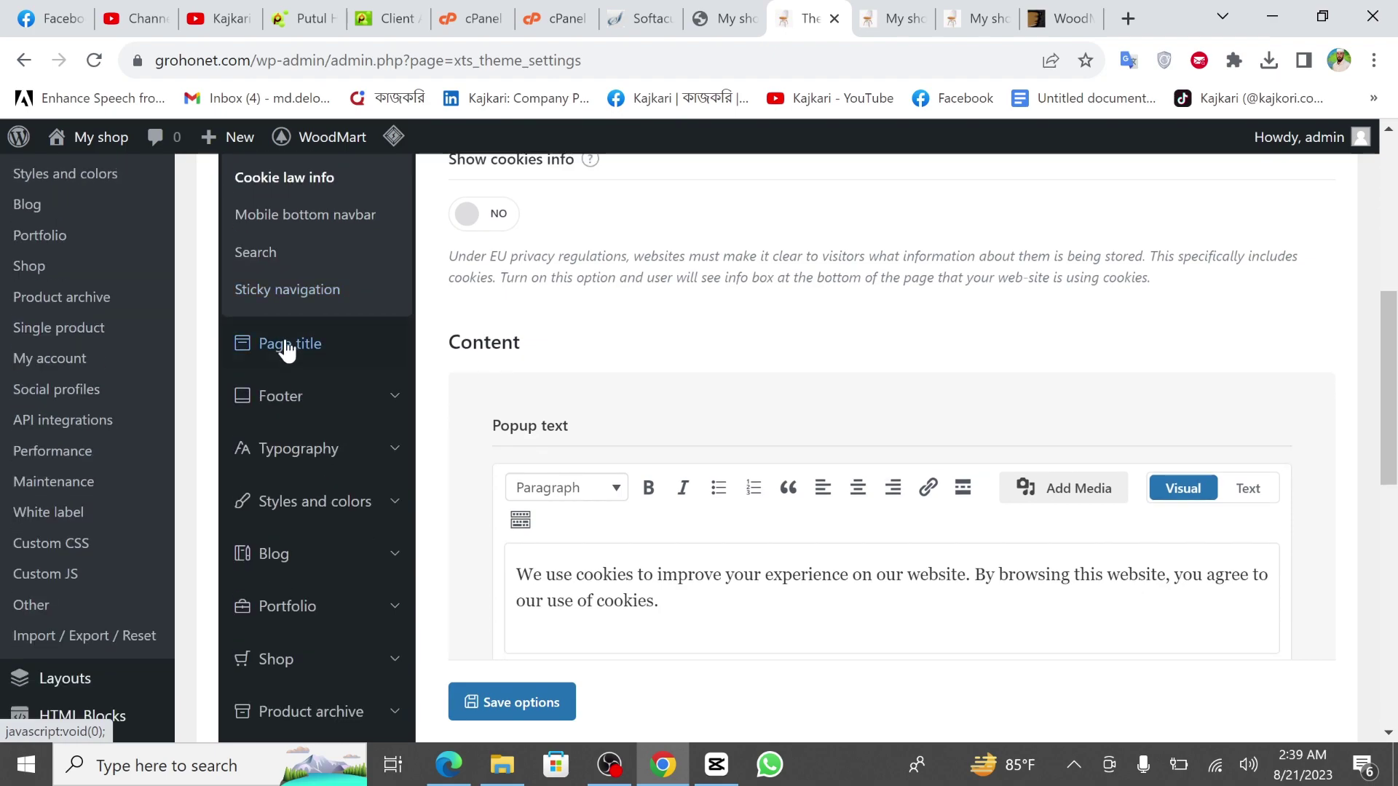
# Review the Page title settings (Default size, Light text color), then reload the page.
pyautogui.click(331, 366)
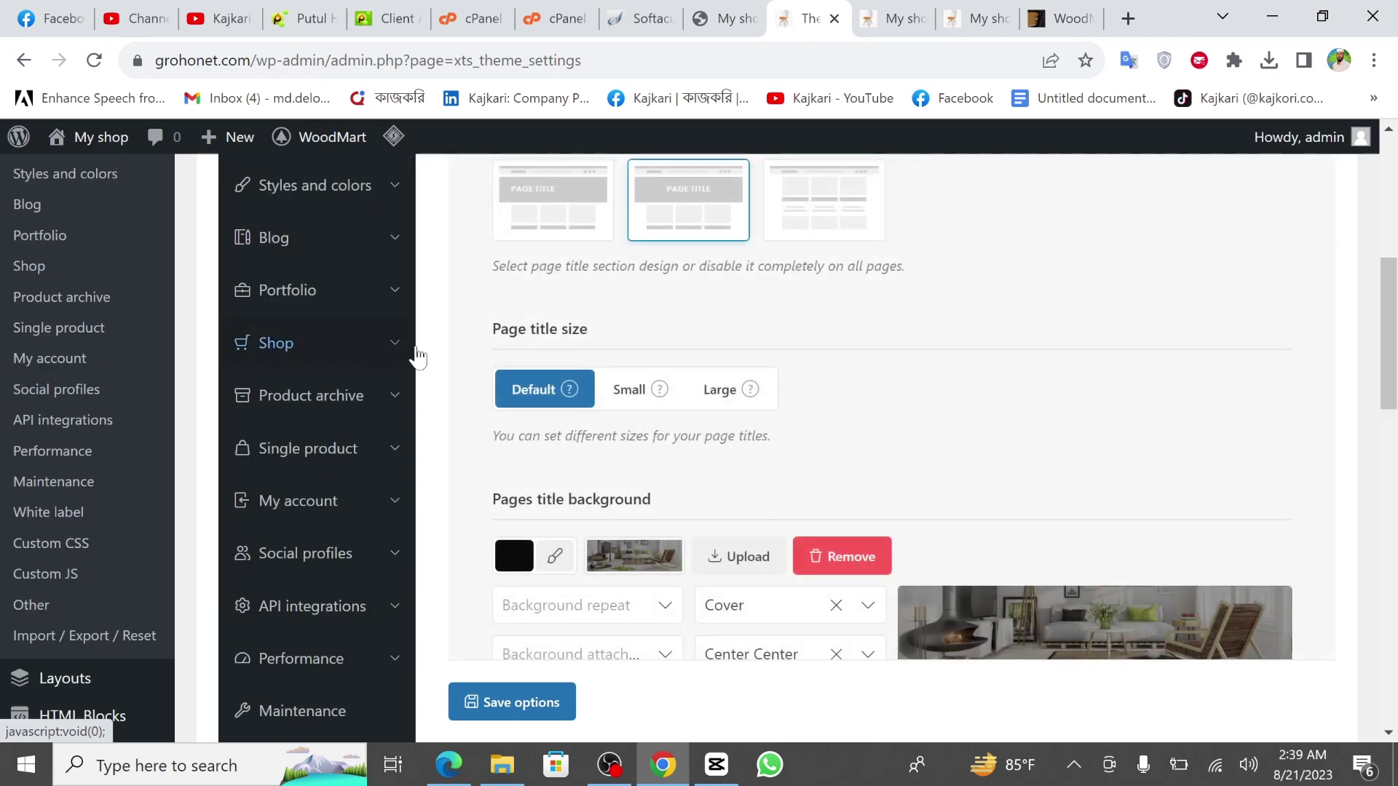
pyautogui.scroll(3, 652, 406)
pyautogui.scroll(-5, 652, 405)
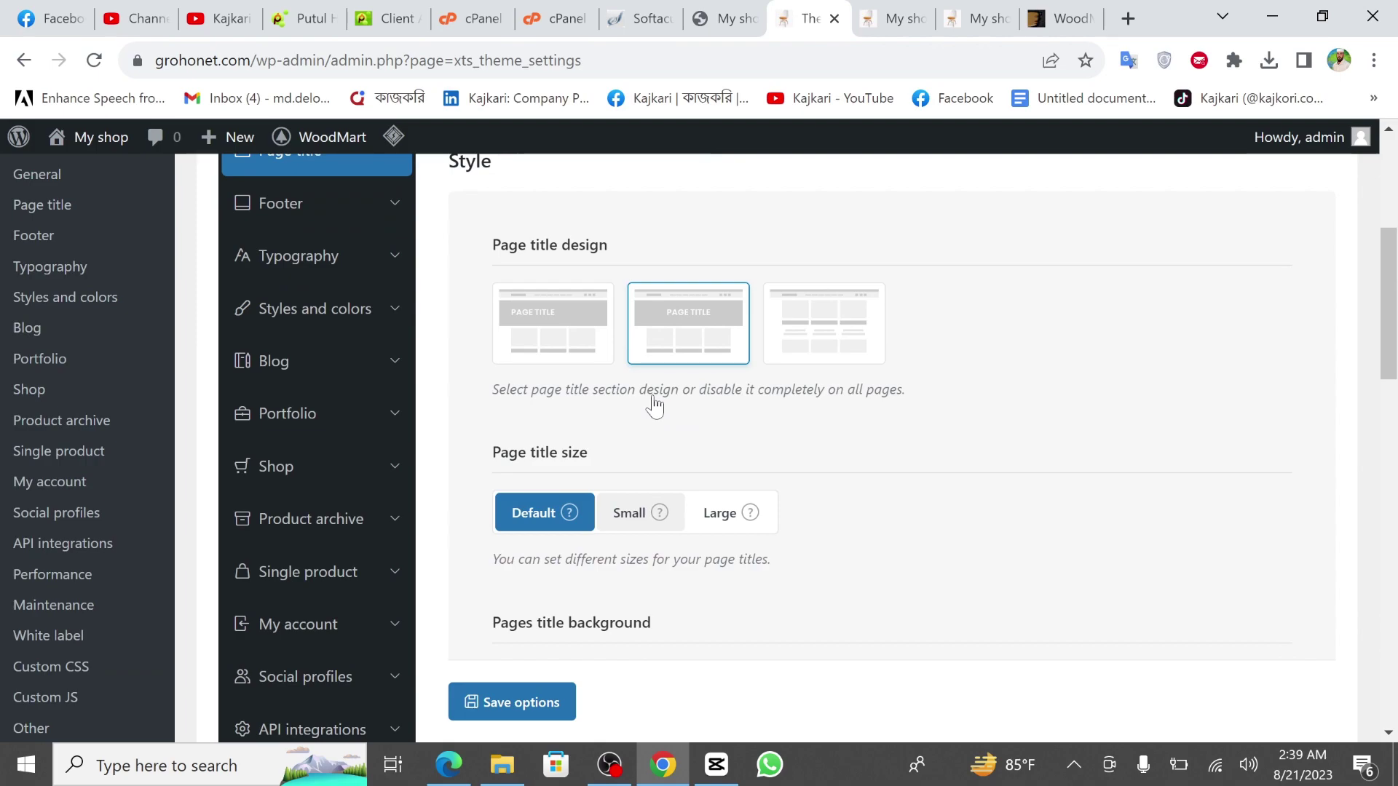
pyautogui.scroll(-2, 996, 326)
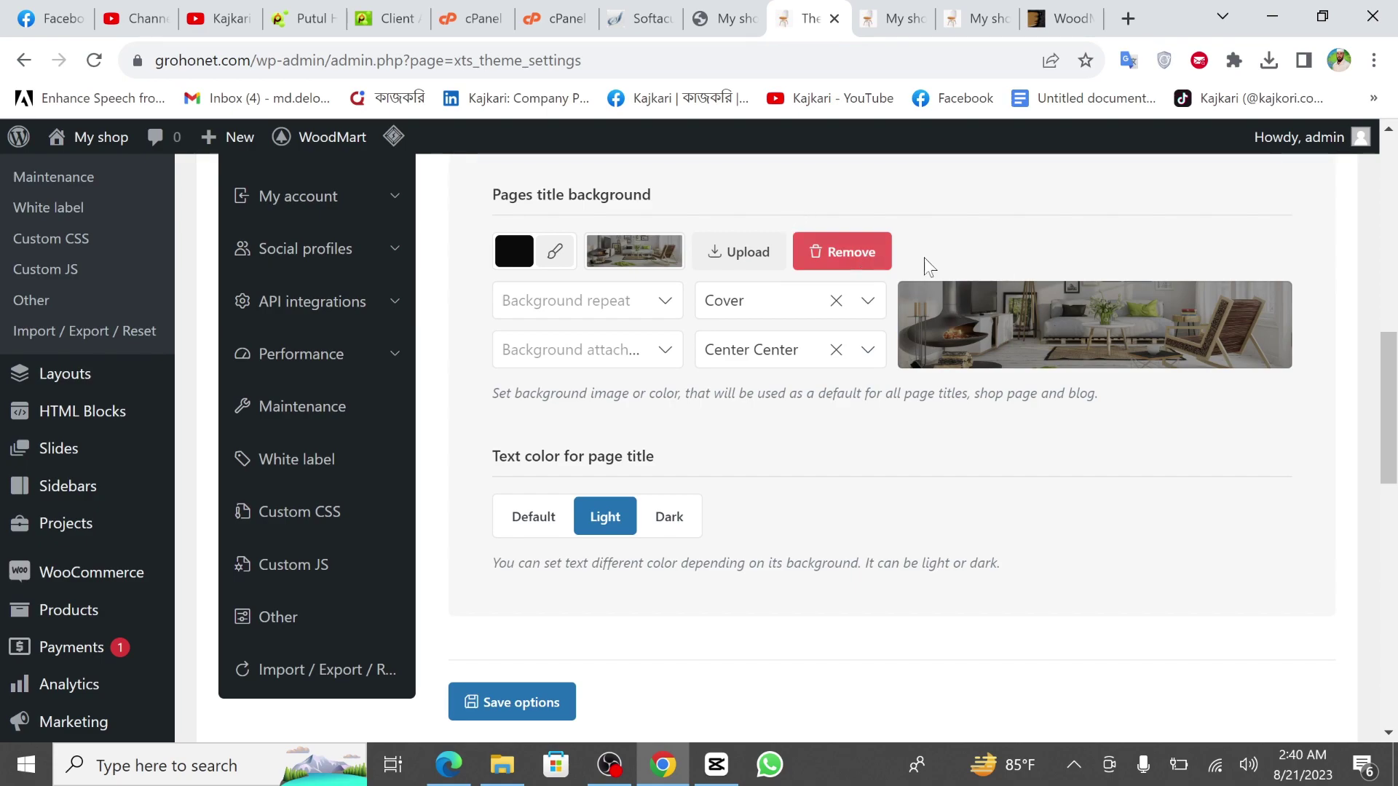
pyautogui.scroll(-1, 970, 415)
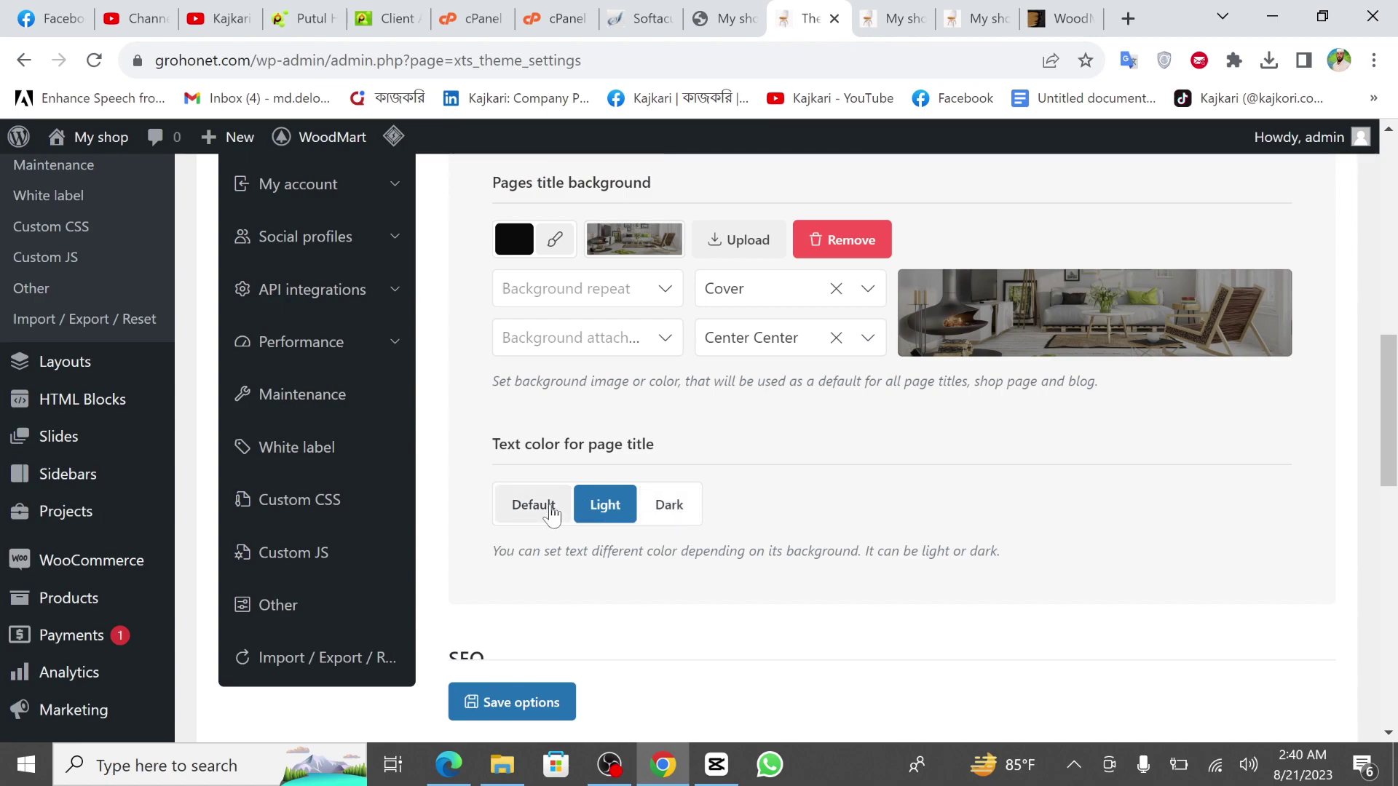
pyautogui.press('F5')
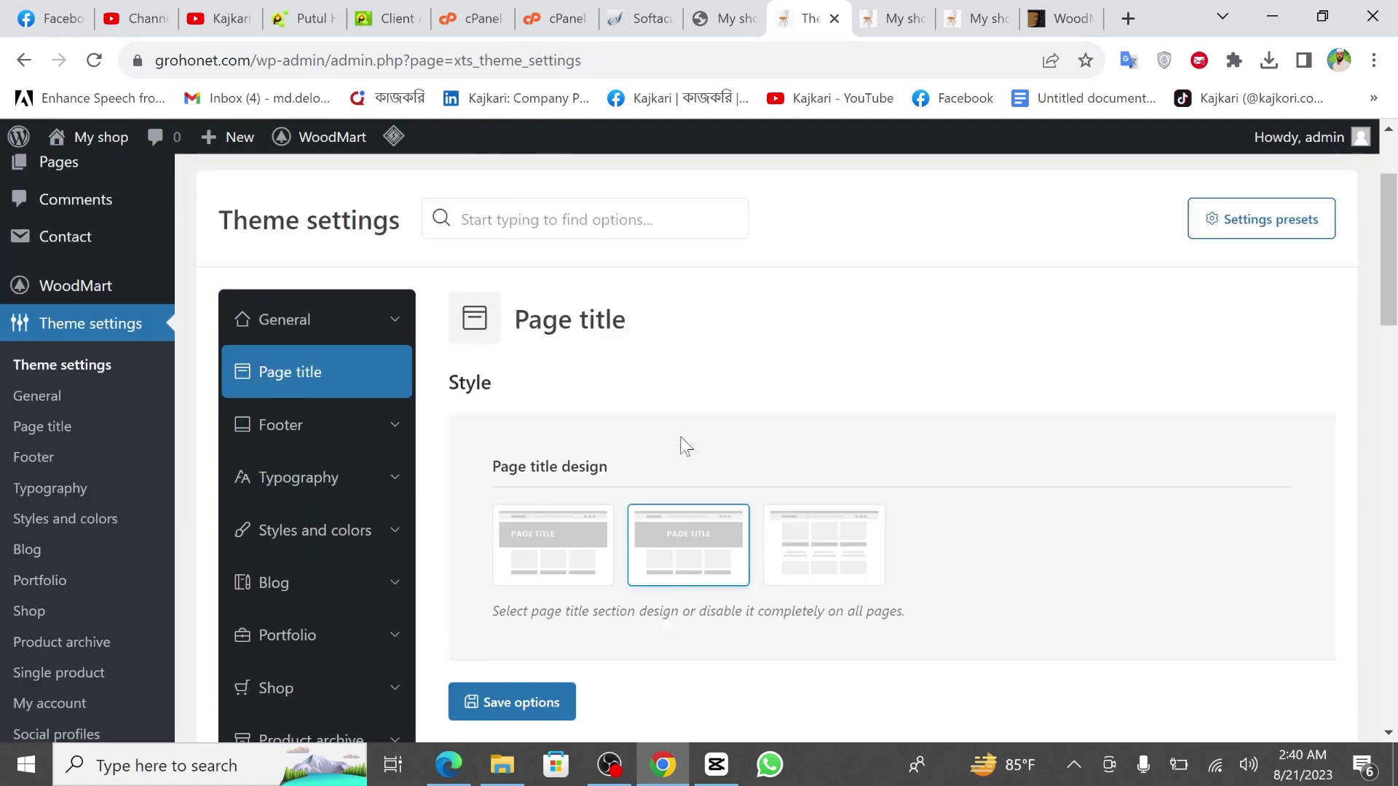
pyautogui.click(309, 435)
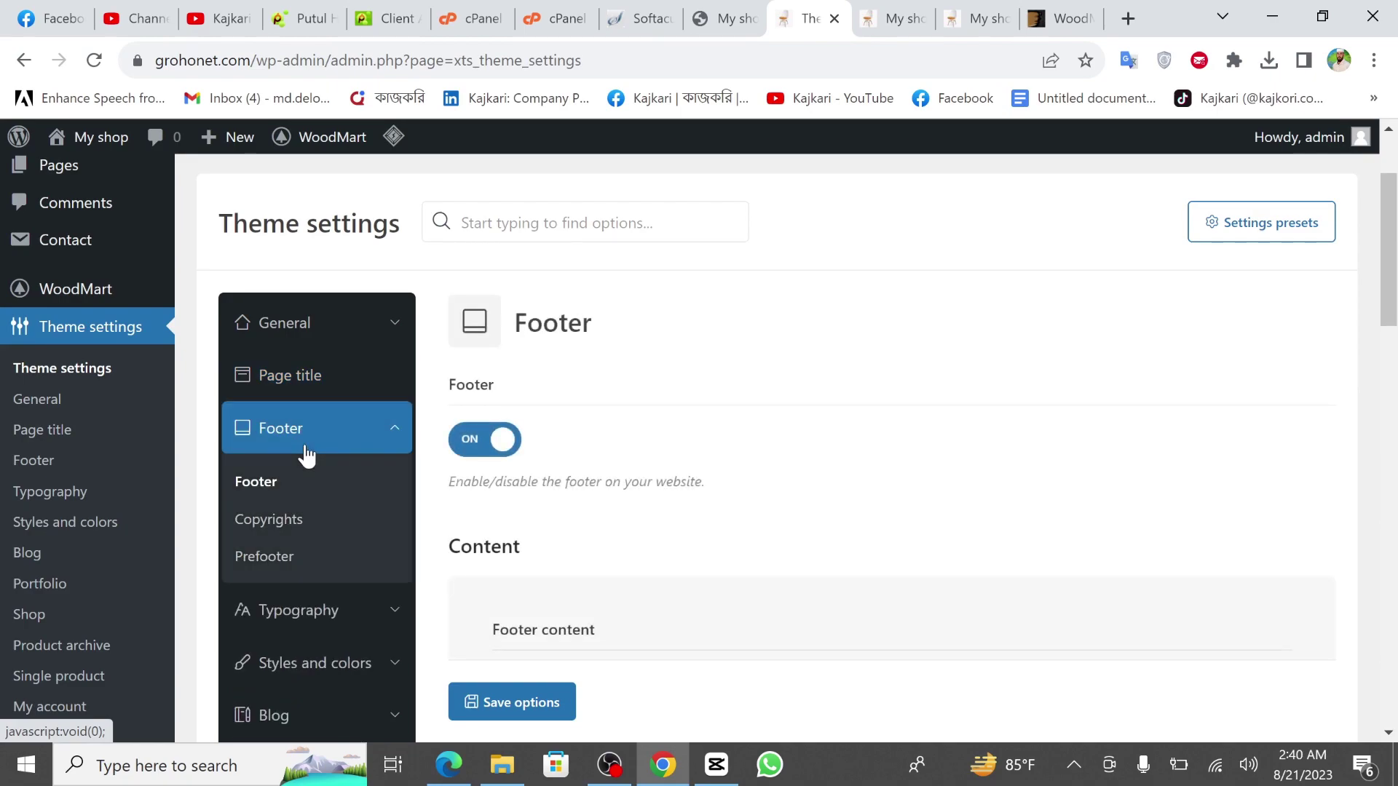
pyautogui.scroll(-2, 723, 454)
pyautogui.scroll(-3, 736, 456)
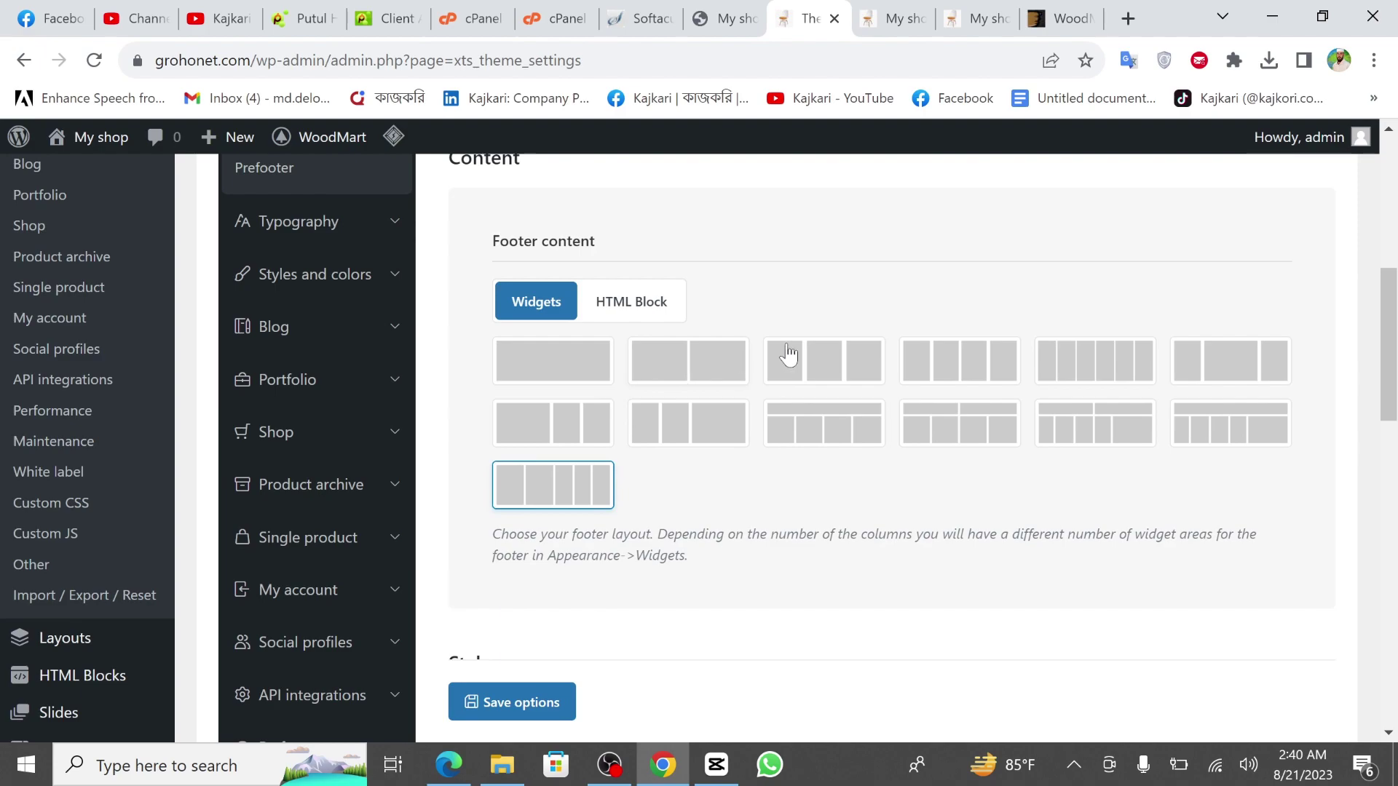
pyautogui.moveTo(990, 29); pyautogui.dragTo(897, 15)
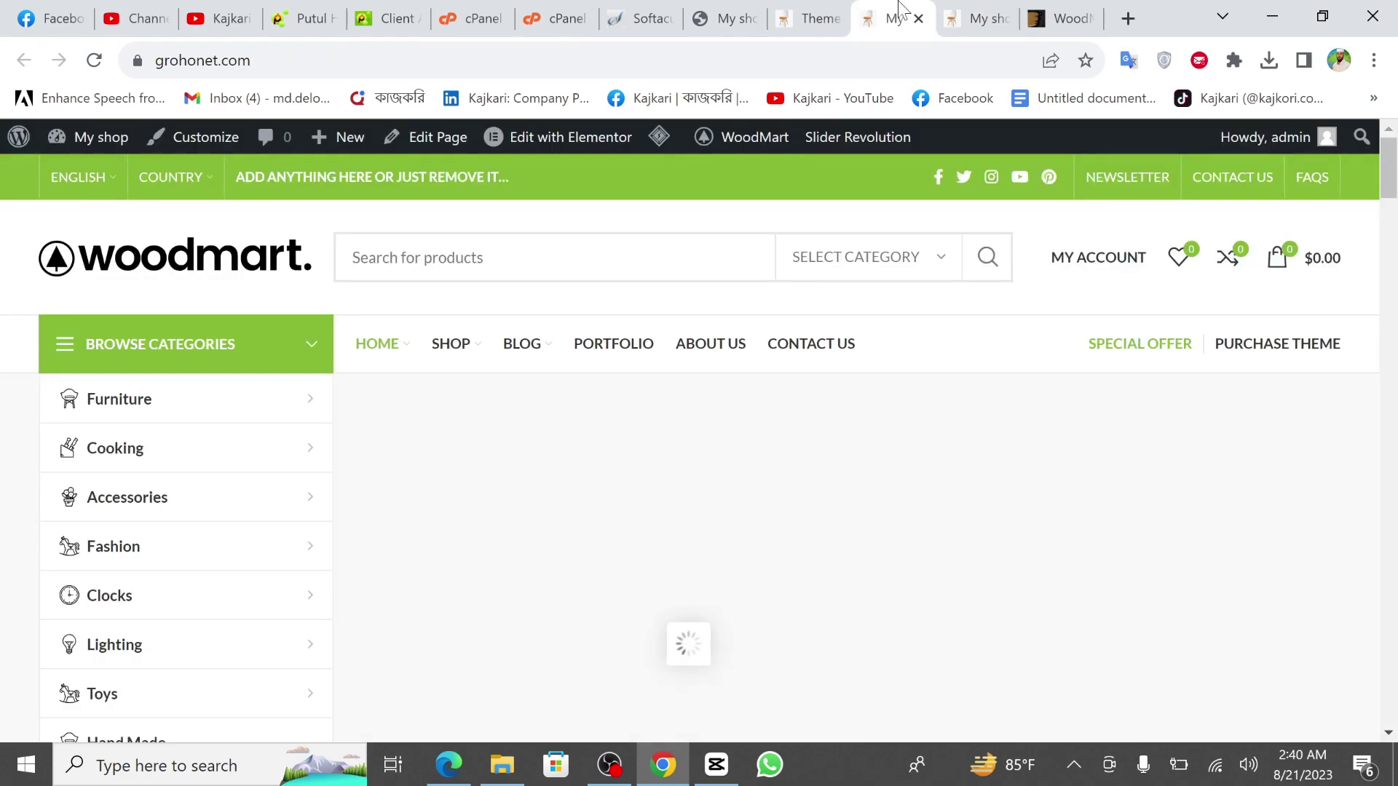
pyautogui.moveTo(1390, 193); pyautogui.dragTo(1390, 717)
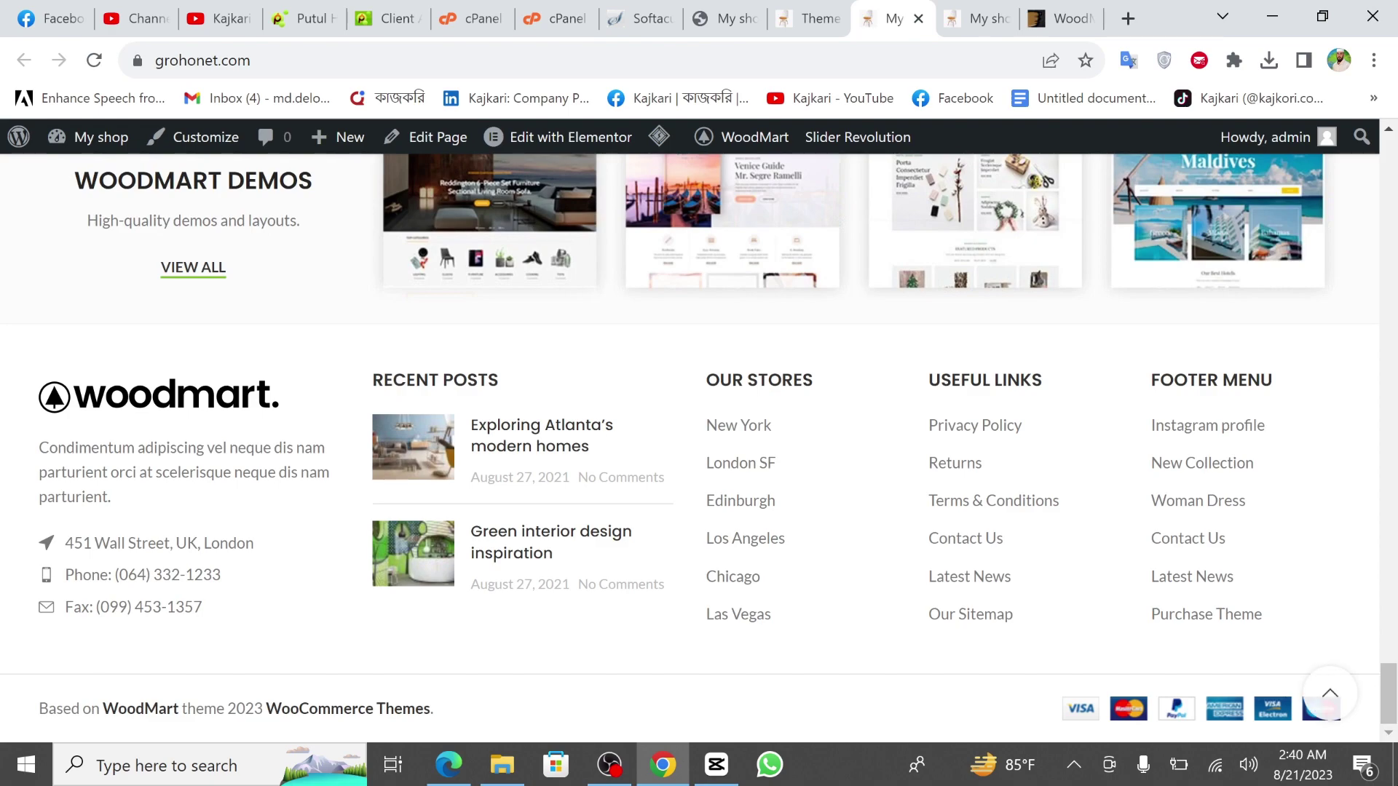
pyautogui.click(811, 18)
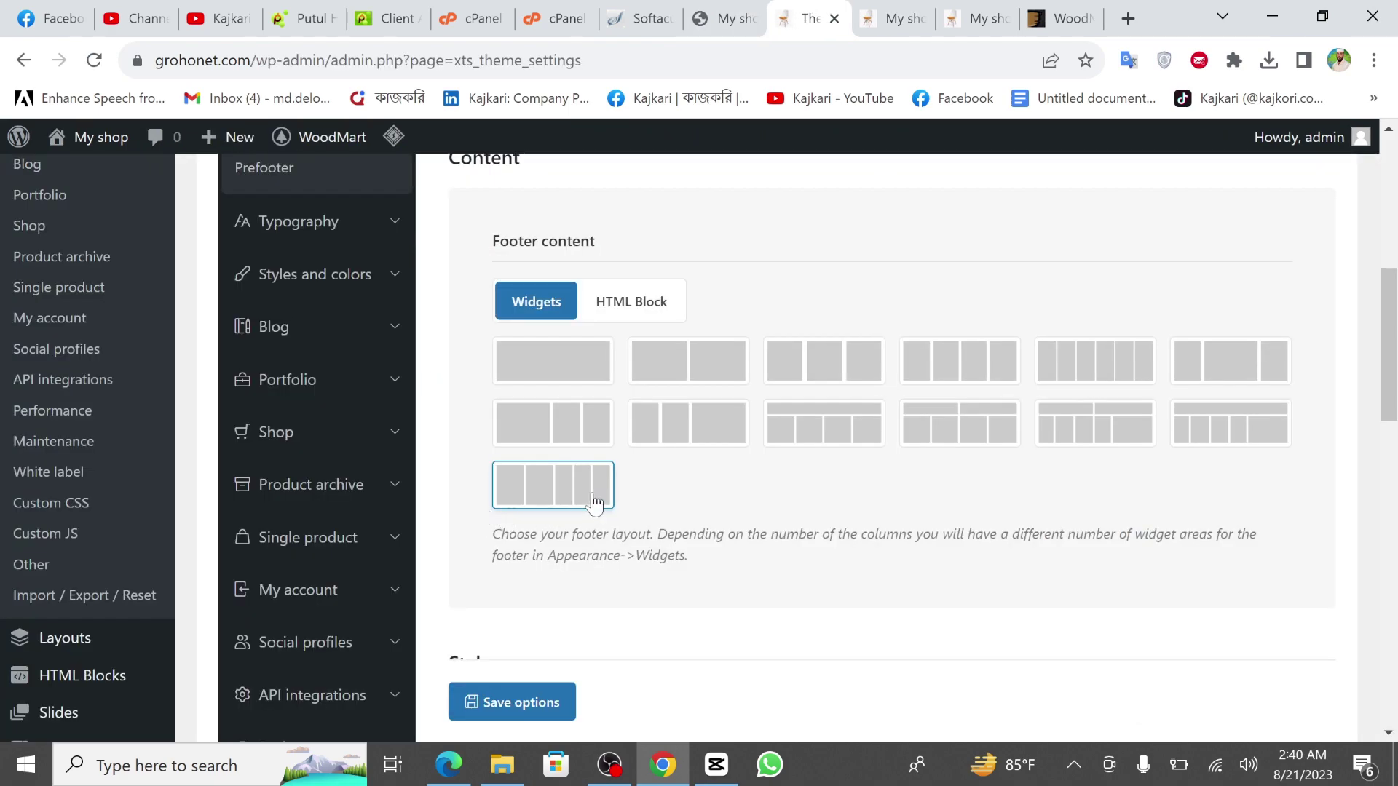
pyautogui.click(862, 10)
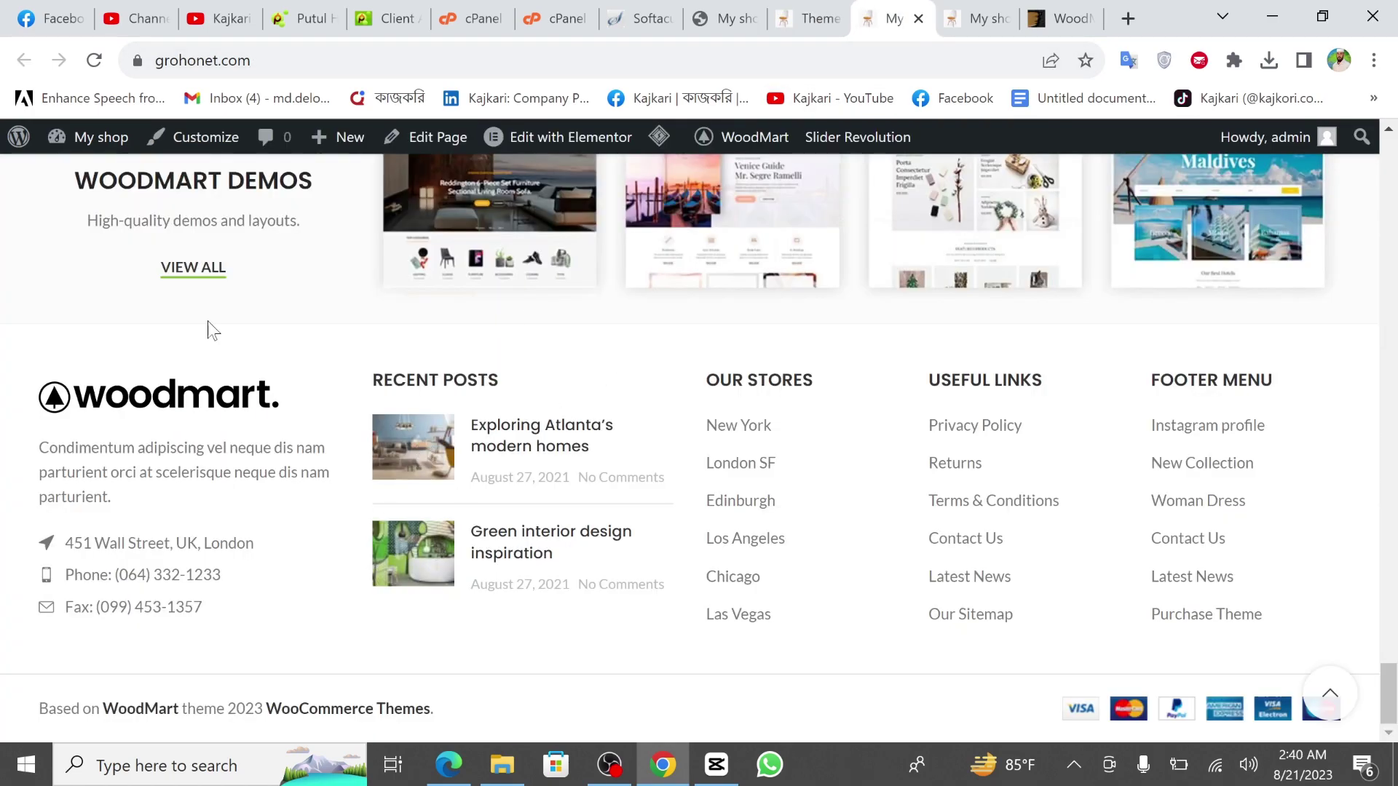
pyautogui.click(774, 11)
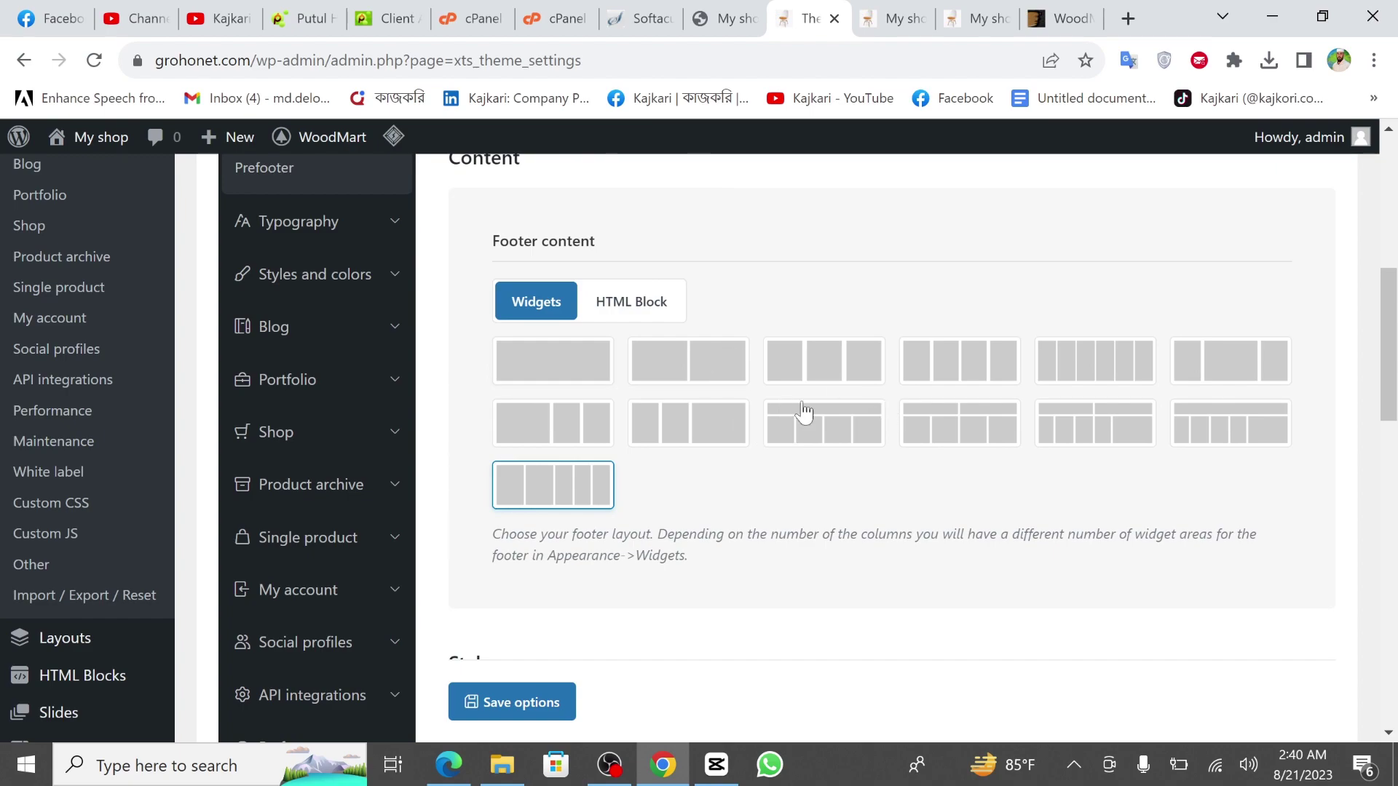
pyautogui.scroll(-8, 721, 463)
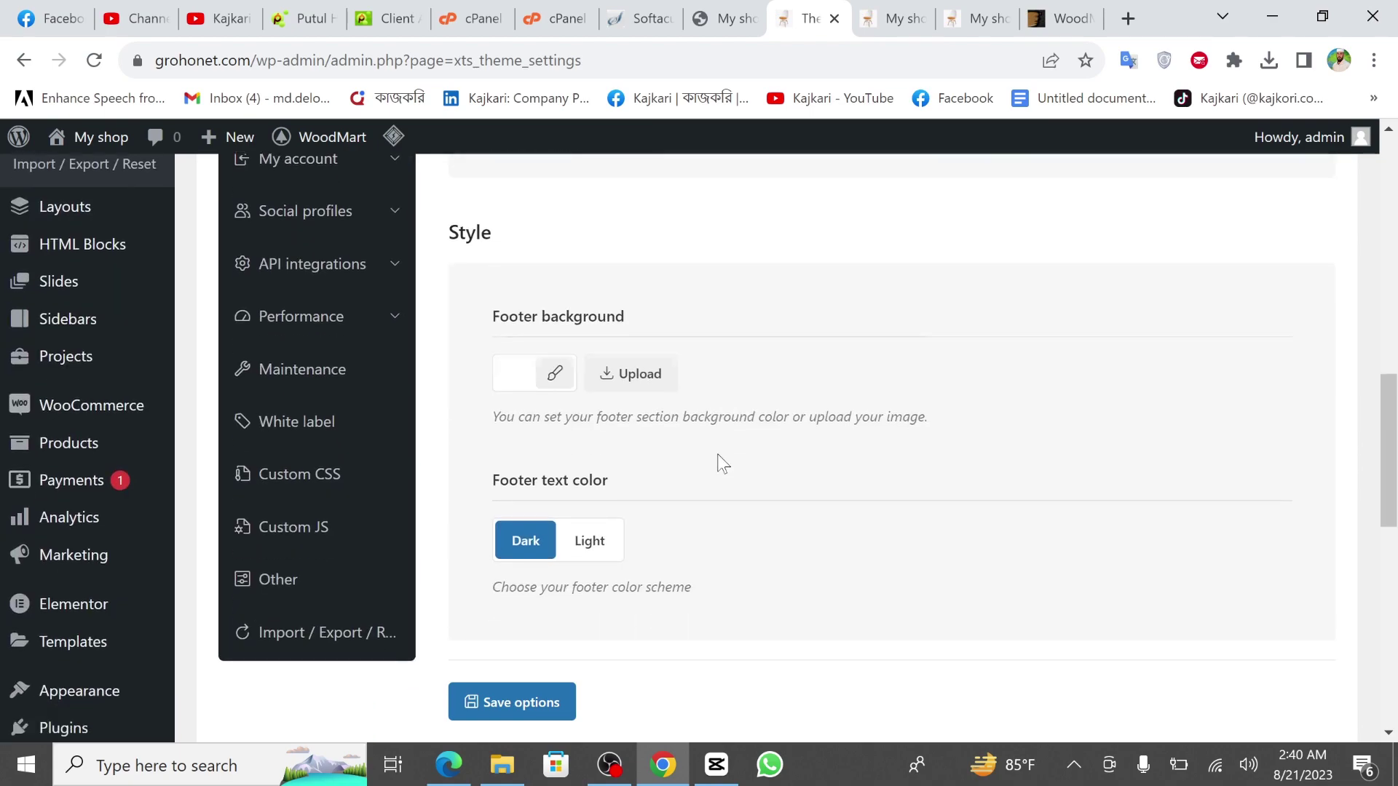
pyautogui.scroll(-4, 754, 460)
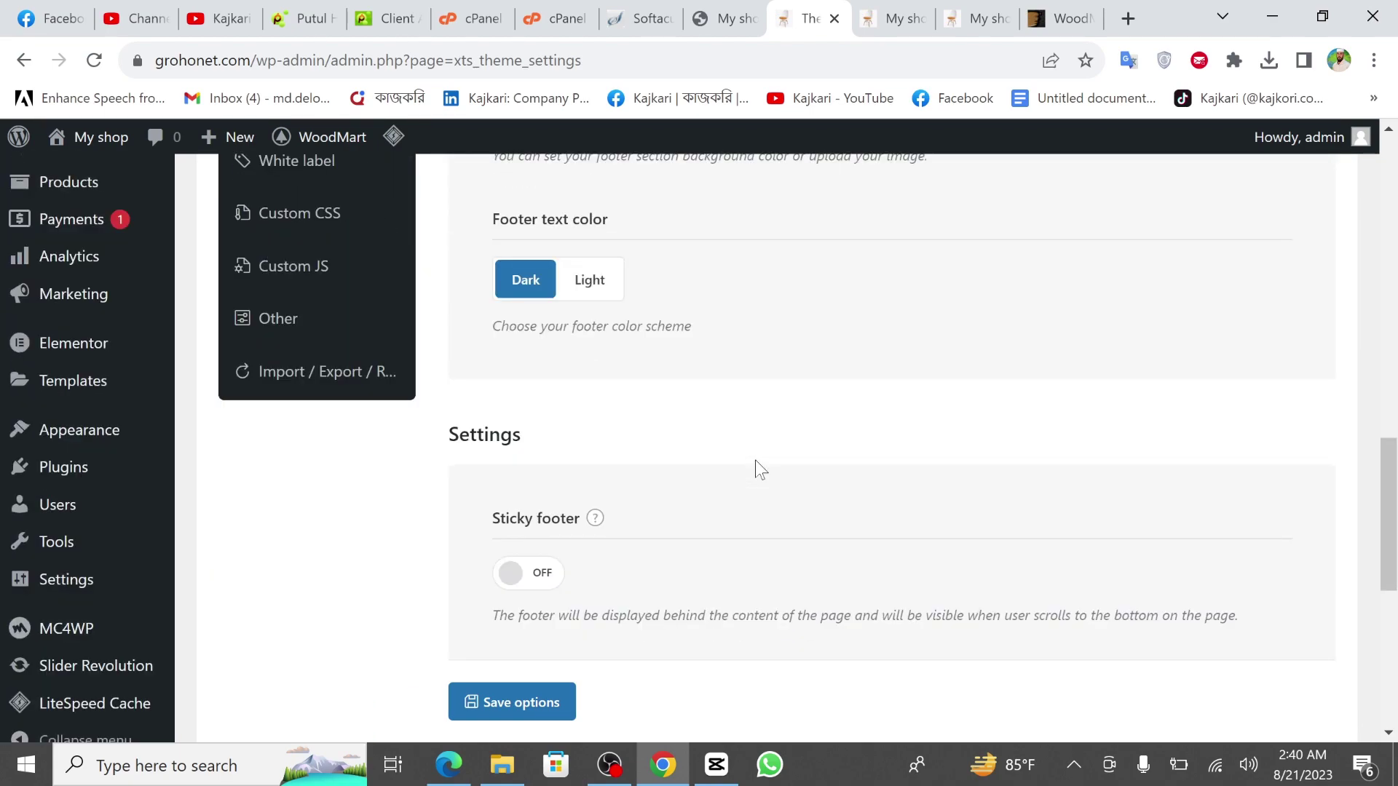
pyautogui.scroll(2, 754, 460)
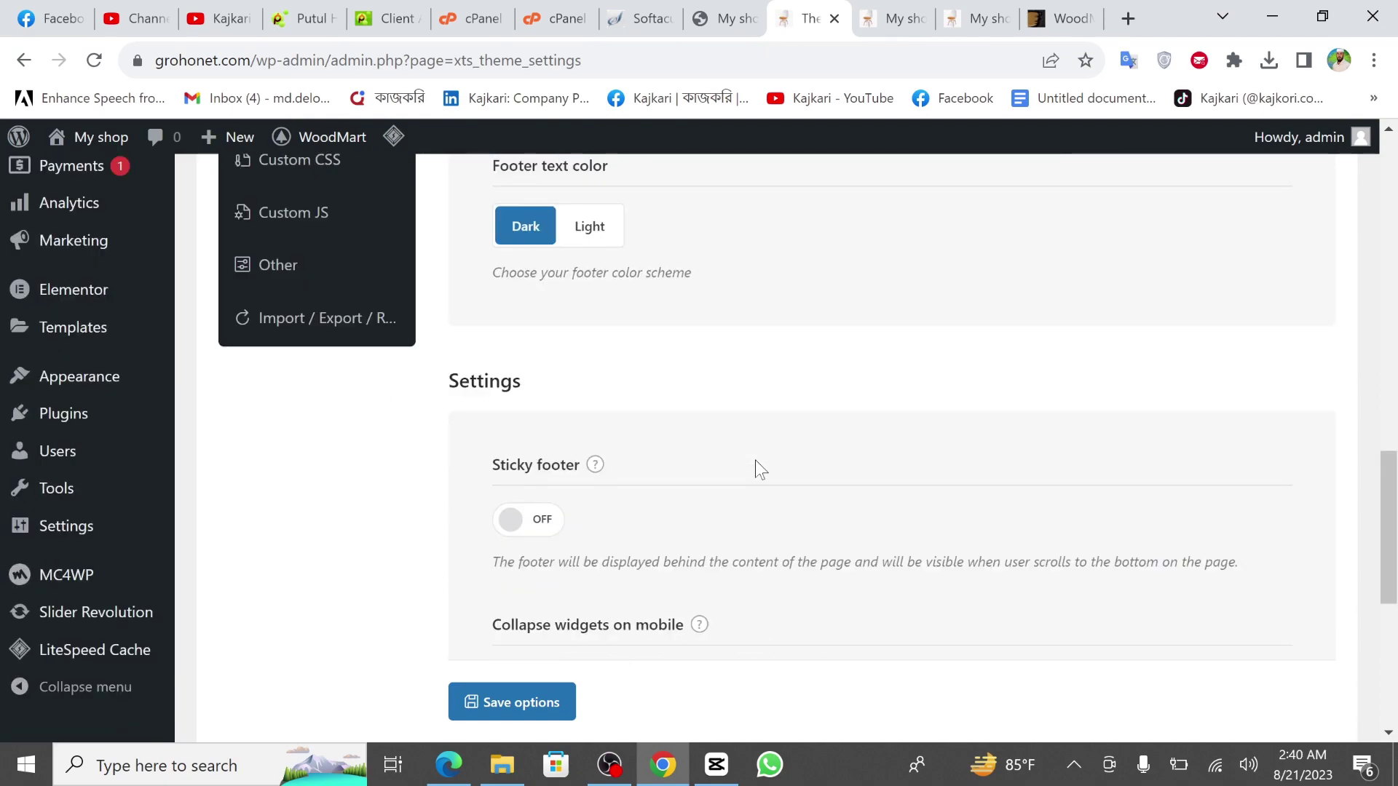
pyautogui.scroll(6, 754, 460)
pyautogui.scroll(2, 661, 423)
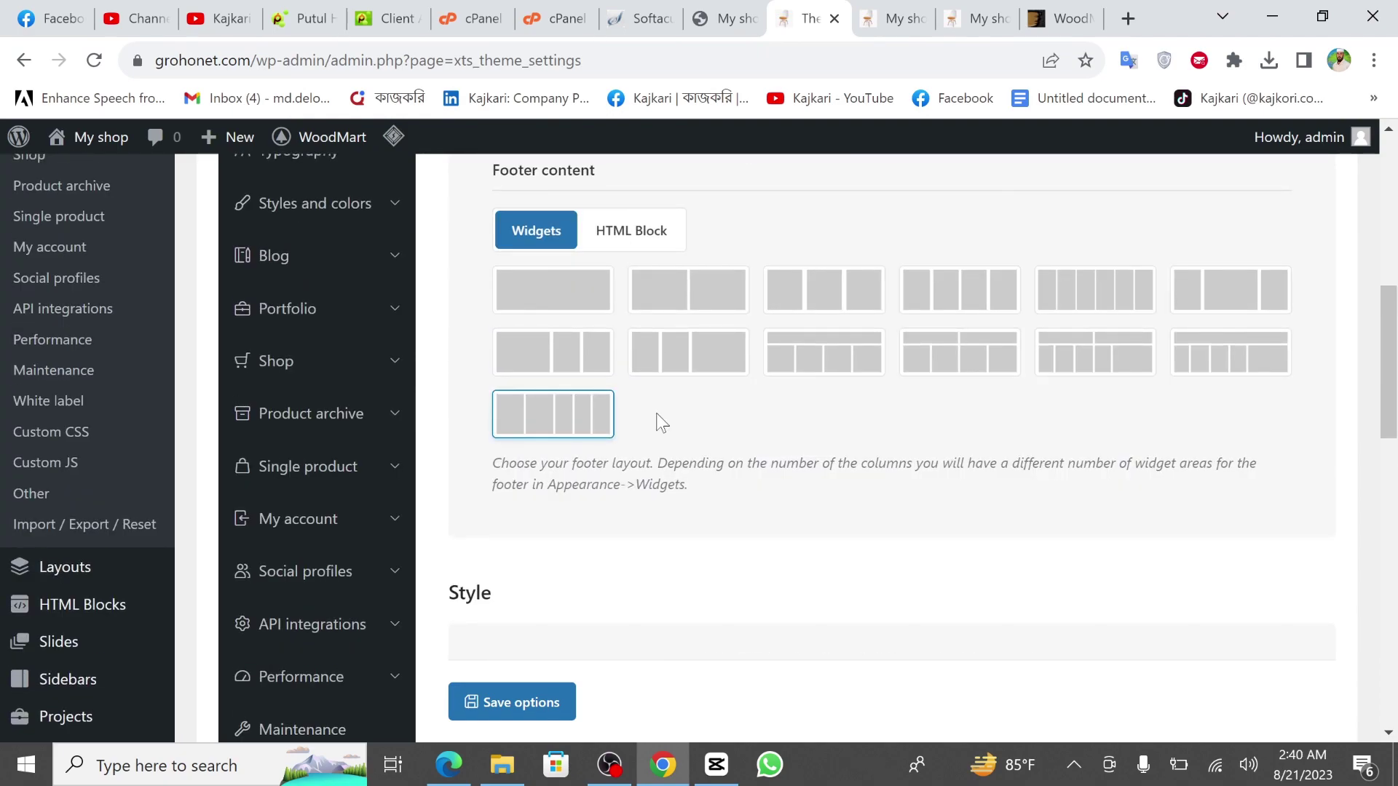
pyautogui.scroll(3, 661, 422)
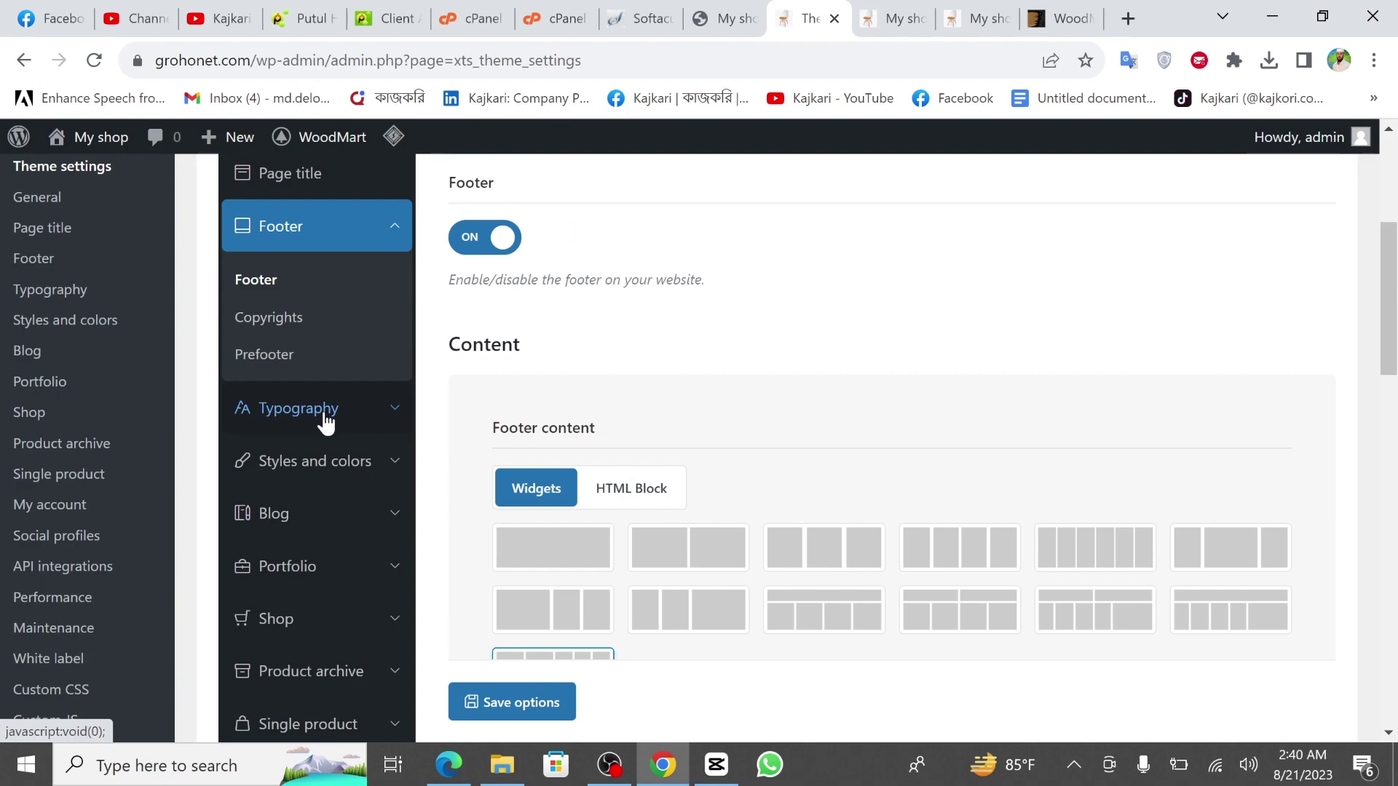
# Scroll through the Advanced typography rules, including Single product title at Semi Bold 600.
pyautogui.click(325, 416)
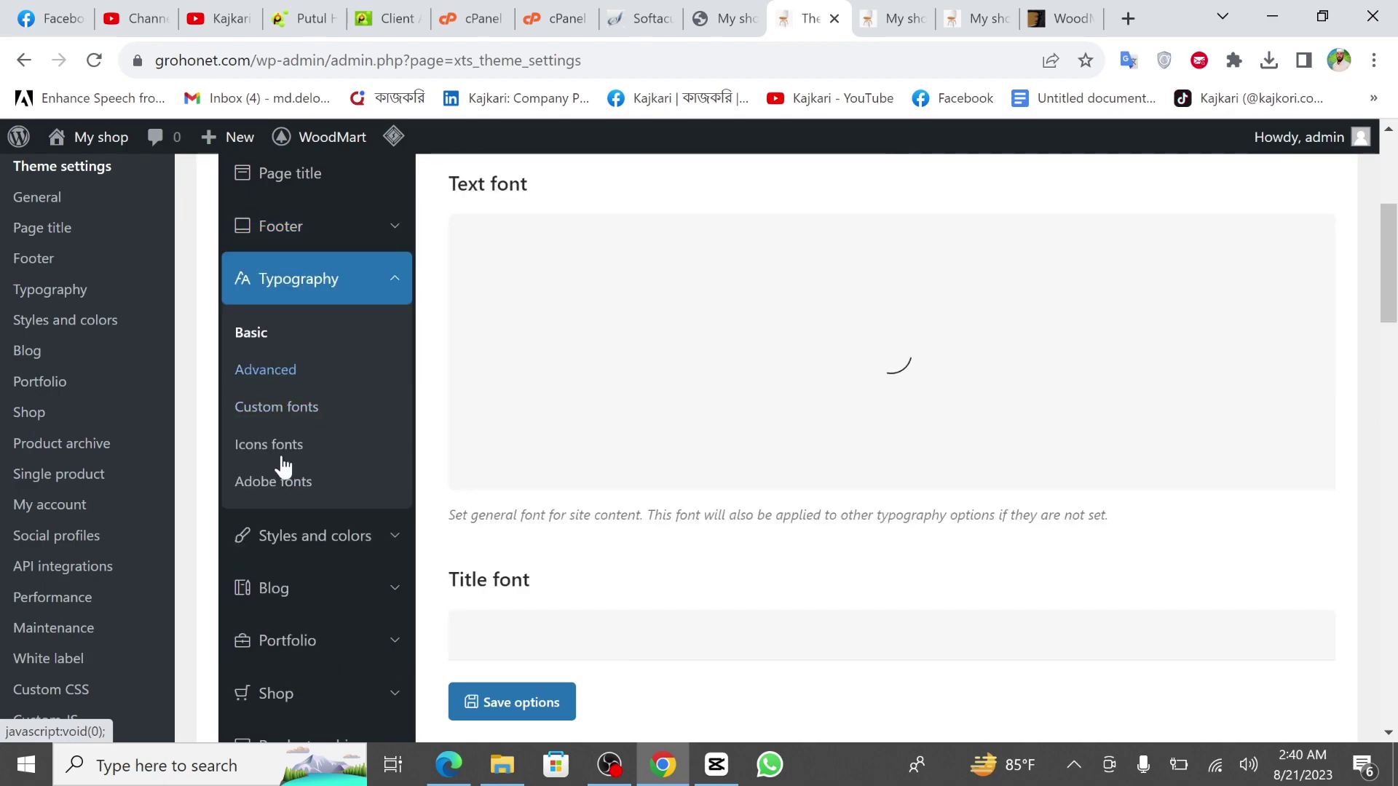
pyautogui.scroll(-1, 298, 488)
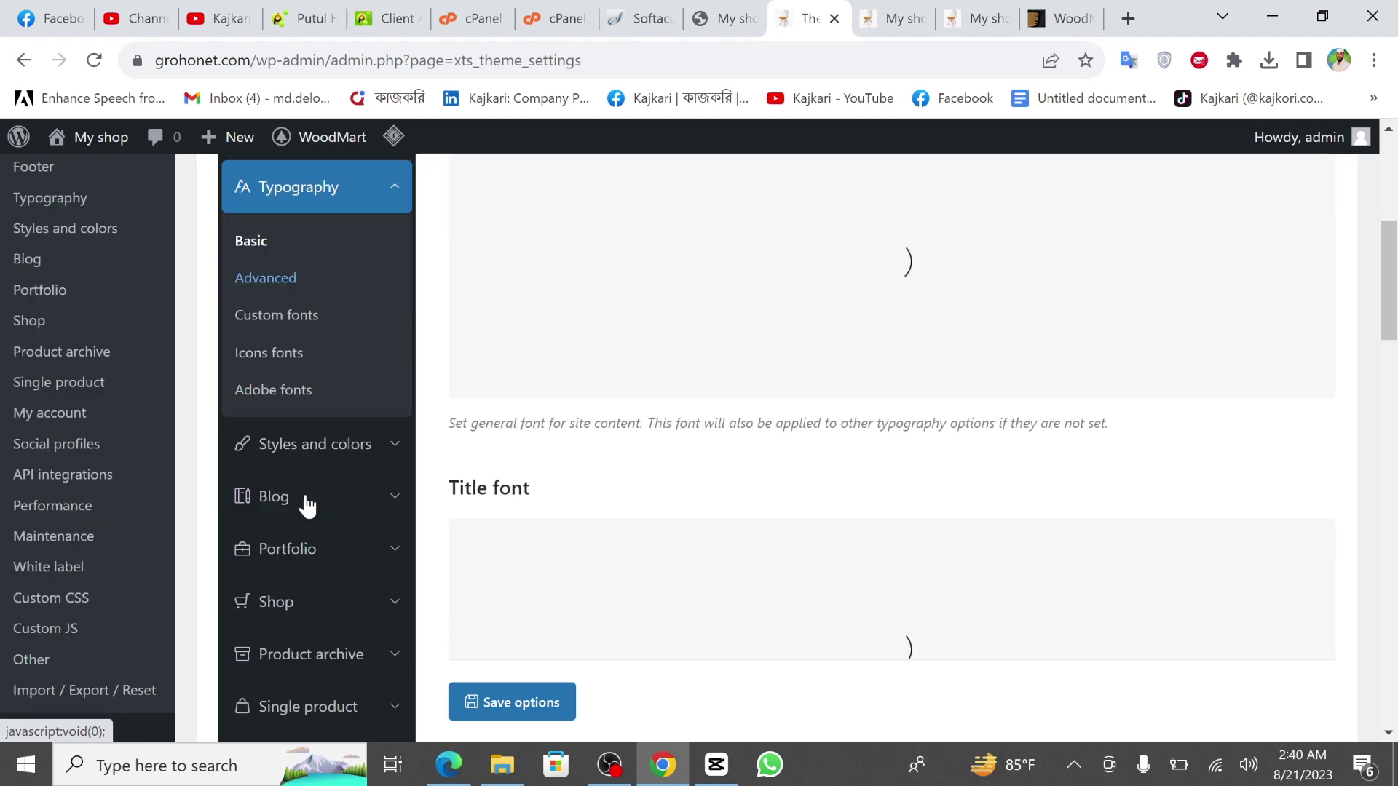
pyautogui.scroll(-1, 306, 505)
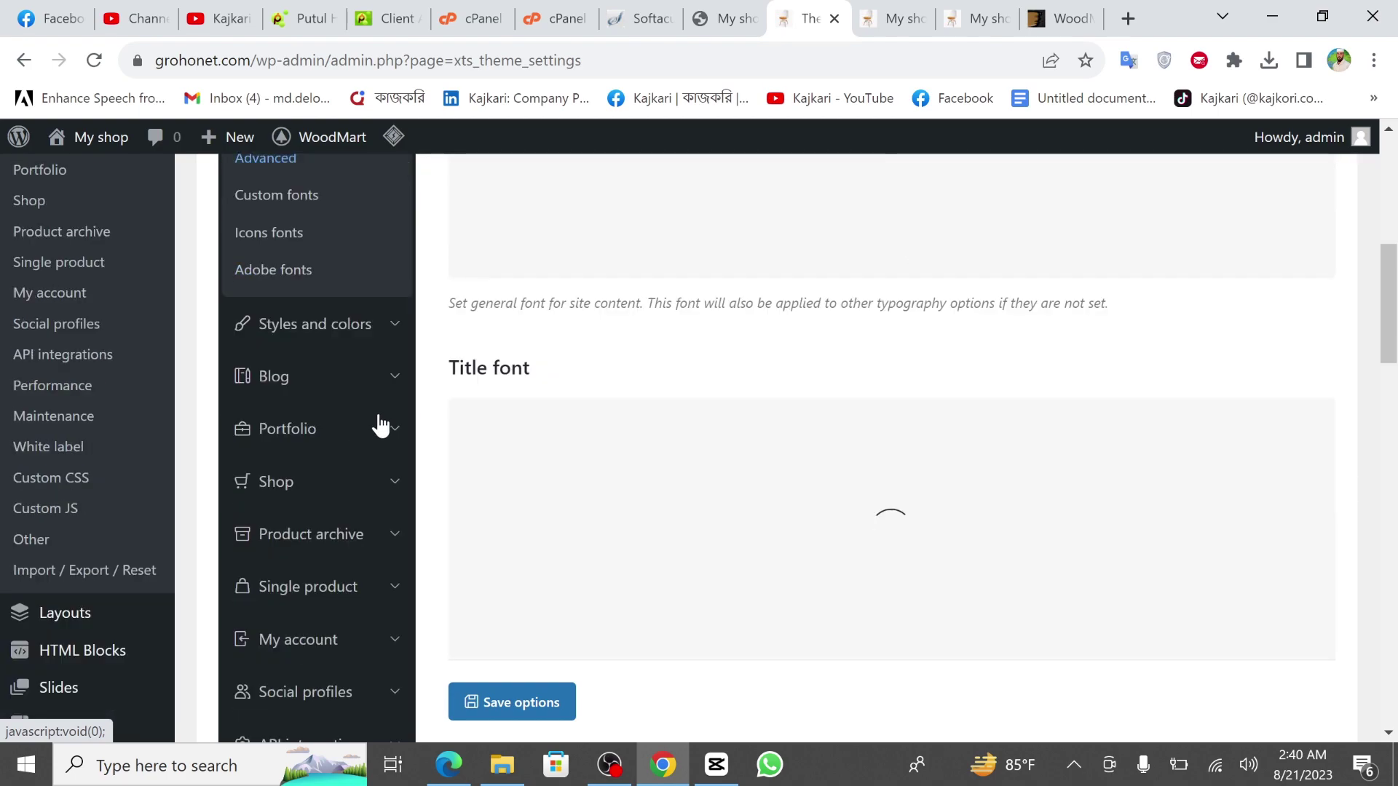
pyautogui.scroll(-1, 306, 487)
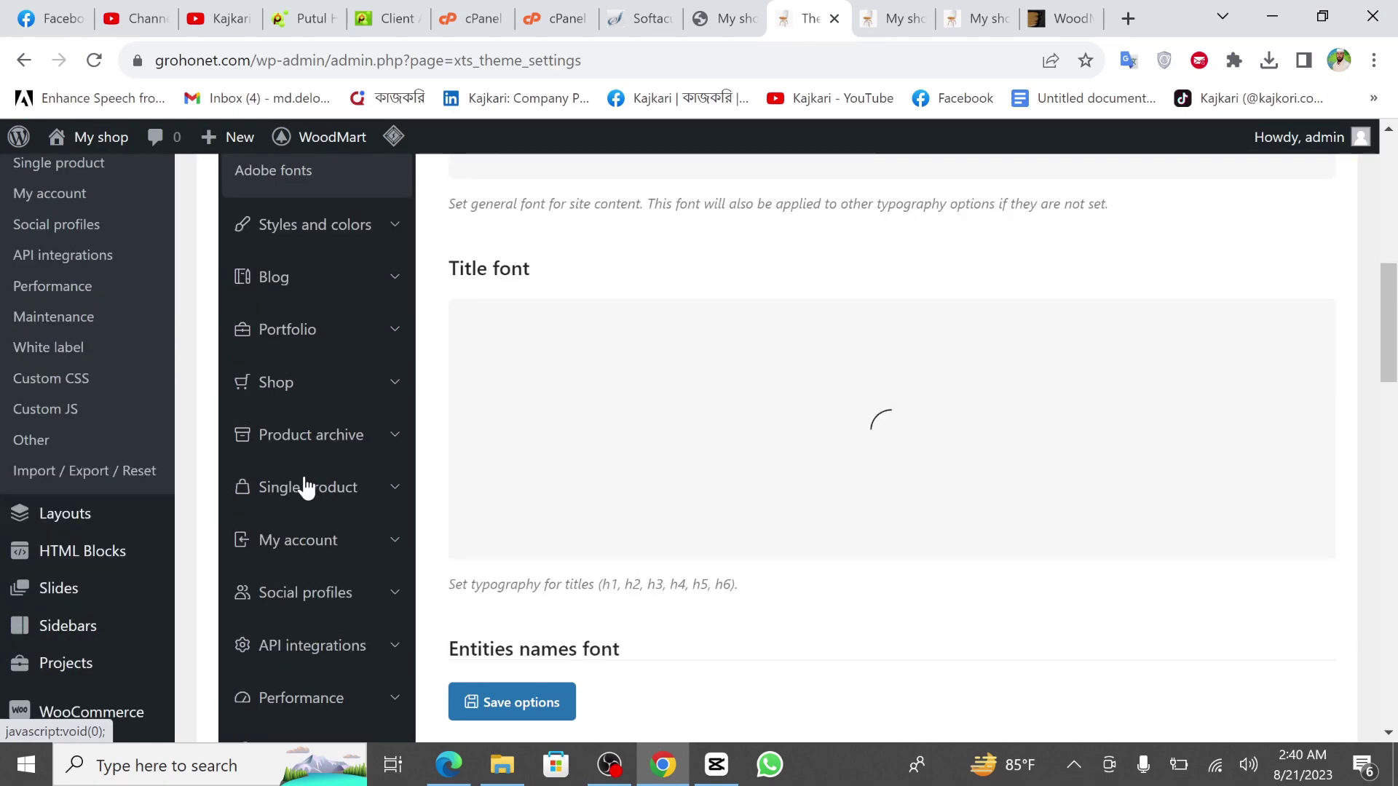
pyautogui.scroll(-1, 306, 488)
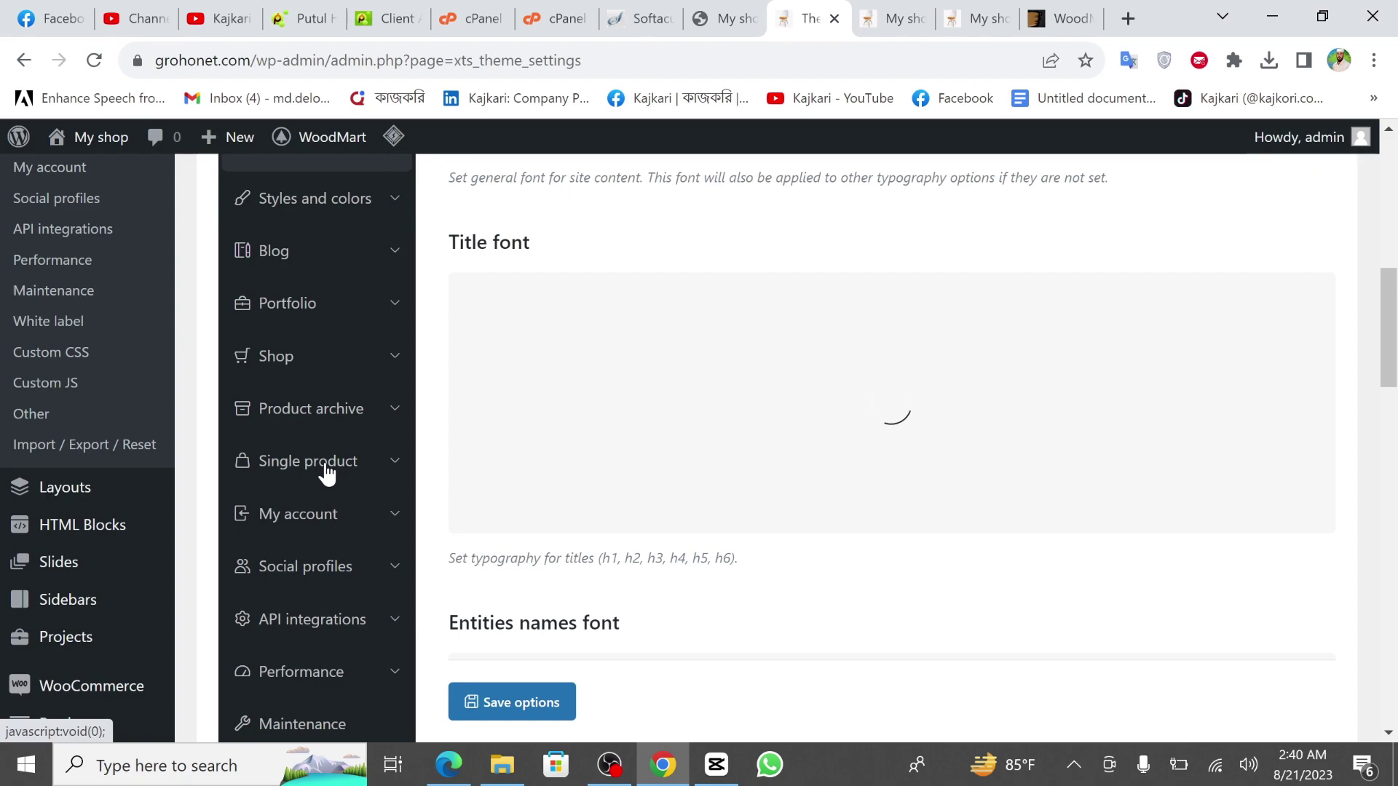
pyautogui.scroll(-1, 403, 342)
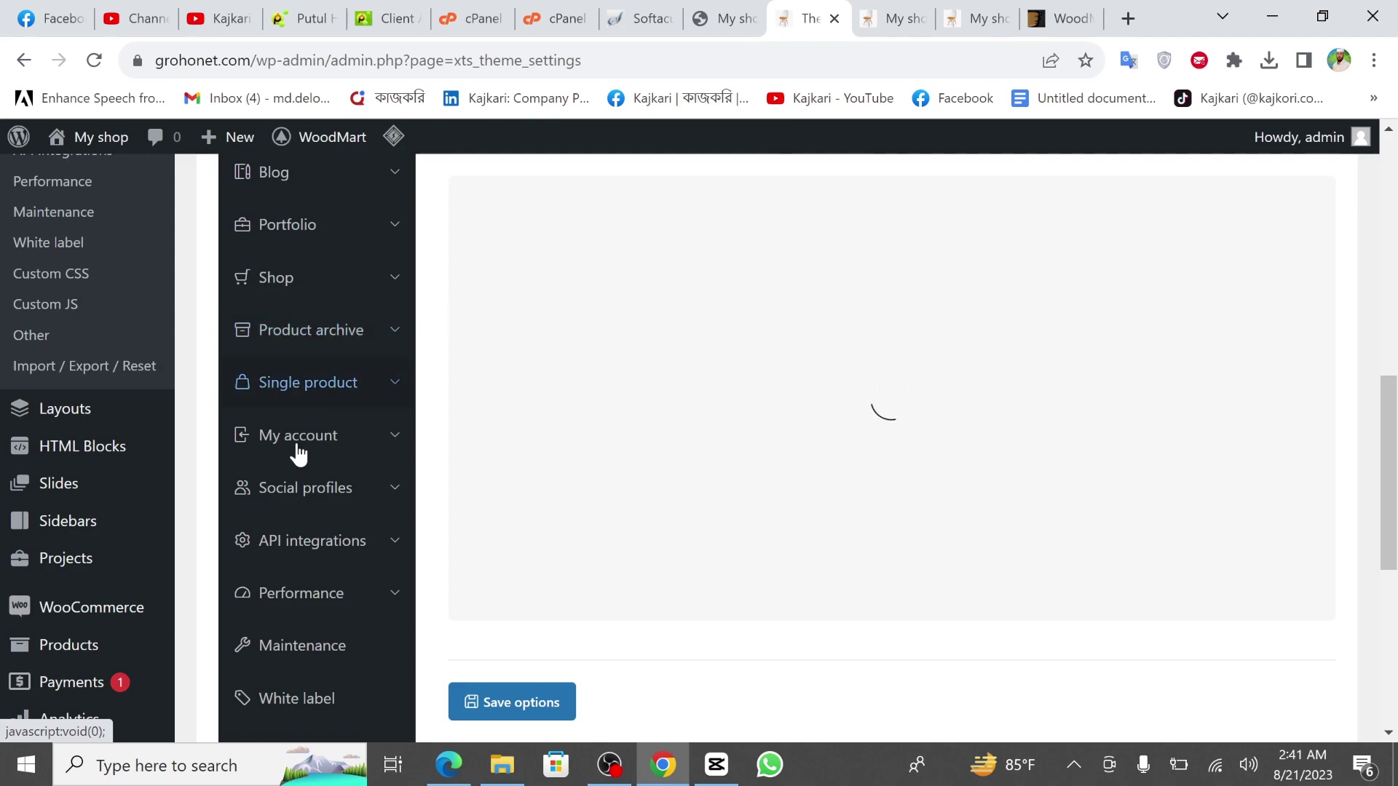
pyautogui.scroll(-4, 302, 492)
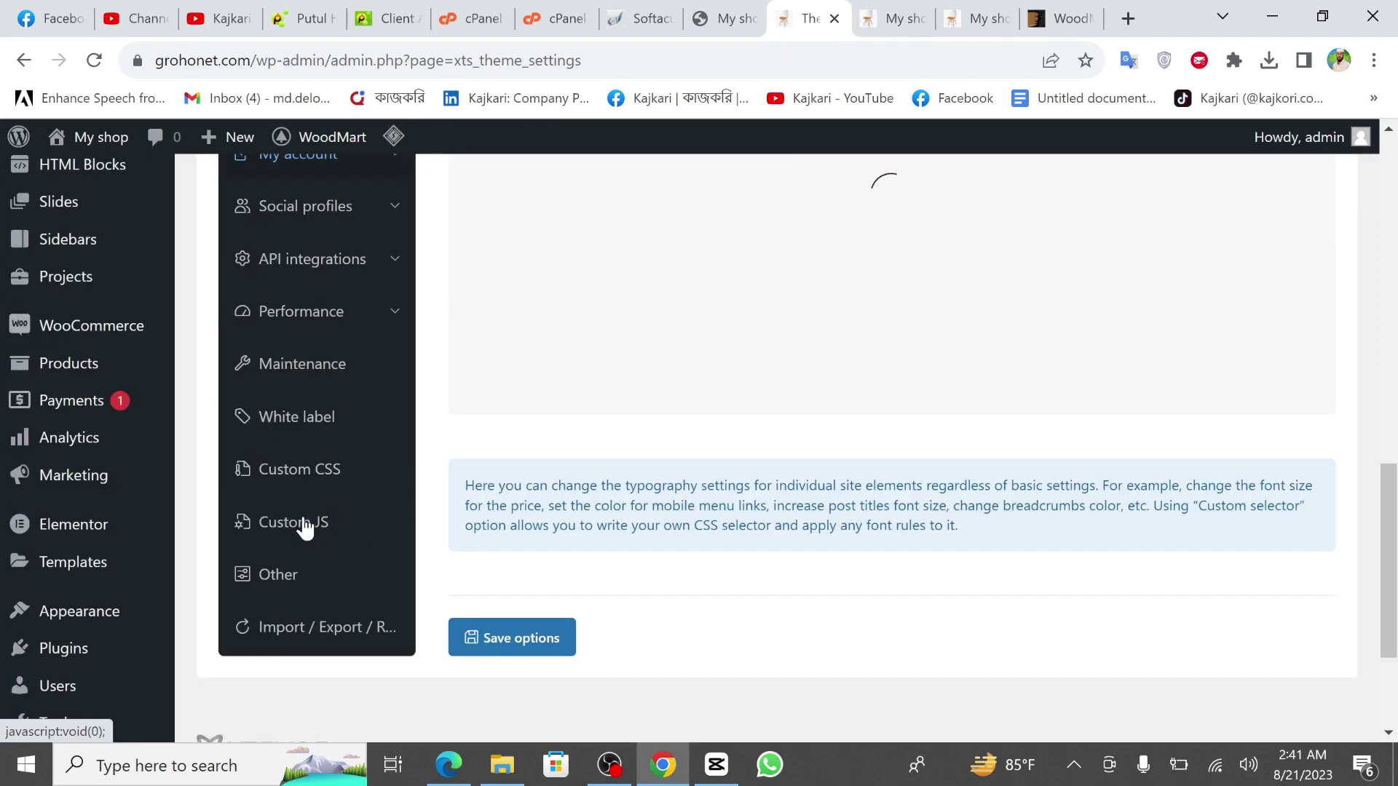
pyautogui.scroll(-2, 304, 529)
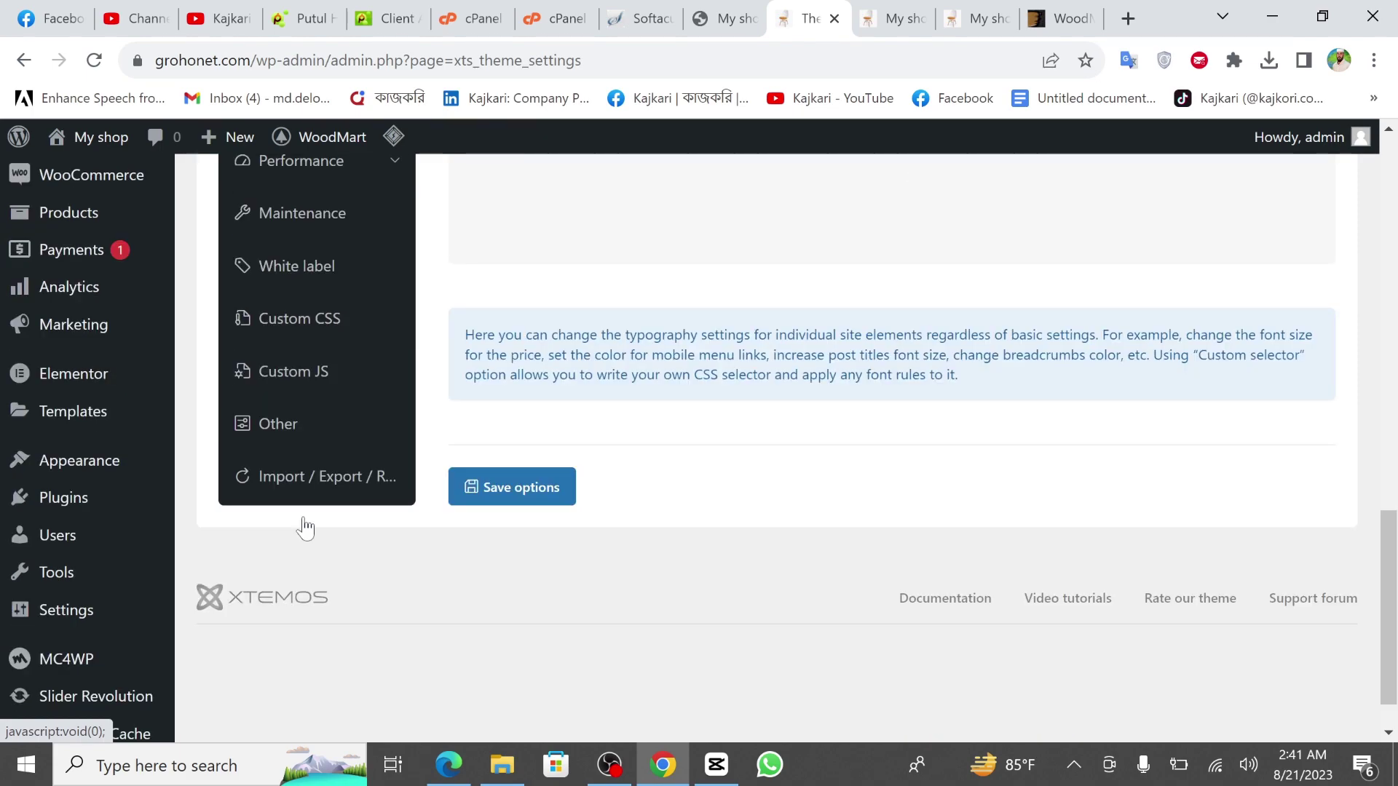
pyautogui.scroll(7, 304, 529)
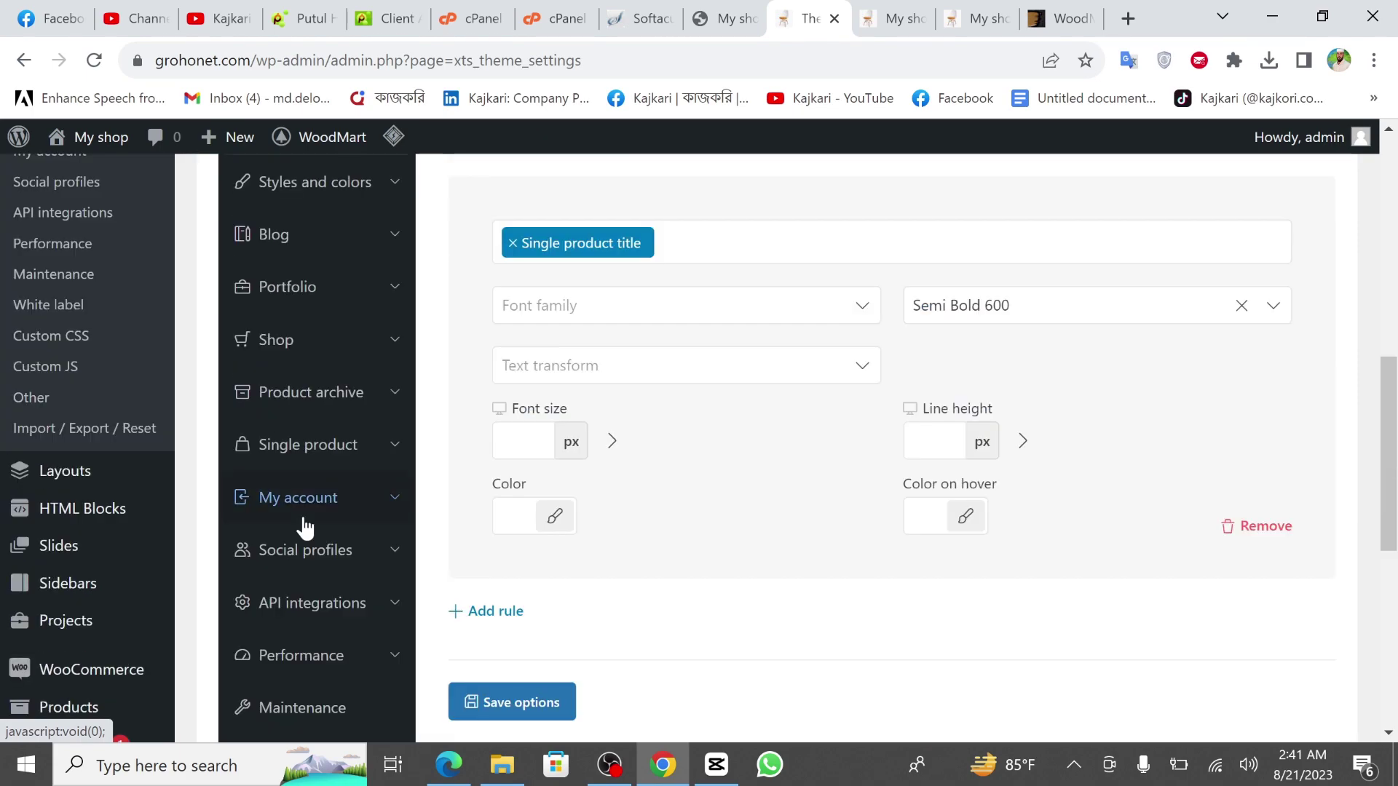
pyautogui.scroll(3, 313, 466)
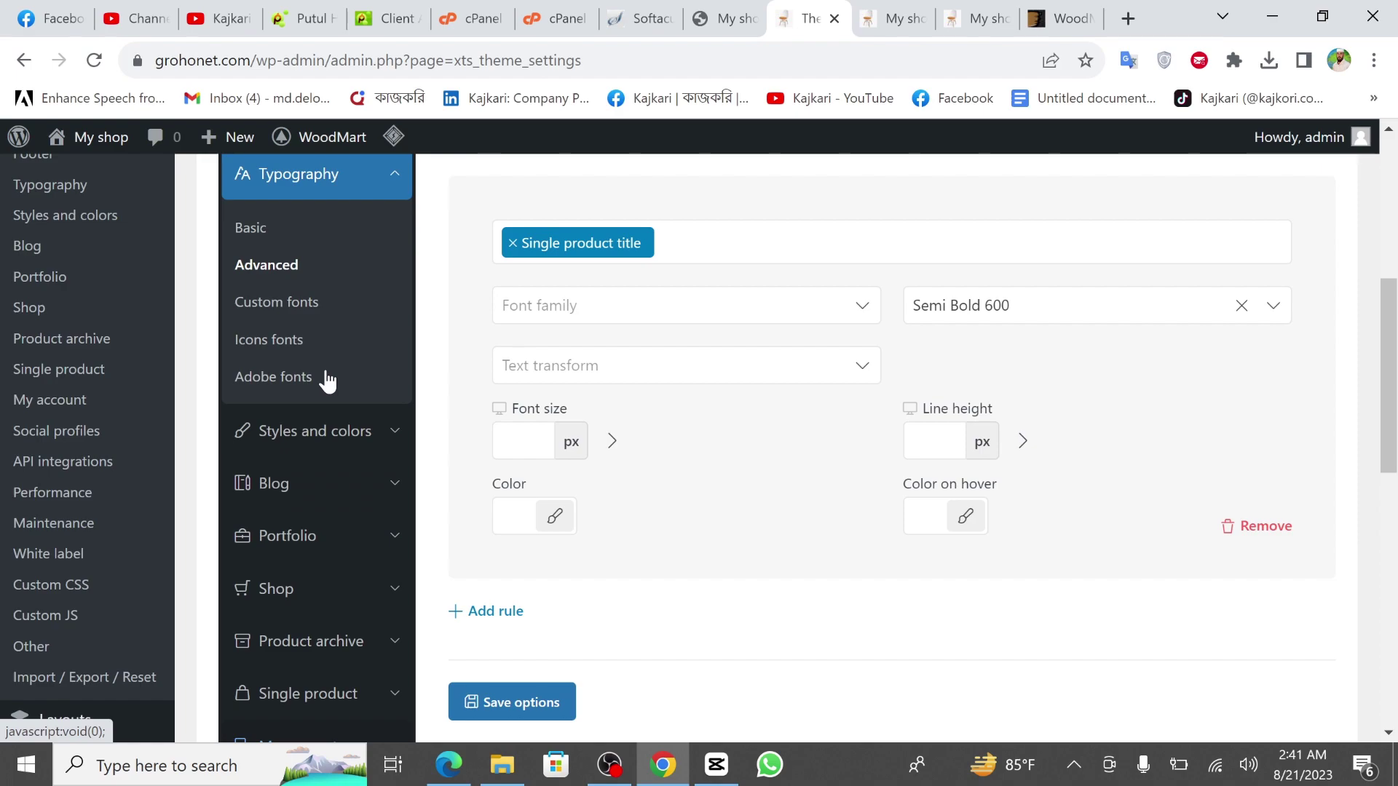
pyautogui.scroll(6, 356, 393)
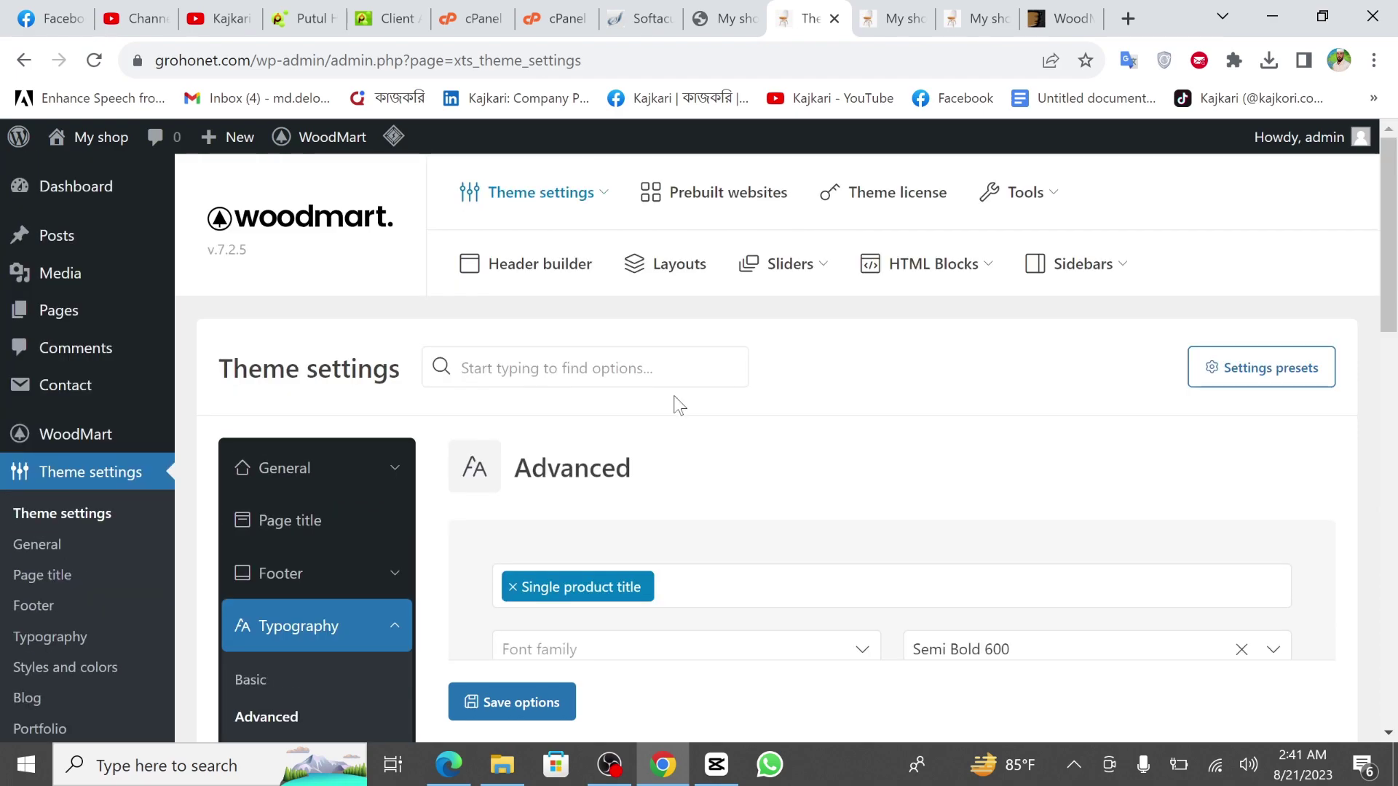
# Browse the Prebuilt websites demo cards, then switch to the live shop's footer.
pyautogui.click(720, 209)
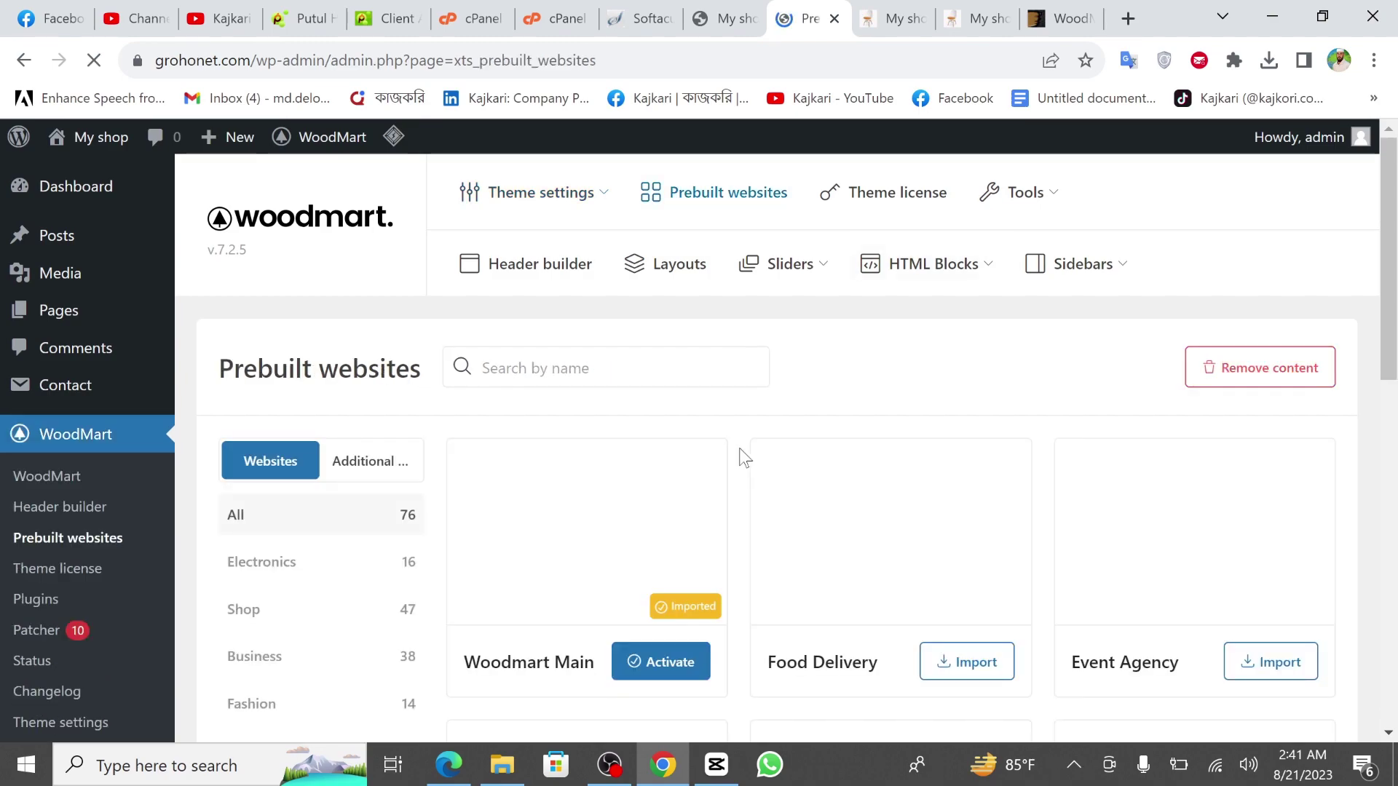
pyautogui.scroll(-2, 741, 457)
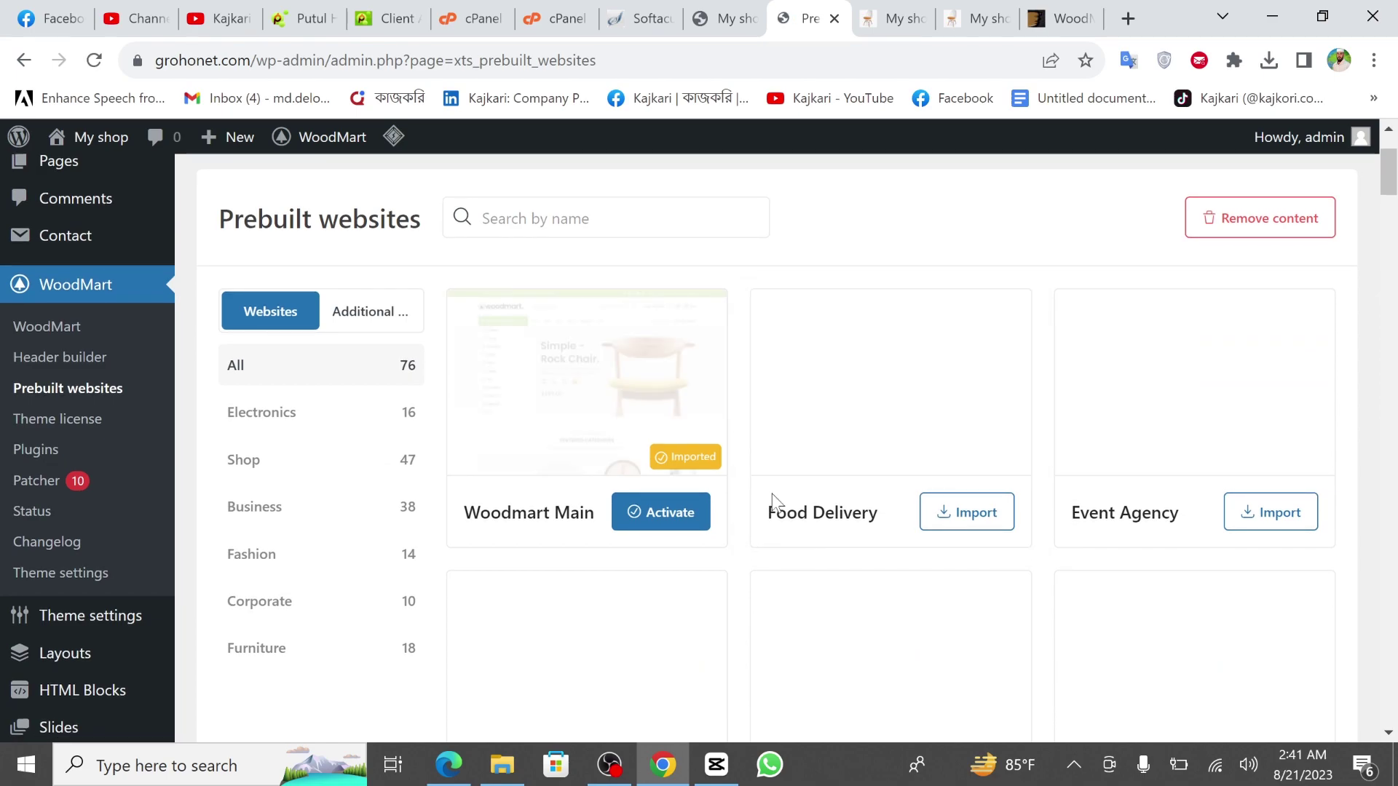
pyautogui.scroll(-2, 801, 509)
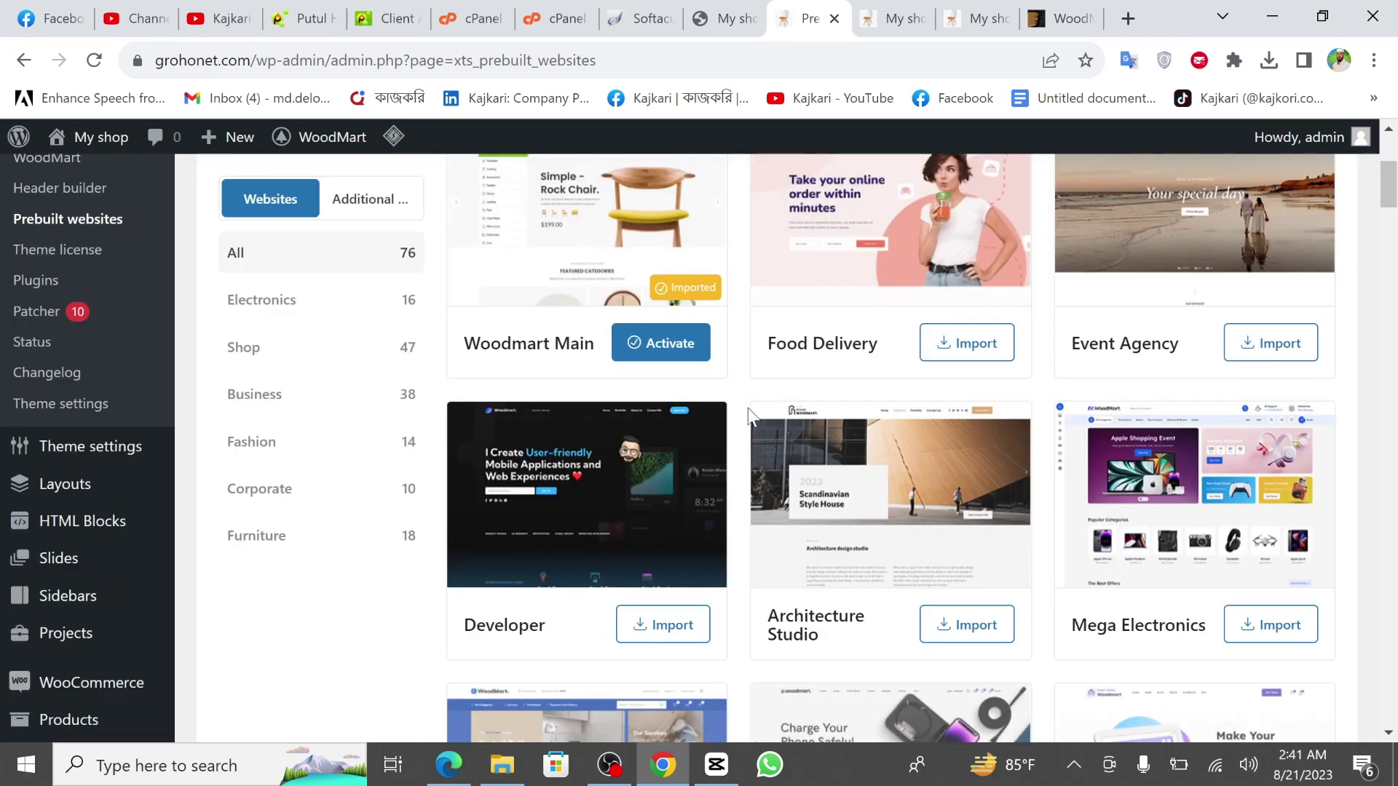
pyautogui.scroll(3, 748, 408)
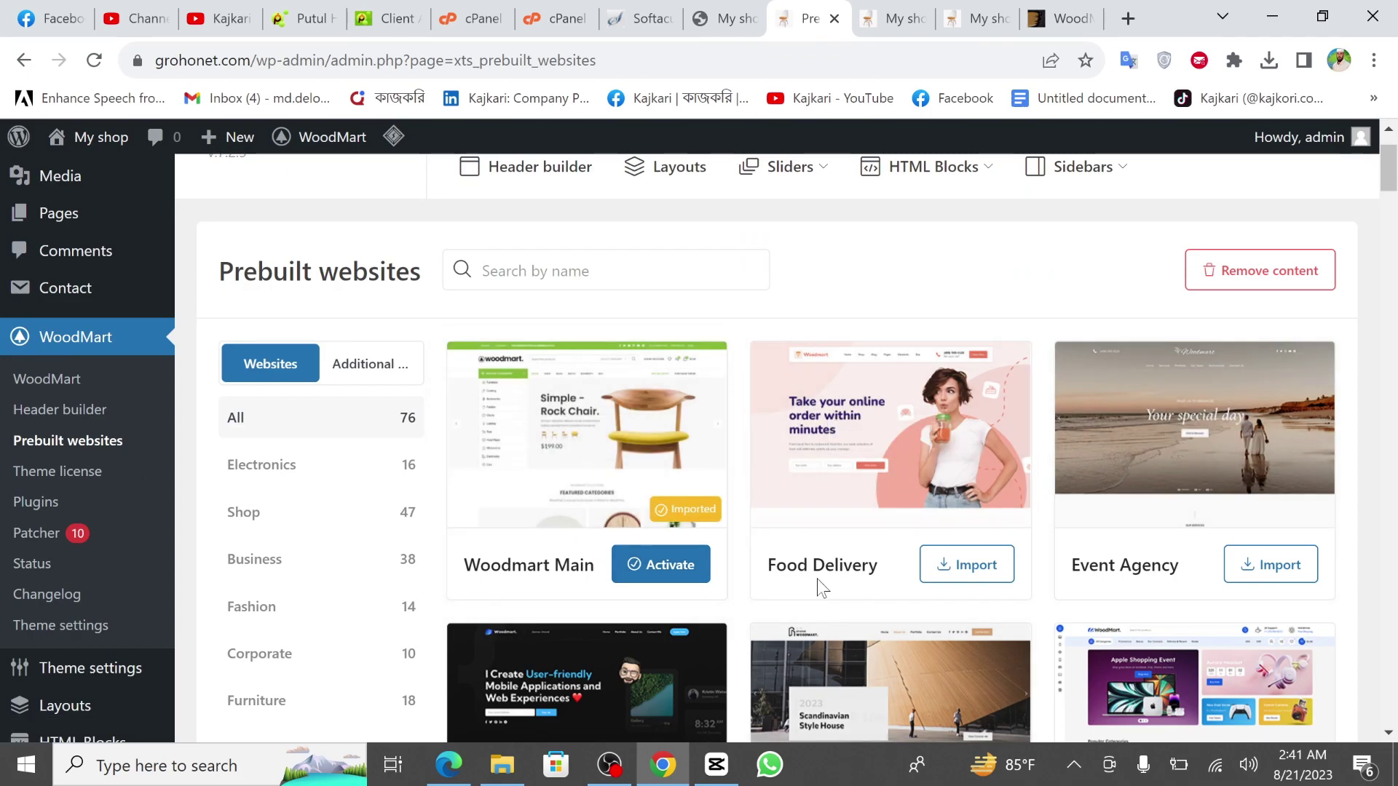
pyautogui.scroll(-2, 714, 521)
pyautogui.scroll(3, 714, 521)
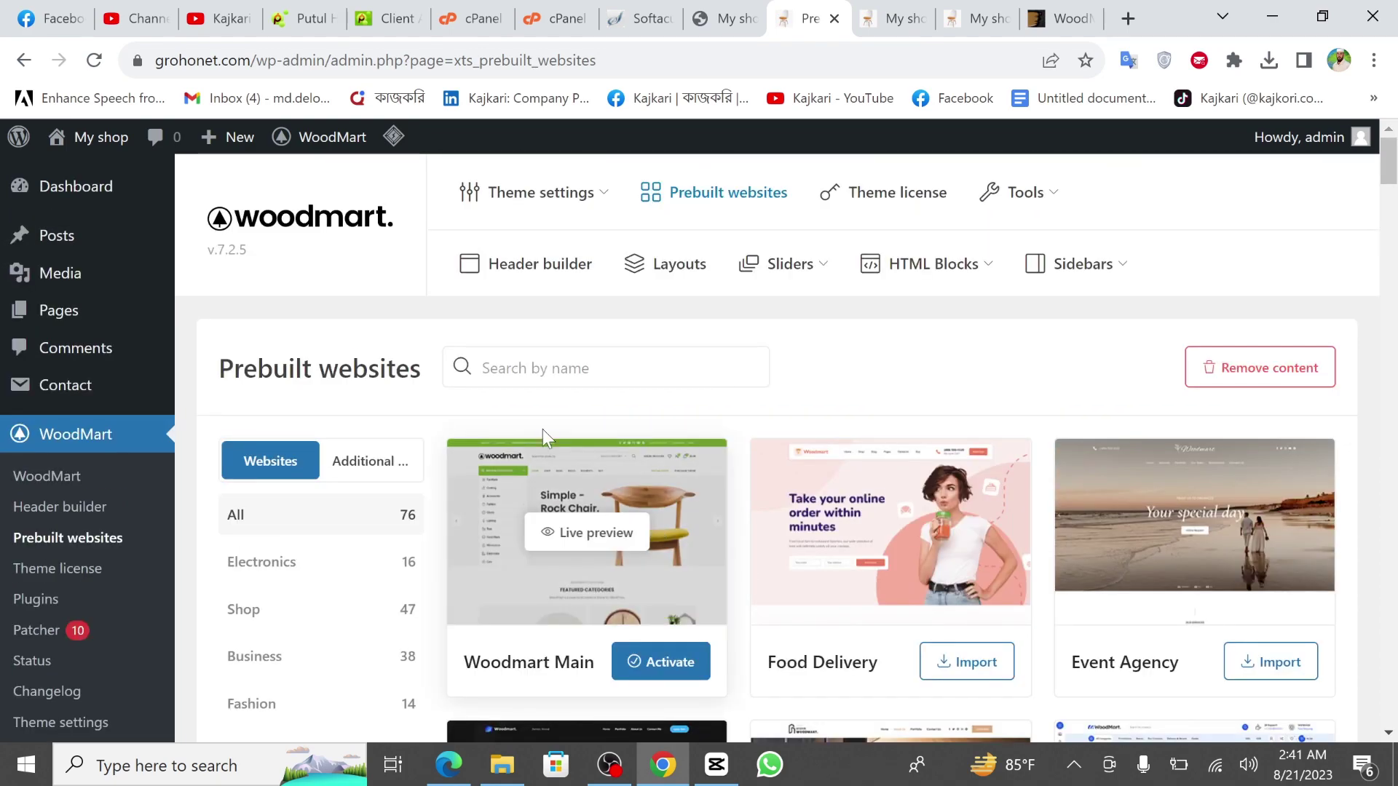
pyautogui.scroll(-1, 575, 494)
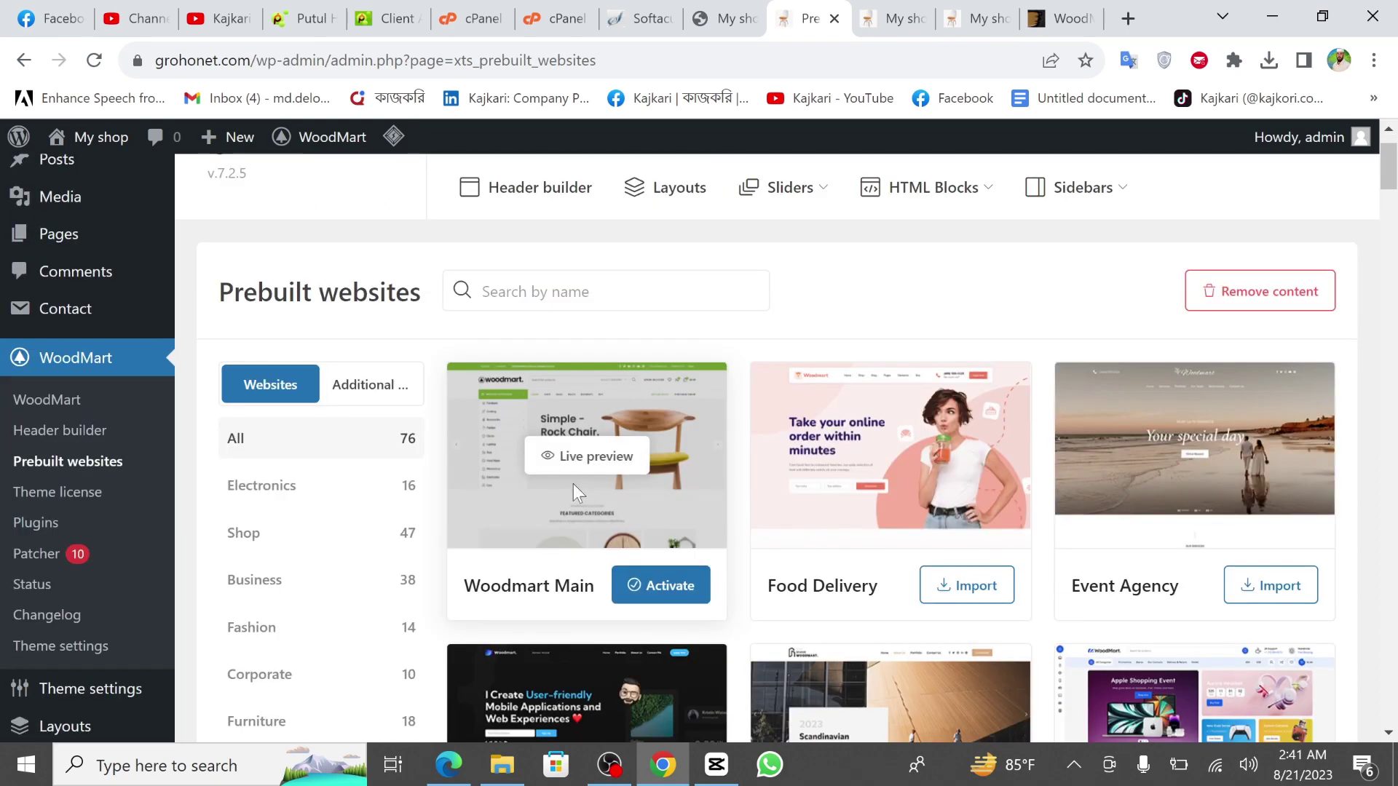
pyautogui.scroll(-2, 575, 494)
pyautogui.scroll(-1, 362, 490)
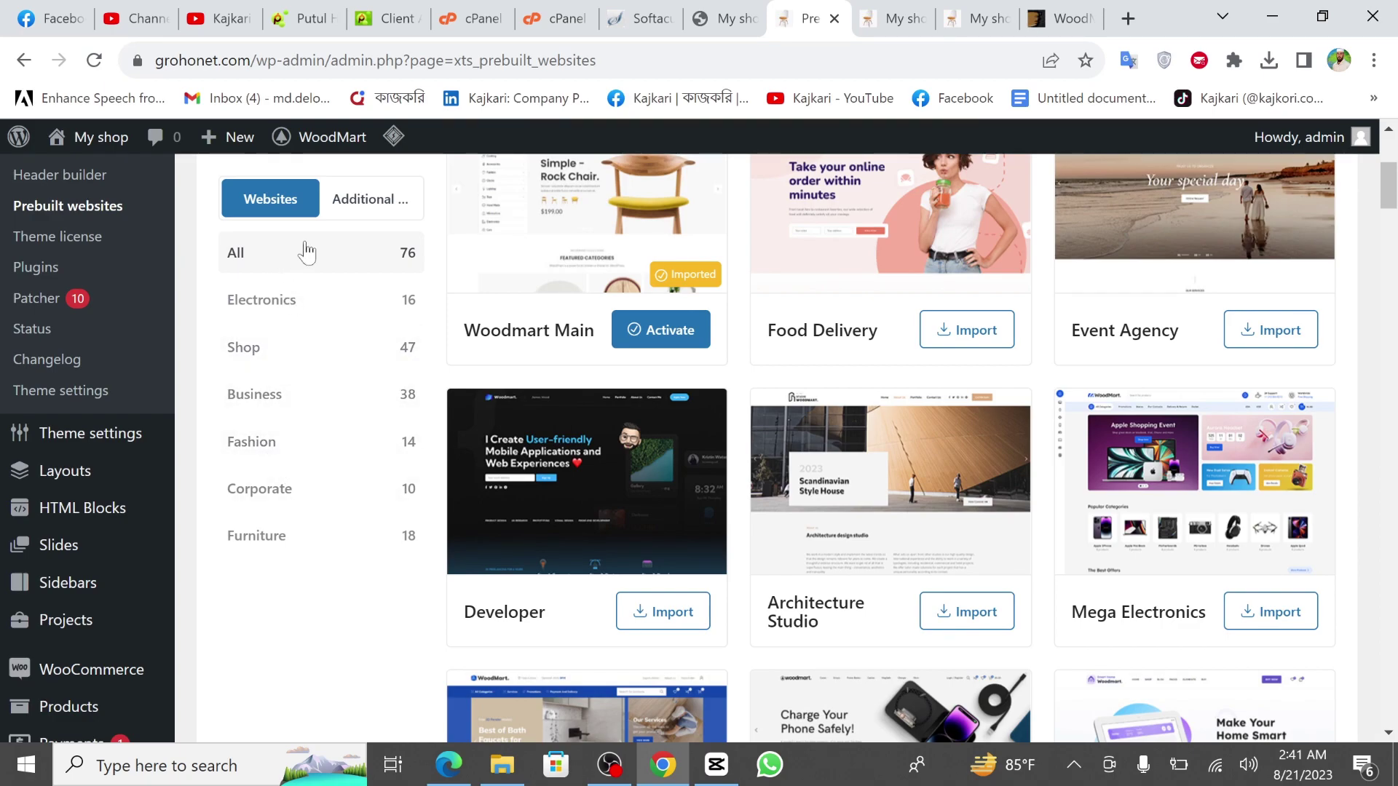
pyautogui.scroll(5, 334, 521)
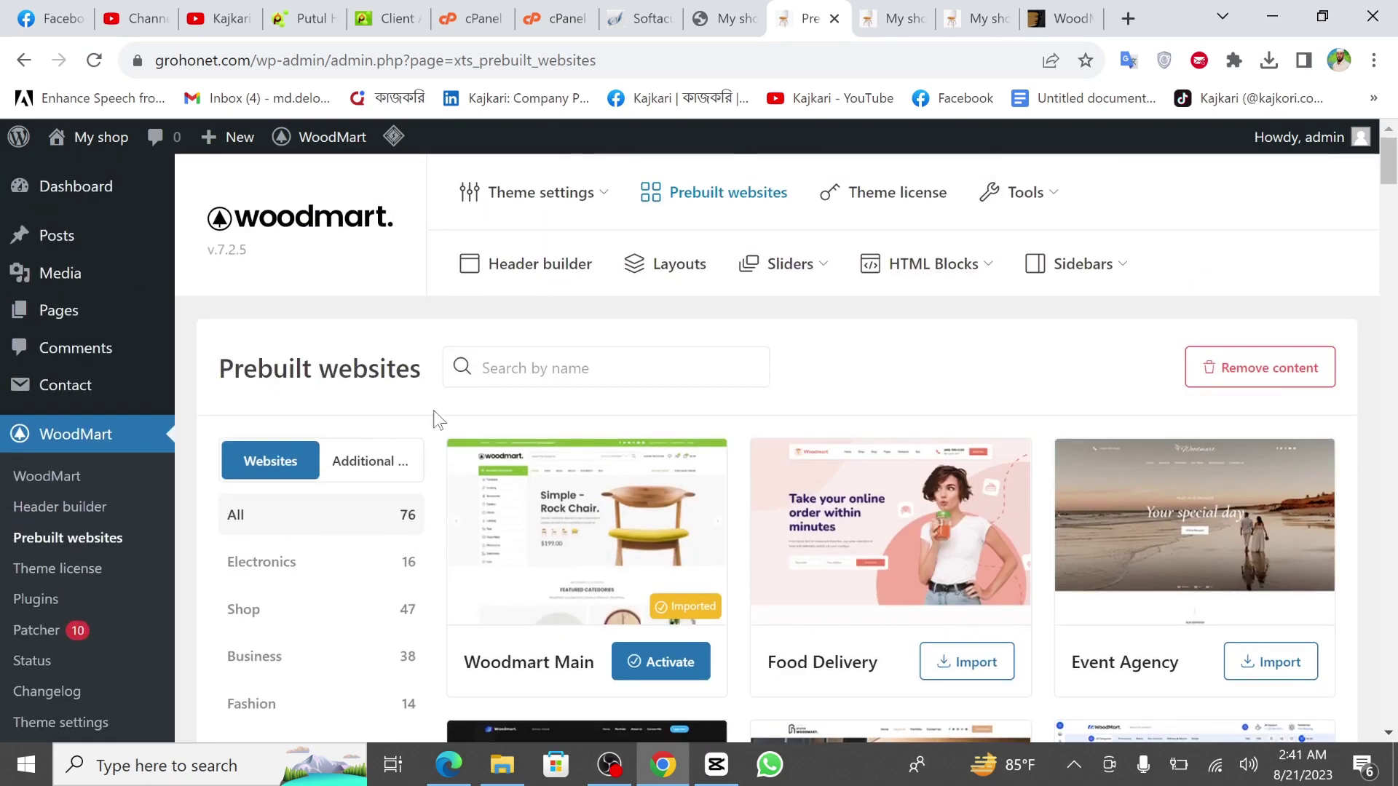
pyautogui.scroll(-5, 596, 393)
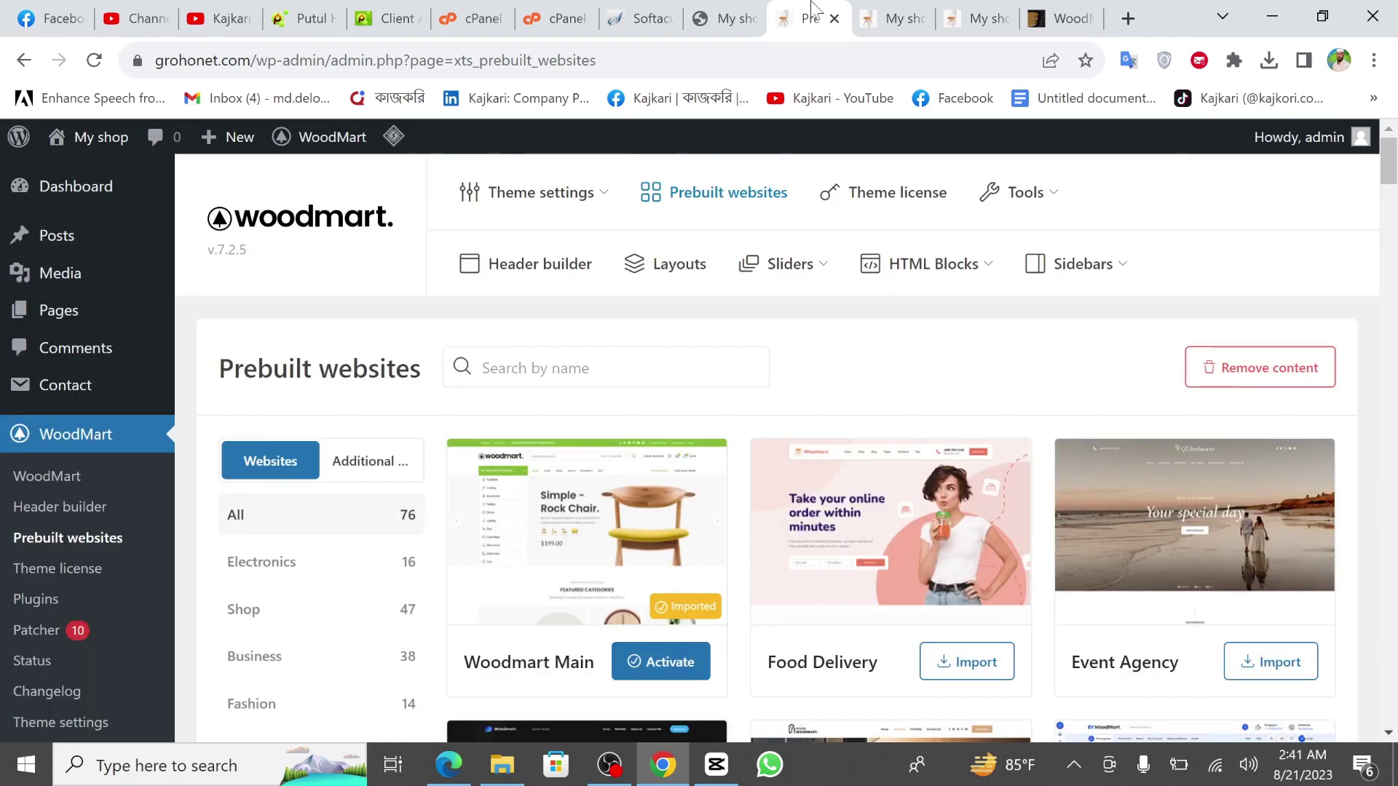
pyautogui.hotkey('ctrl', 'Tab')
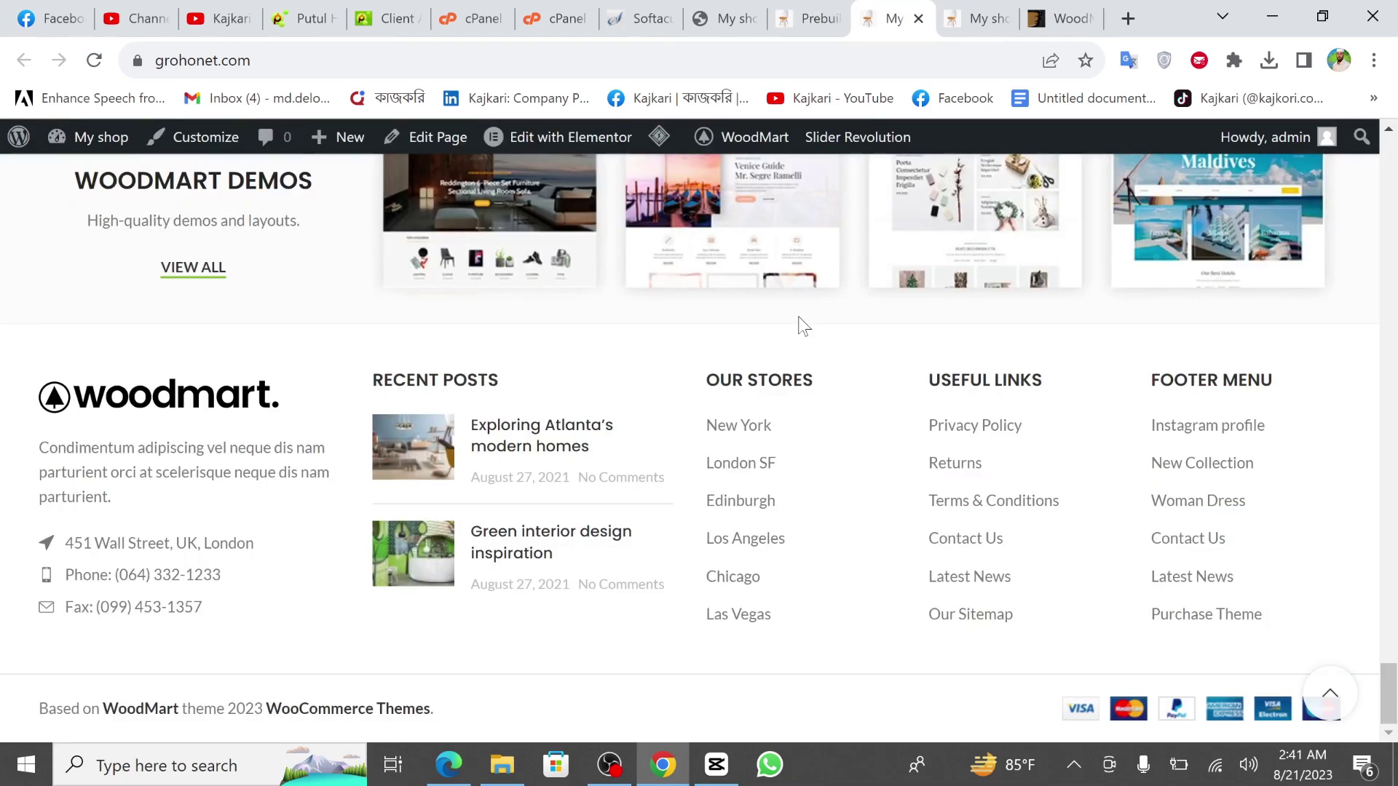
# Open WoodMart > Sliders > Slides from the storefront's admin bar.
pyautogui.scroll(15, 803, 325)
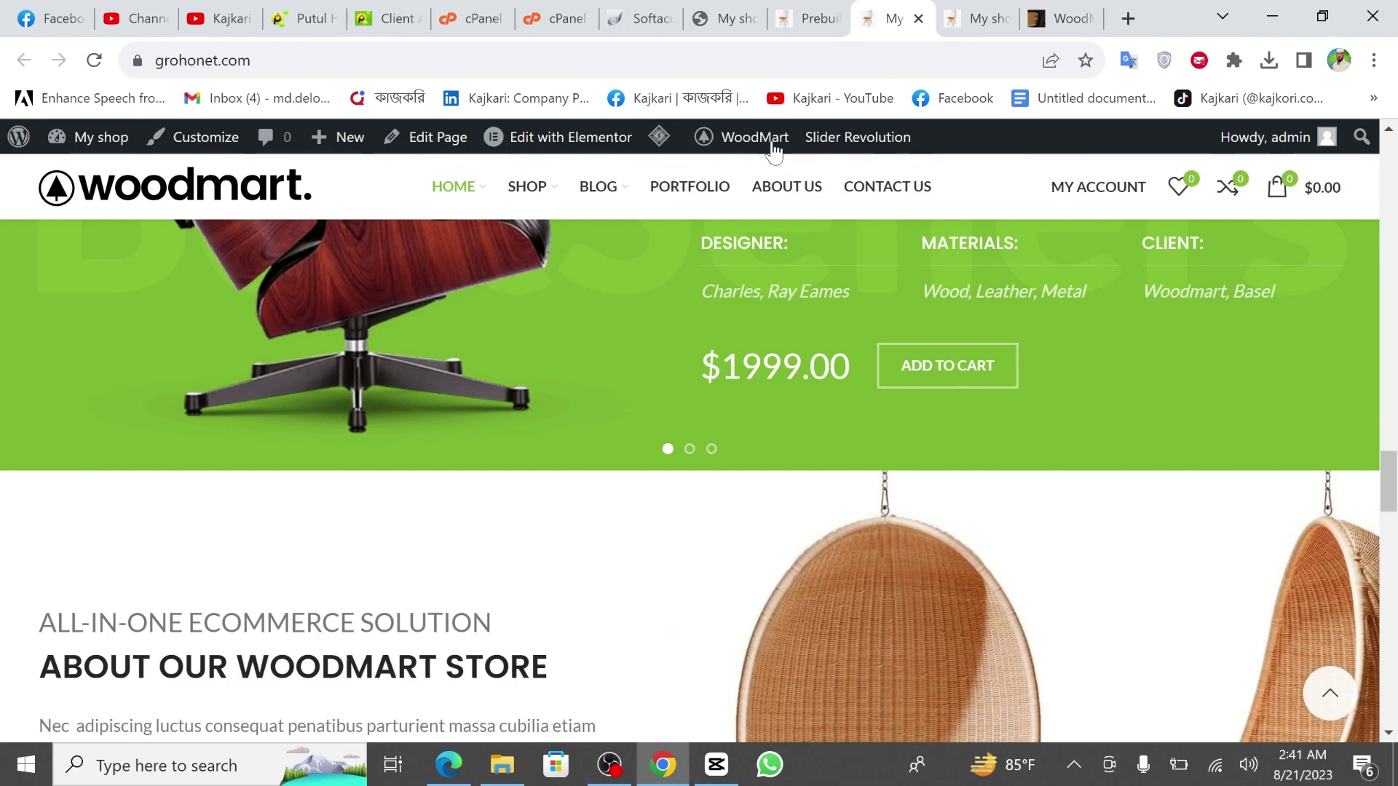
pyautogui.moveTo(755, 138)
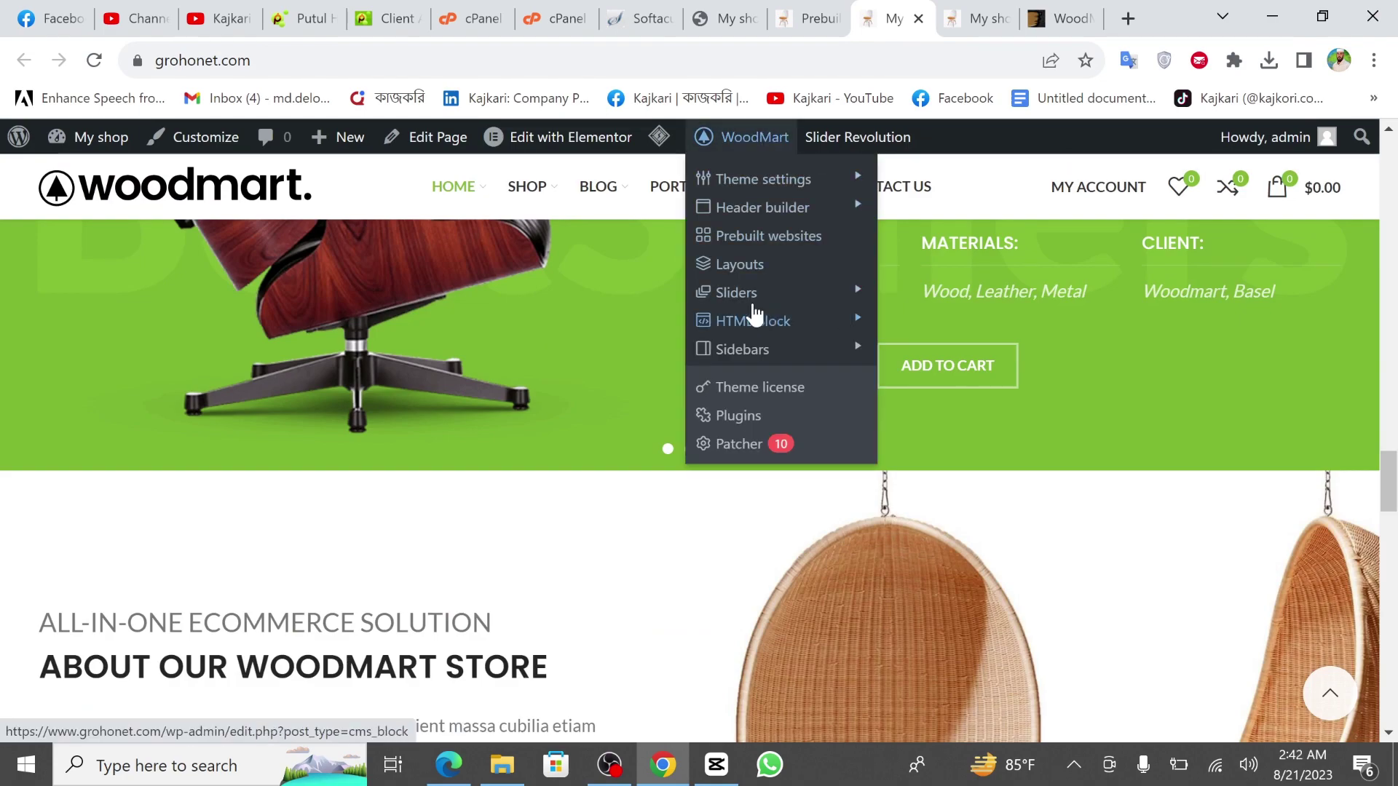
pyautogui.moveTo(858, 297)
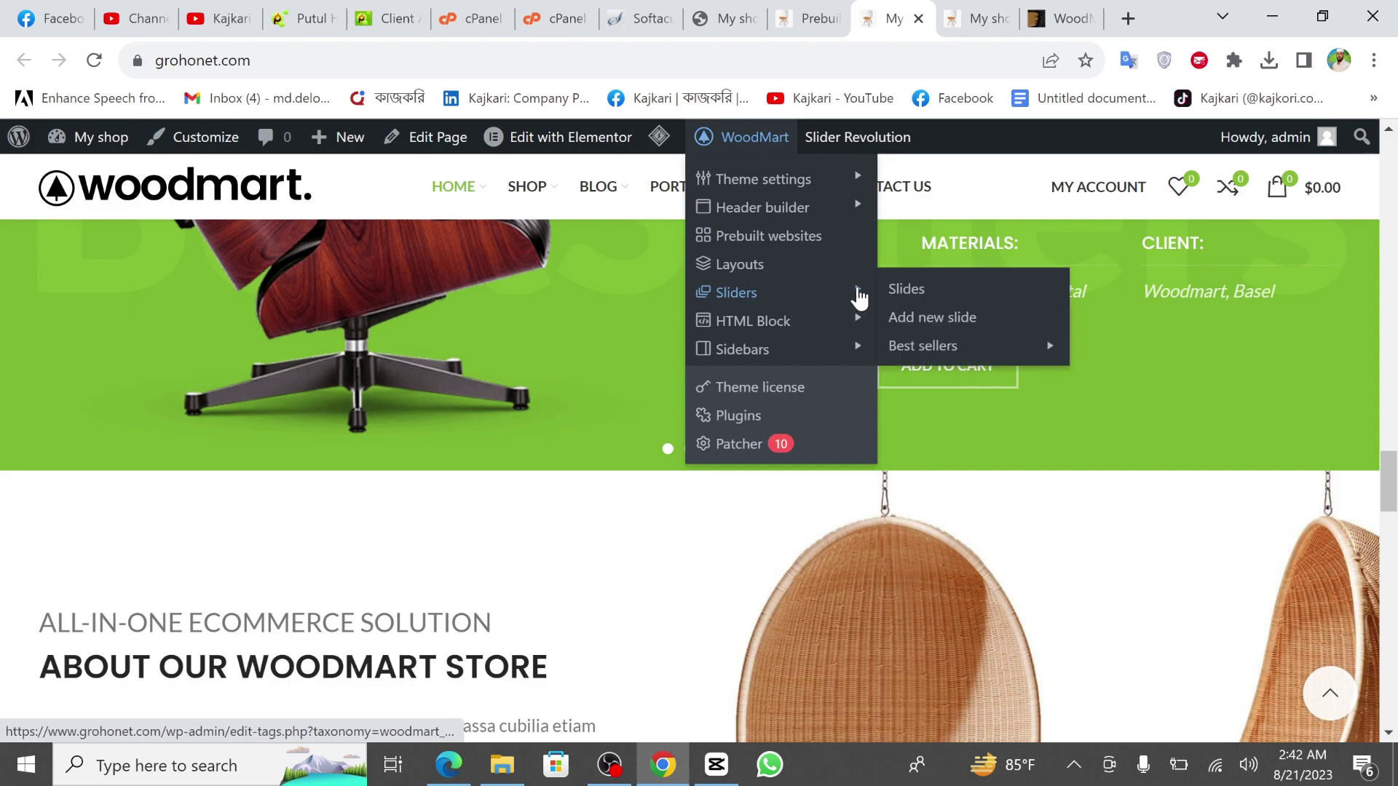
pyautogui.click(928, 291)
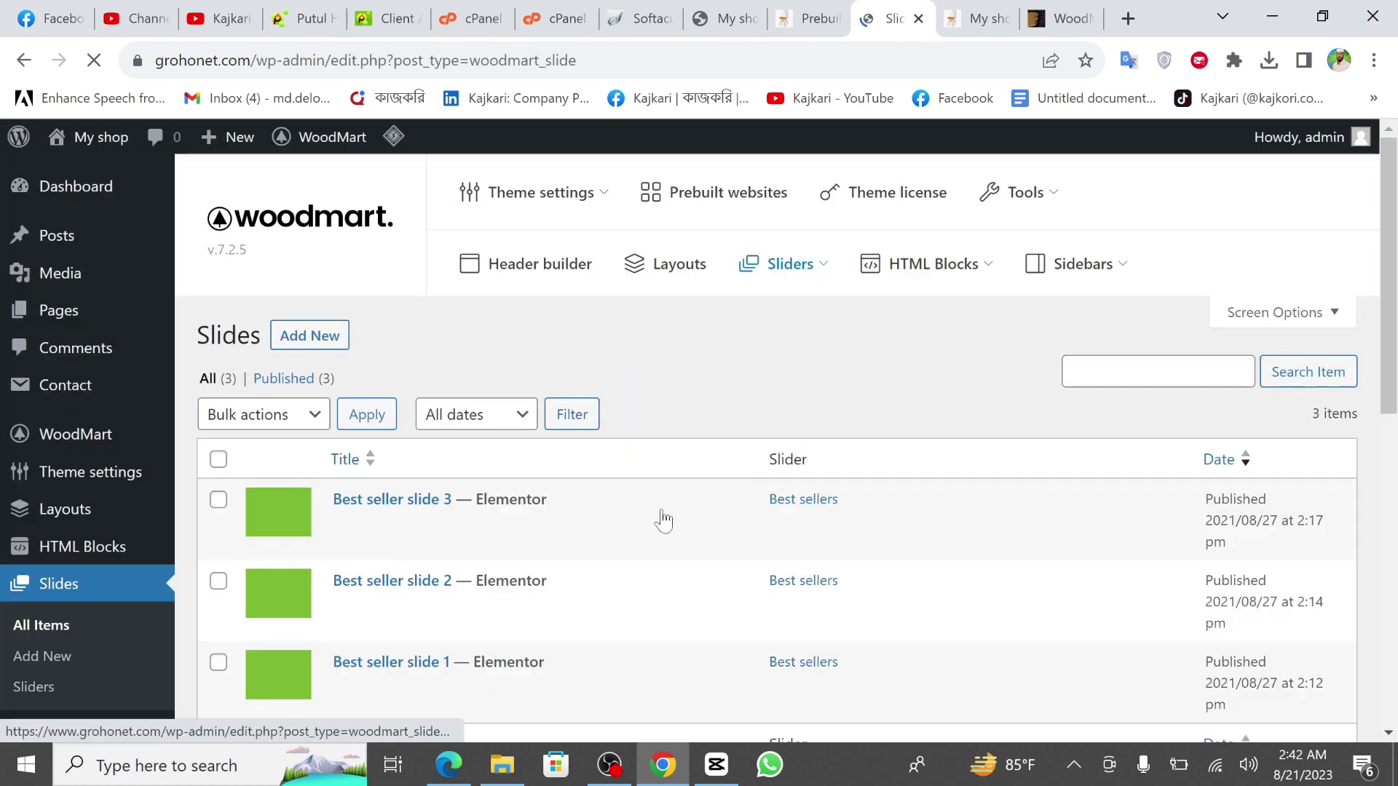
# Scroll the three Best seller slides and select the shop's domain in the address bar.
pyautogui.scroll(-1, 726, 502)
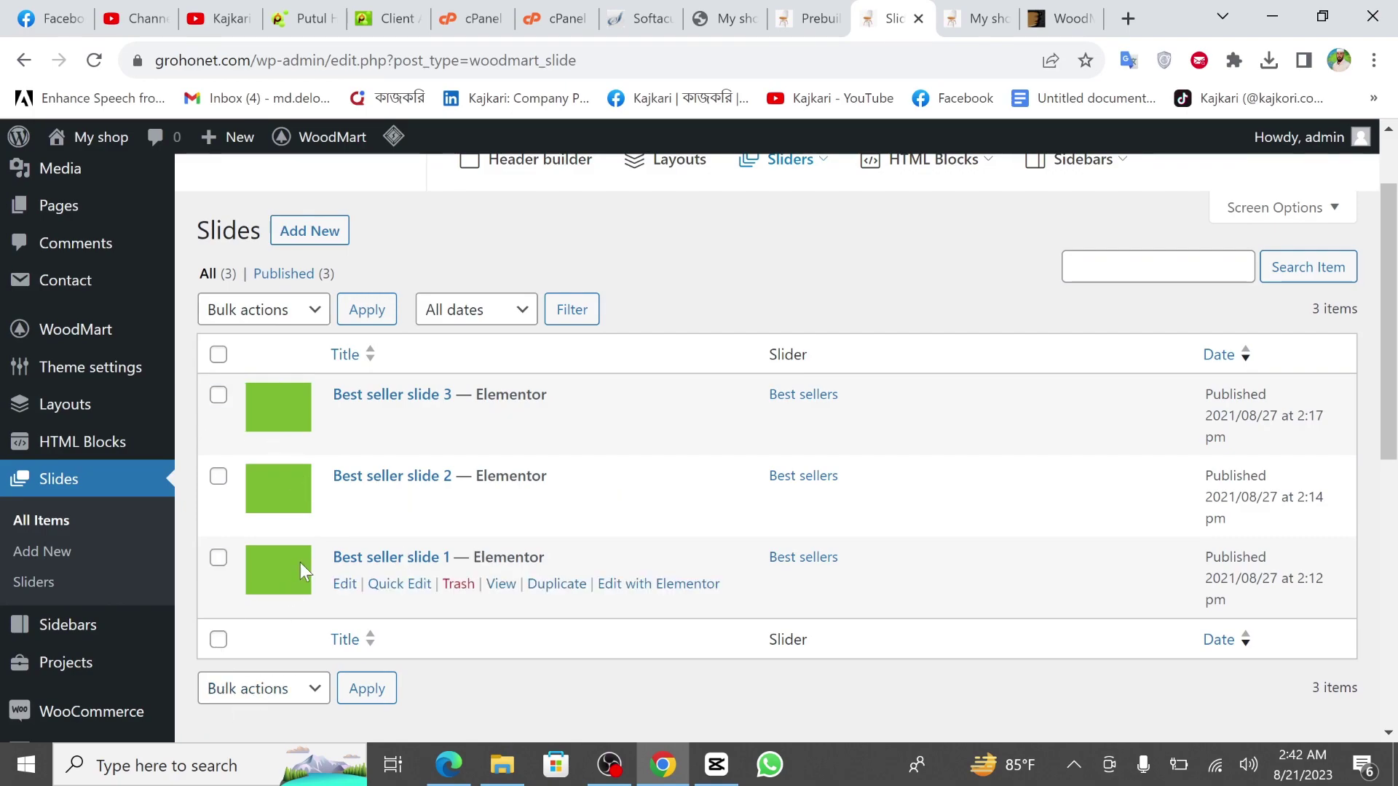
pyautogui.scroll(-1, 725, 500)
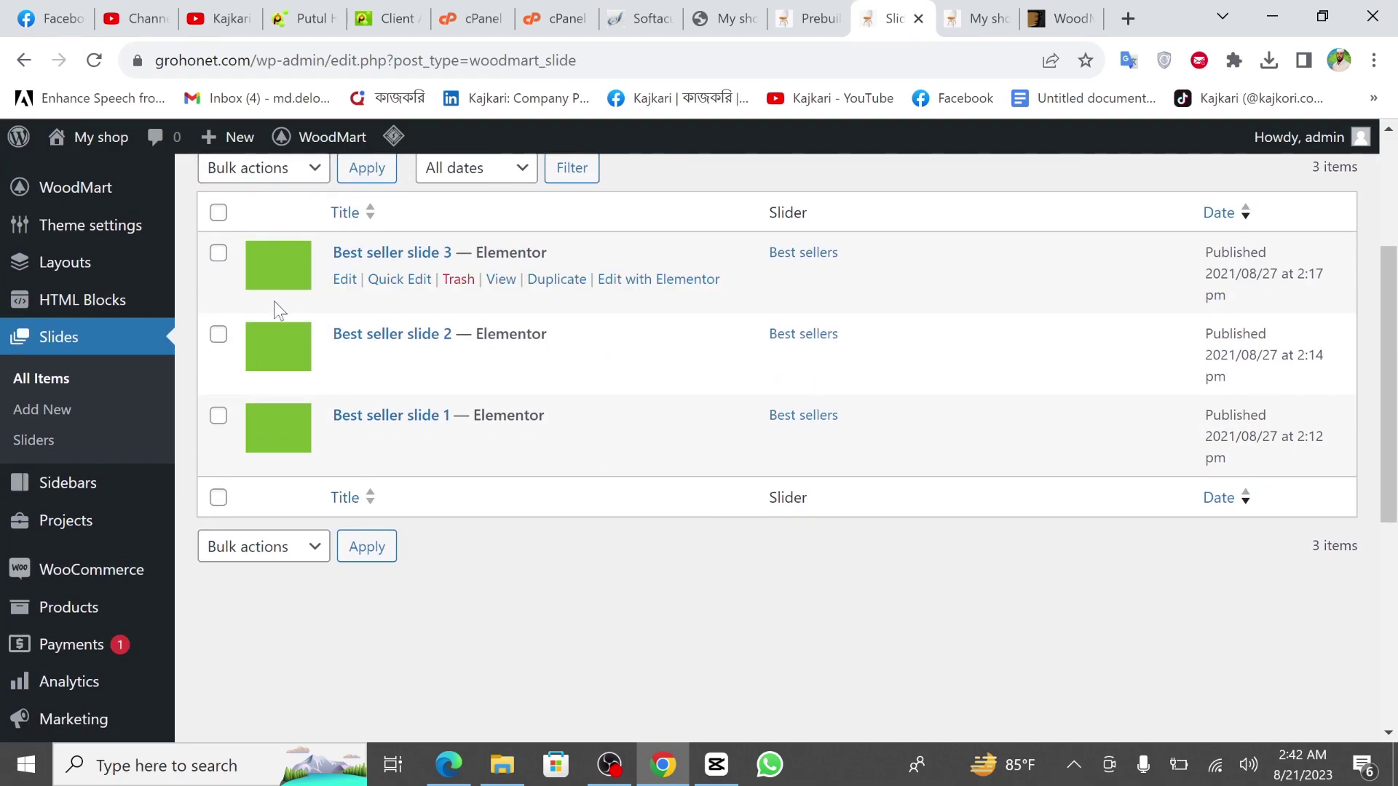
pyautogui.scroll(3, 570, 389)
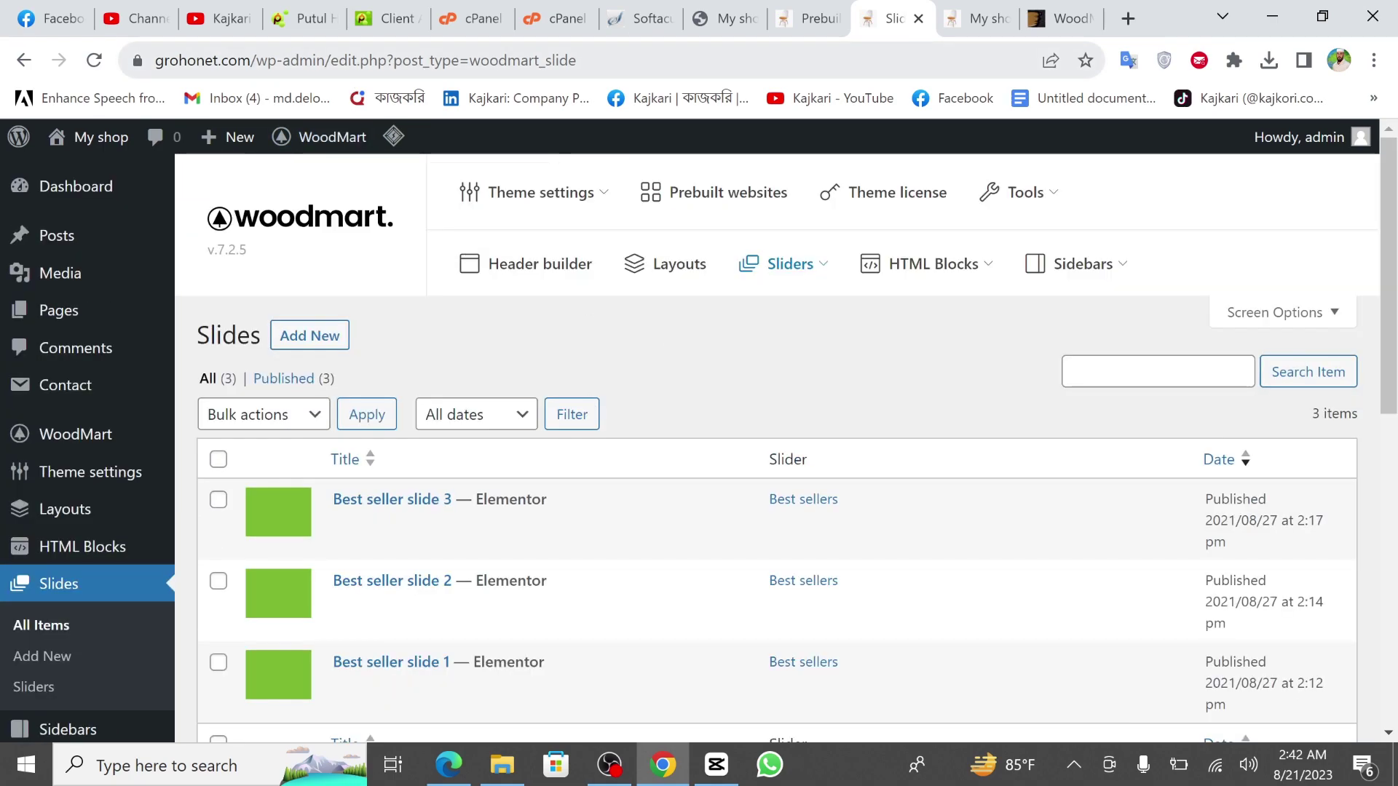
pyautogui.moveTo(252, 60); pyautogui.dragTo(158, 64)
pyautogui.hotkey('ctrl', 'c')
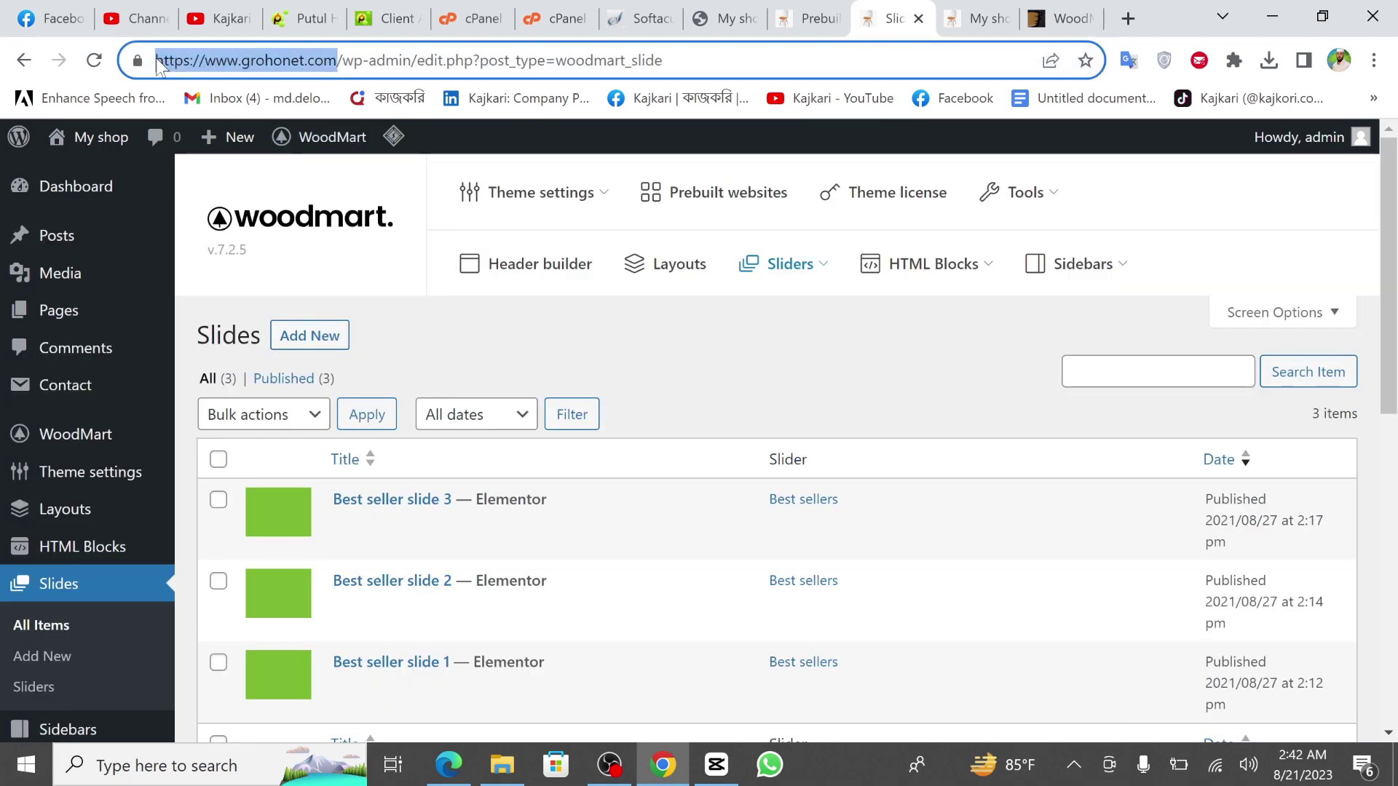
# Open grohonet.com in the Edge browser.
pyautogui.click(448, 764)
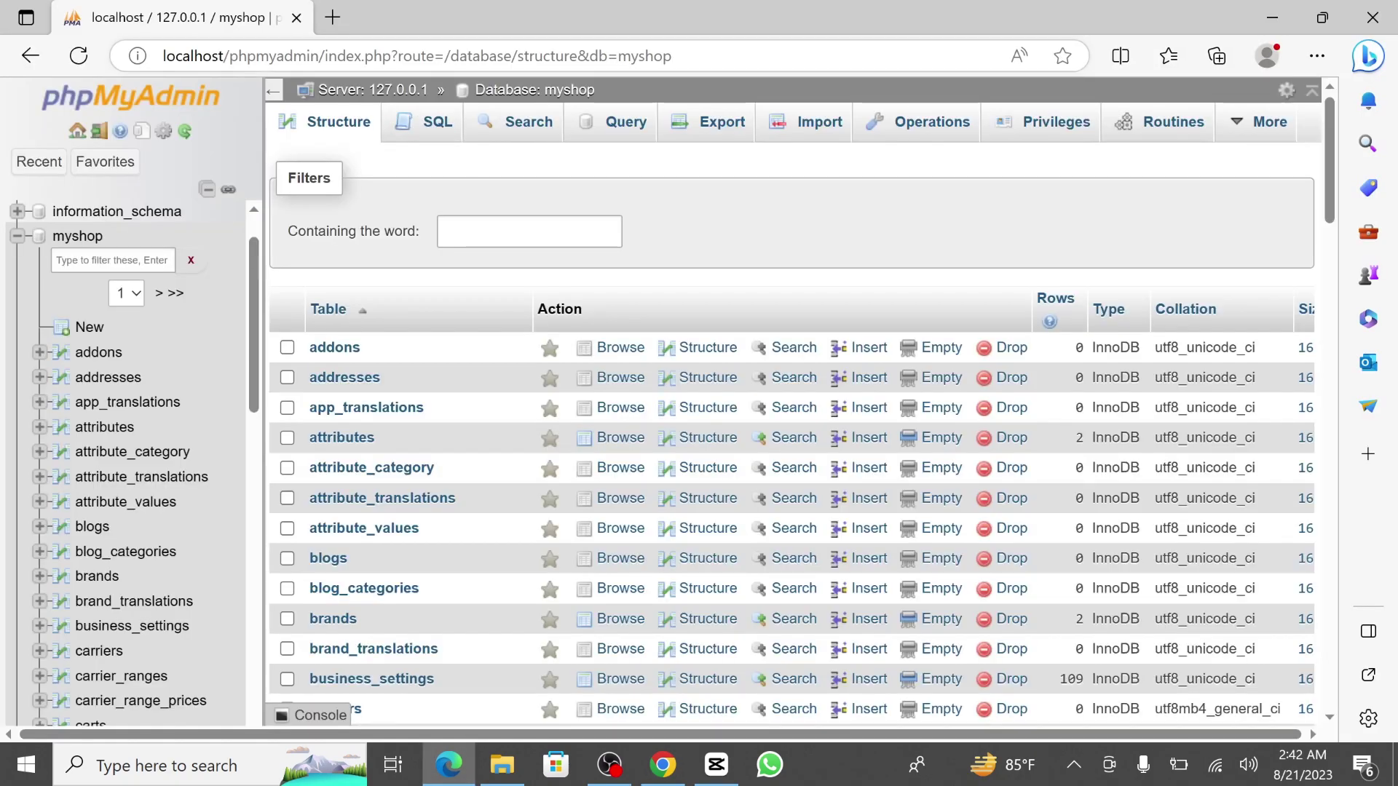
pyautogui.click(384, 64)
pyautogui.hotkey('ctrl', 'v')
pyautogui.press('Return')
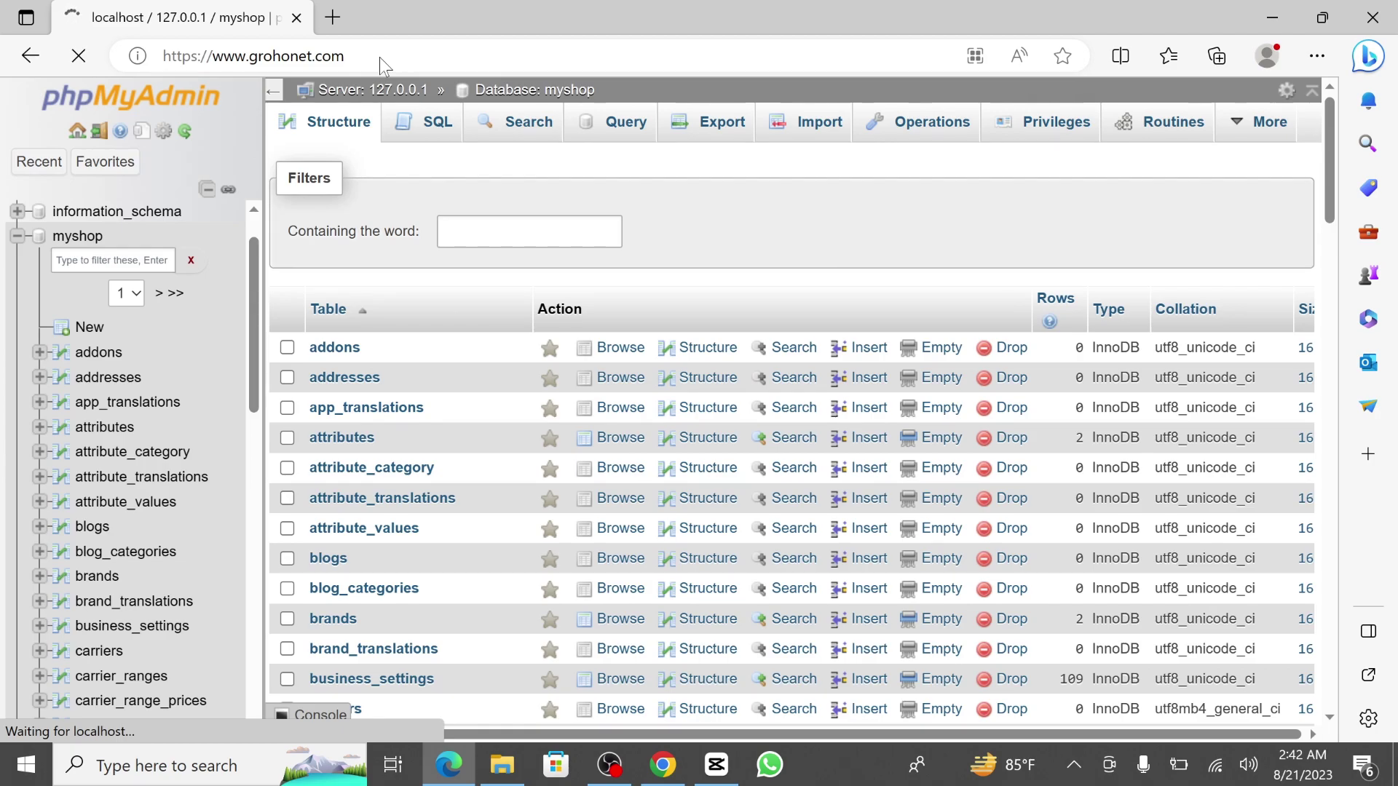
pyautogui.click(337, 17)
pyautogui.click(204, 10)
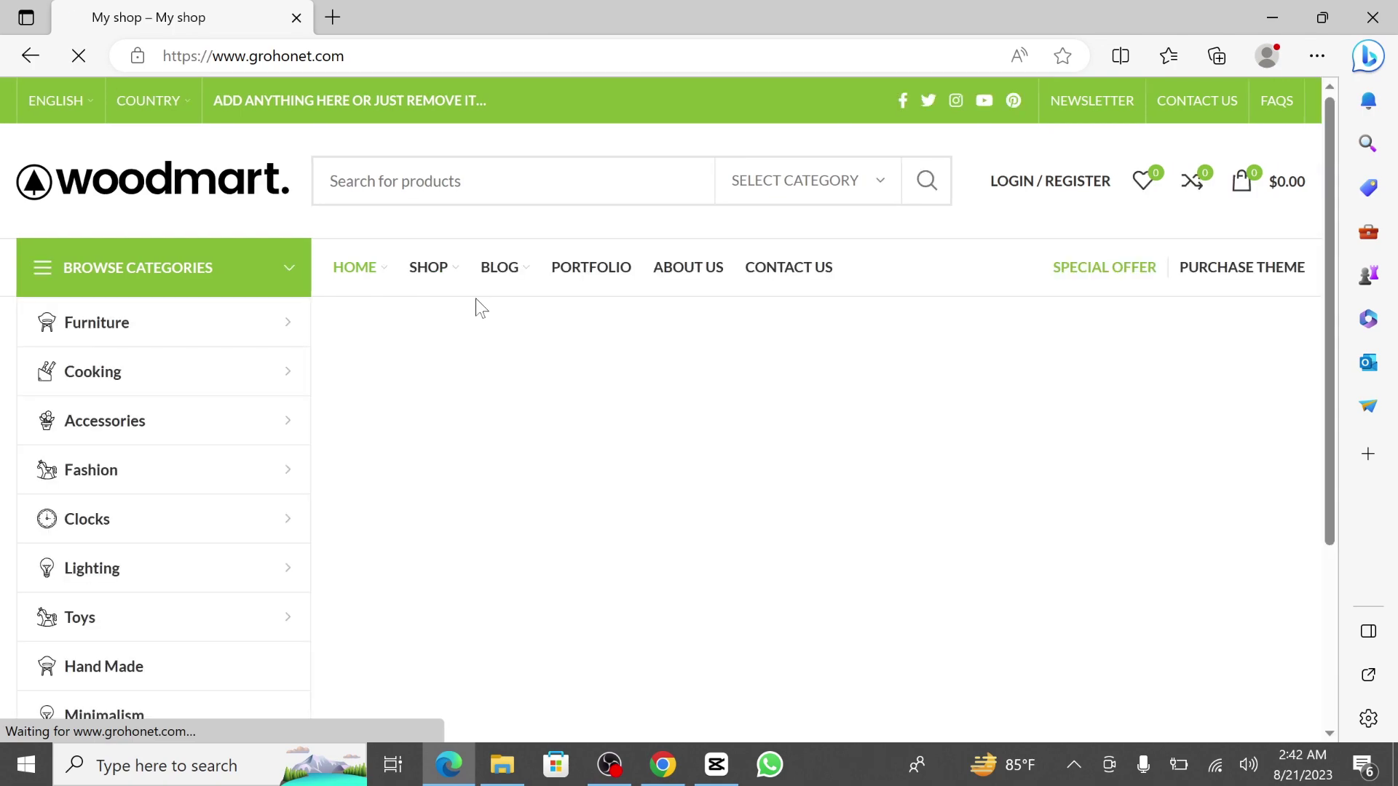
# Scroll up and down the WoodMart shop homepage to review its sections.
pyautogui.scroll(-8, 587, 484)
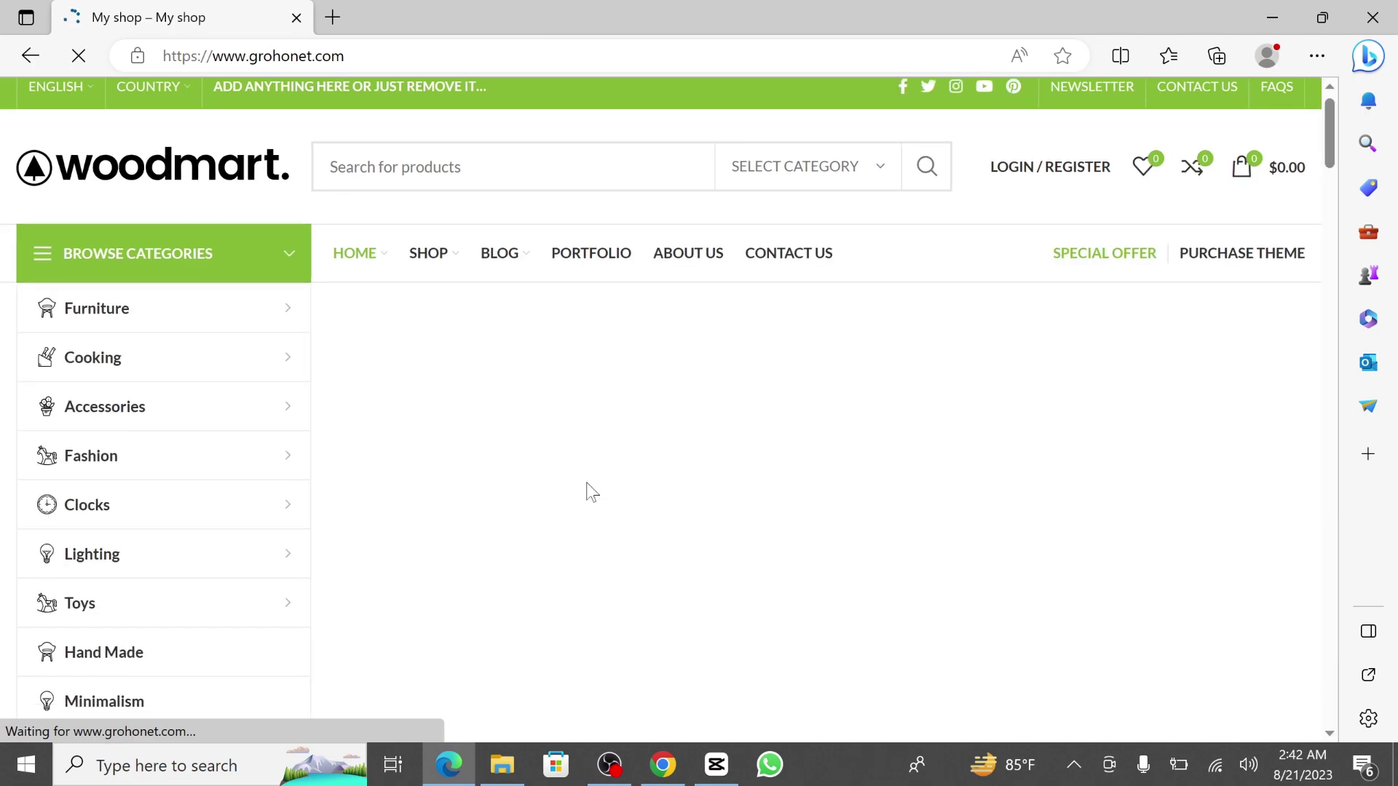
pyautogui.scroll(-6, 592, 493)
pyautogui.scroll(15, 592, 492)
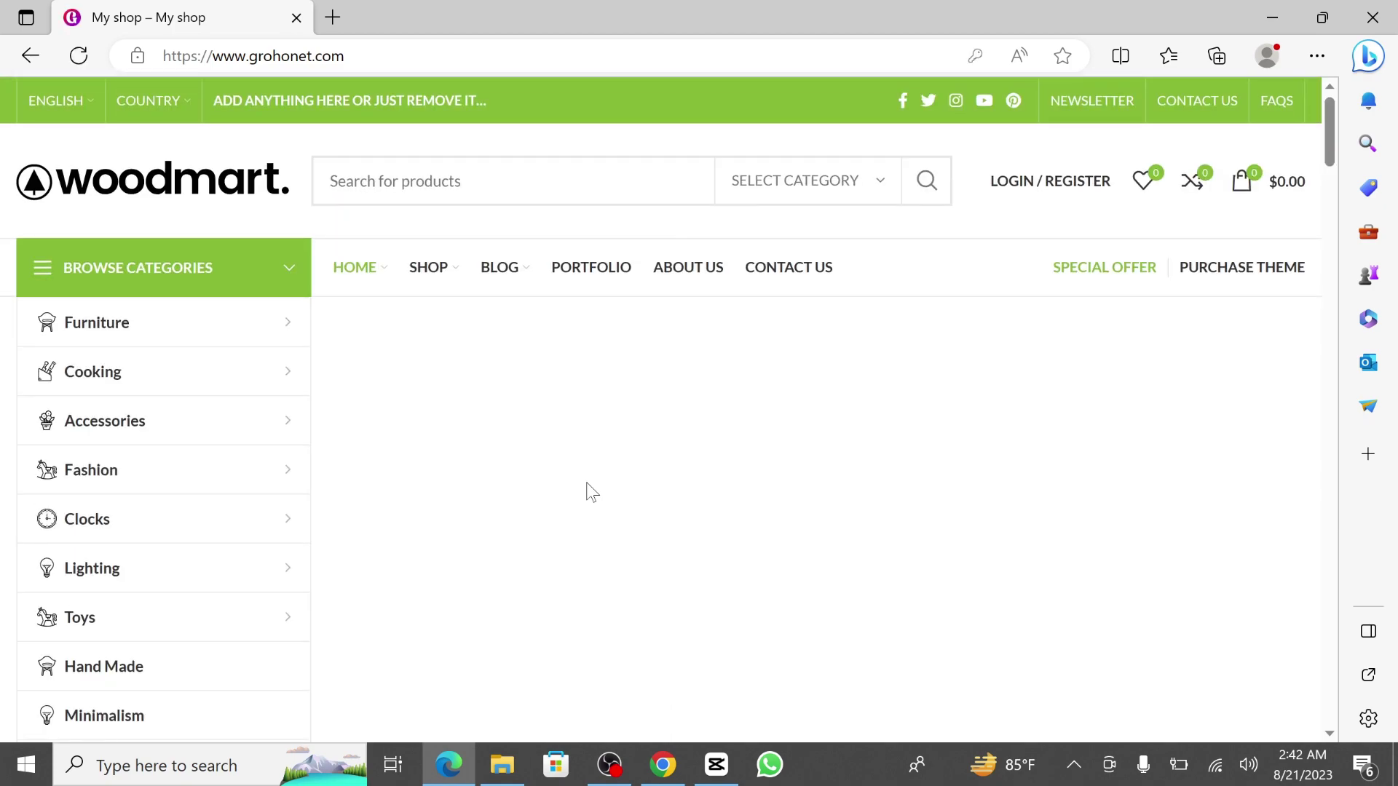
pyautogui.scroll(-3, 674, 457)
pyautogui.scroll(-20, 674, 456)
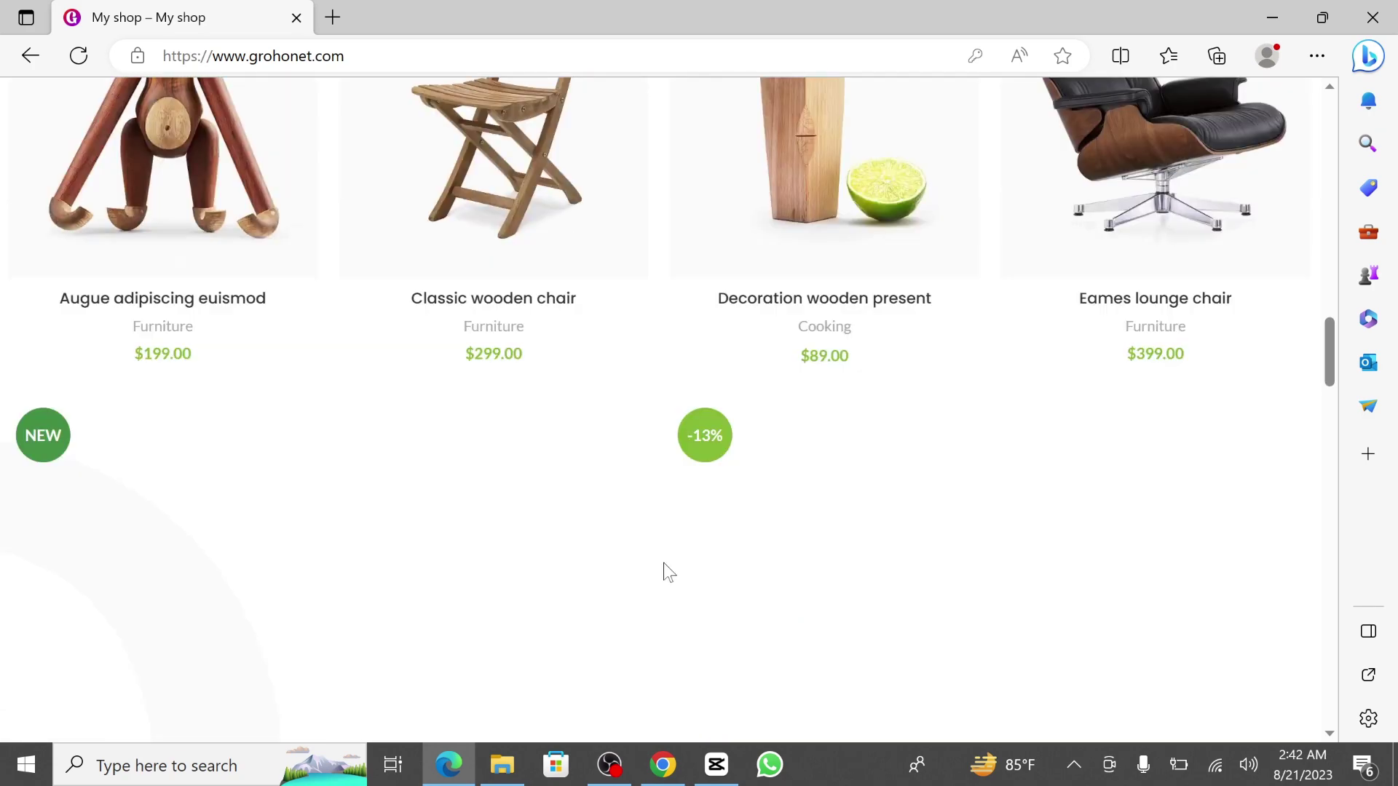
pyautogui.scroll(-8, 626, 546)
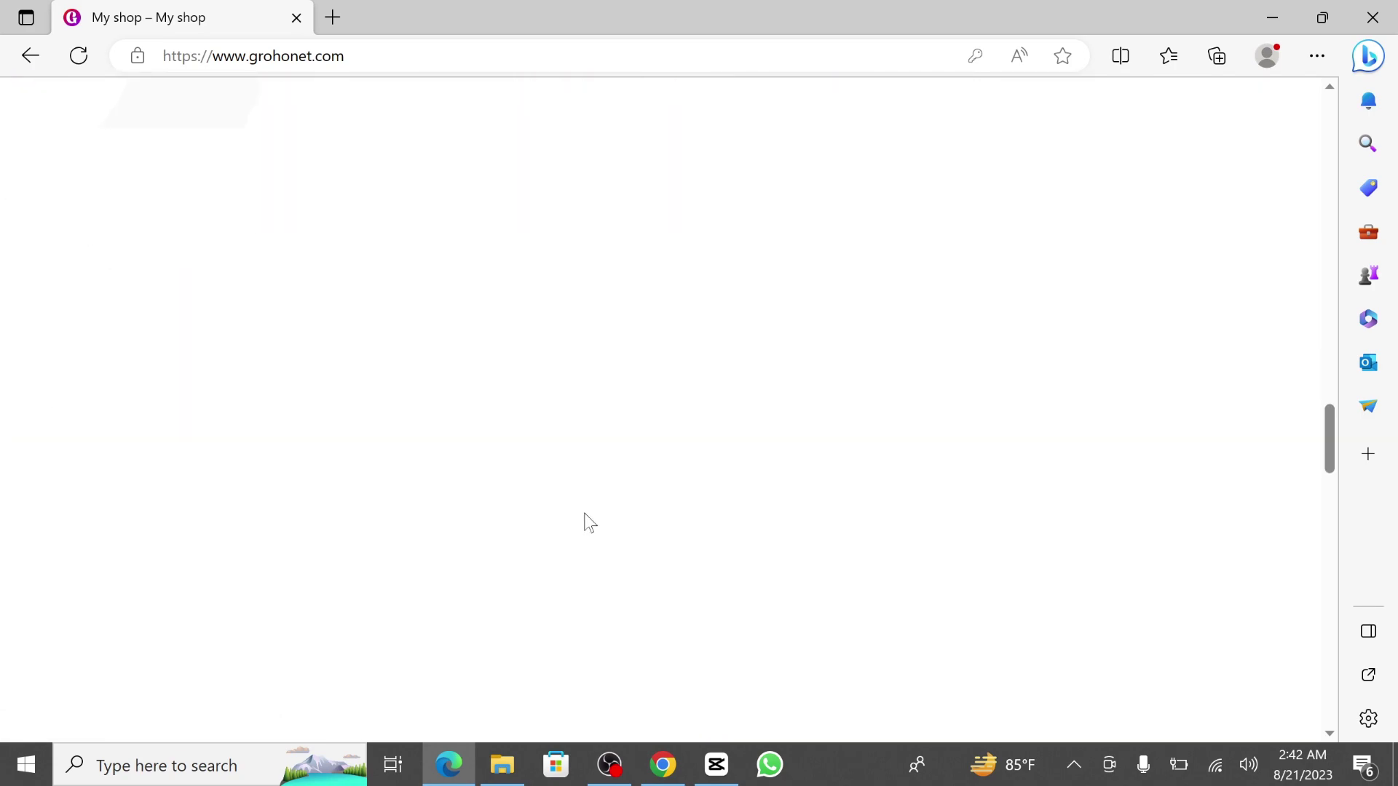
pyautogui.scroll(-10, 590, 523)
pyautogui.scroll(-5, 590, 523)
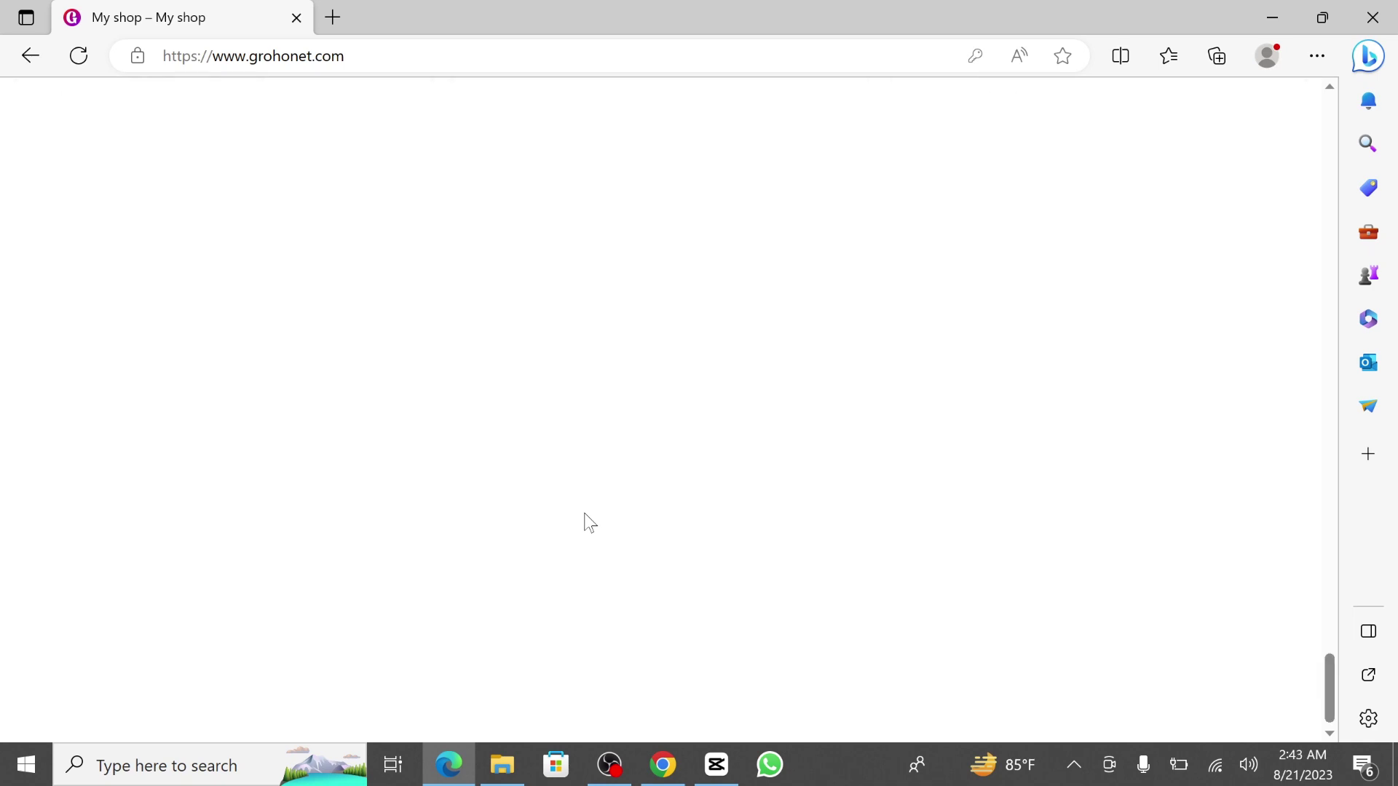
pyautogui.scroll(10, 590, 523)
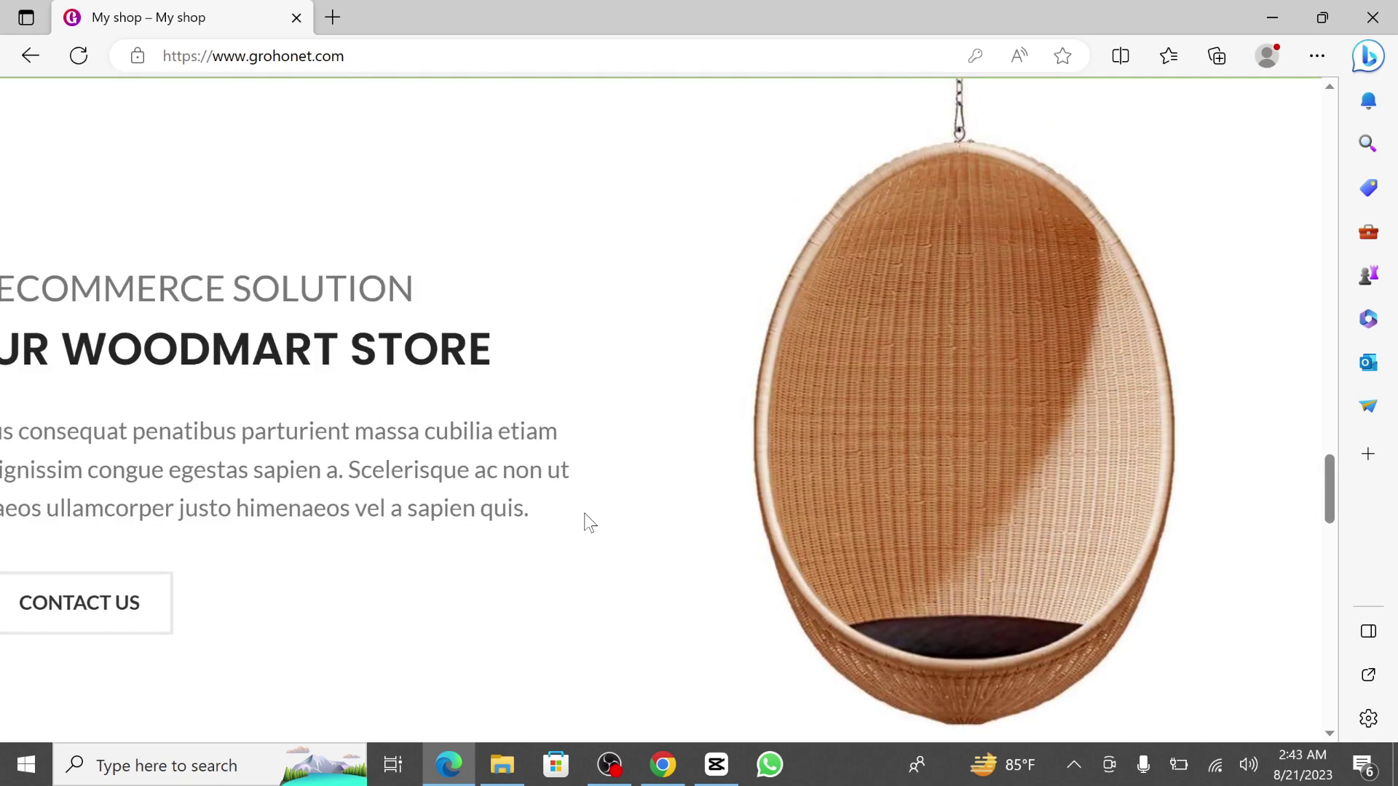
pyautogui.scroll(-2, 729, 388)
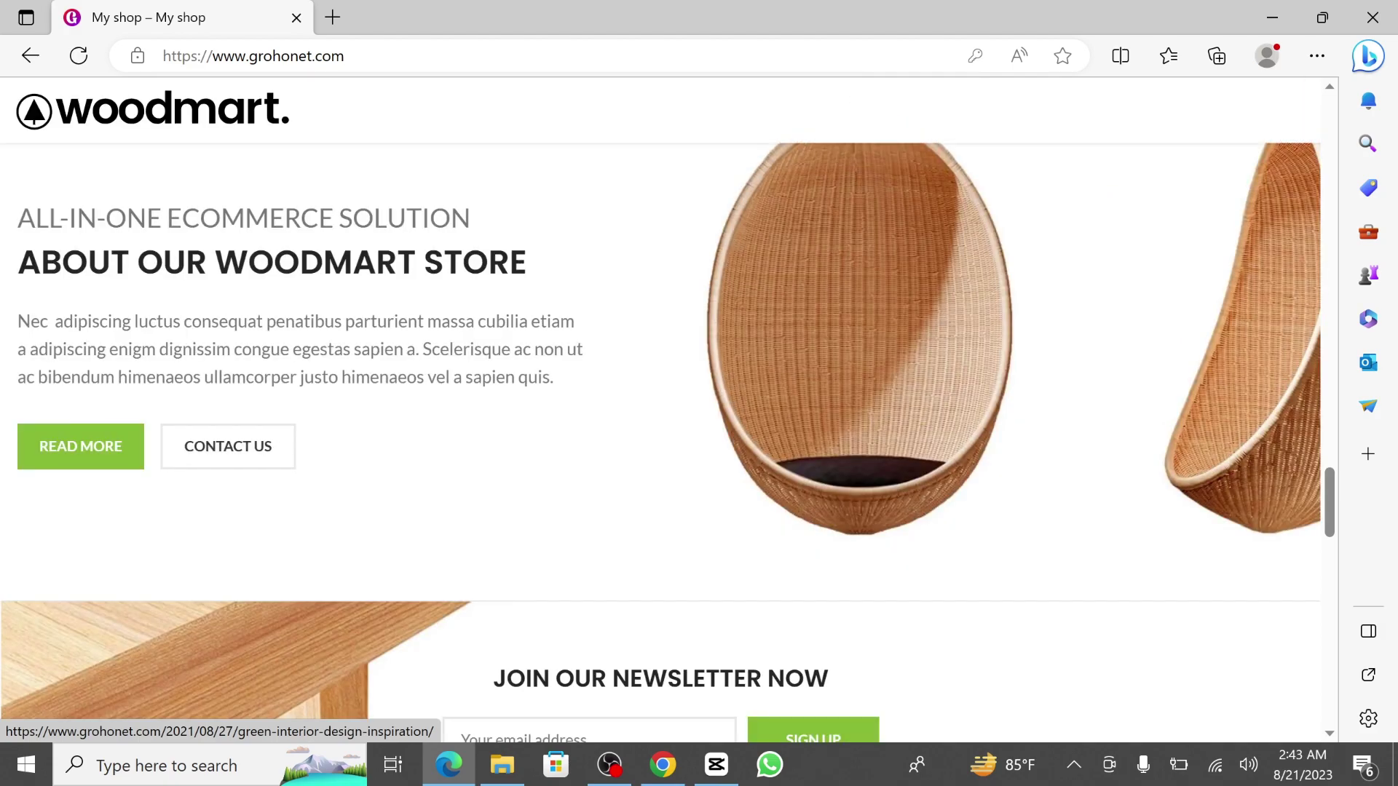
pyautogui.scroll(15, 555, 375)
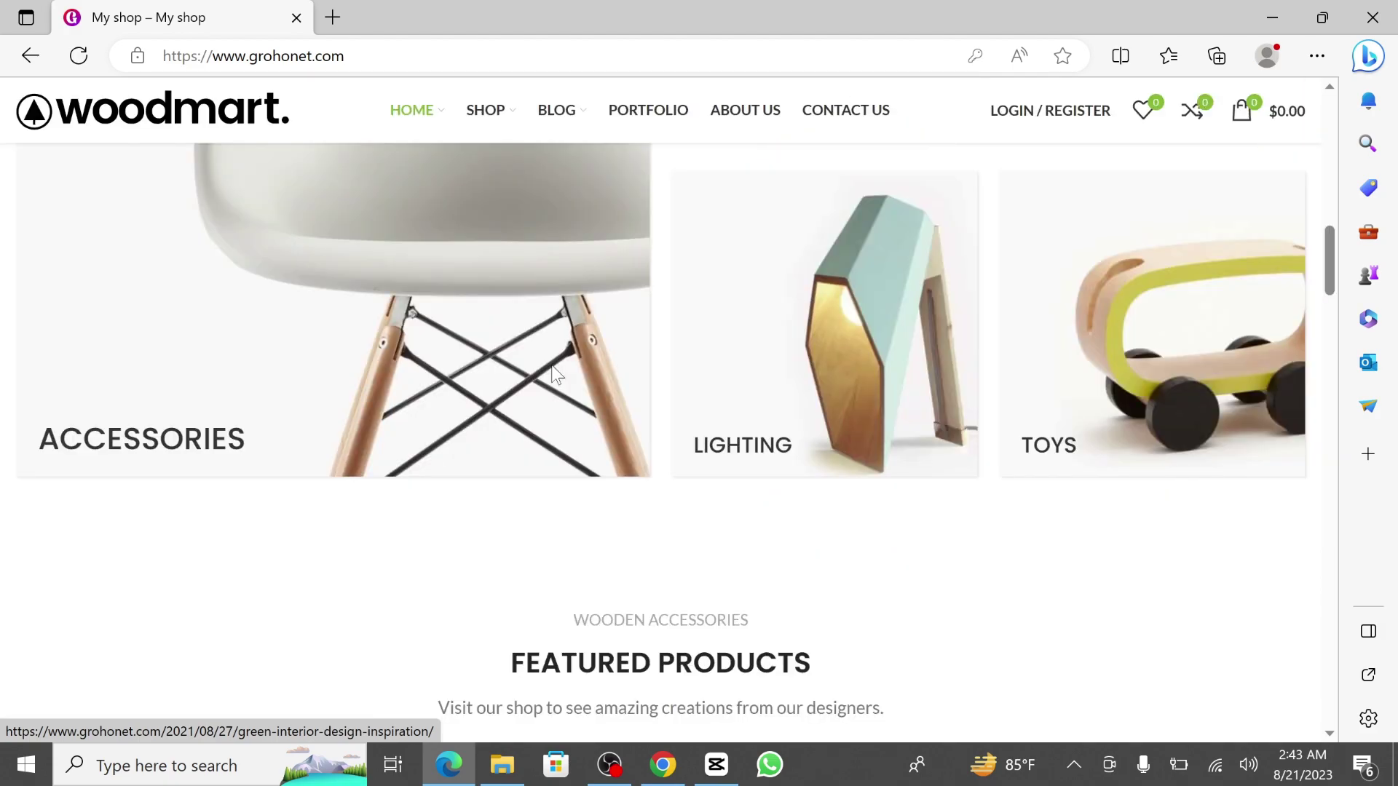
pyautogui.scroll(10, 692, 422)
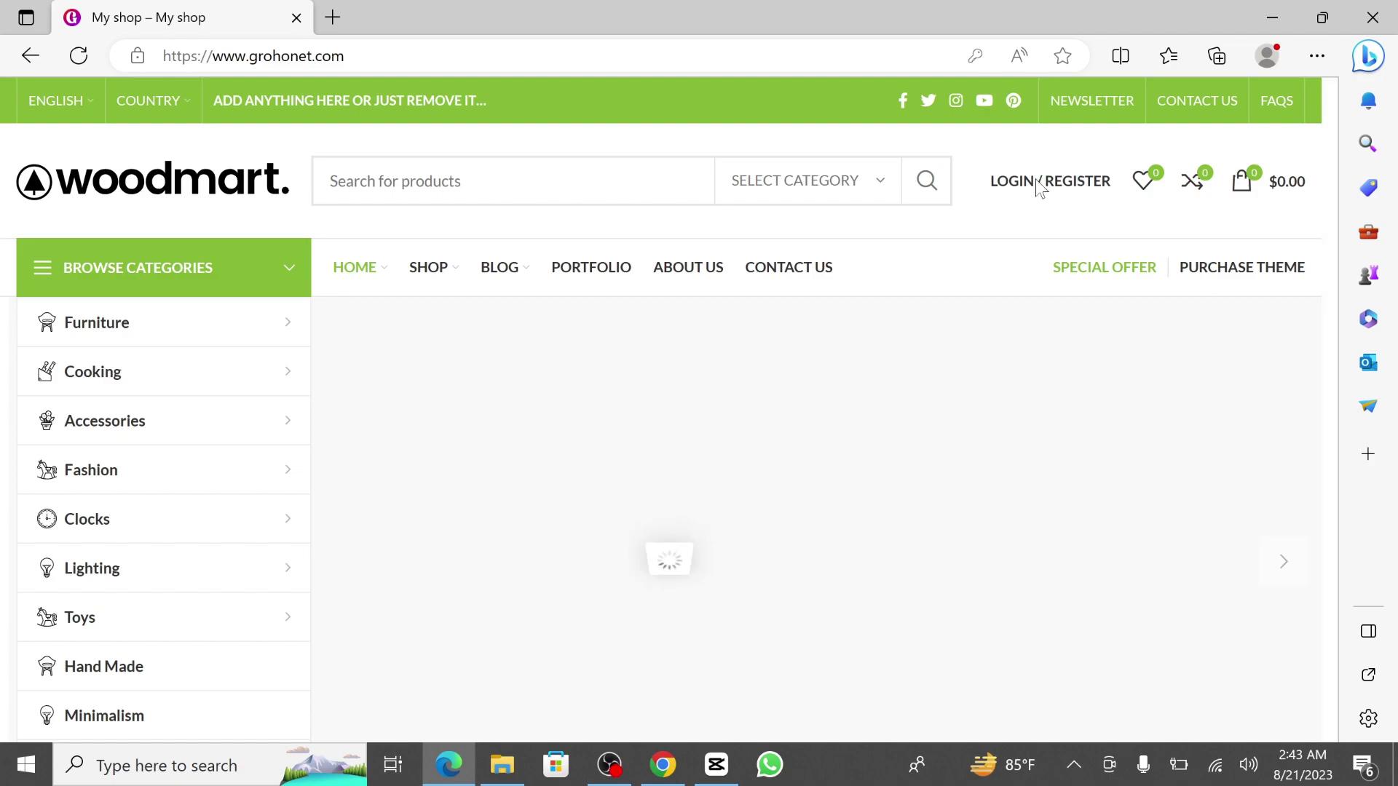
pyautogui.click(698, 497)
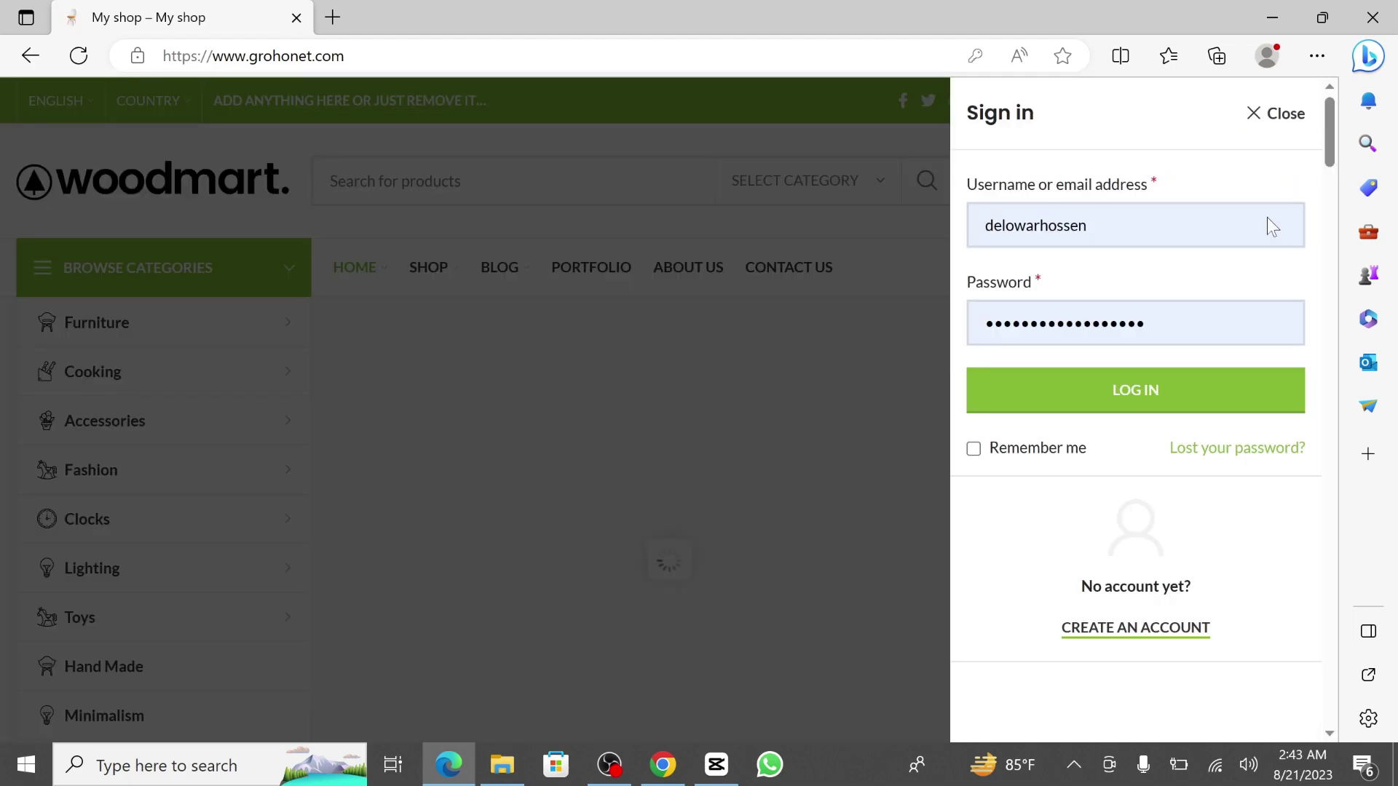
pyautogui.click(533, 292)
pyautogui.scroll(-10, 487, 446)
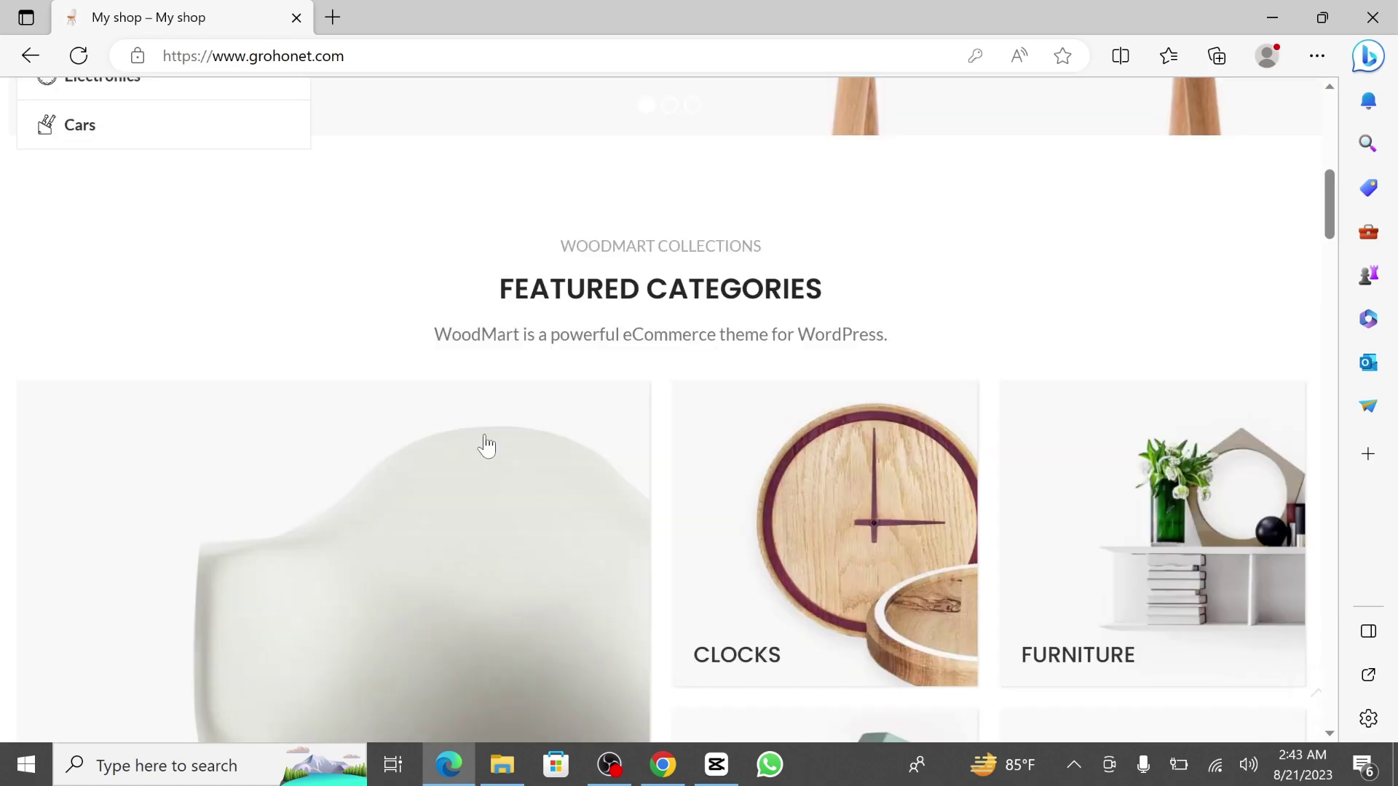
pyautogui.scroll(-15, 486, 446)
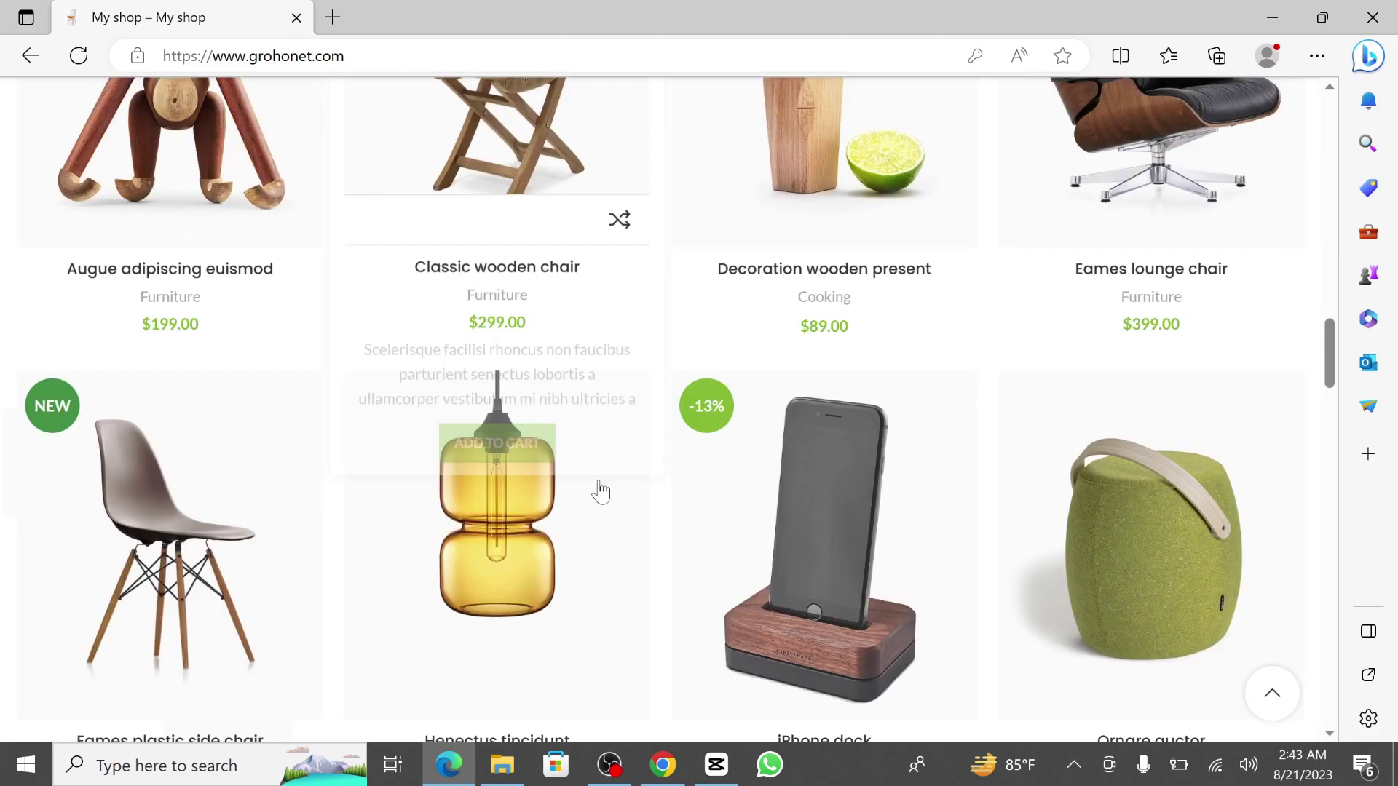
pyautogui.scroll(-10, 601, 492)
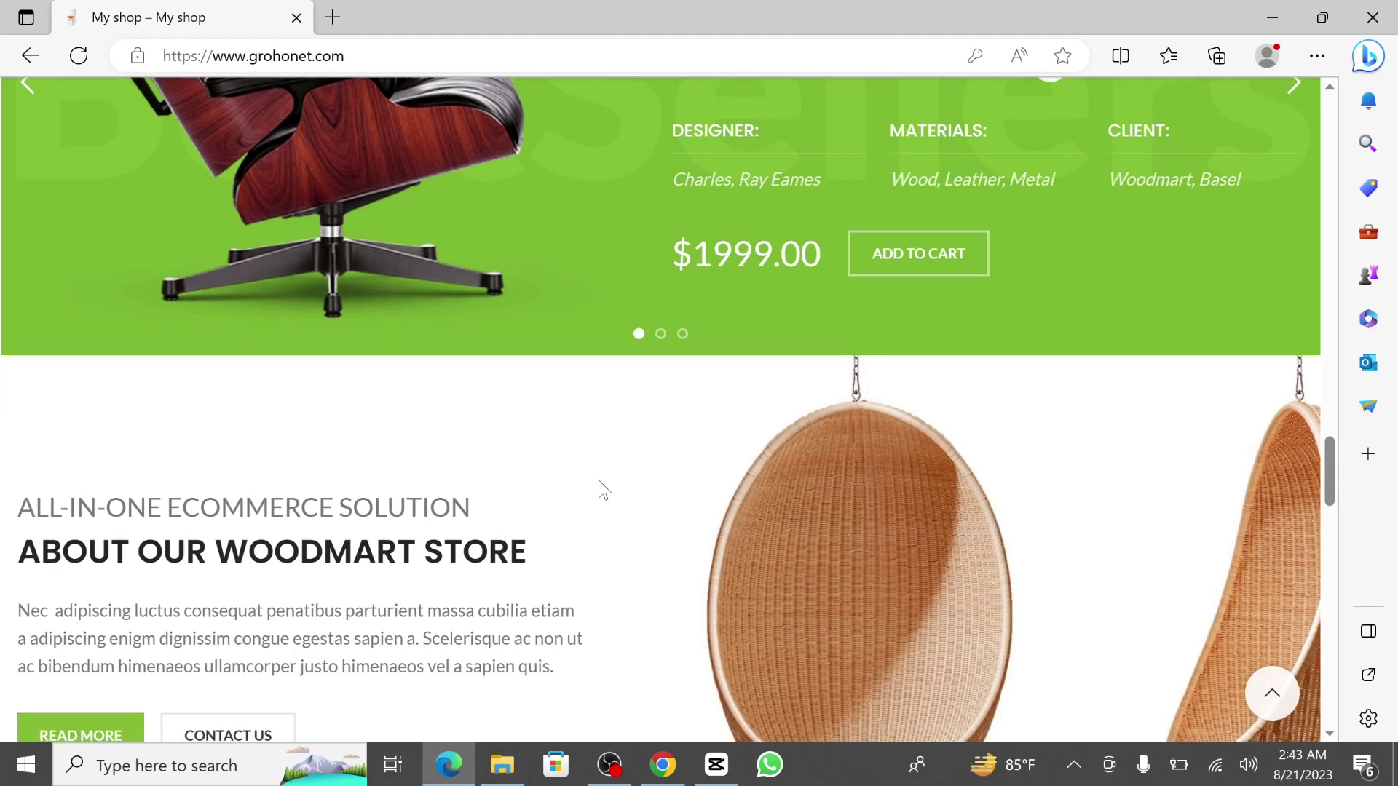
pyautogui.scroll(-9, 600, 482)
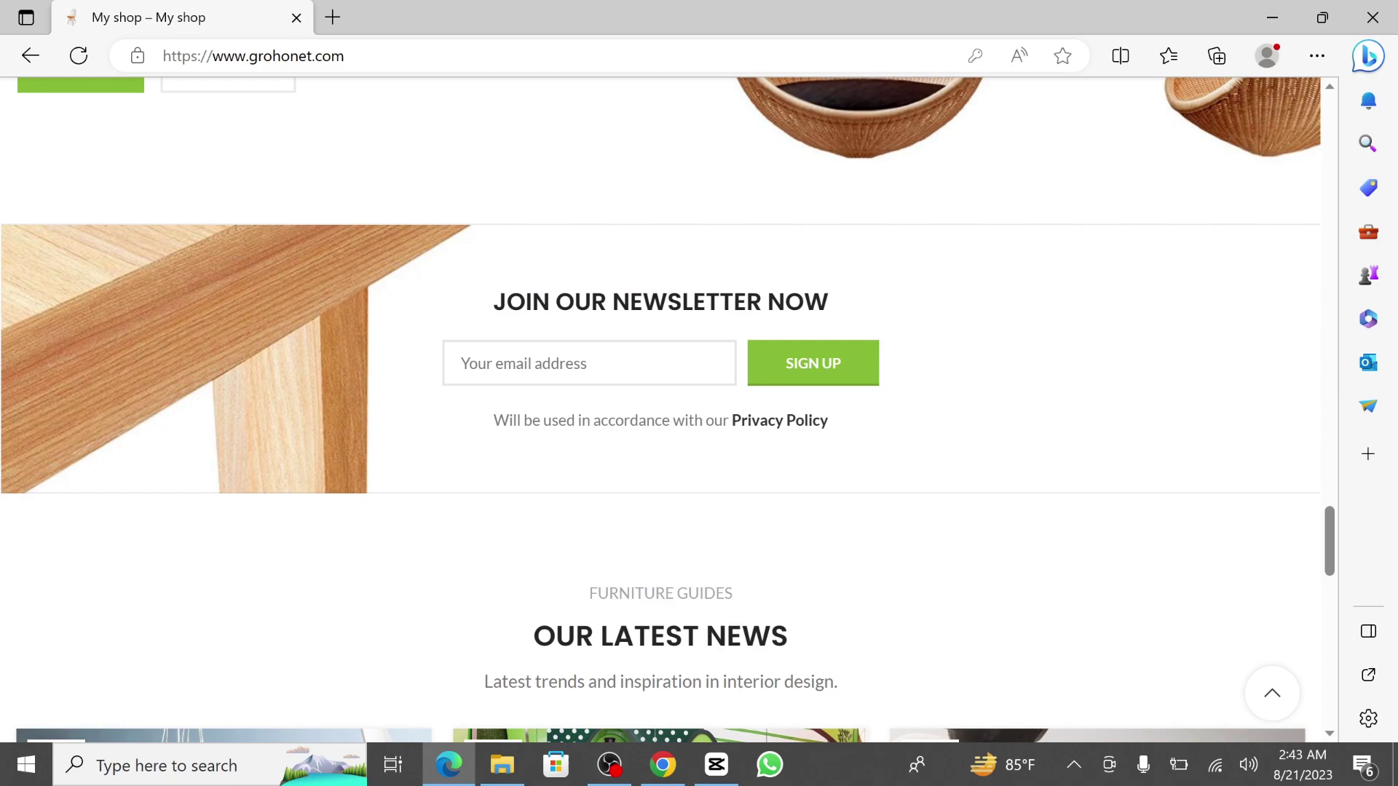
pyautogui.scroll(-15, 661, 408)
pyautogui.scroll(20, 660, 407)
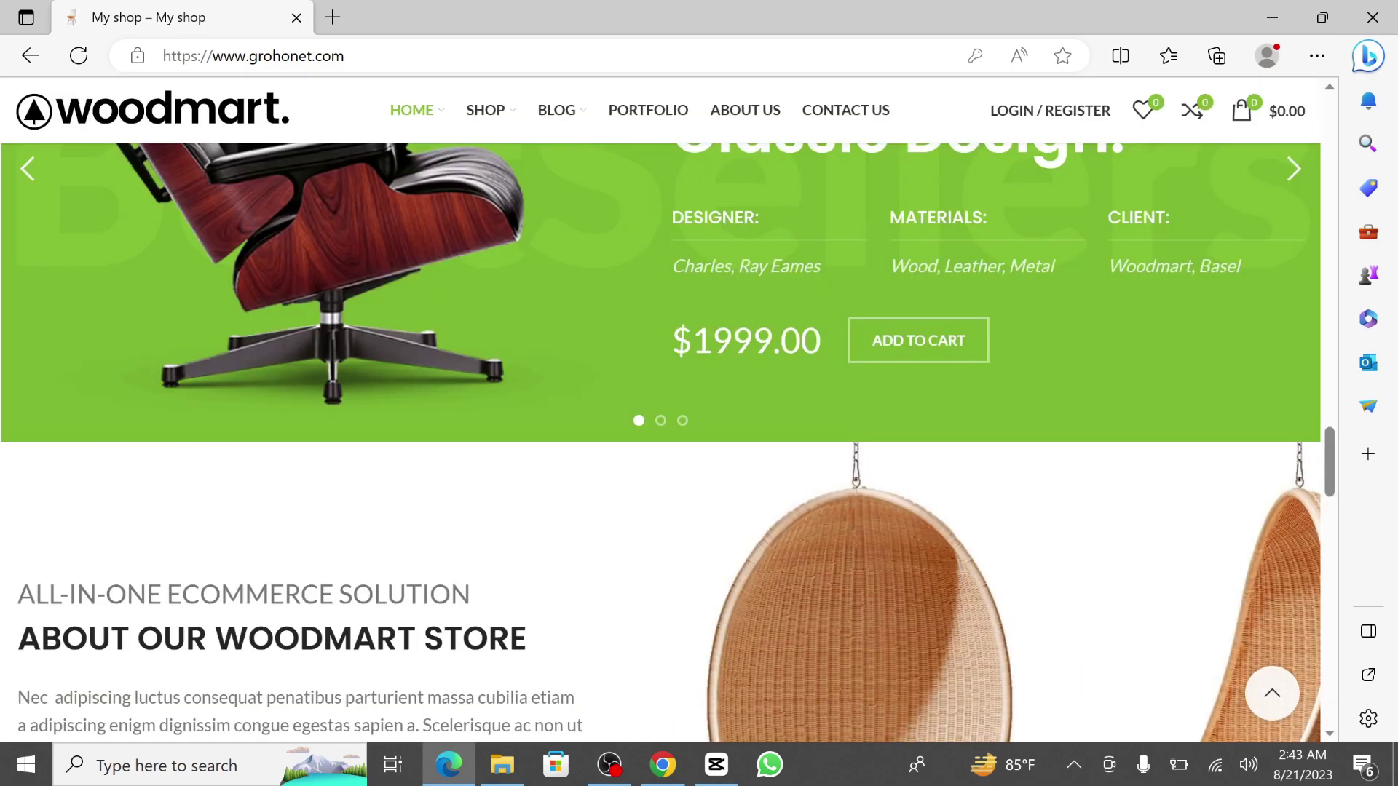
pyautogui.scroll(20, 559, 532)
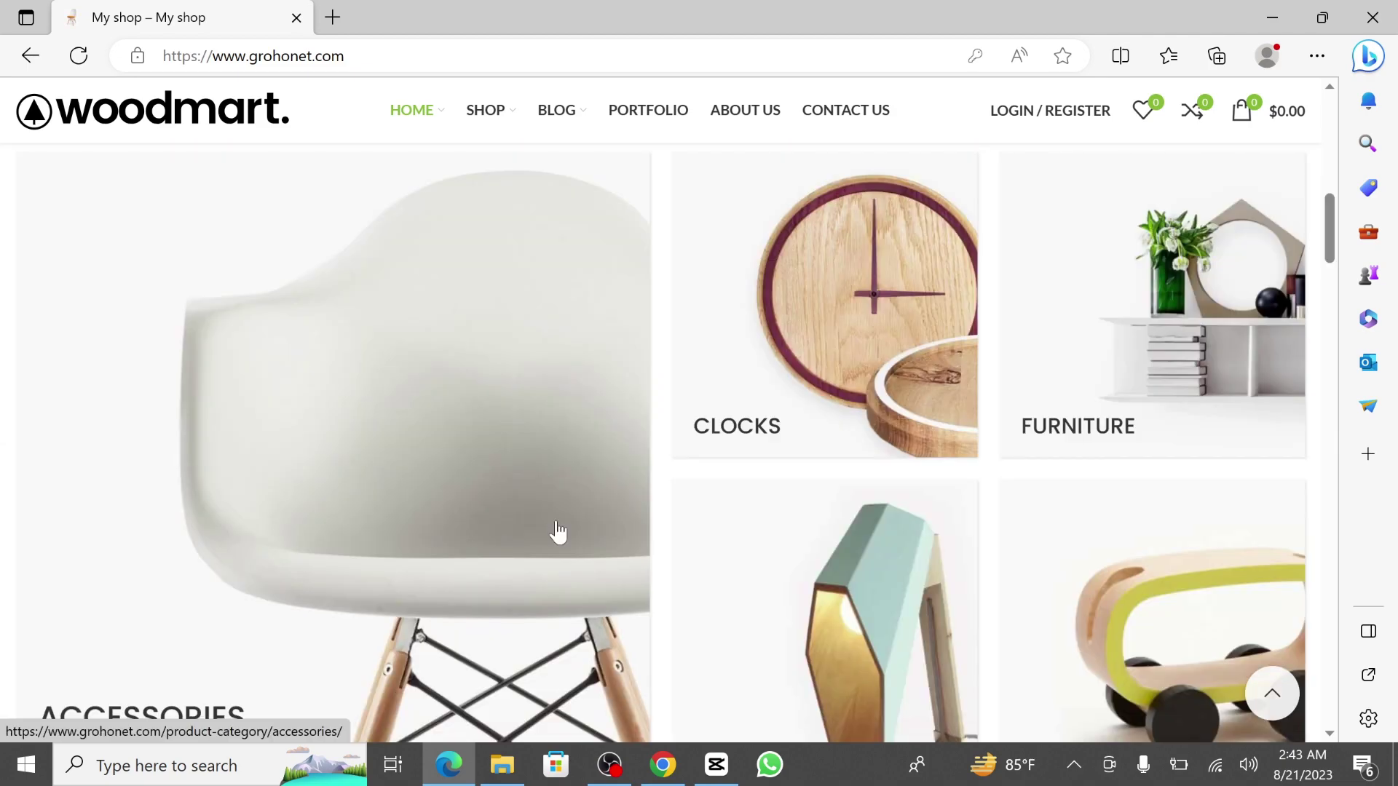
pyautogui.scroll(10, 559, 533)
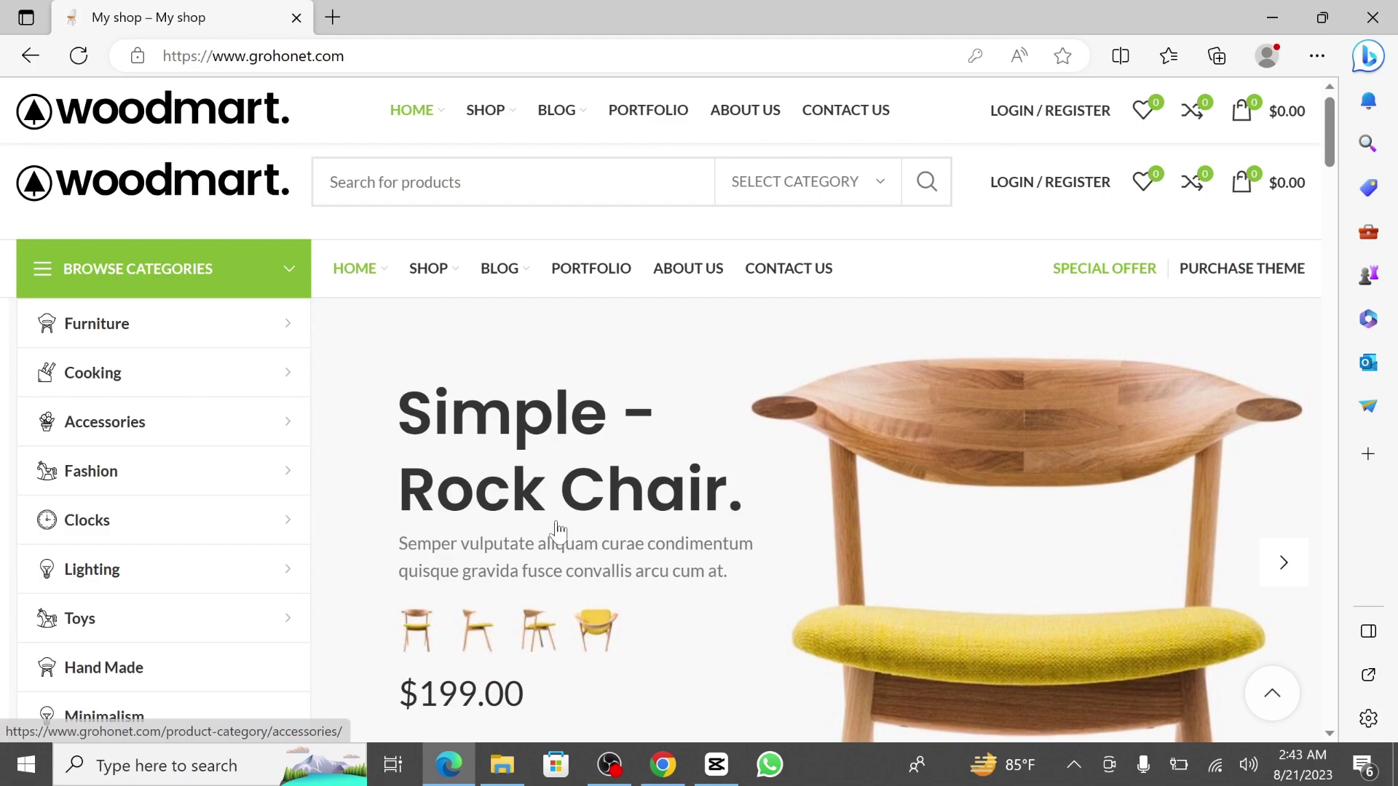